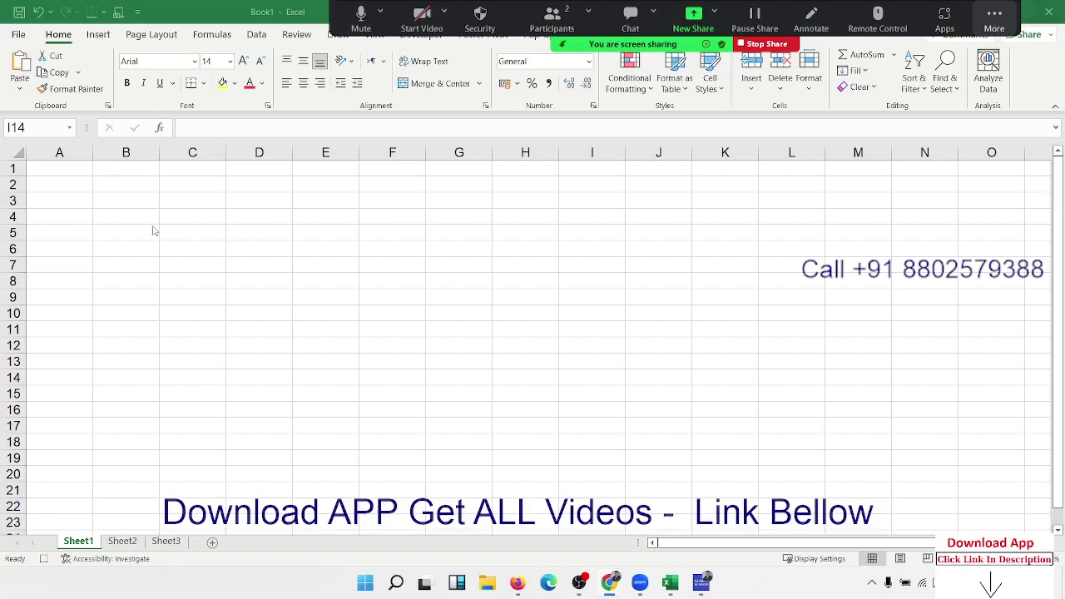
Enter 22/11/22 in B3 so it is stored as the date 22-11-2022.
left_click(125, 211)
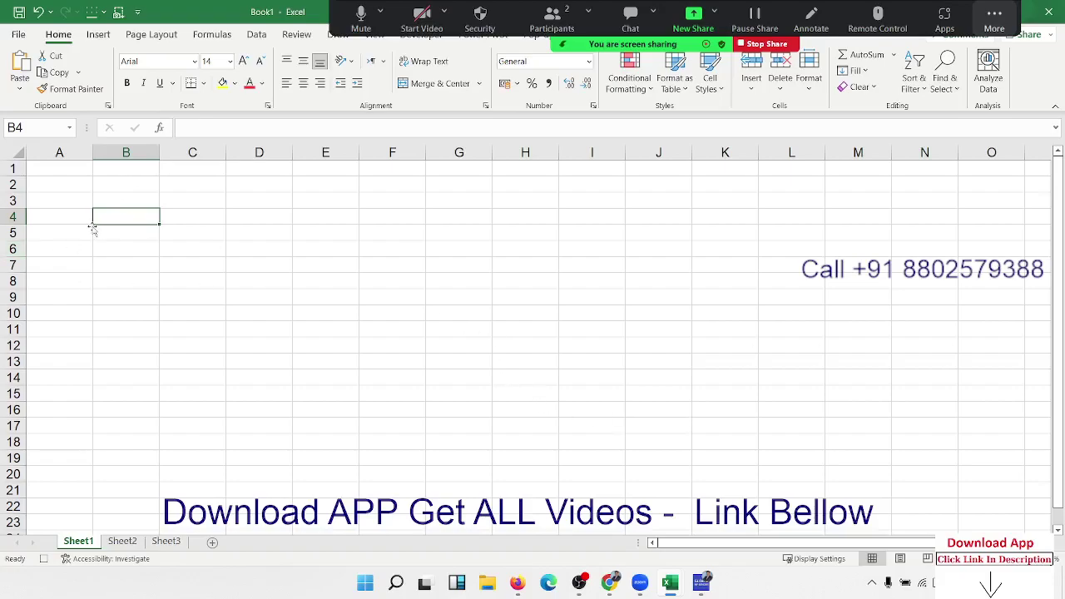
left_click(123, 196)
type("22")
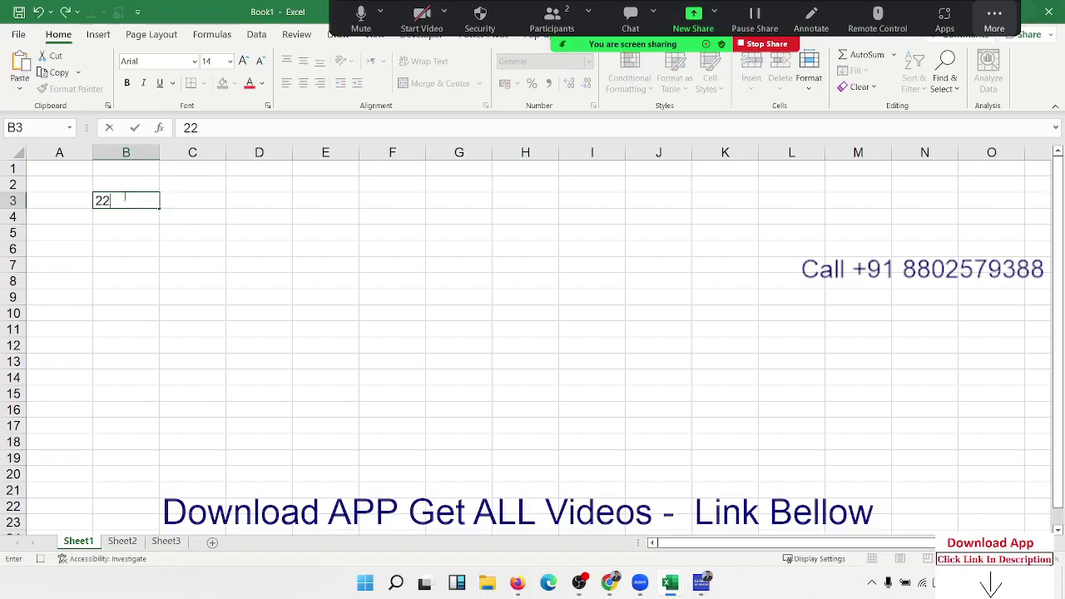
type("-/")
key("BackSpace")
key("BackSpace")
type("/11/")
type("22")
key("Return")
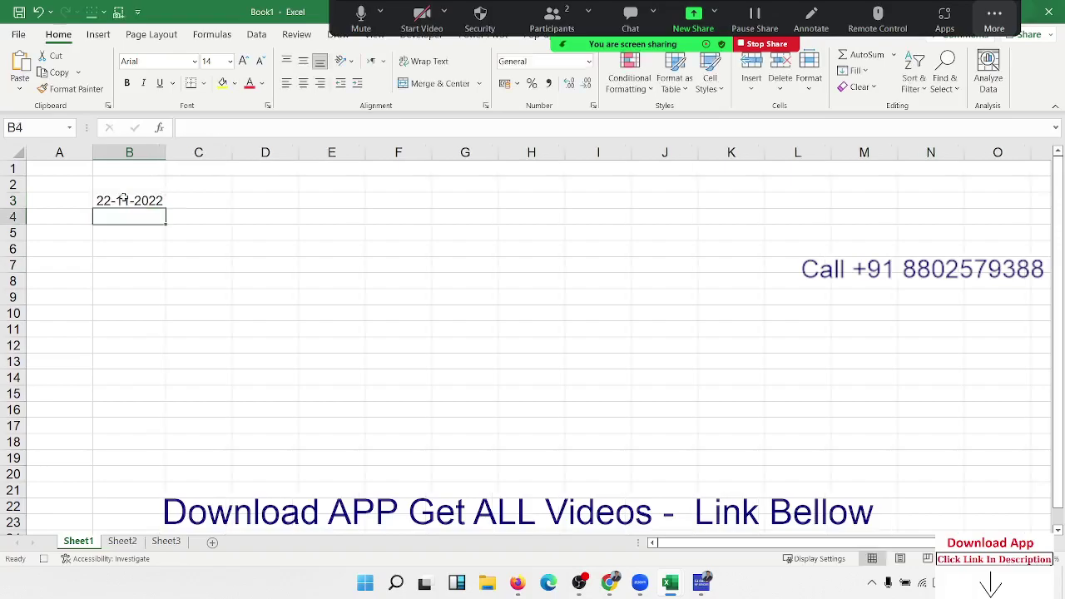
left_click(123, 200)
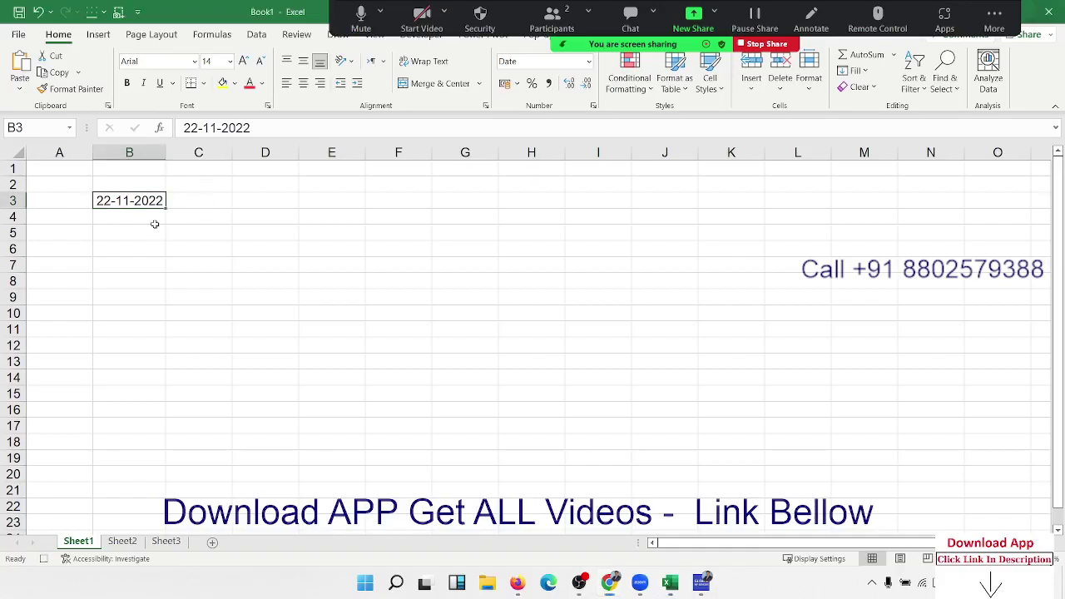
Replace B5's mistyped date with =TODAY(), which shows 22-11-2022.
left_click(127, 233)
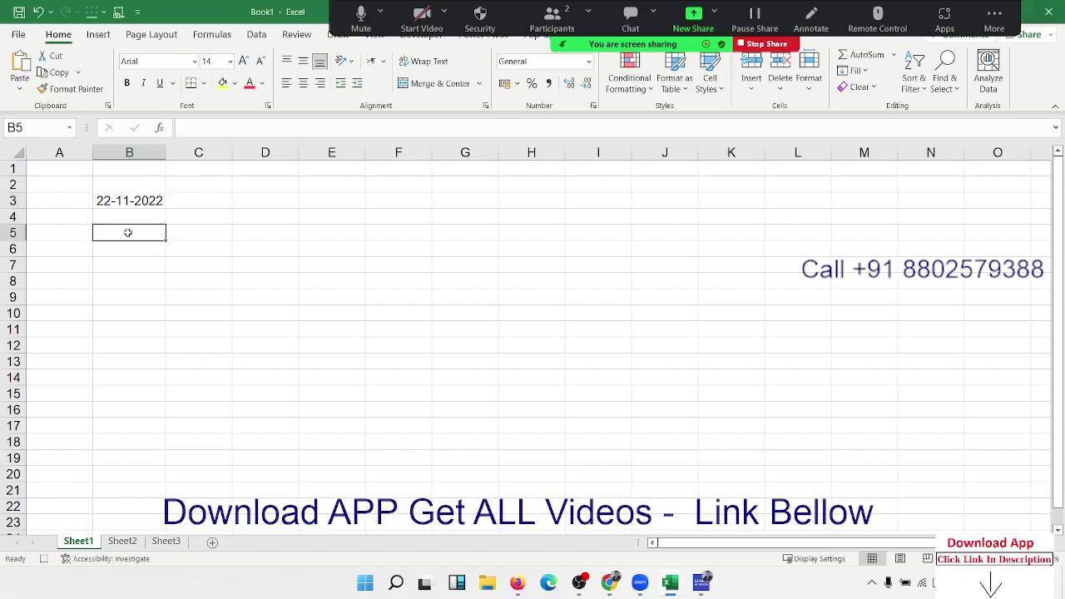
type("11/22")
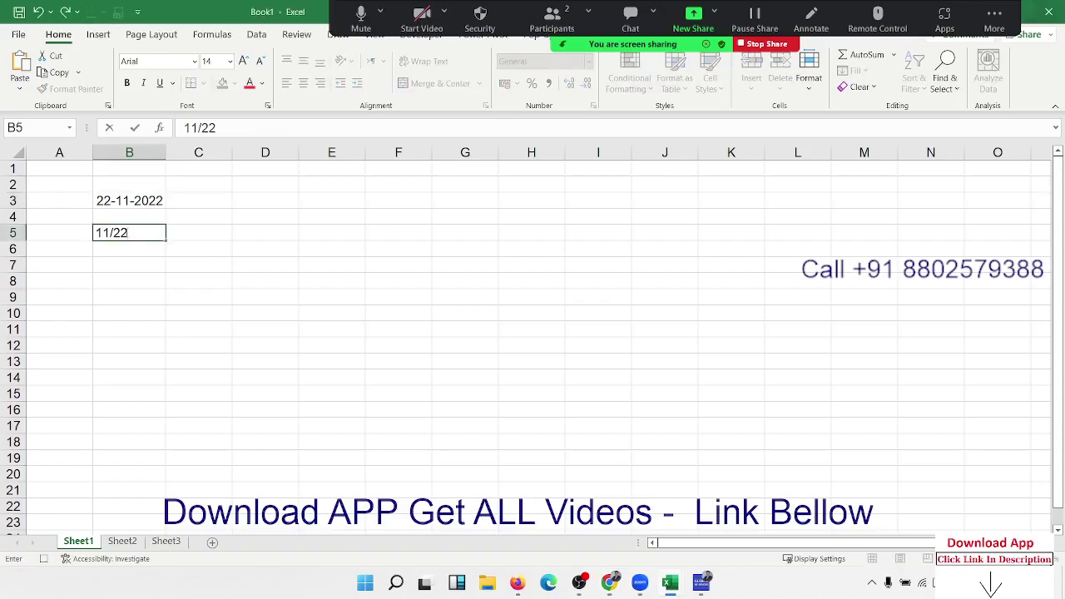
type("/22")
type("022")
key("ctrl+Return")
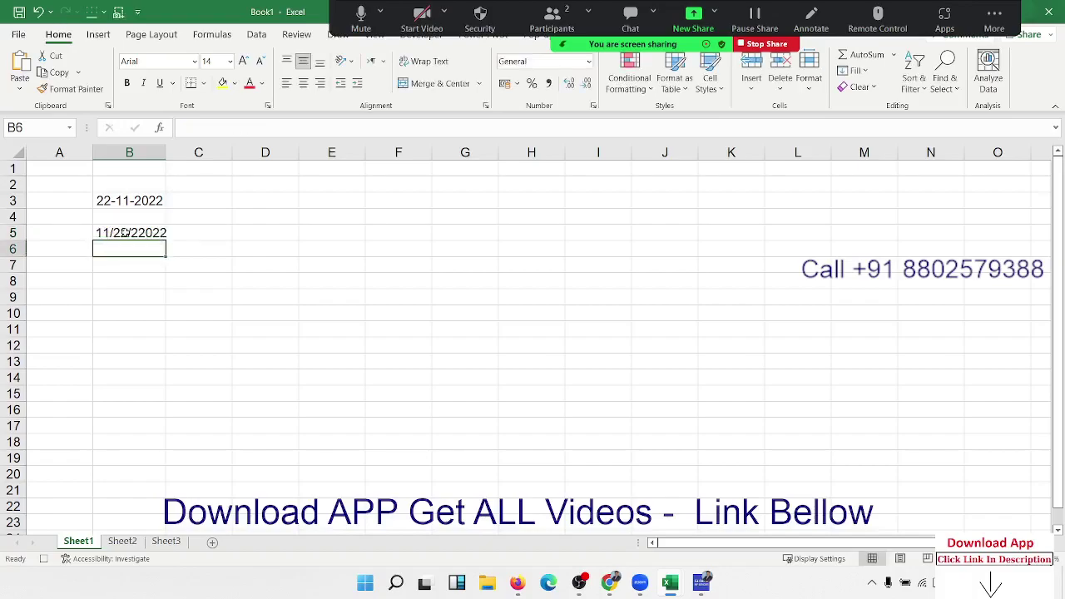
key("Delete")
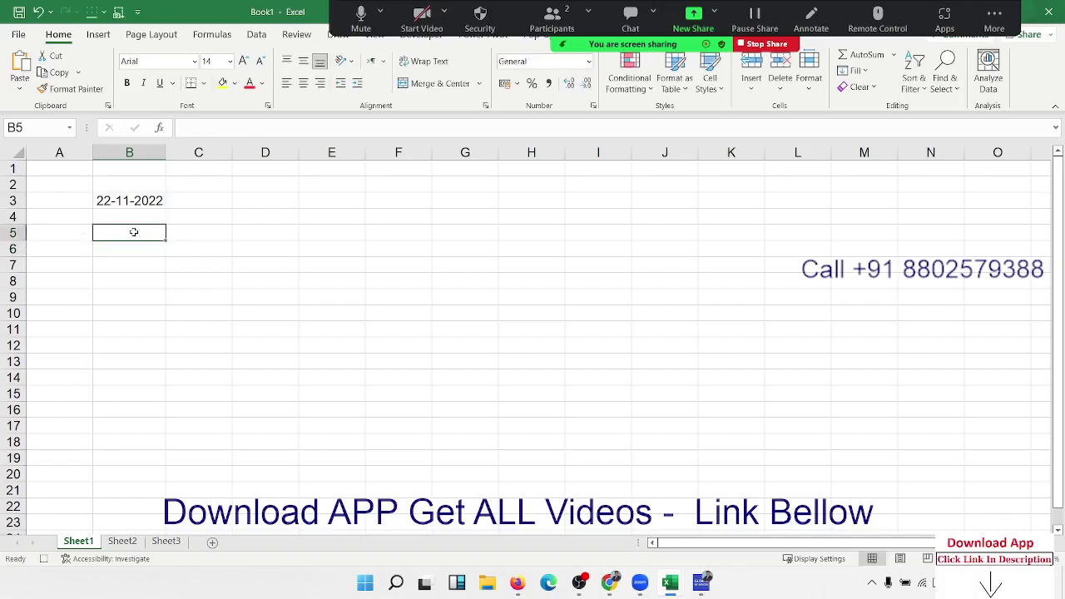
type("=")
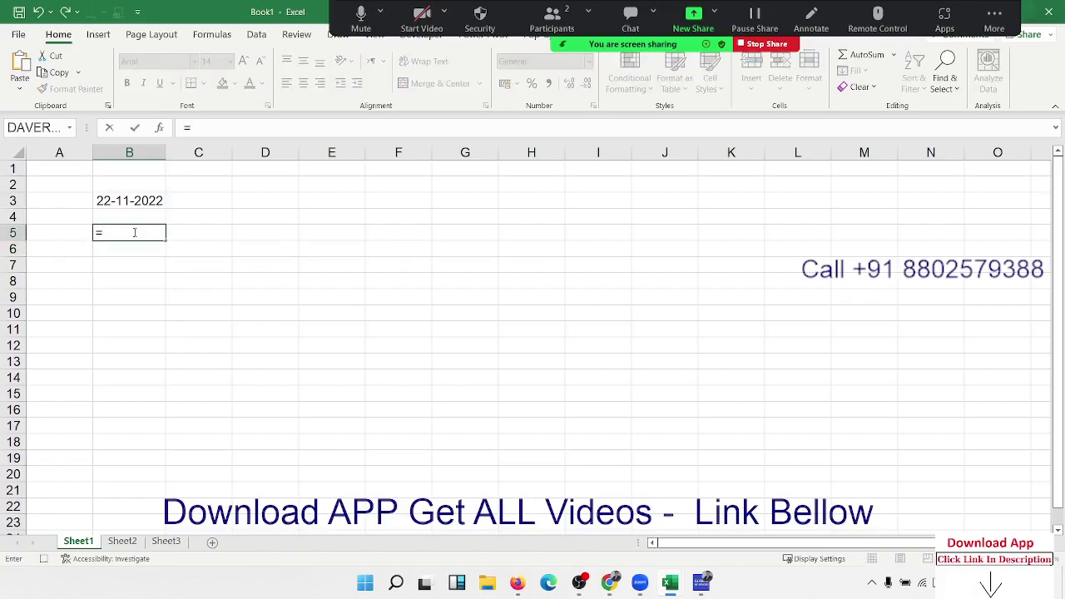
type("ta")
key("BackSpace")
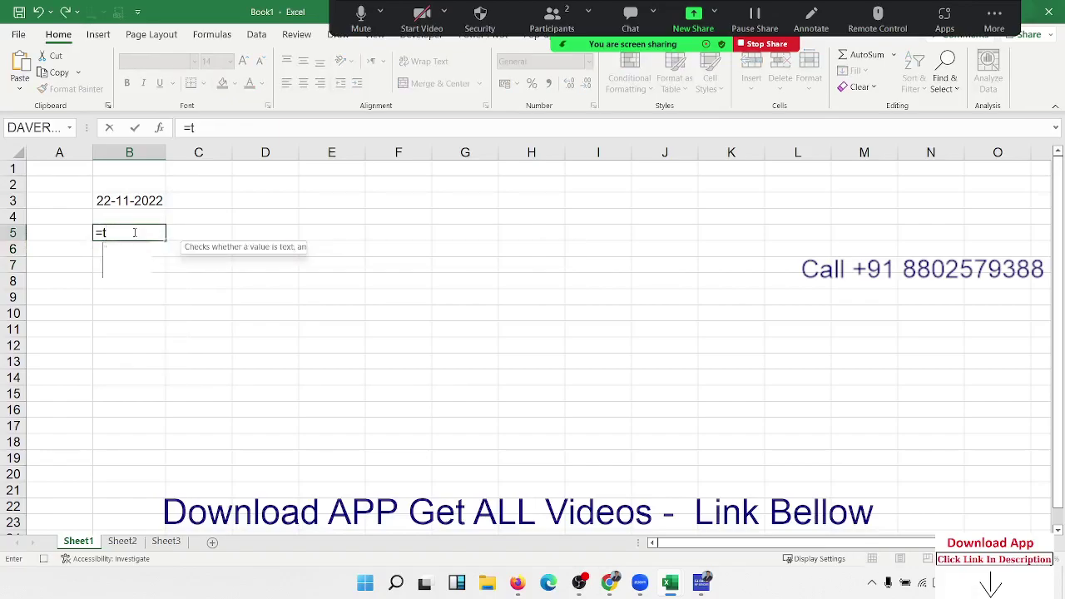
type("od")
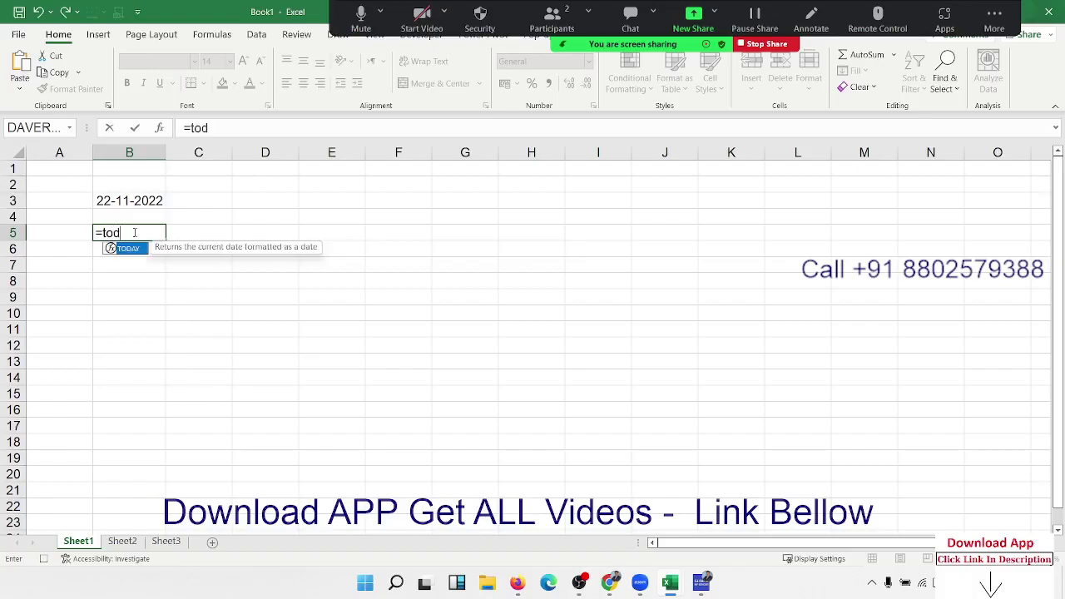
key("Tab")
type(")")
key("Return")
key("Down")
key("Down")
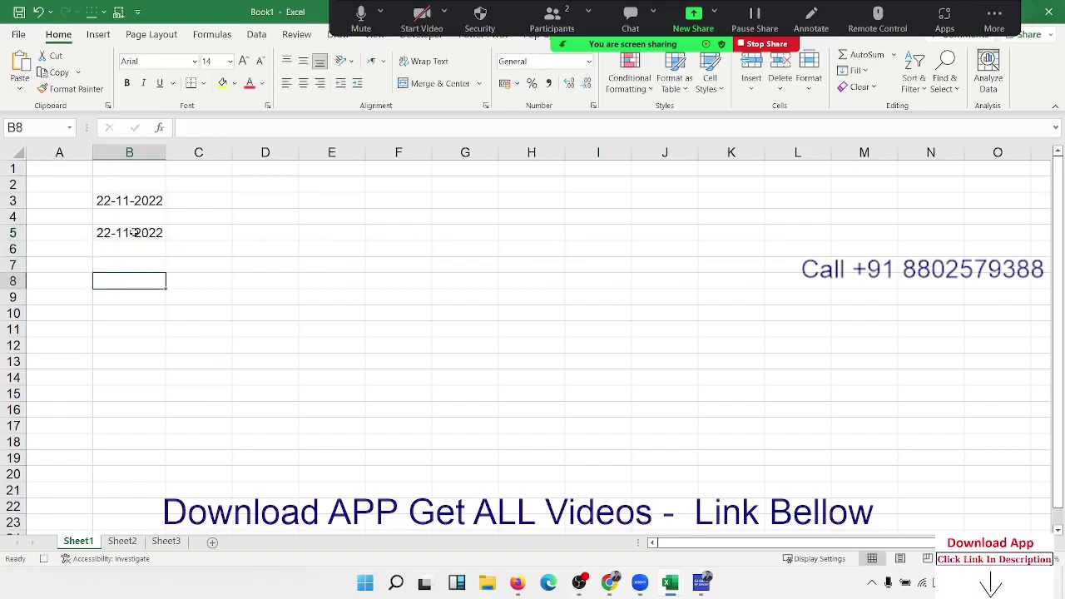
type("=no")
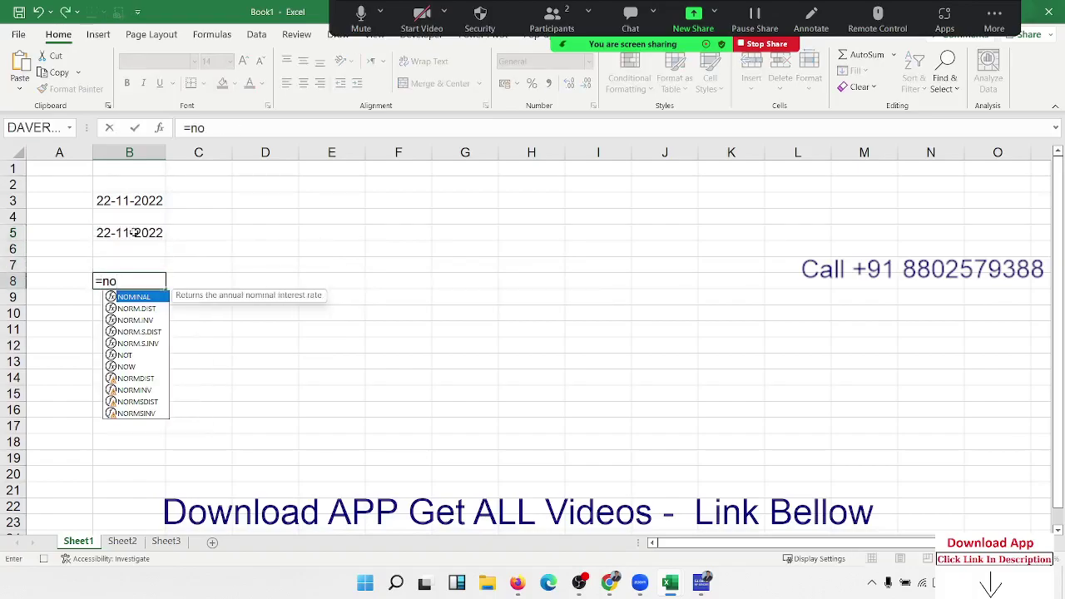
type("w")
key("Tab")
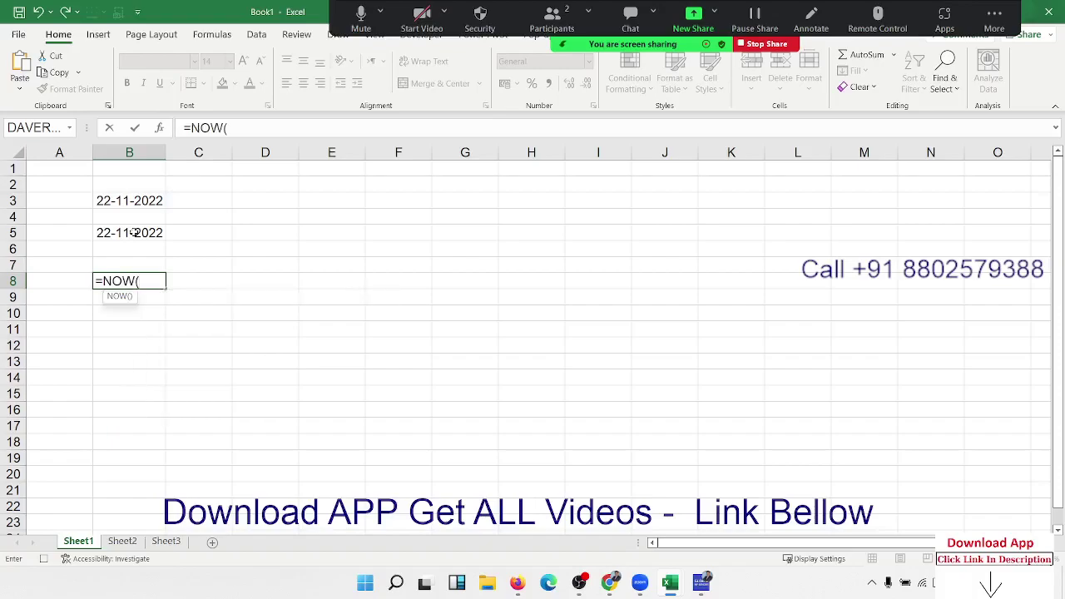
key("Return")
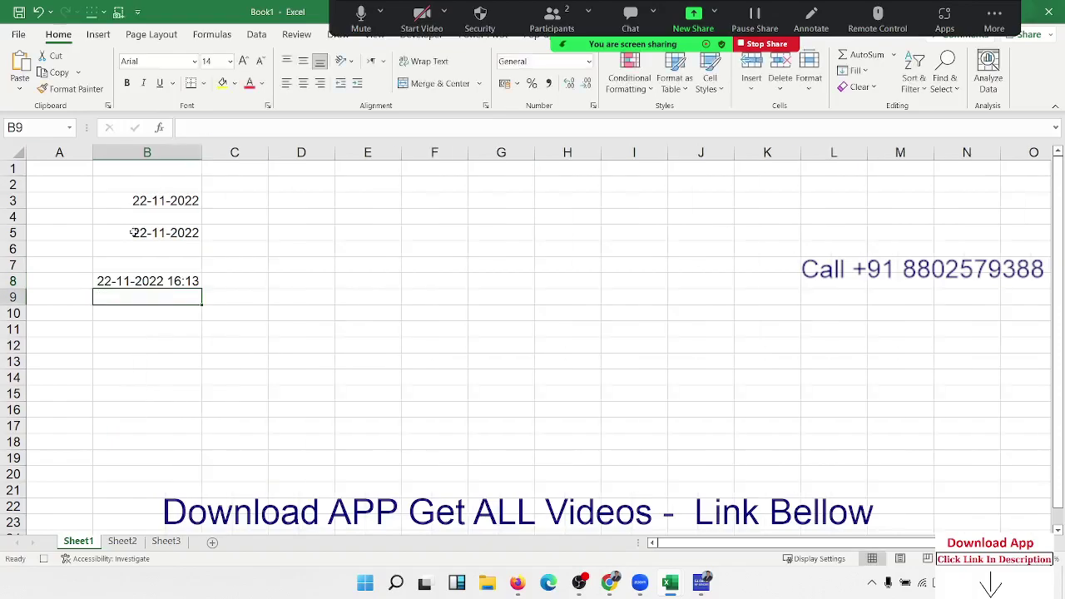
key("Up")
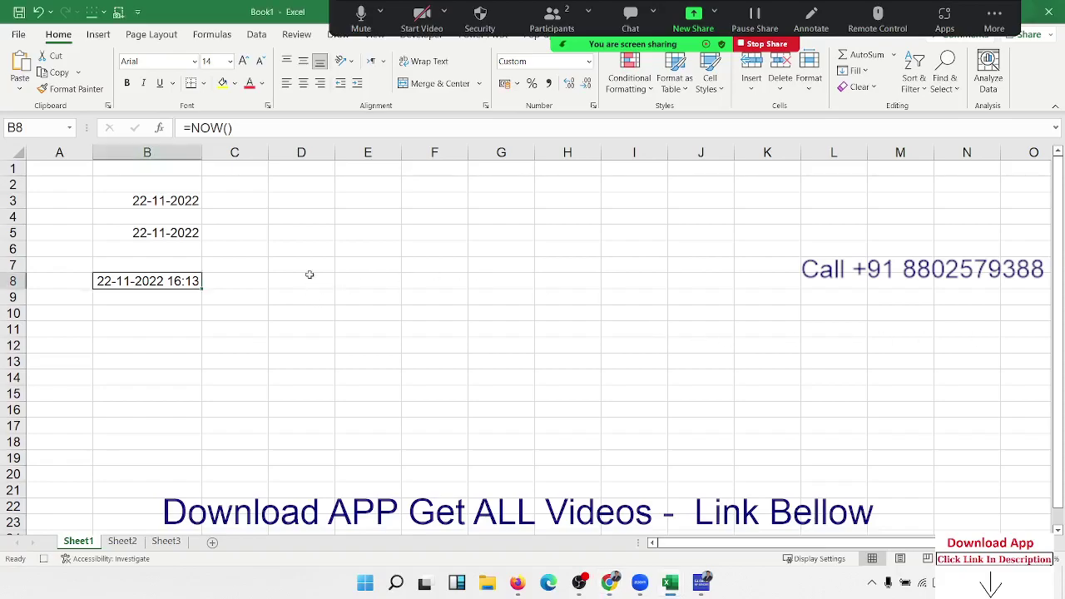
Enter =YEAR(B5) in C5, giving 2022.
left_click(295, 183)
left_click(162, 231)
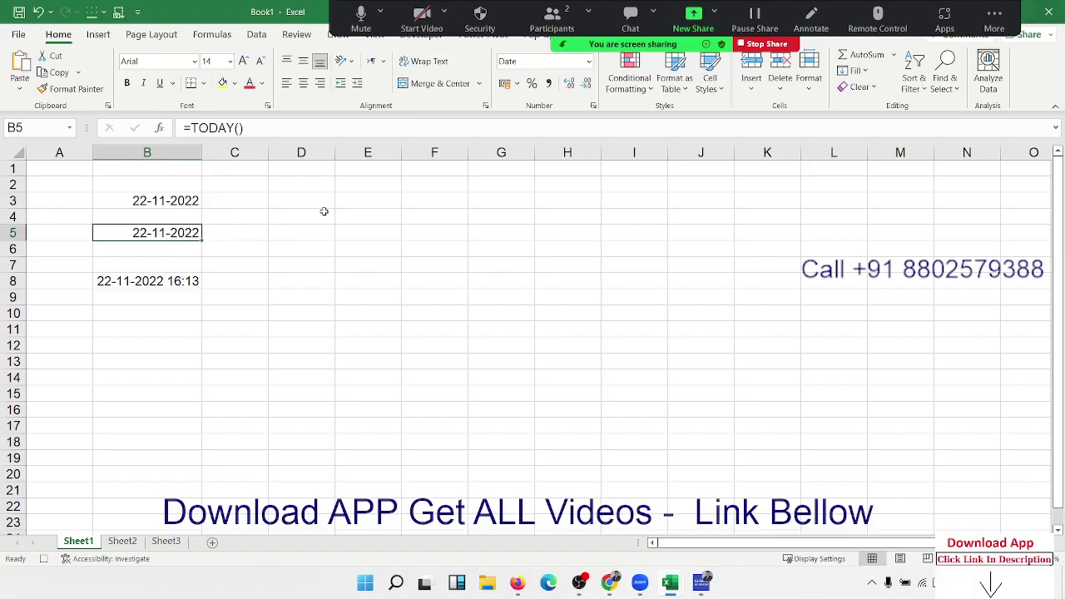
left_click(241, 239)
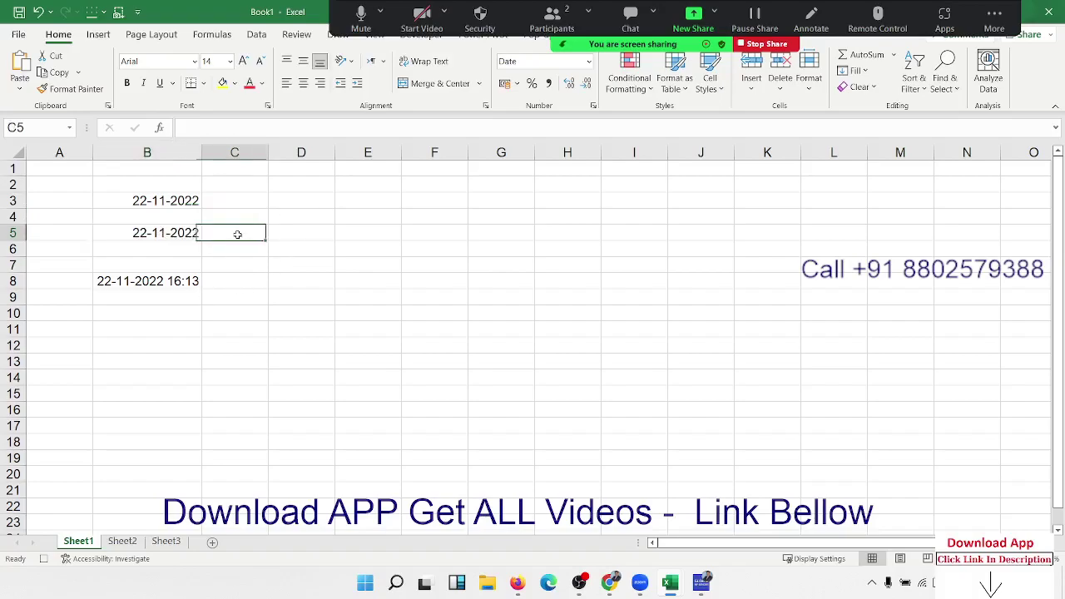
type("=")
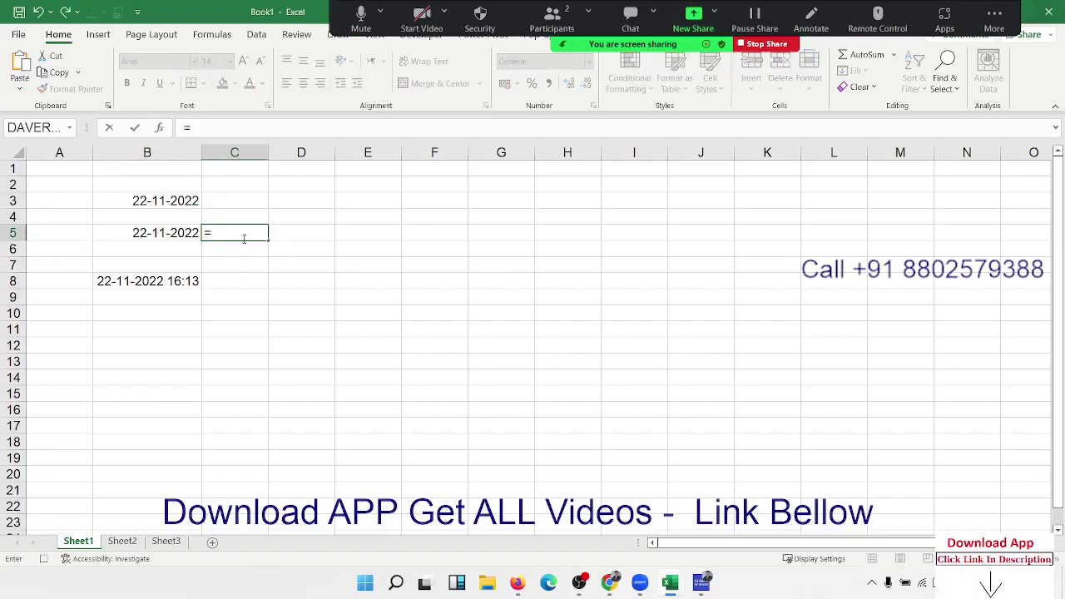
type("ye")
key("Tab")
key("Left")
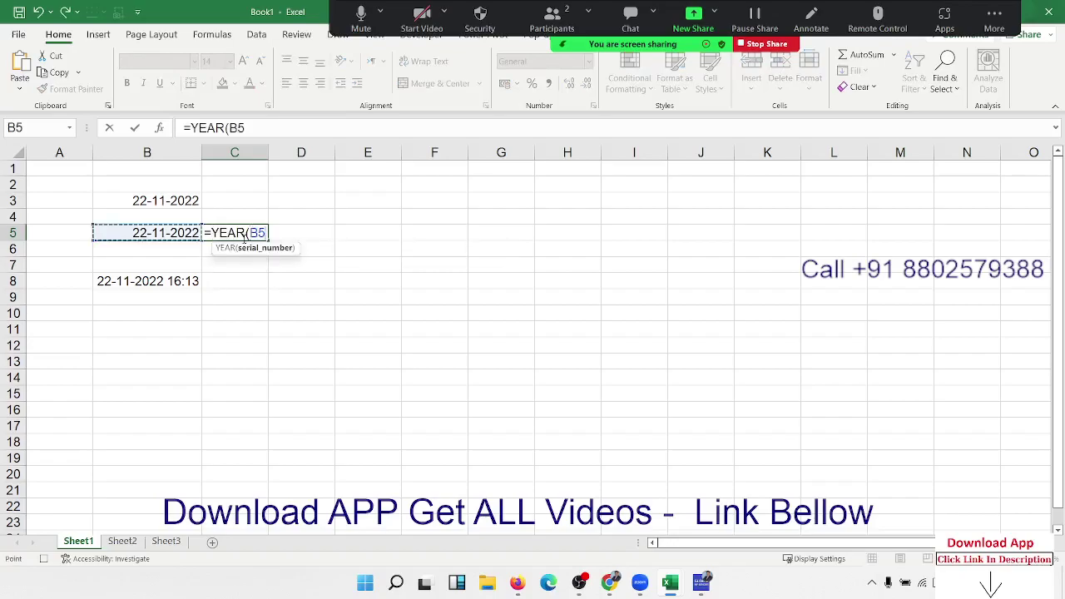
key("Return")
Enter =MONTH(B5) in D5, giving 11.
key("Right")
type("=")
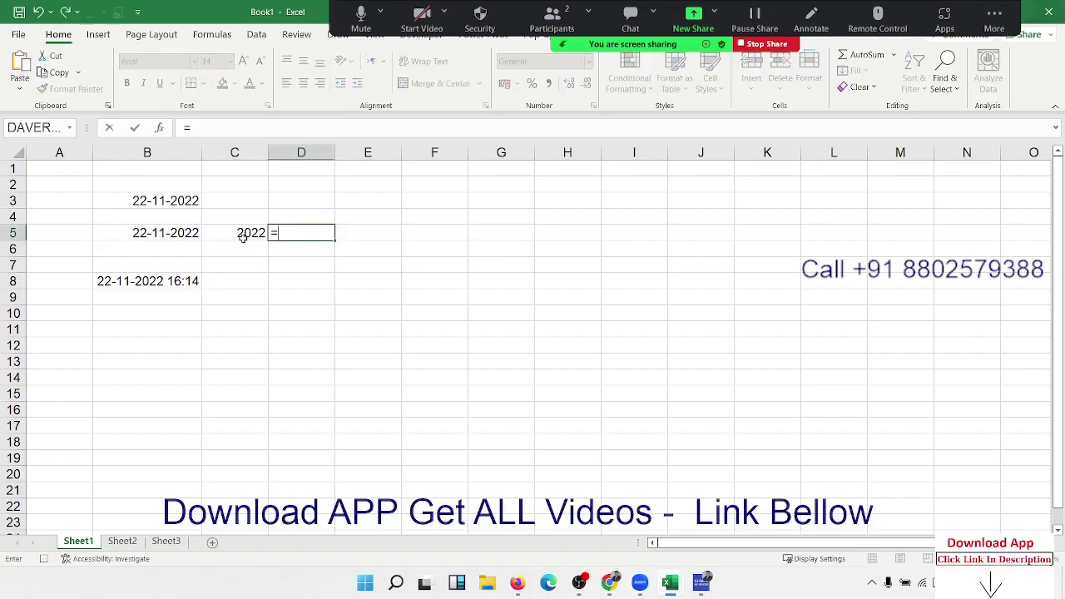
type("mon")
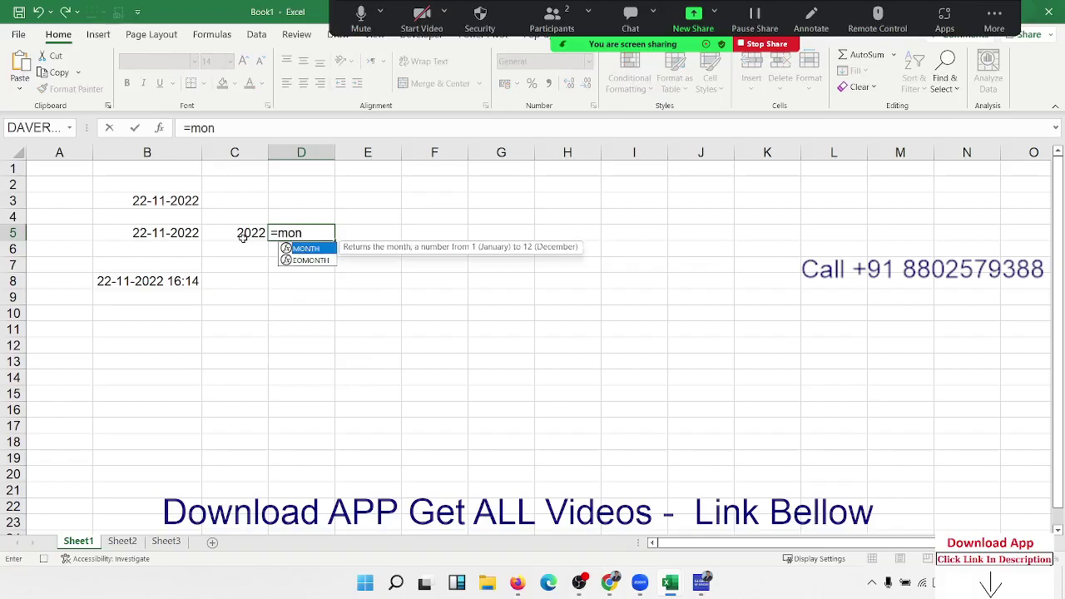
key("Tab")
key("Left")
key("Left")
key("Return")
key("Up")
Enter =DAY(B5) in E5, giving 22.
key("Right")
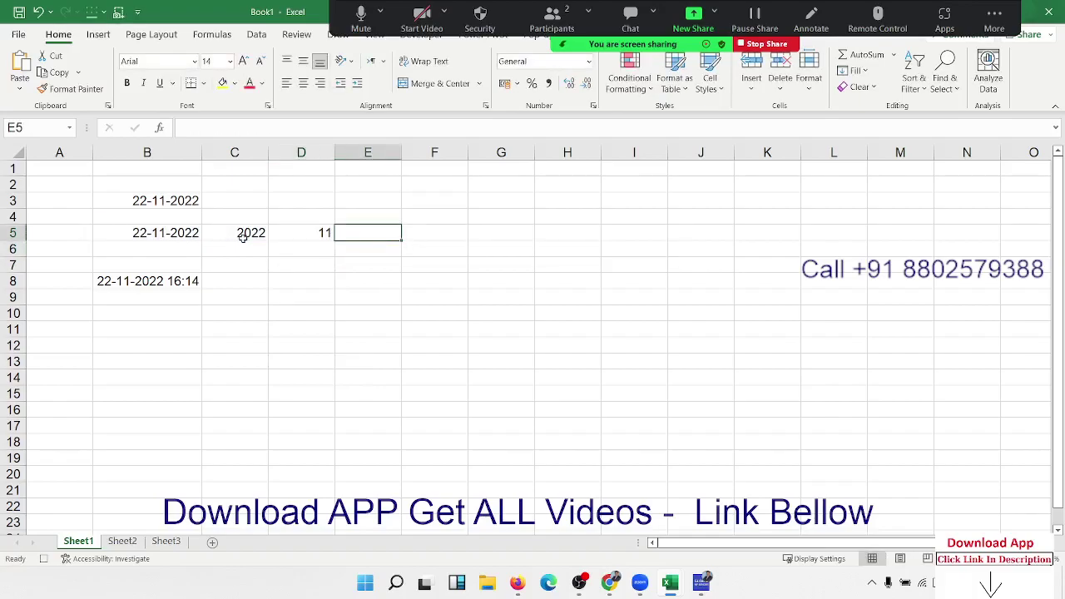
type("=day")
key("Tab")
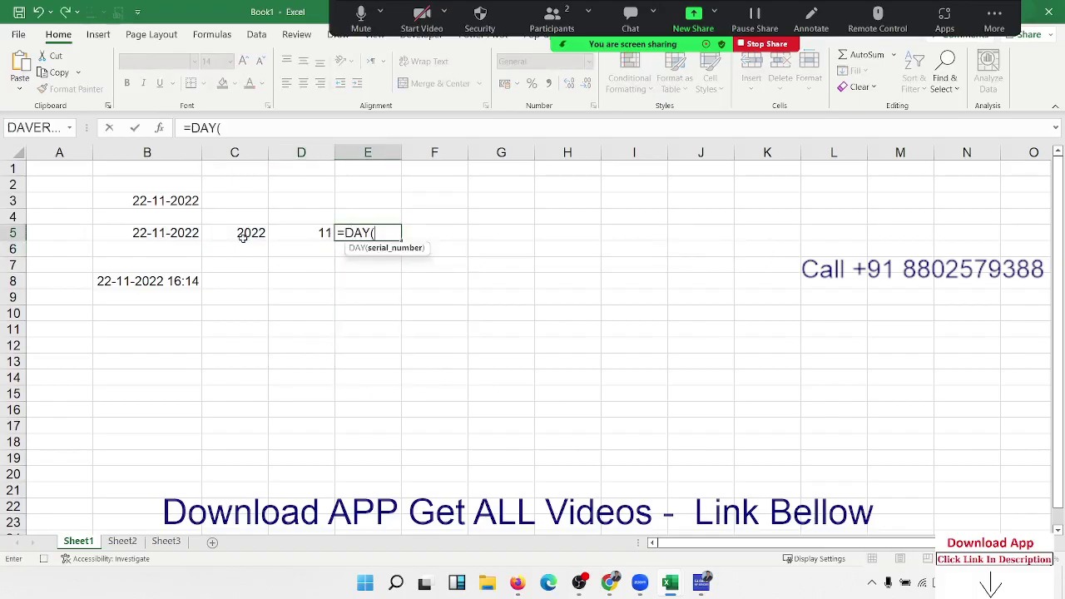
key("Left")
key("Left")
key("Left")
key("Return")
key("Up")
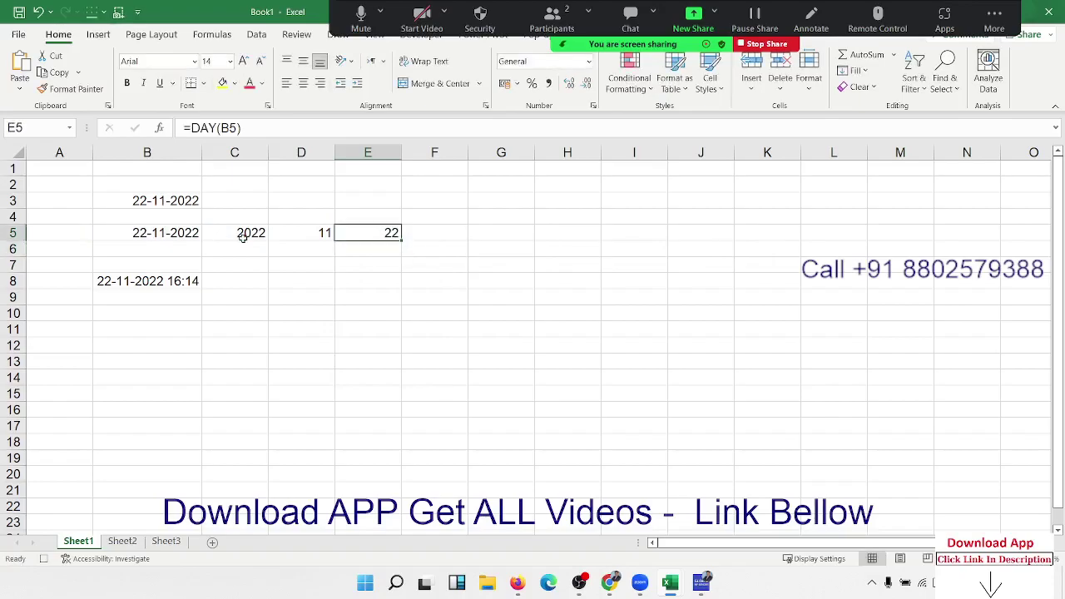
key("Left")
key("Left")
key("Right")
key("Right")
key("Right")
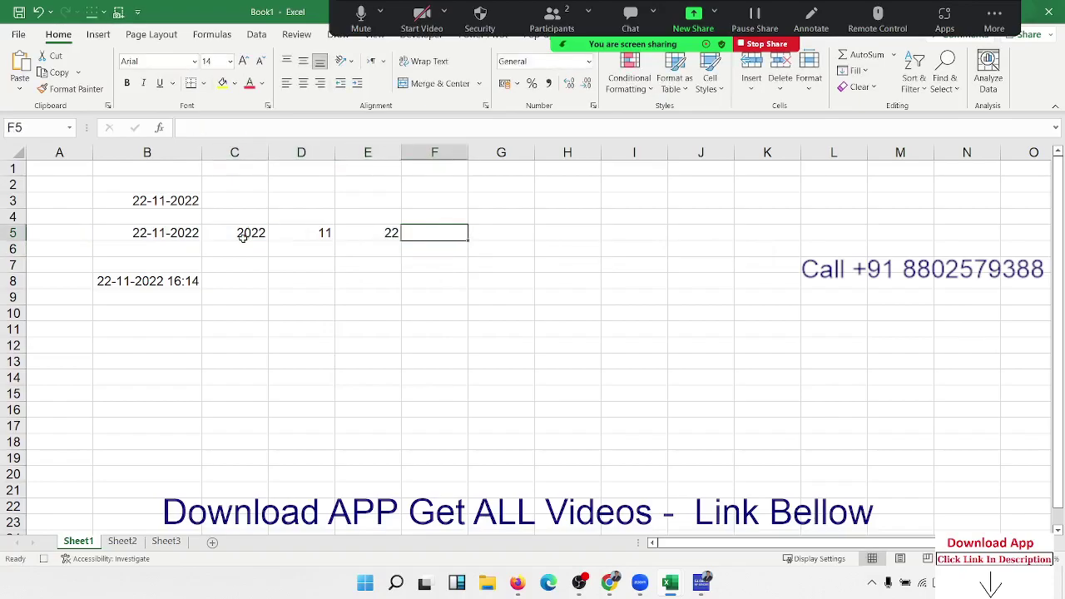
Enter =DATE(C5,D5,E5) in F5 to rebuild the date 22-11-2022.
type("=dat")
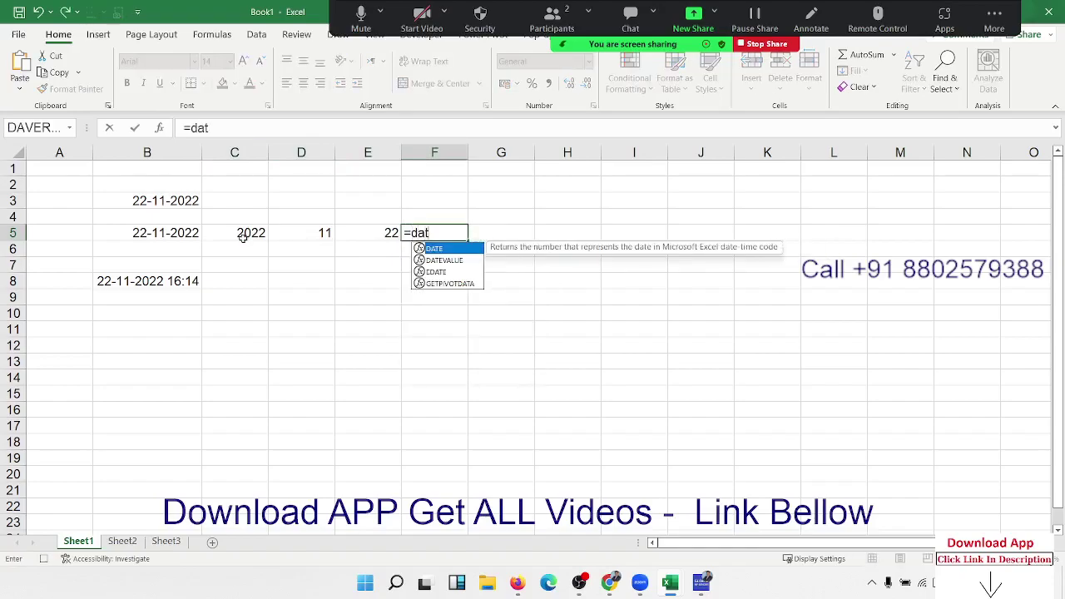
type("e")
key("Tab")
key("Left")
key("Left")
key("Left")
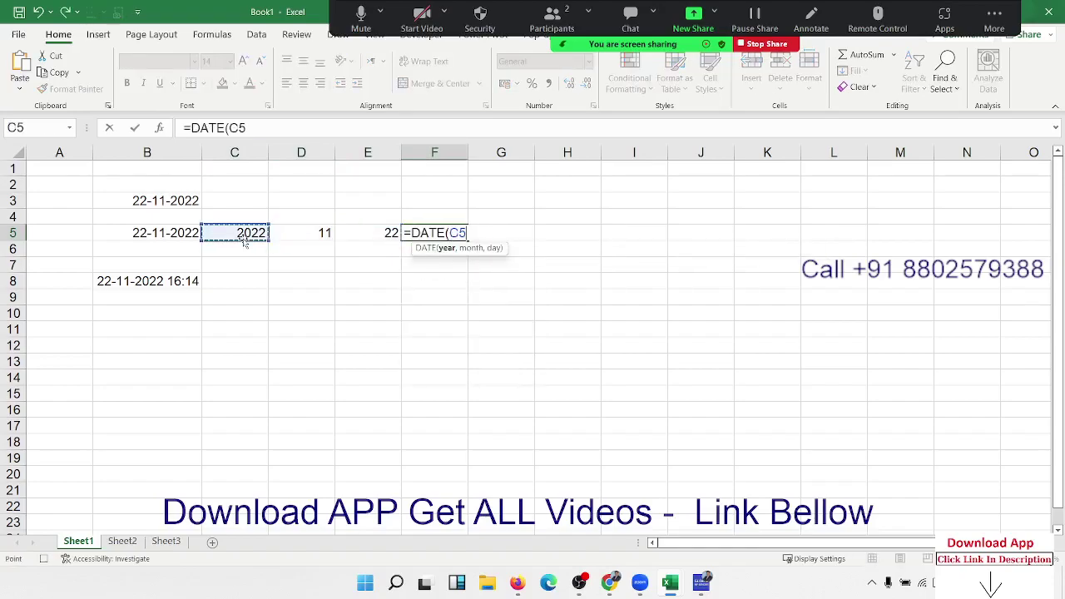
type(",")
key("Left")
key("Left")
type(",")
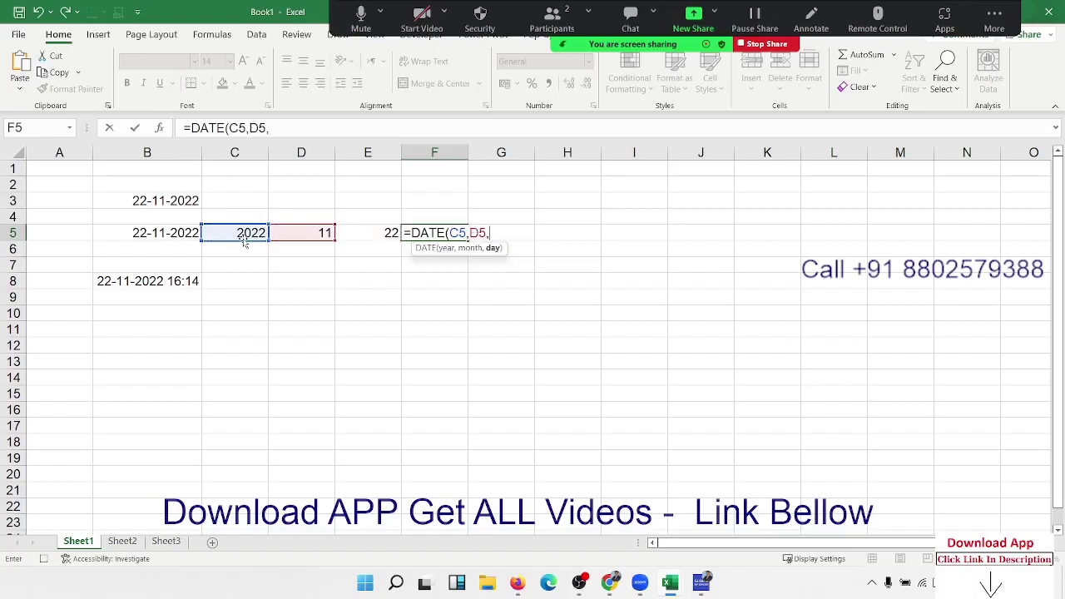
key("Left")
key("Left")
key("Right")
key("Return")
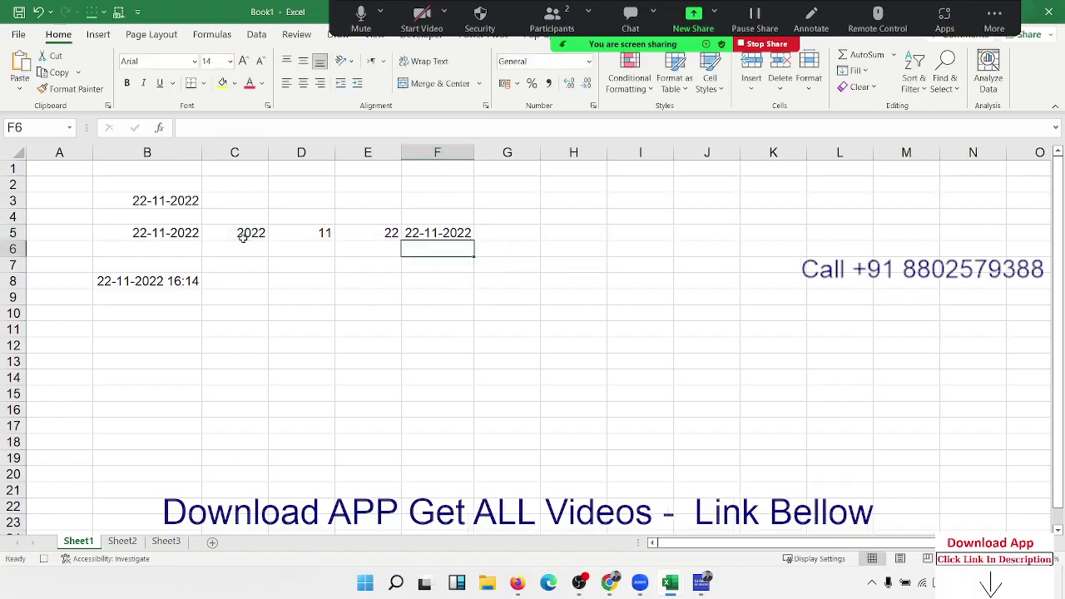
key("Up")
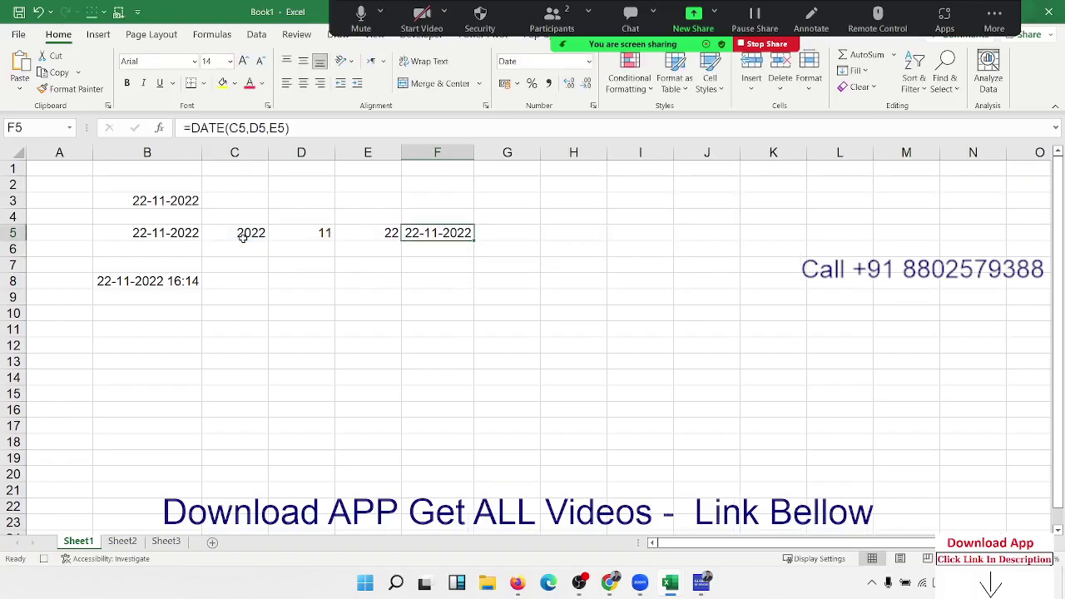
key("Left")
key("Left")
key("Left")
key("Left")
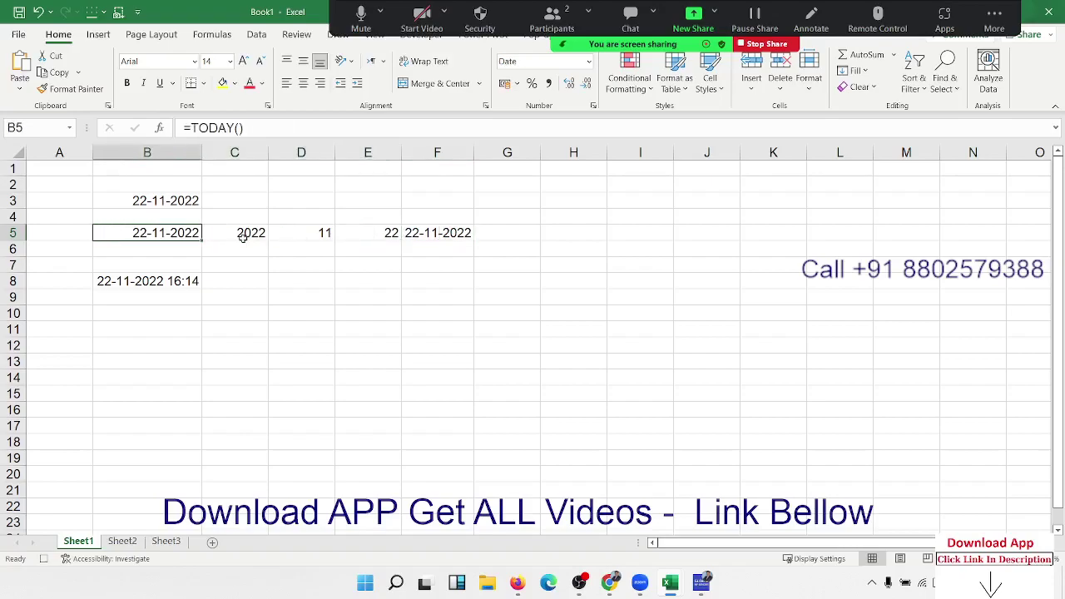
key("Down")
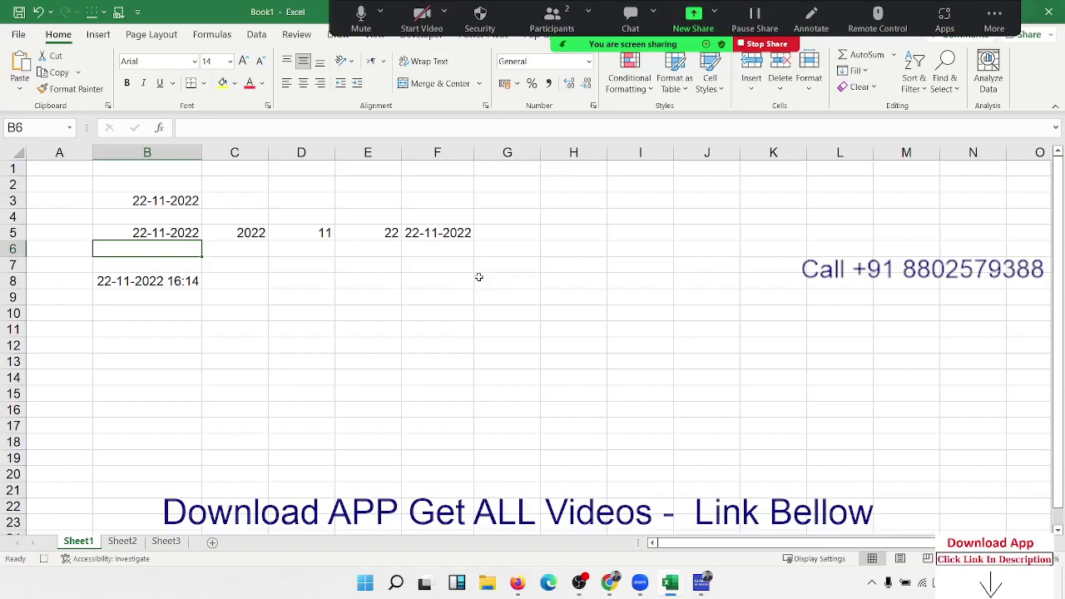
Enter =DATE(2022,11,22) in B6 with typed numbers, showing 22-11-2022.
type("=date")
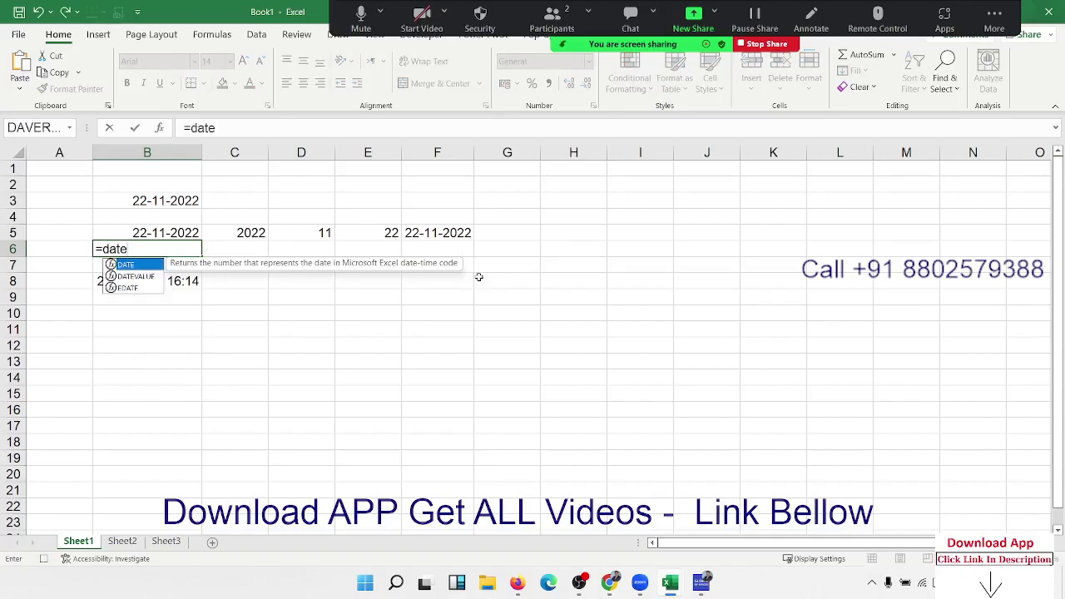
key("Tab")
type("20")
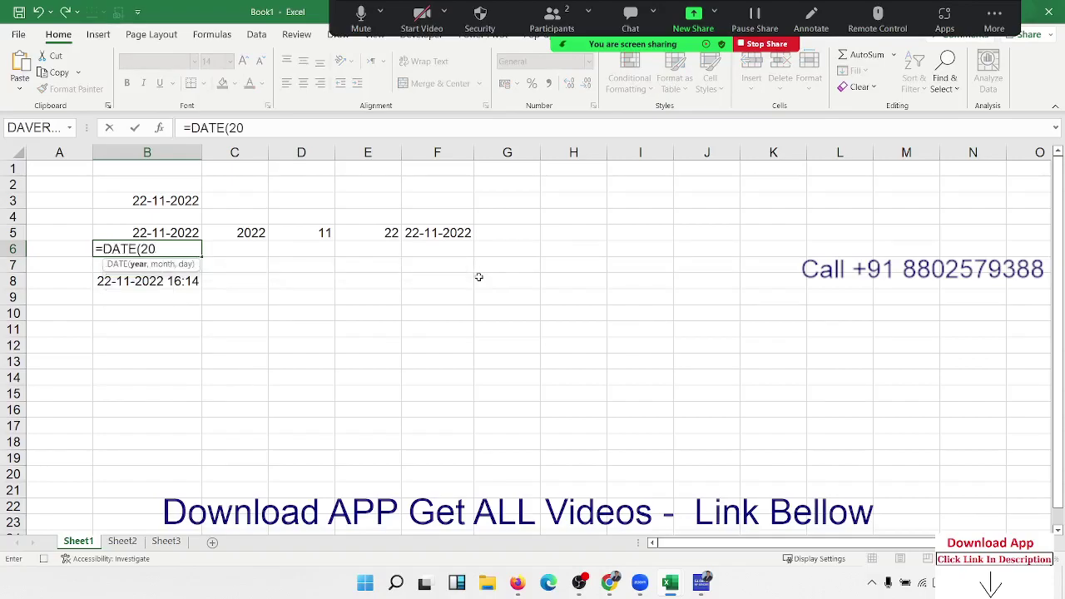
type("22,")
type("11")
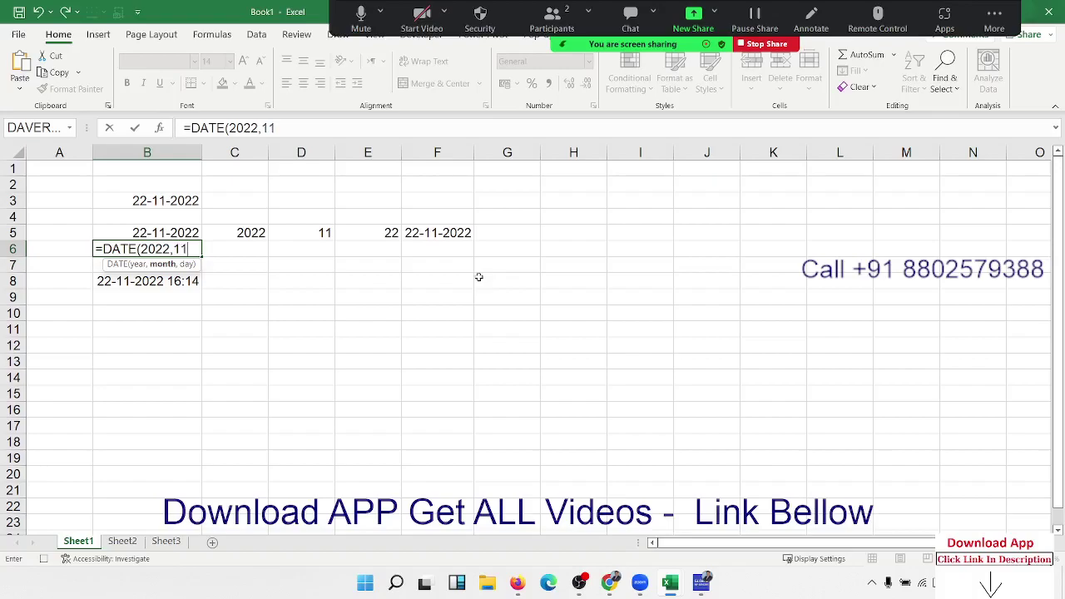
type(",22")
key("Return")
key("Up")
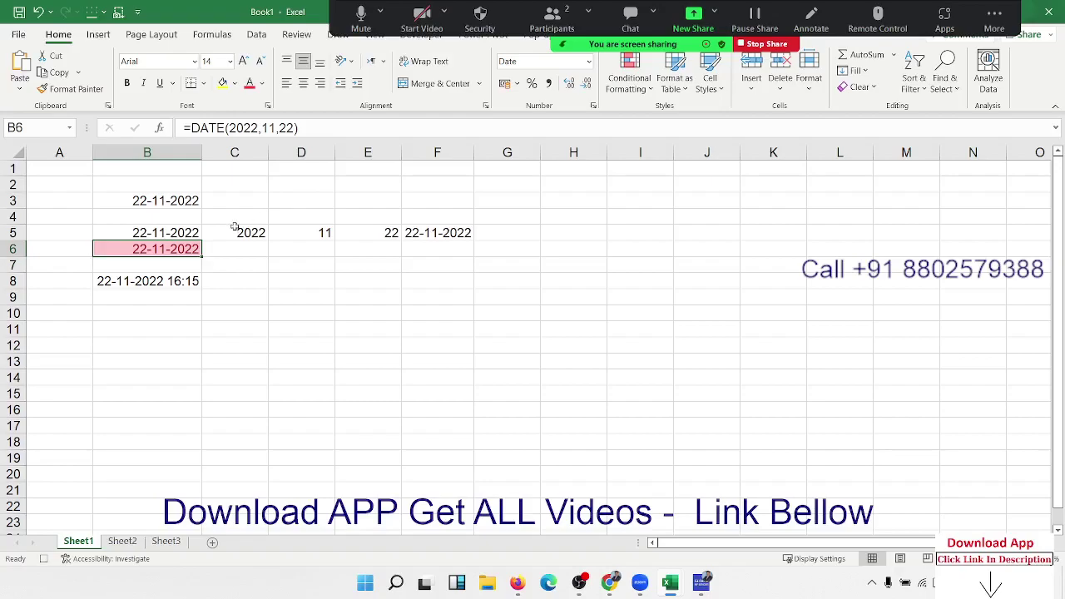
Clear conditional formatting rules from the entire sheet so B6 loses its pink shading.
left_click(630, 79)
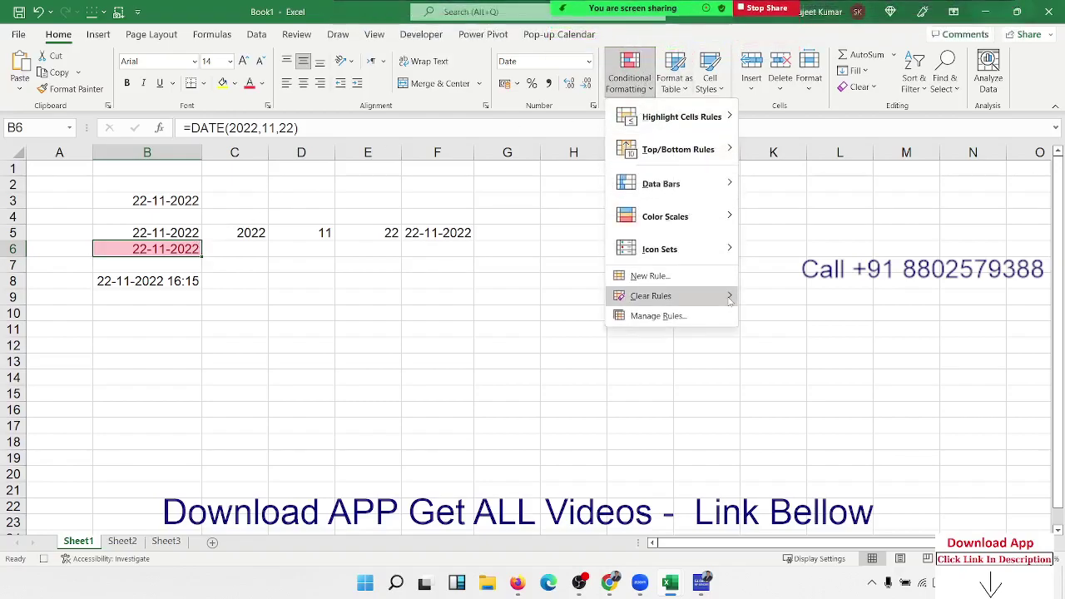
mouse_move(650, 295)
left_click(808, 314)
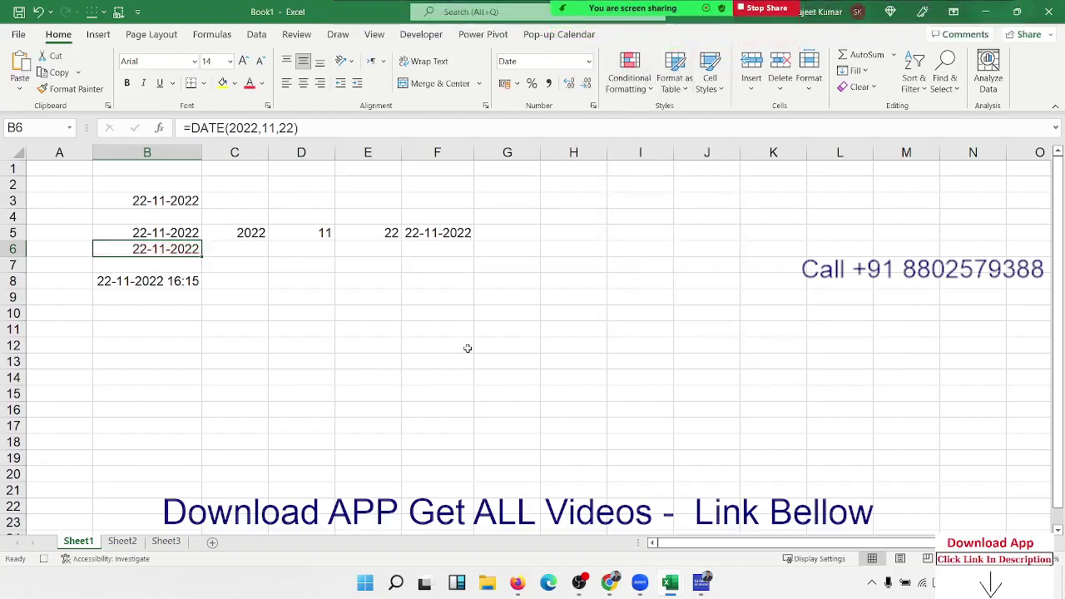
left_click(299, 327)
left_click(235, 301)
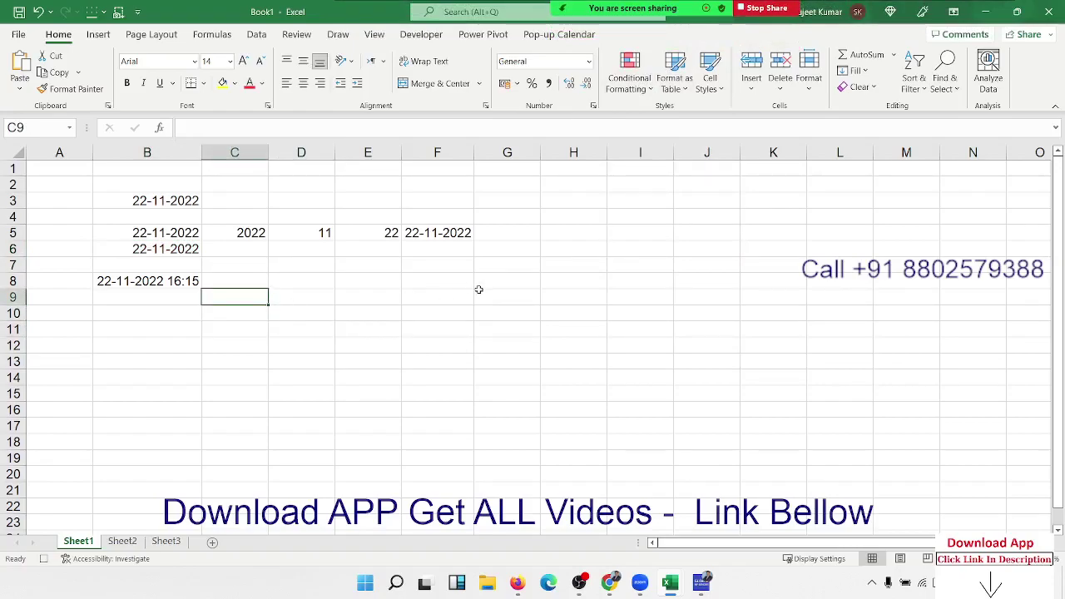
Put today's date 22-11-2022 in C9 and 20 days in D9.
key("ctrl+semicolon")
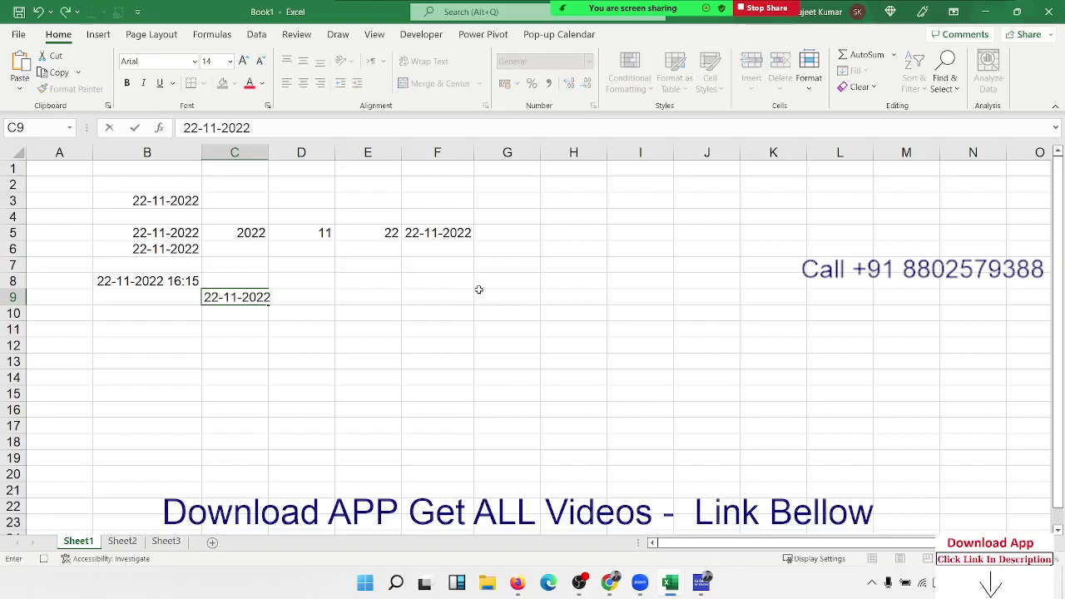
key("Tab")
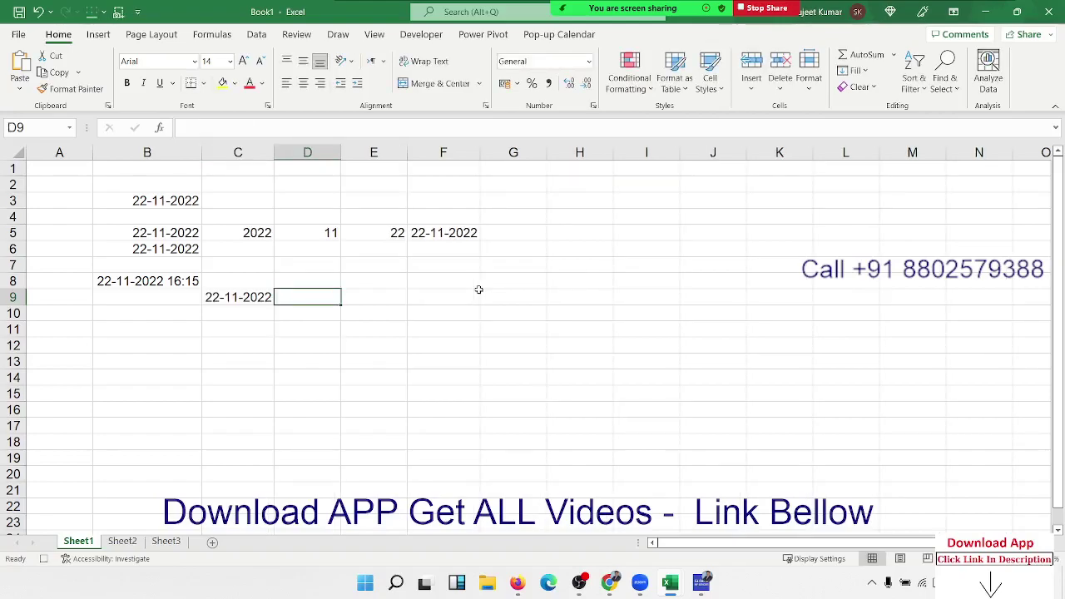
type("=")
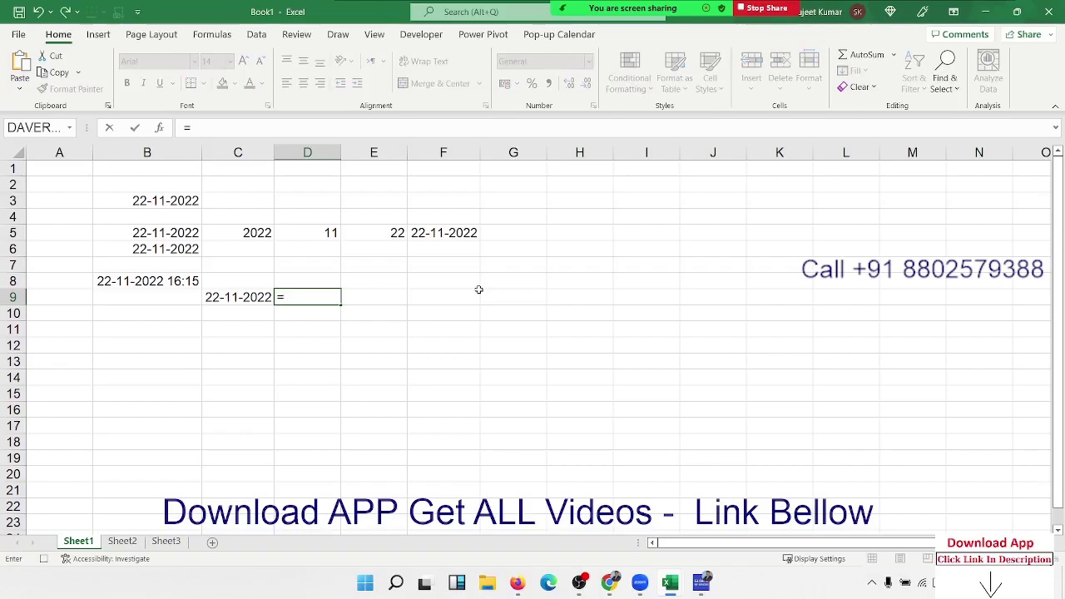
key("Escape")
type("0")
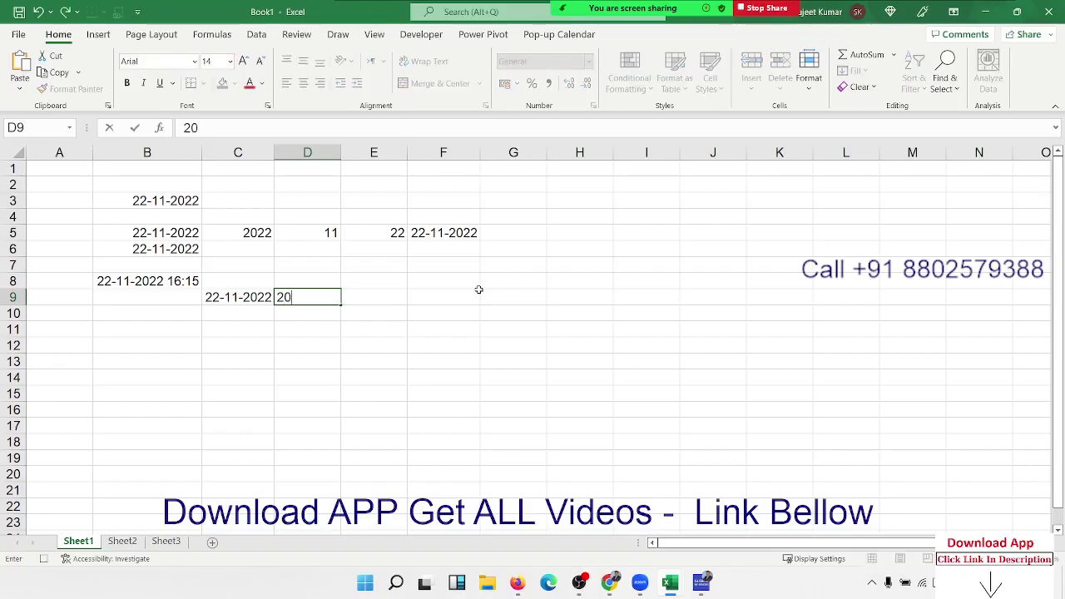
key("Tab")
Enter =C9+D9 in E9 to get 12-12-2022.
type("=")
key("Left")
key("Left")
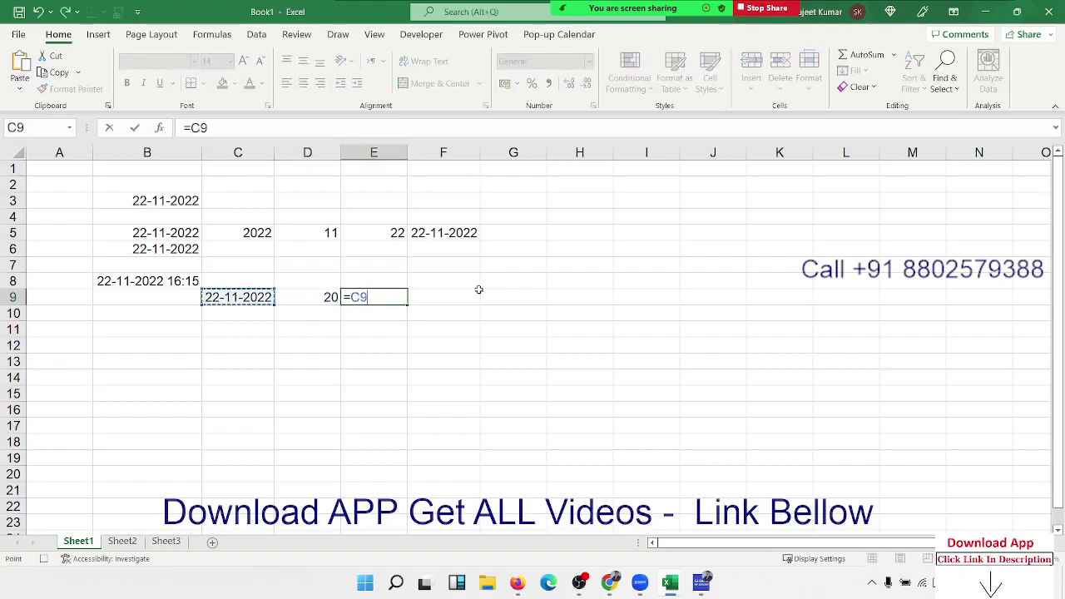
type("+")
key("Left")
key("Return")
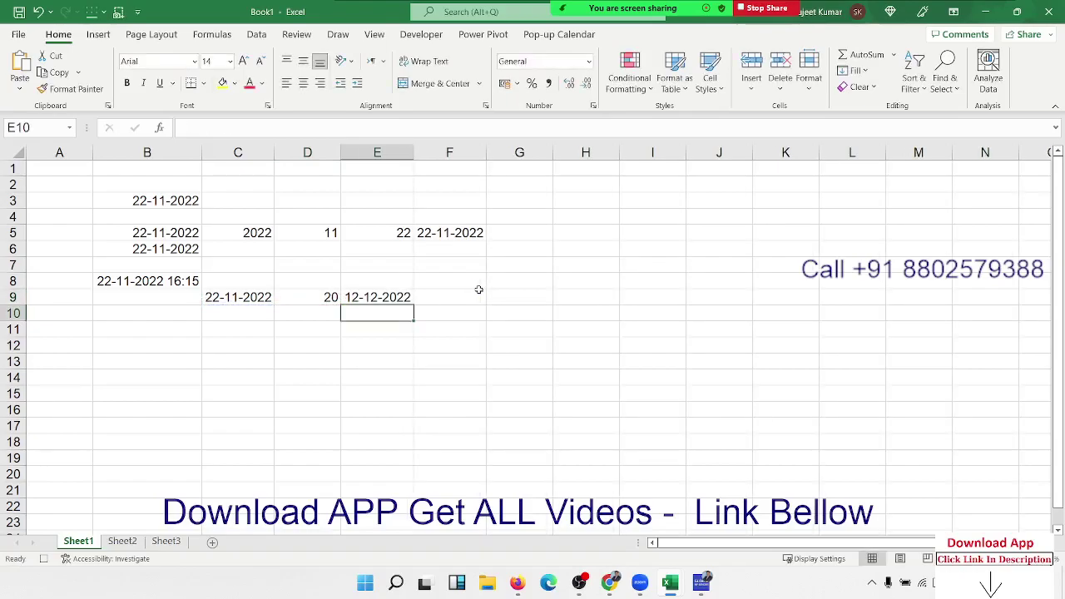
Put today's date 22-11-2022 in C10 and 3 months in D10.
key("Left")
key("Left")
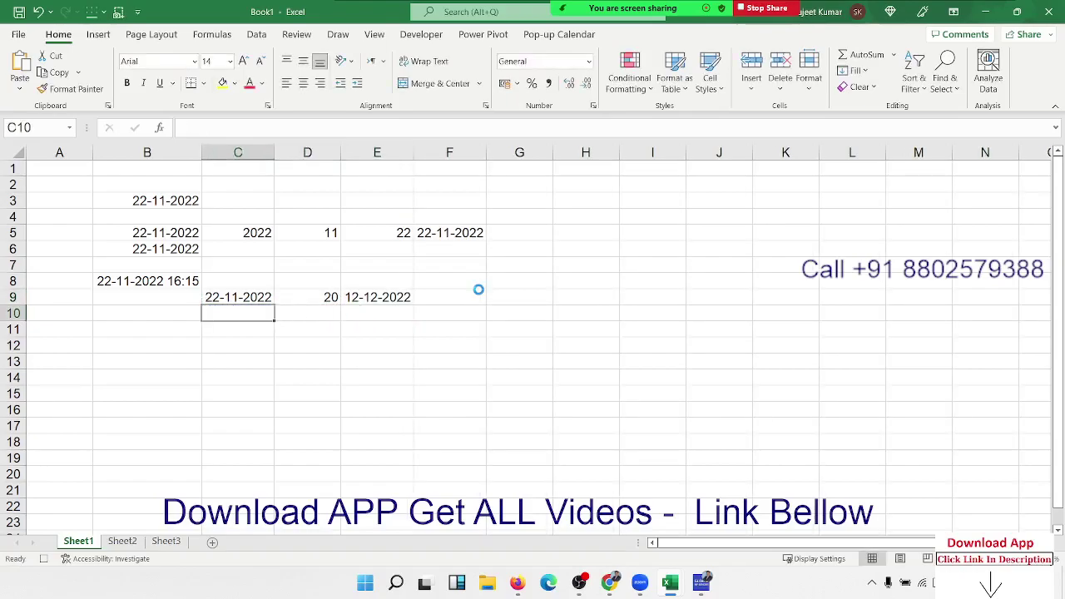
key("ctrl+semicolon")
key("Tab")
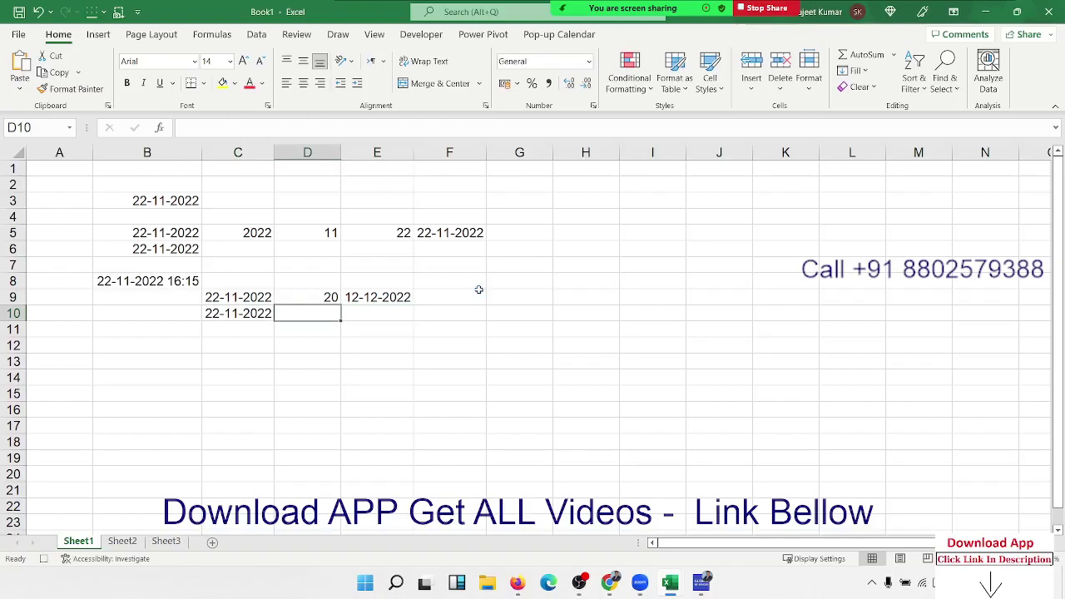
type("3")
key("Tab")
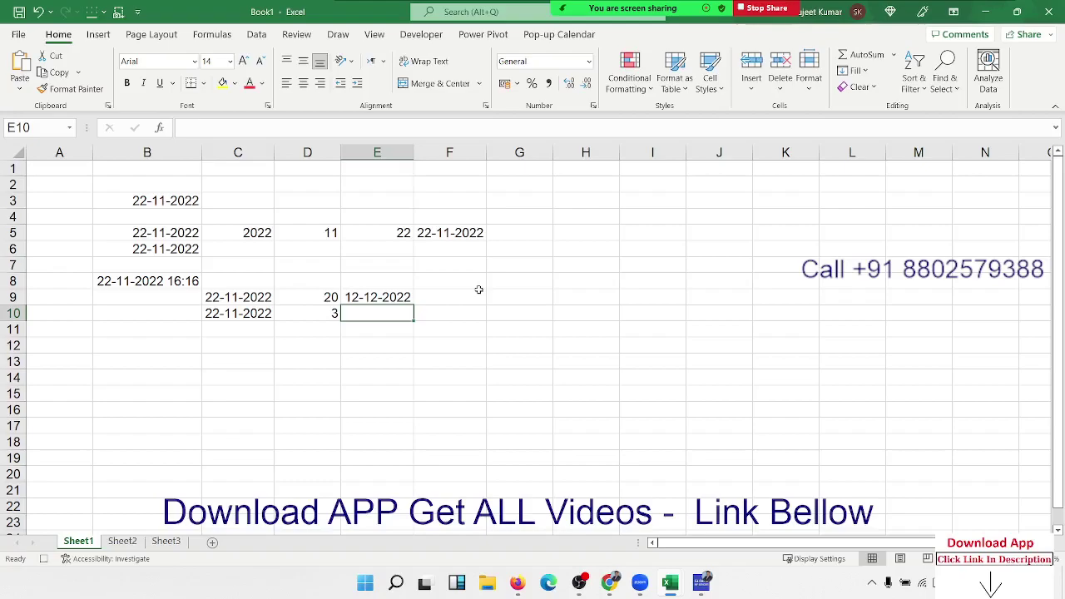
Try an EOMONTH(C10,D10) formula in E10, then cancel it and start typing =ed.
type("=eo")
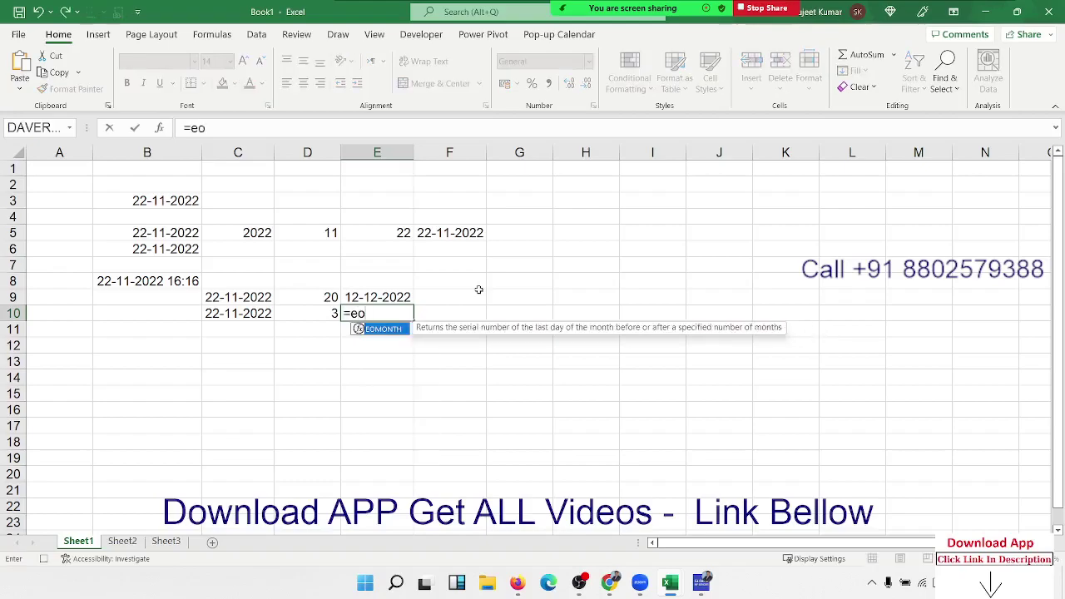
key("Tab")
key("Left")
key("Left")
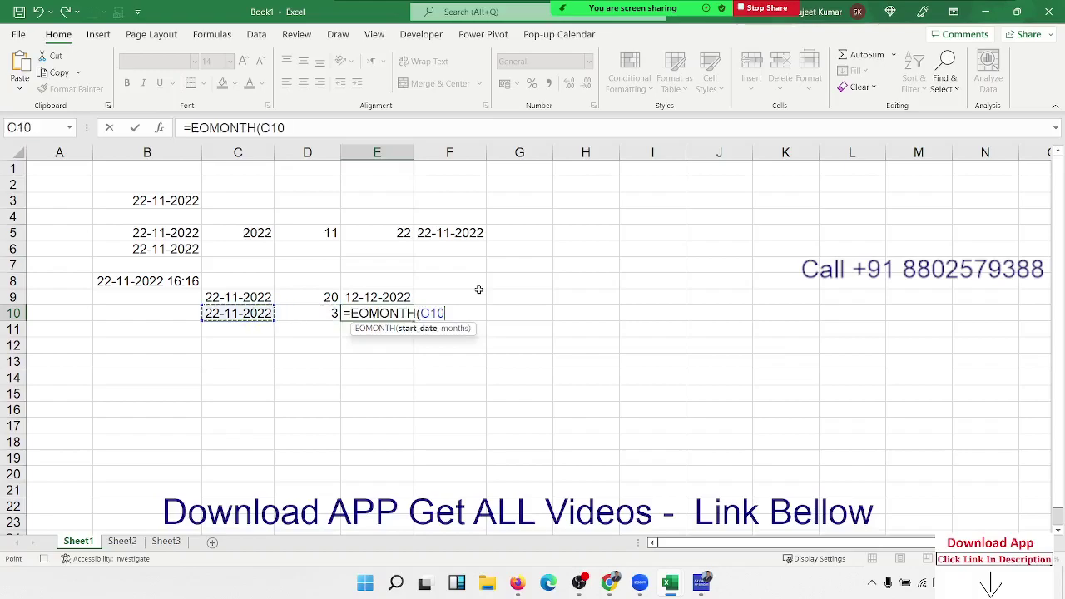
type(",")
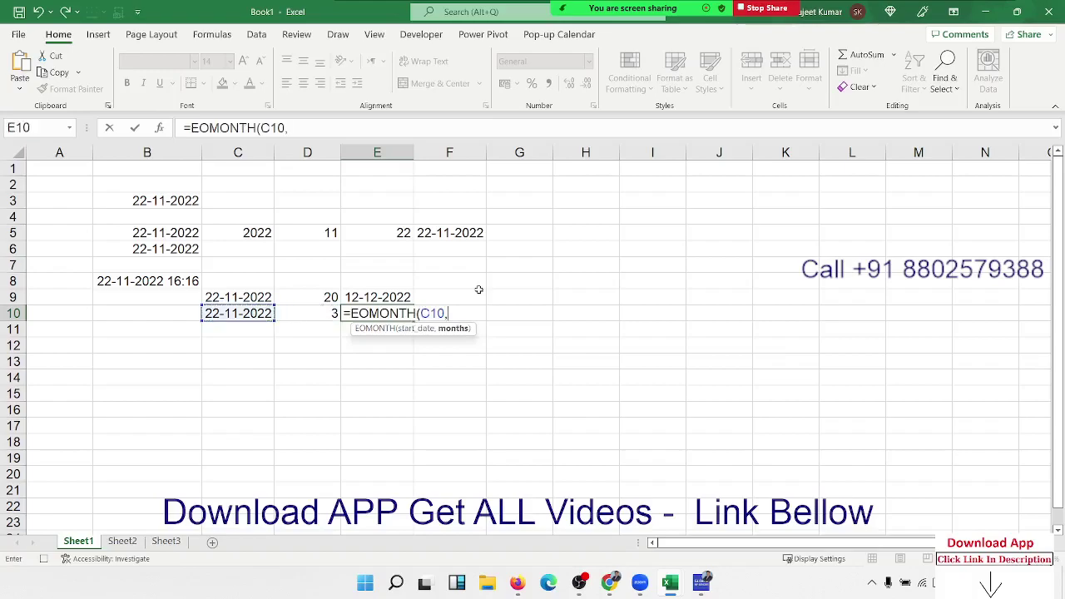
key("Left")
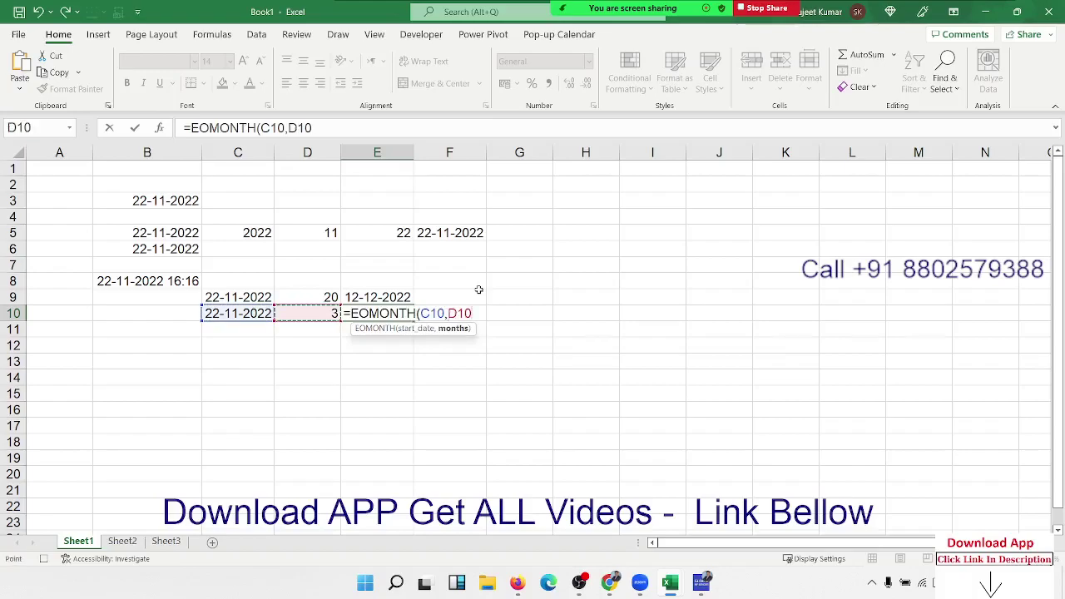
key("BackSpace")
key("BackSpace")
key("BackSpace")
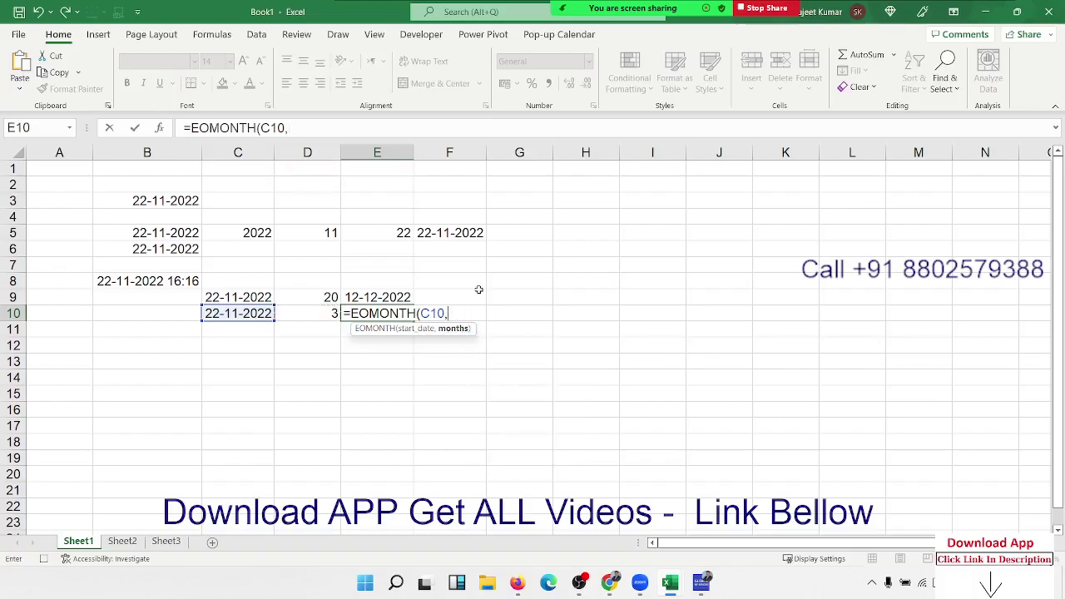
key("Left")
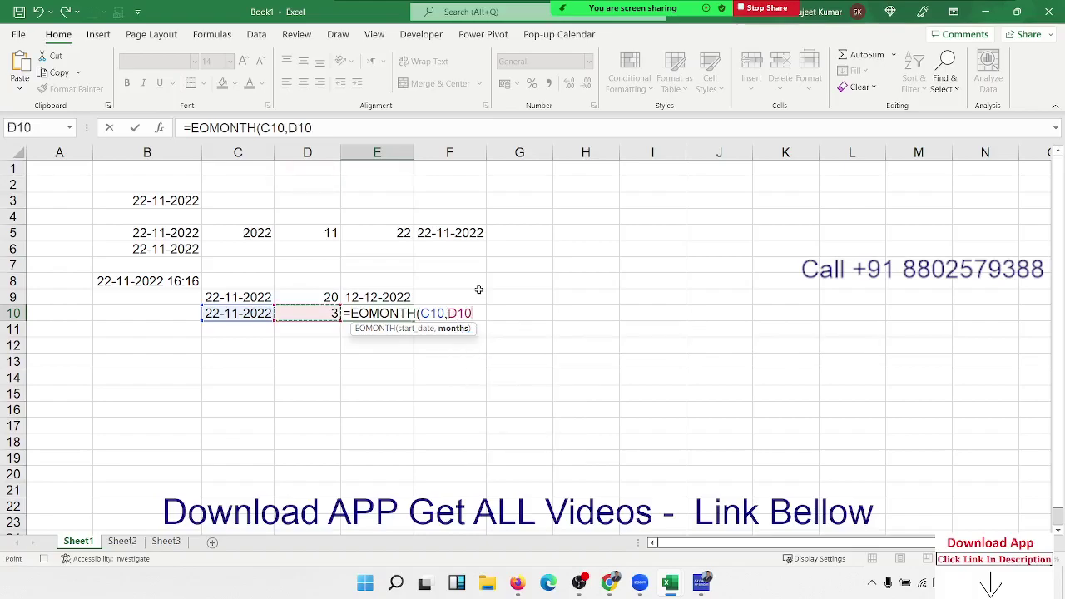
key("Escape")
type("=e")
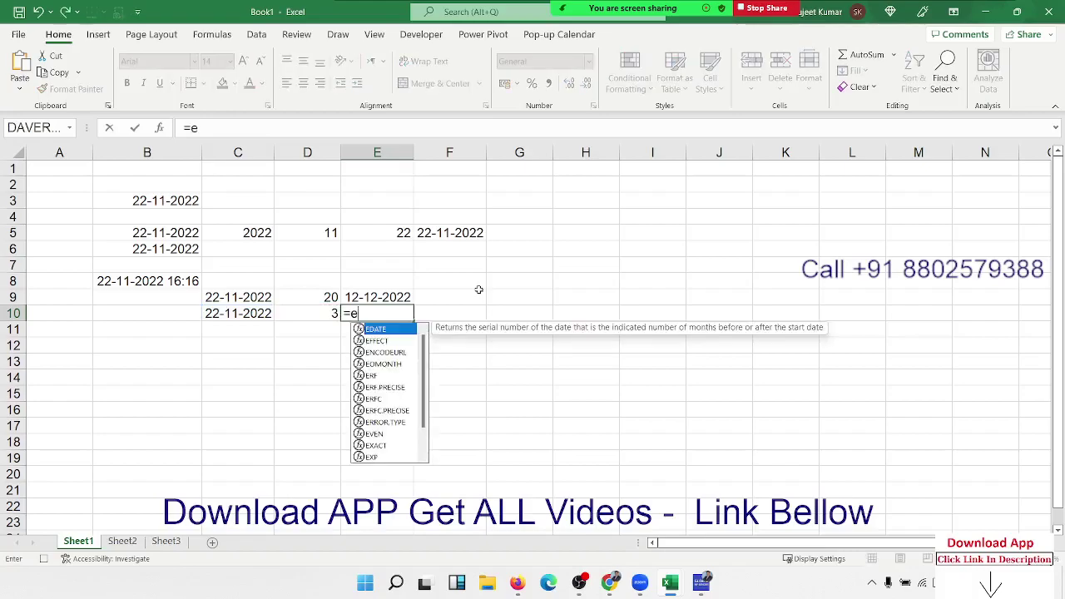
type("d")
Complete =EDATE(C10,D10) in E10 and format its result as a date.
key("Tab")
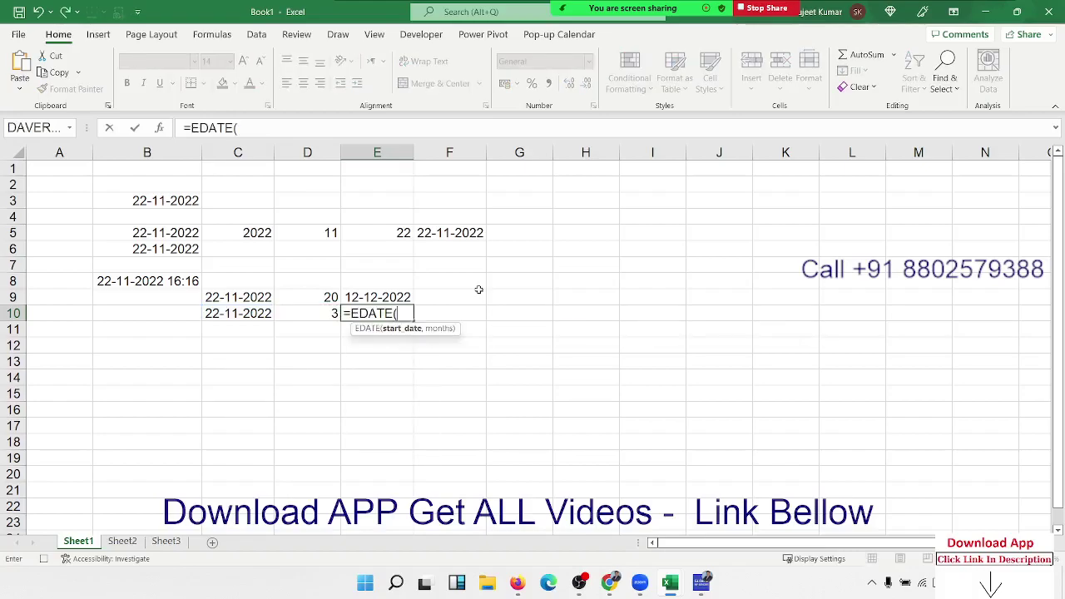
key("Left")
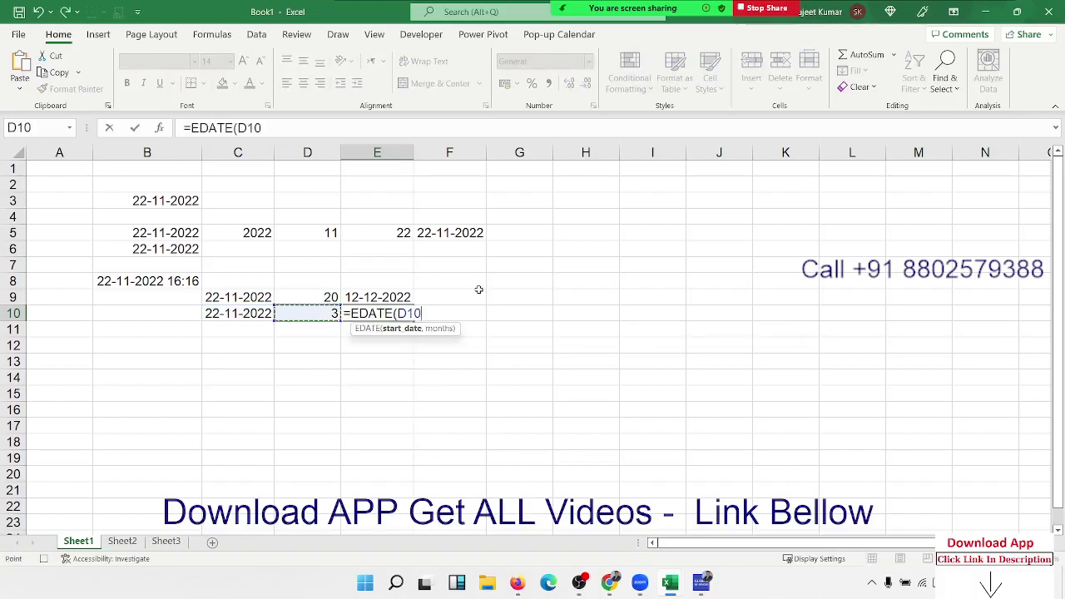
key("Left")
type(",")
key("Left")
key("Left")
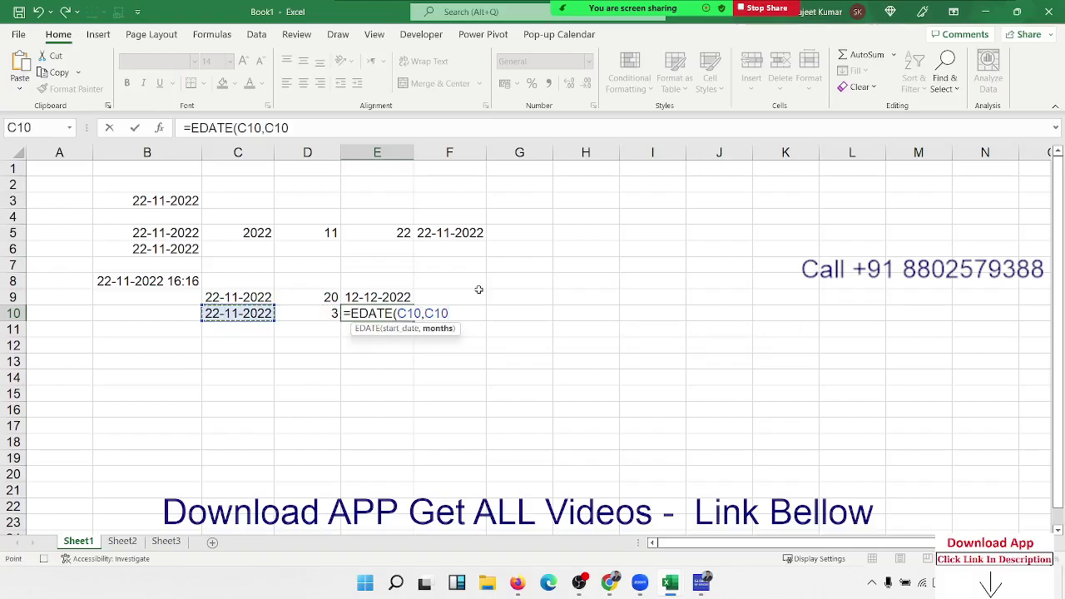
key("Right")
key("Return")
key("Up")
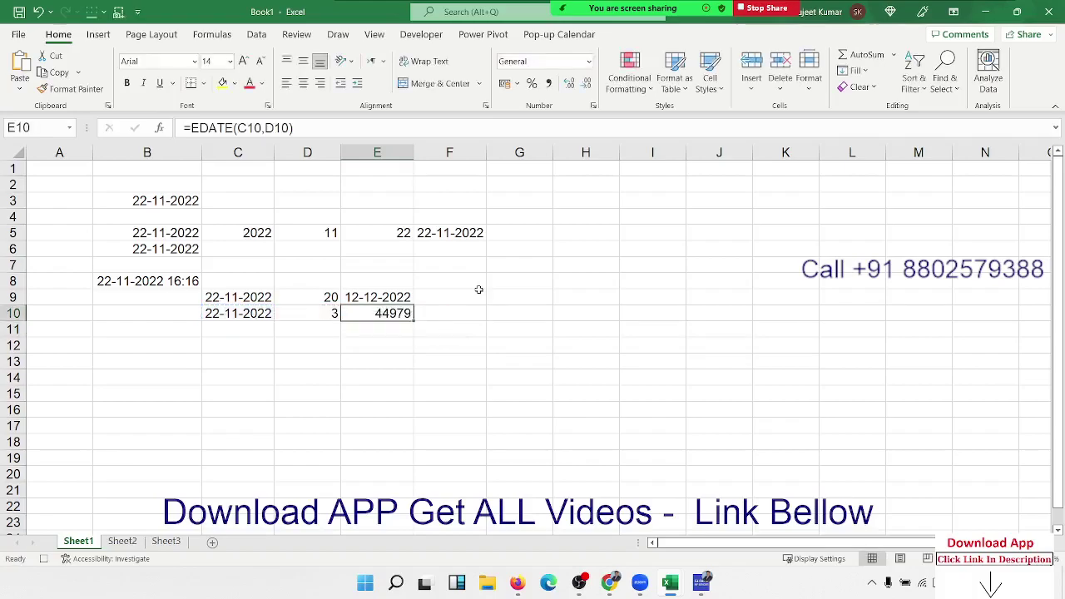
key("ctrl+shift+3")
Change D10's month offset to -3 so E10 shows 22-Aug-22.
key("Right")
key("Left")
key("Left")
type("-")
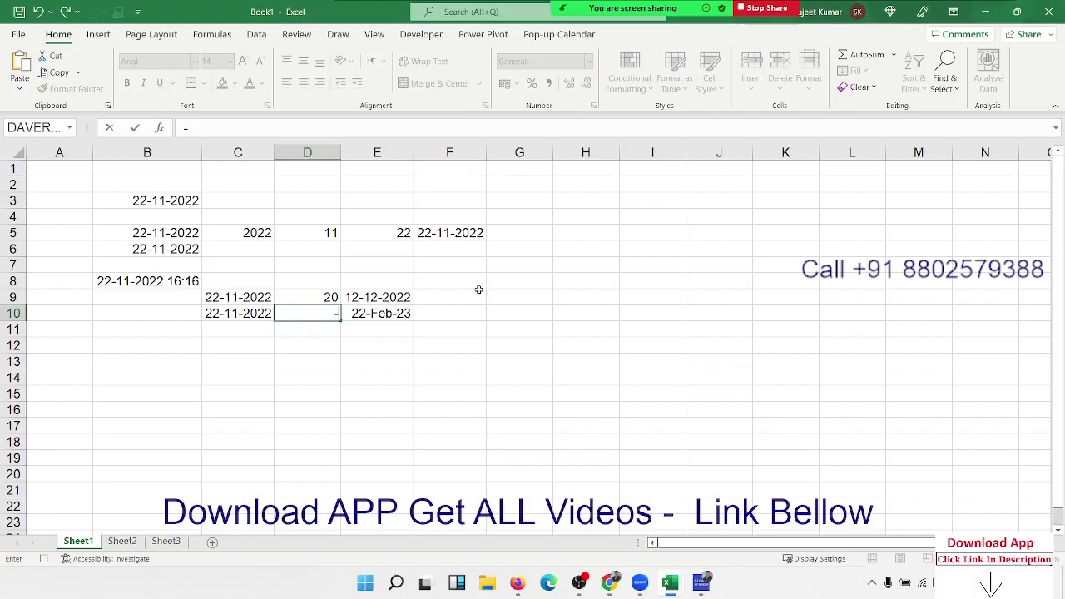
type("33")
key("BackSpace")
key("Return")
key("Up")
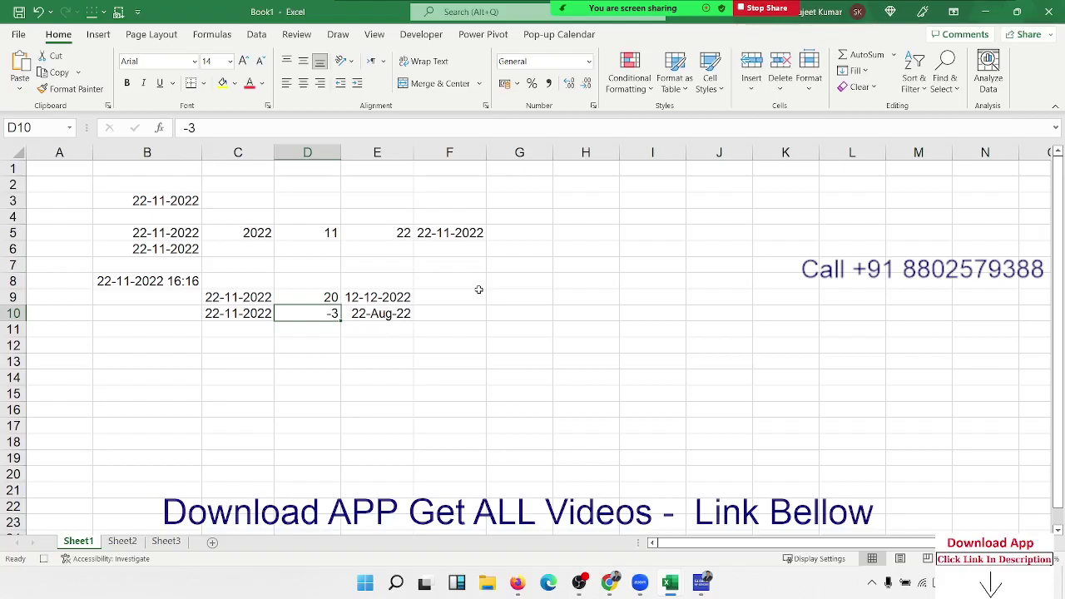
key("Down")
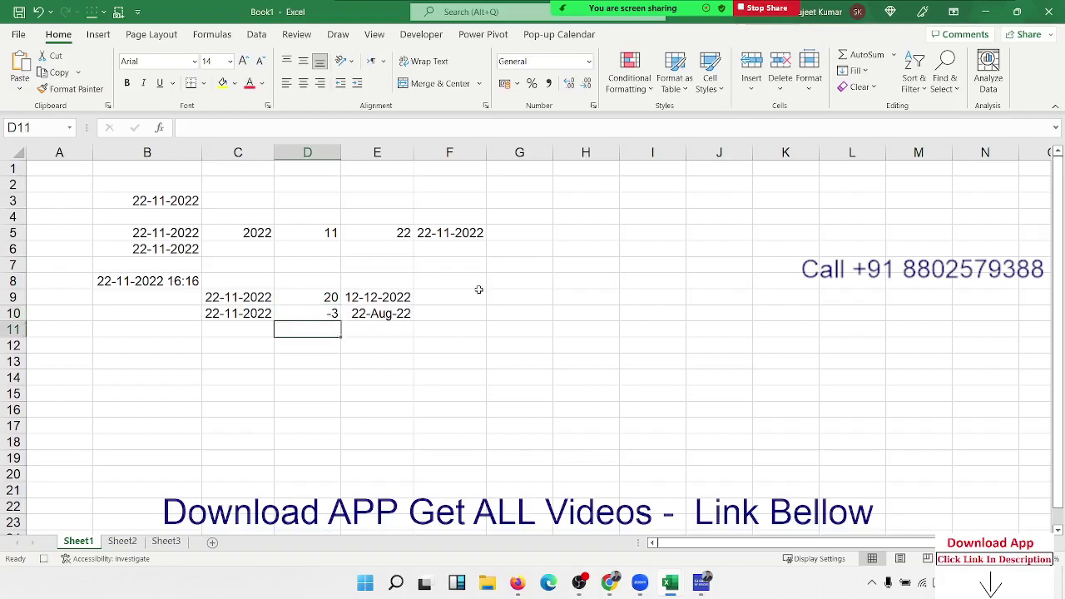
Copy the 22-11-2022 date from C10 into B12.
key("Up")
key("Down")
key("Left")
key("Up")
key("ctrl+c")
key("Down")
key("Down")
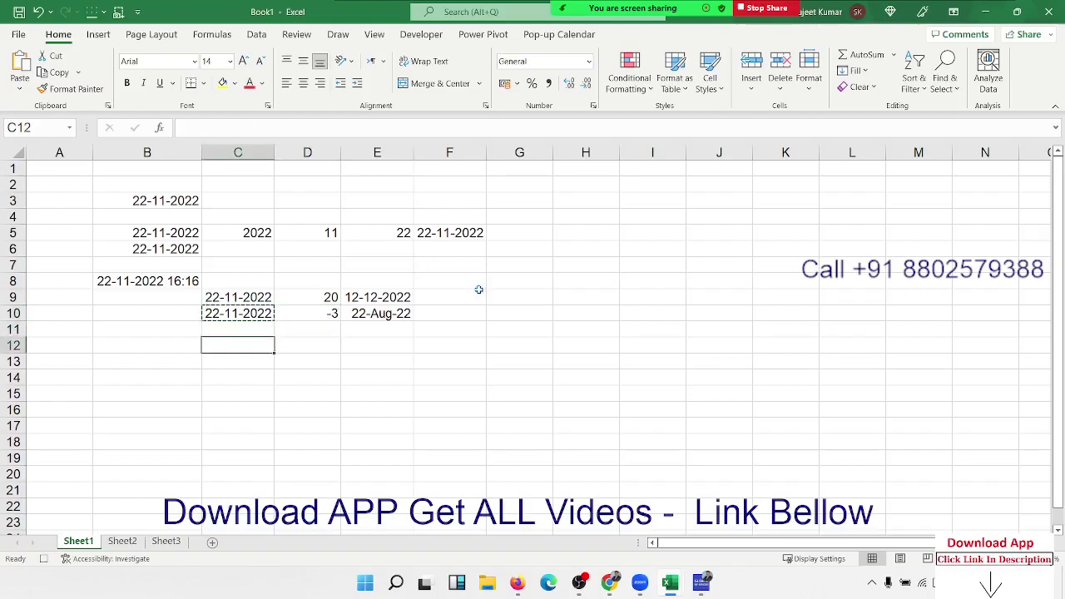
key("Left")
key("ctrl+v")
key("Escape")
Enter 2, 11 and 27 in C12, D12 and E12 as the years, months and days to add.
key("Right")
type("2")
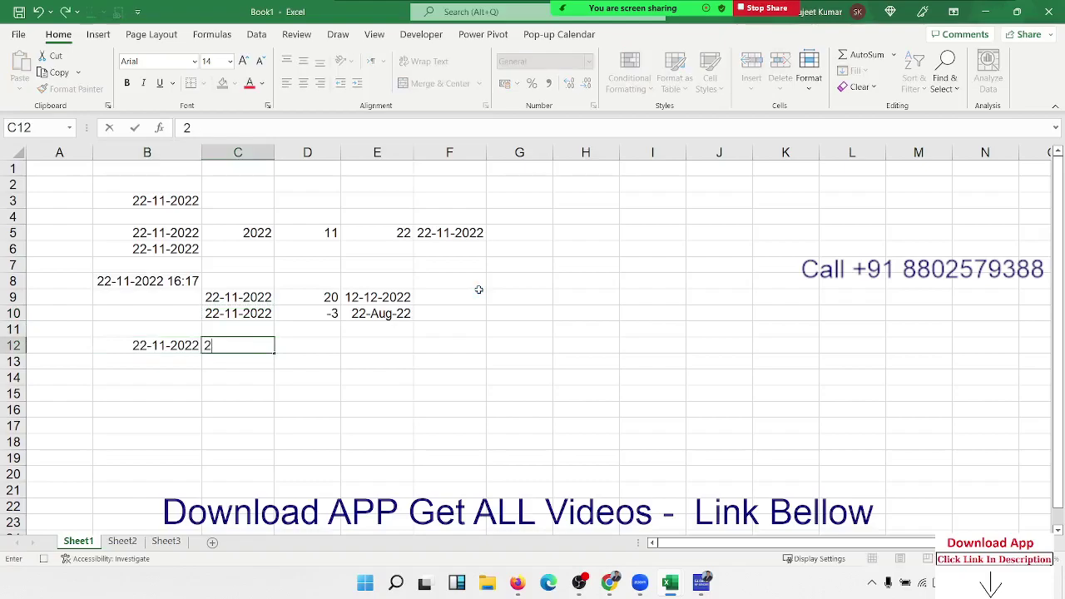
type("022")
key("Tab")
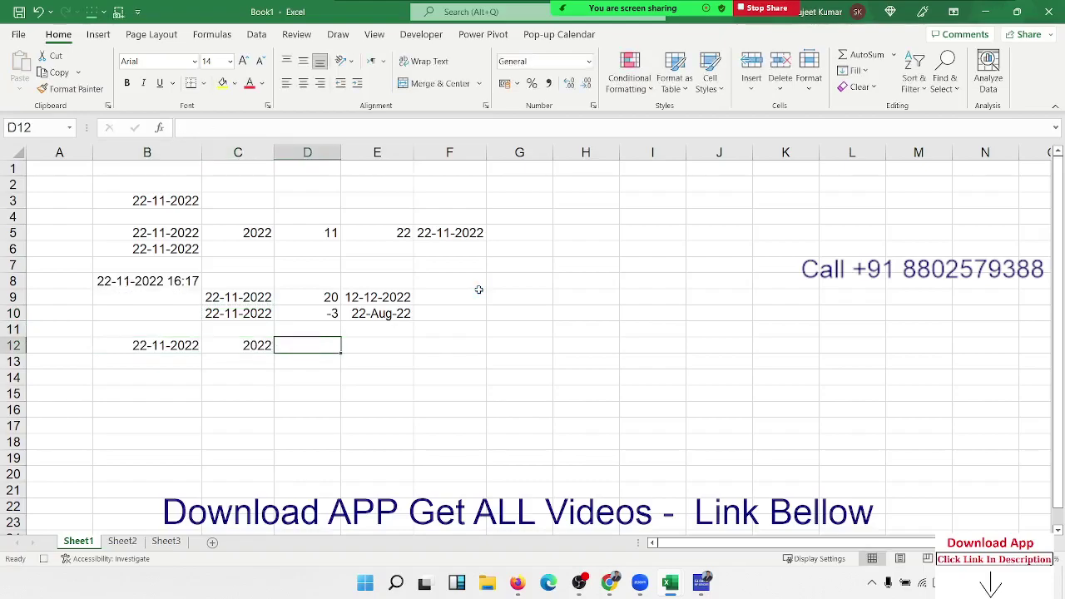
type("11")
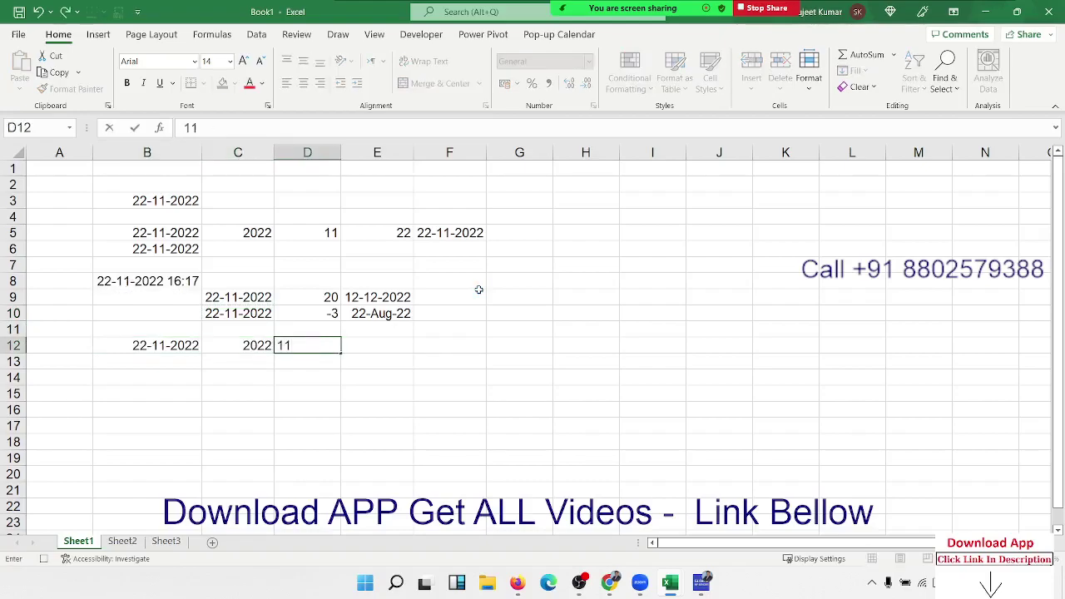
key("Escape")
key("Left")
type("2")
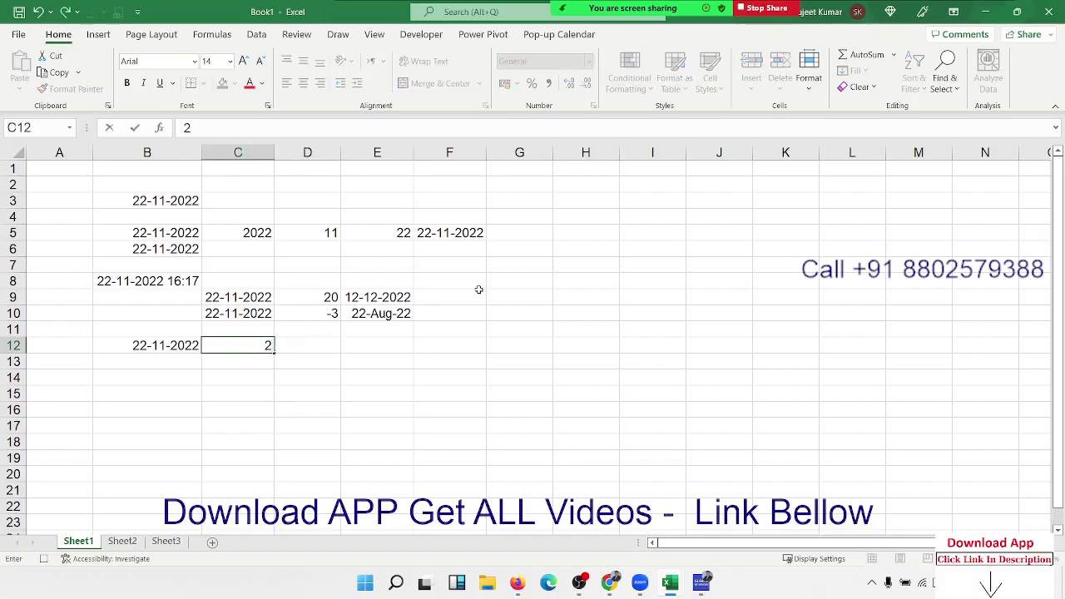
key("Tab")
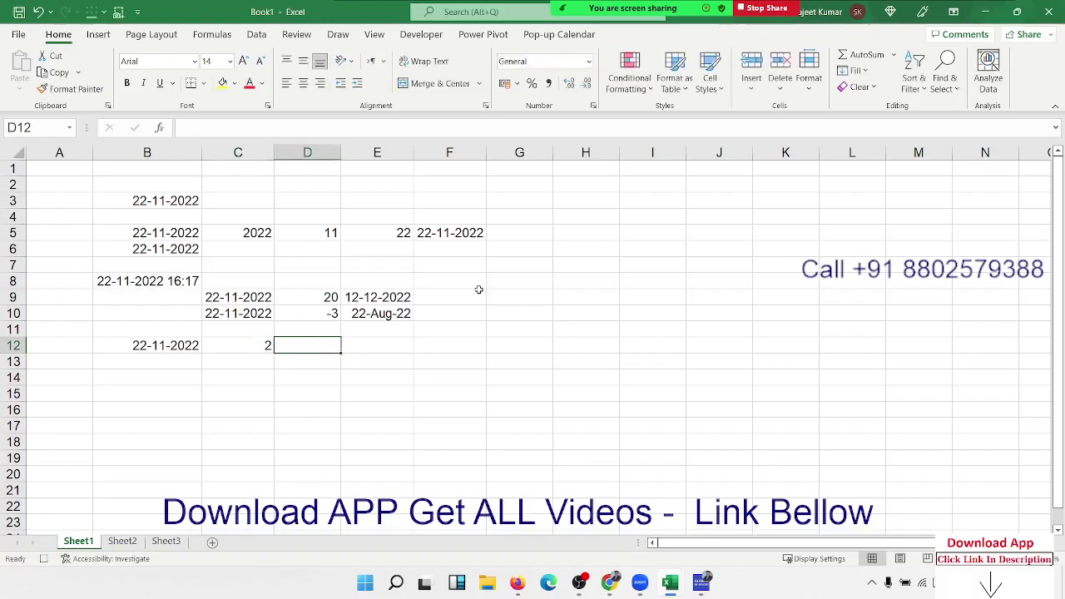
type("11")
key("Tab")
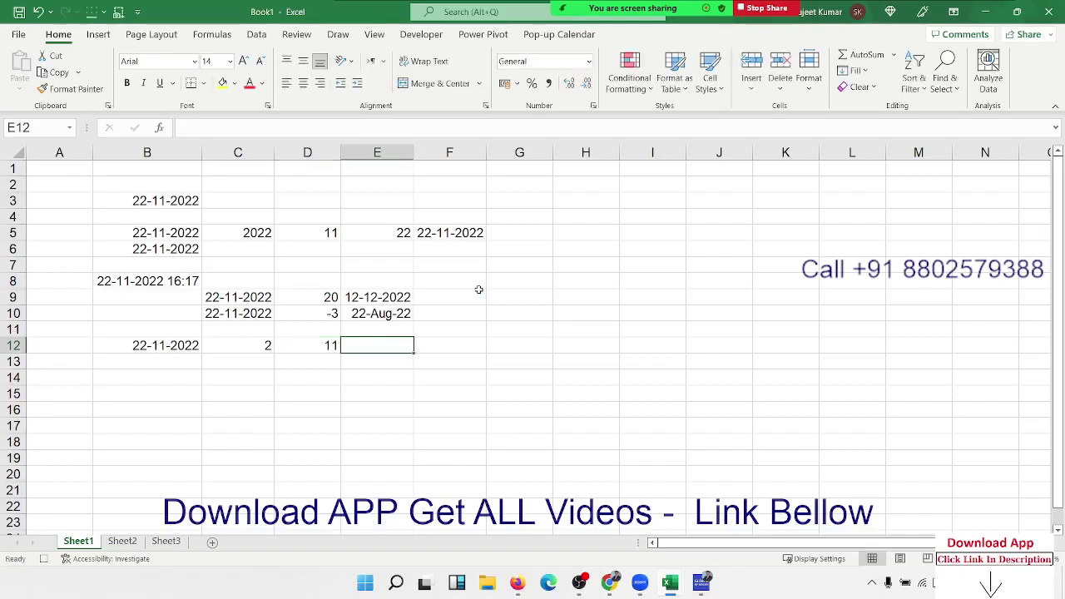
type("27")
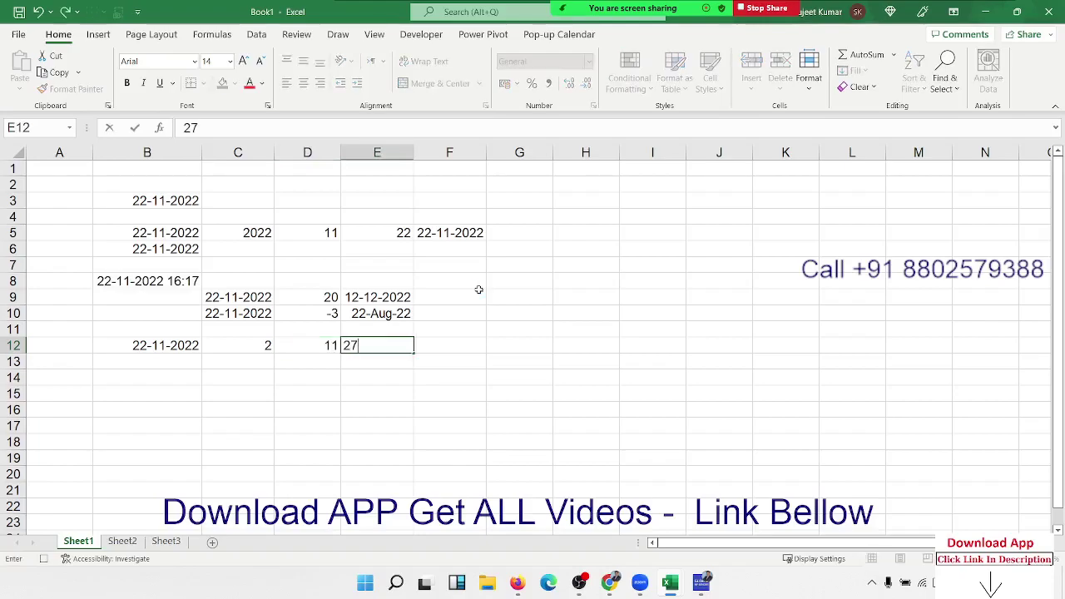
key("Tab")
Look over the earlier column F results, then come back to F12.
key("Up")
key("Up")
key("Up")
key("Up")
key("Up")
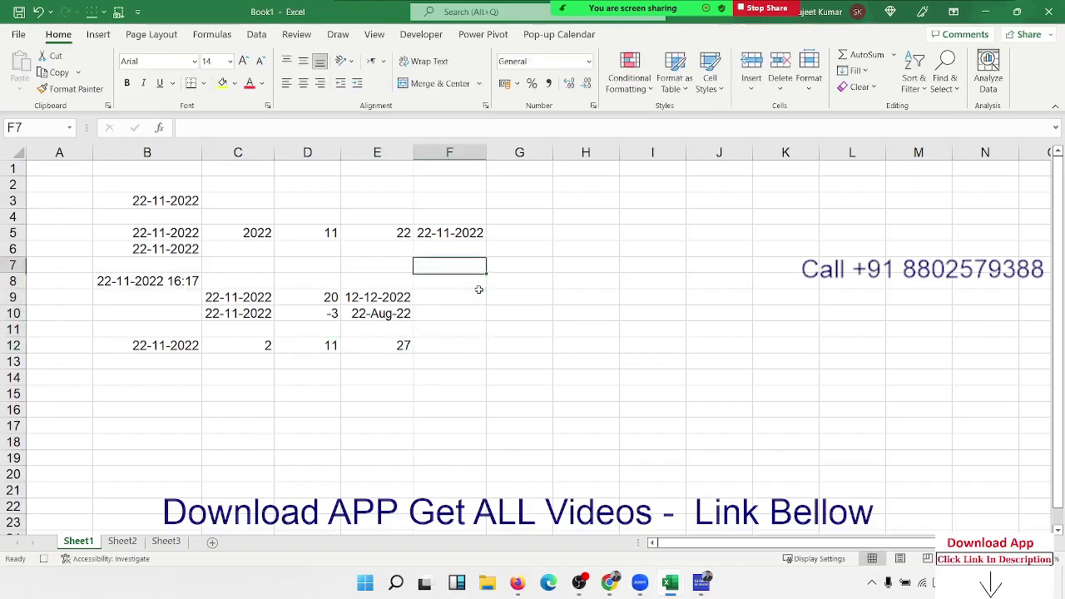
key("Up")
key("Up")
key("Left")
key("Down")
key("Down")
key("Down")
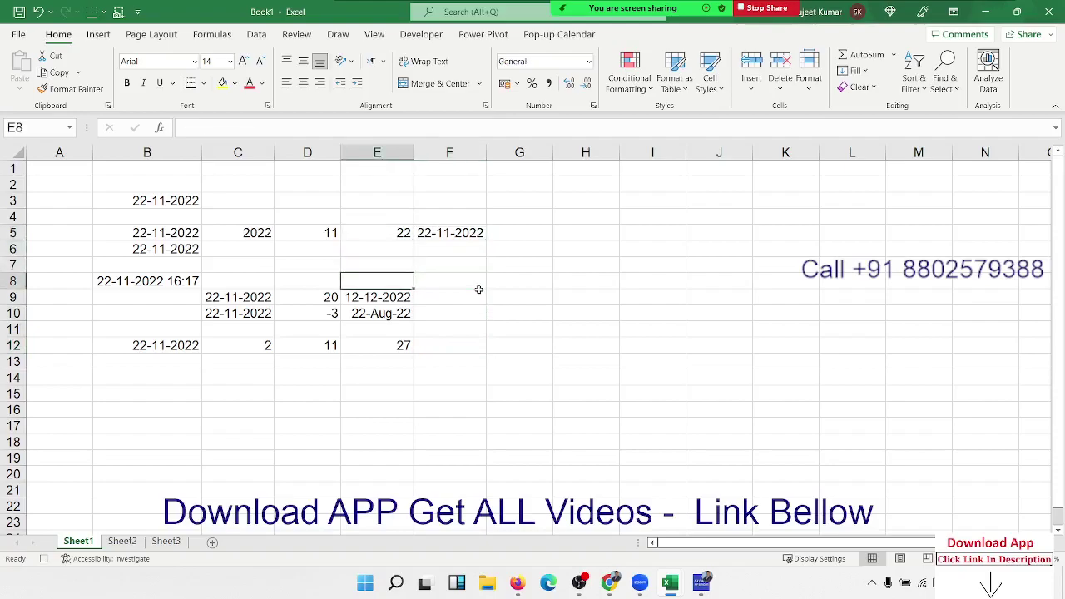
key("Down")
key("Down")
key("Down")
key("Down")
key("Right")
Begin F12's formula as =DATE(YEAR(B12)+2,MONTH(B12)+11,…).
type("=")
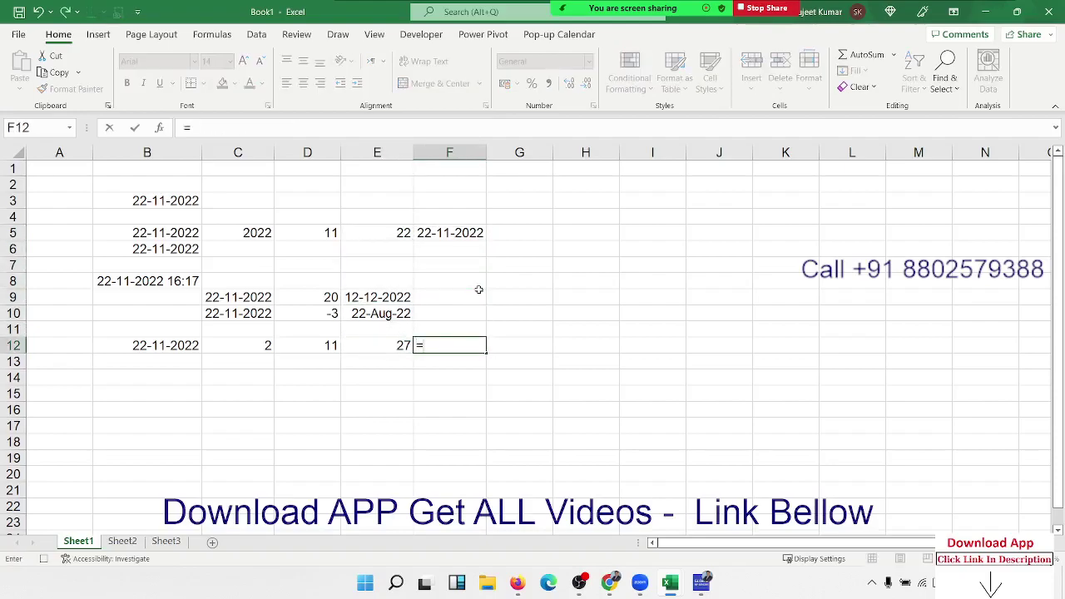
type("date")
key("Tab")
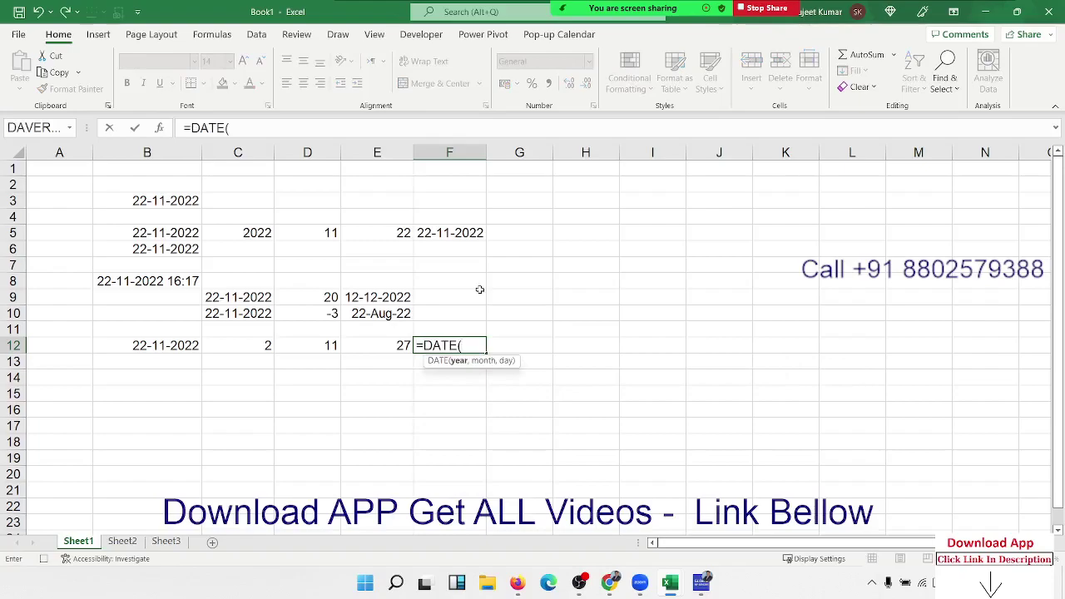
type("ye")
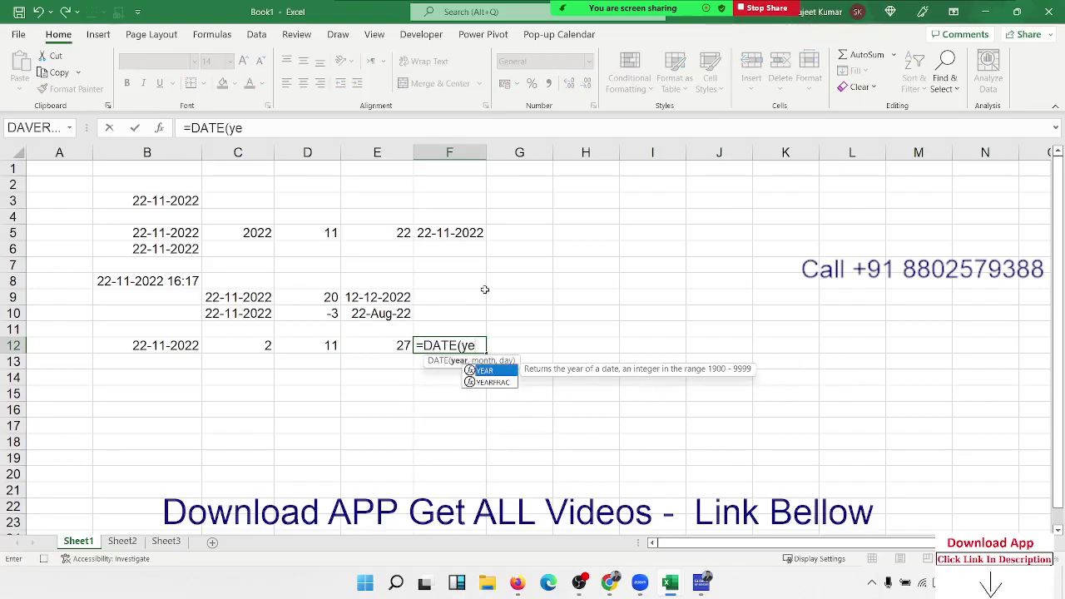
key("Tab")
left_click(190, 342)
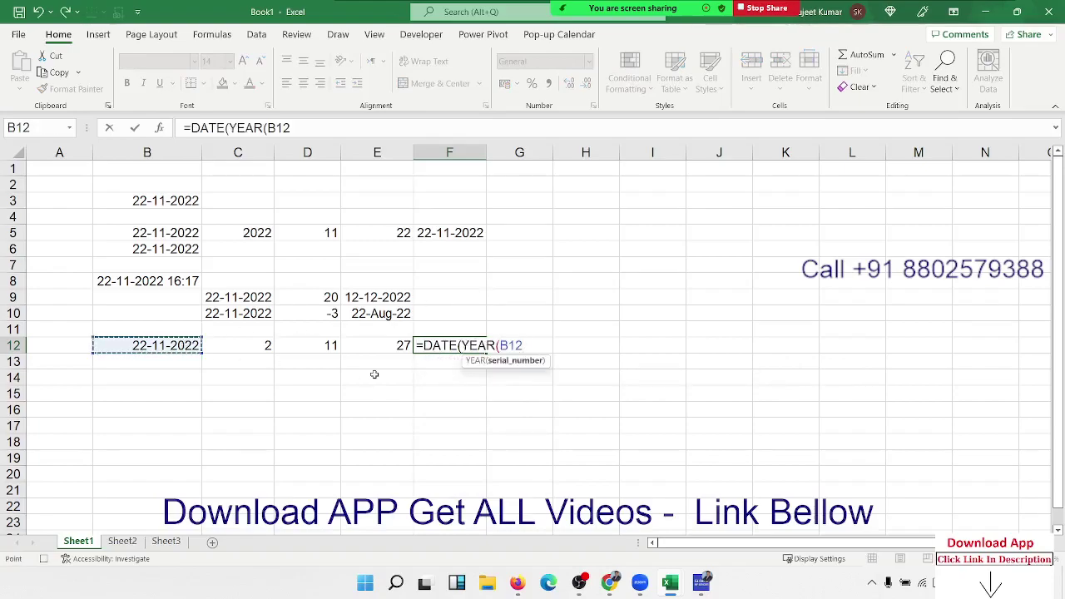
type(")")
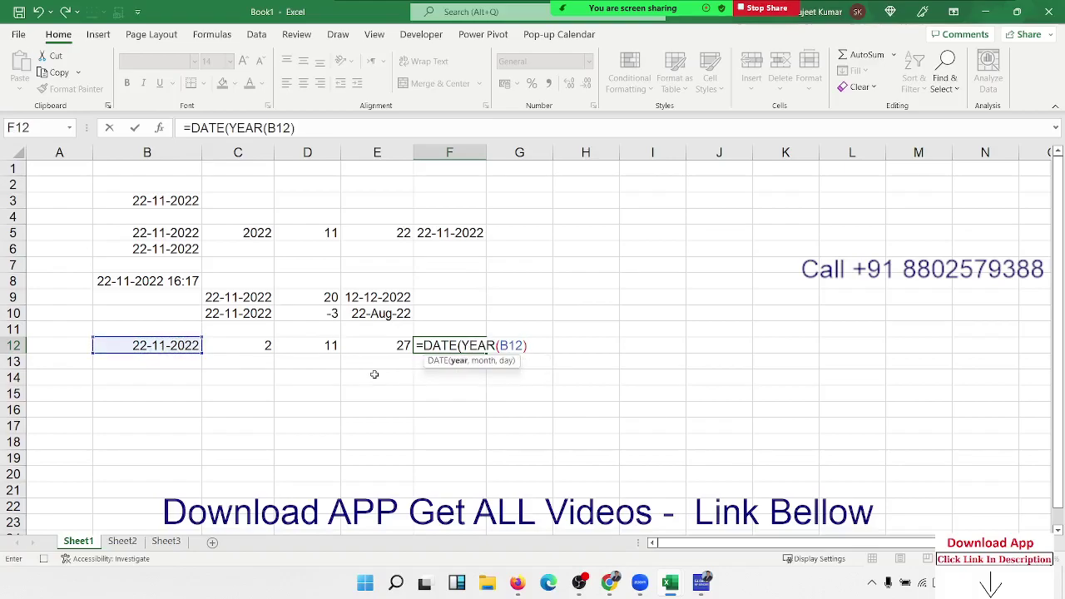
type("+2,")
type("mon")
key("Tab")
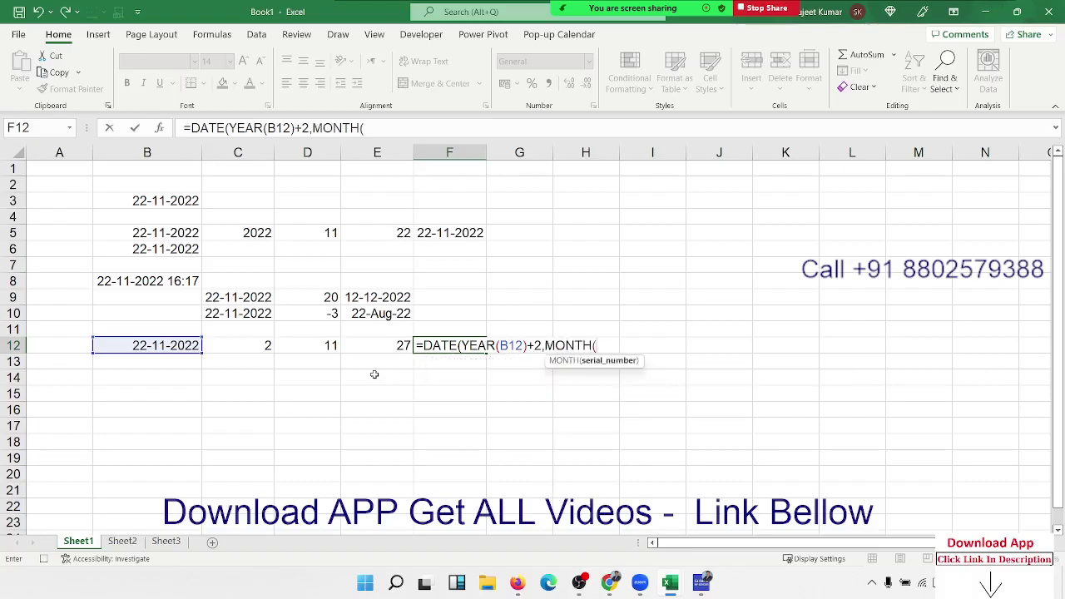
key("Left")
key("Left")
key("Left")
key("Left")
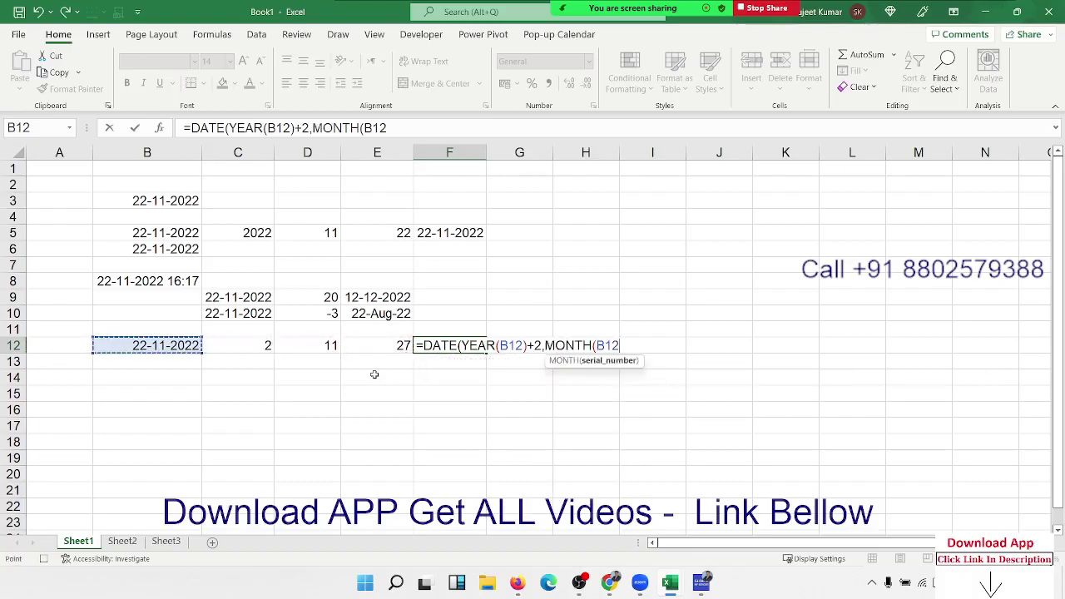
Complete it with DAY(B12)+27, correcting the mistyped day count, giving 18-11-2025.
type(")")
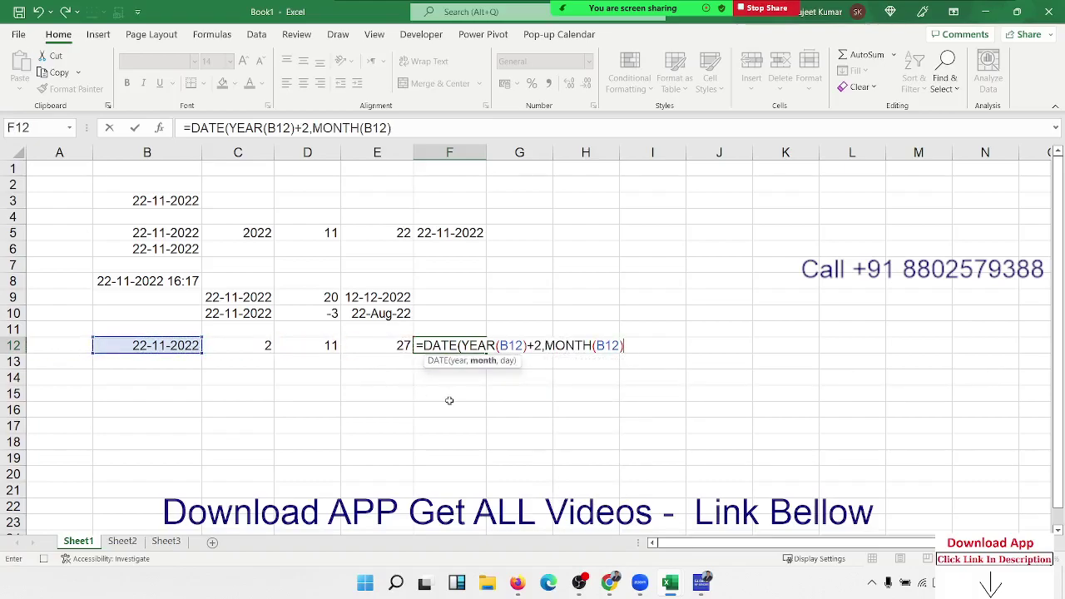
type("+")
type("11")
type(",da")
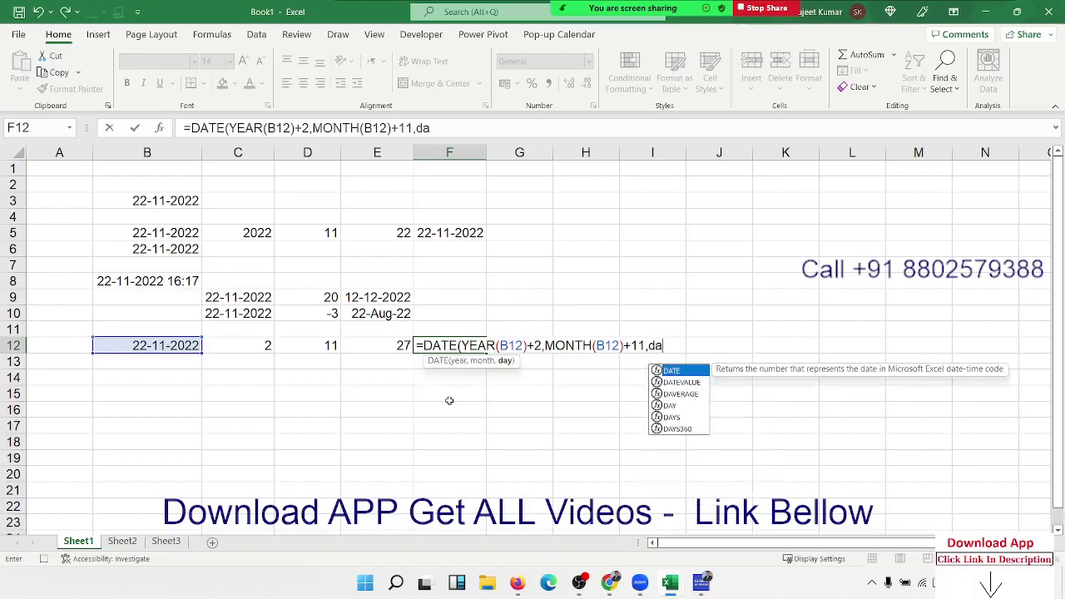
type("y")
key("Tab")
key("Left")
key("Left")
key("Left")
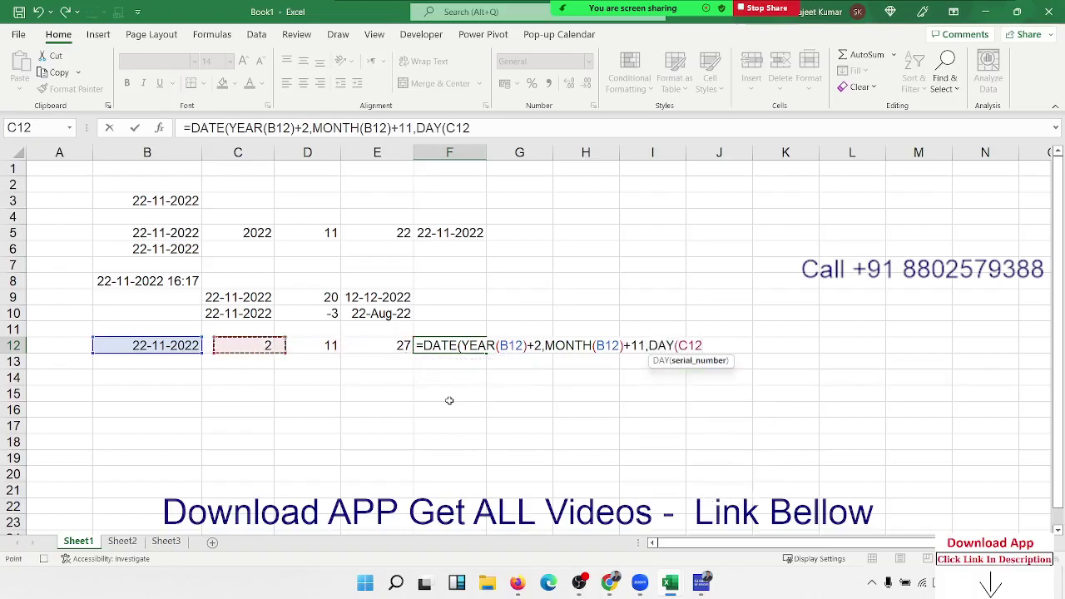
key("Left")
type(")")
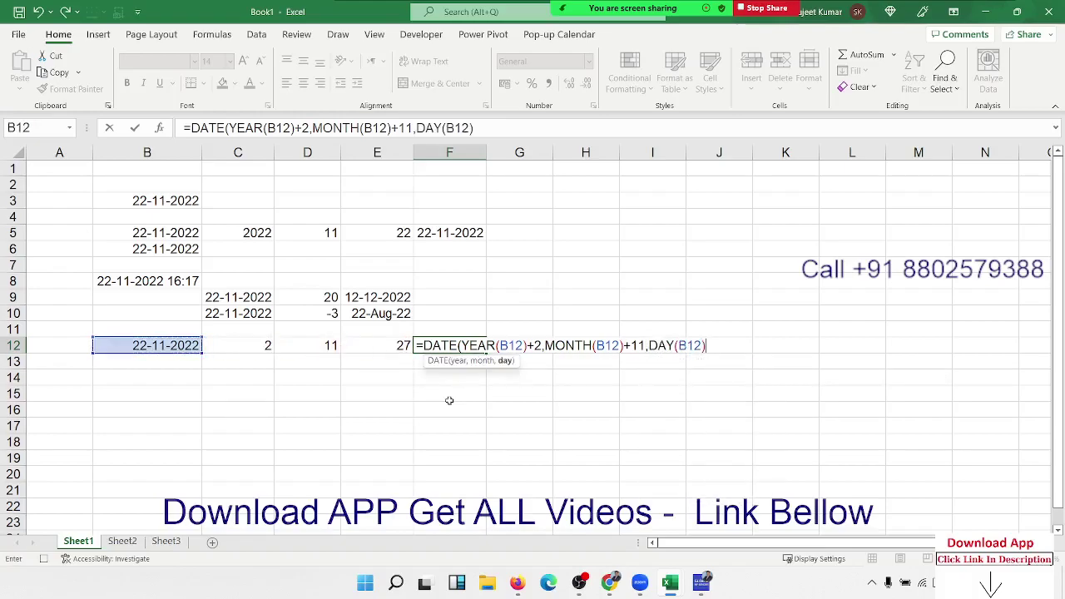
type("+11")
key("BackSpace")
key("BackSpace")
type("22")
key("BackSpace")
type("7)")
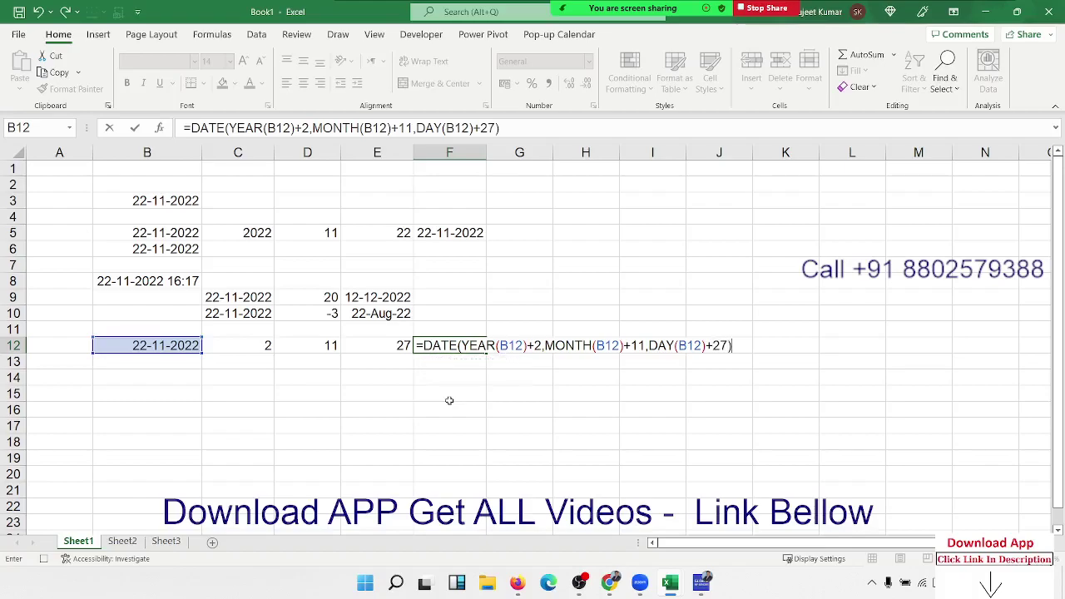
key("Return")
key("Up")
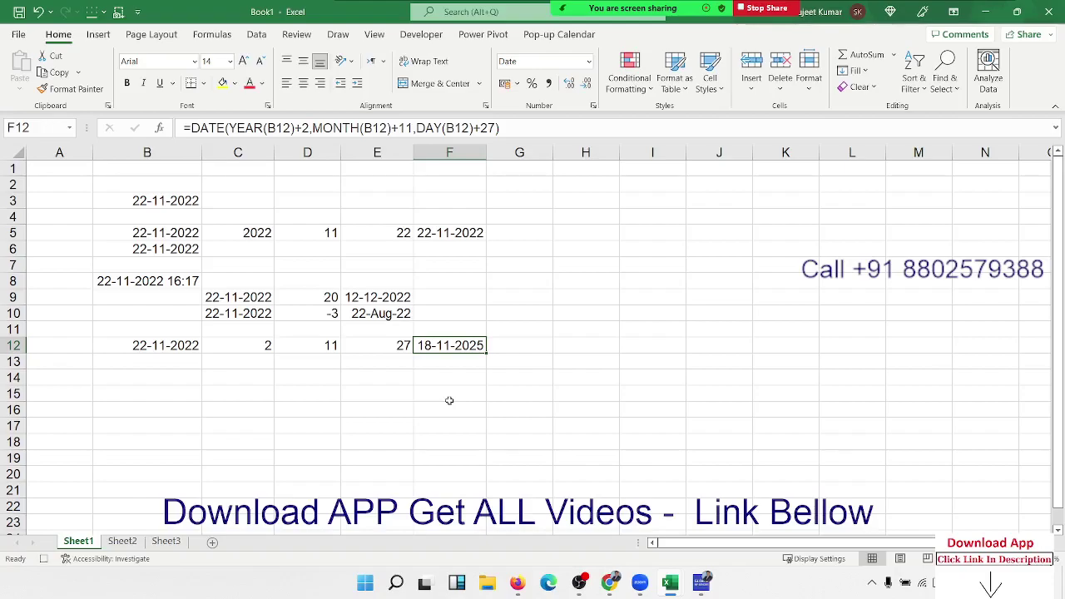
key("Down")
key("Down")
key("Down")
key("Down")
key("Left")
key("Left")
key("Left")
key("Left")
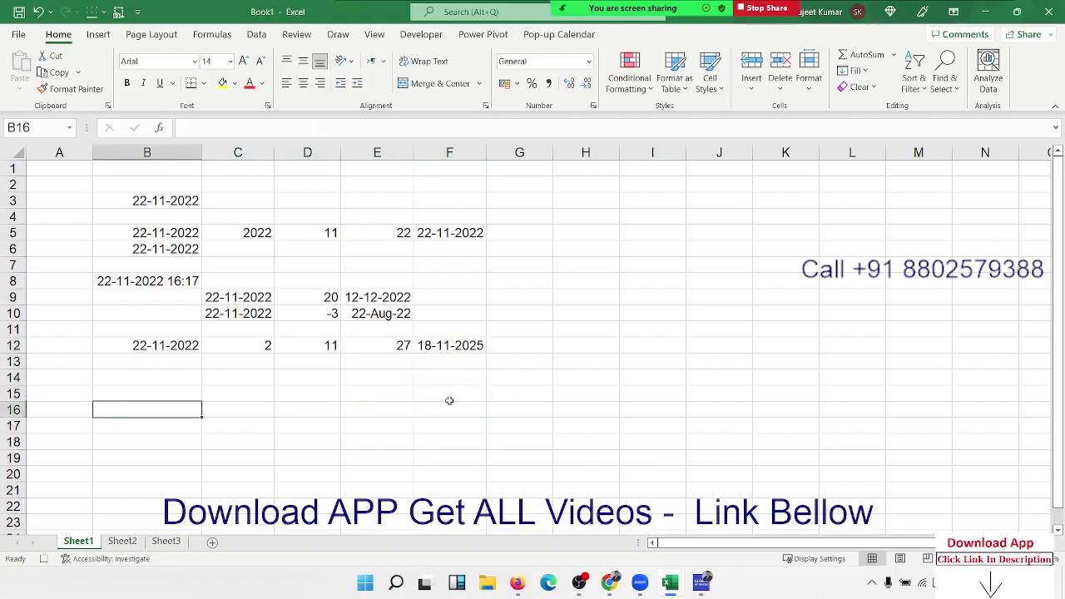
Enter 1/1 in B14 and today's date 22-11-2022 in C14 using Ctrl+;, then check both.
key("Up")
key("Up")
type("1/1")
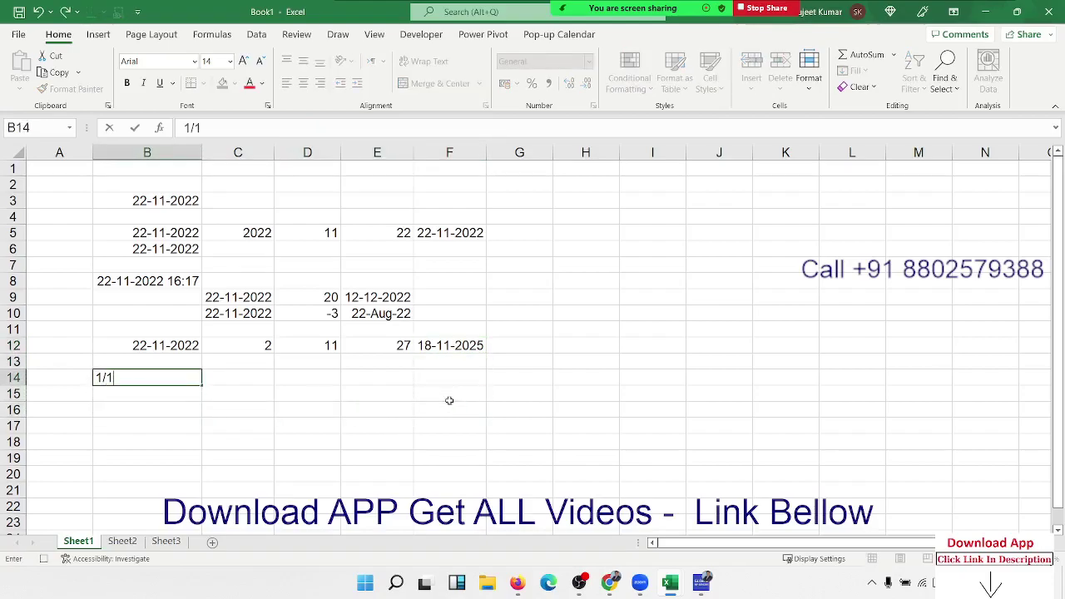
key("Tab")
key("ctrl+semicolon")
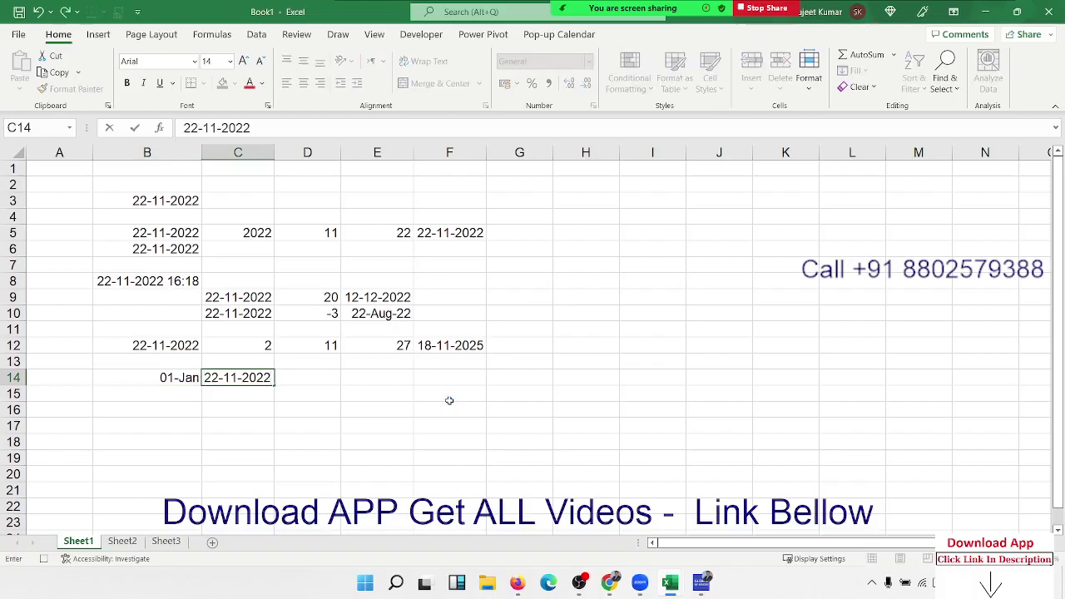
key("Return")
scroll(449, 404, "down", 3)
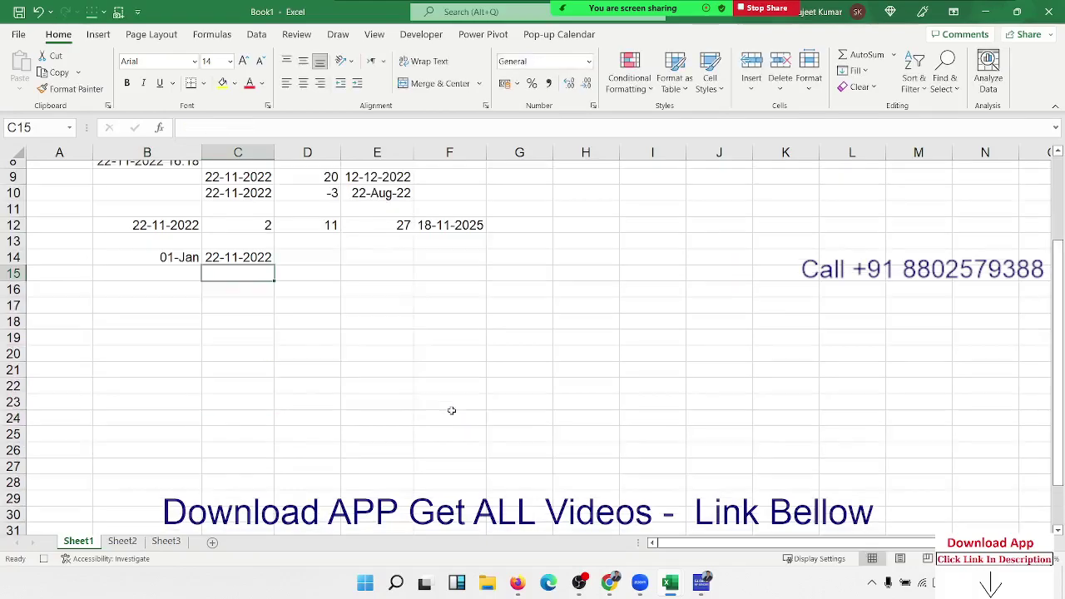
left_click(148, 215)
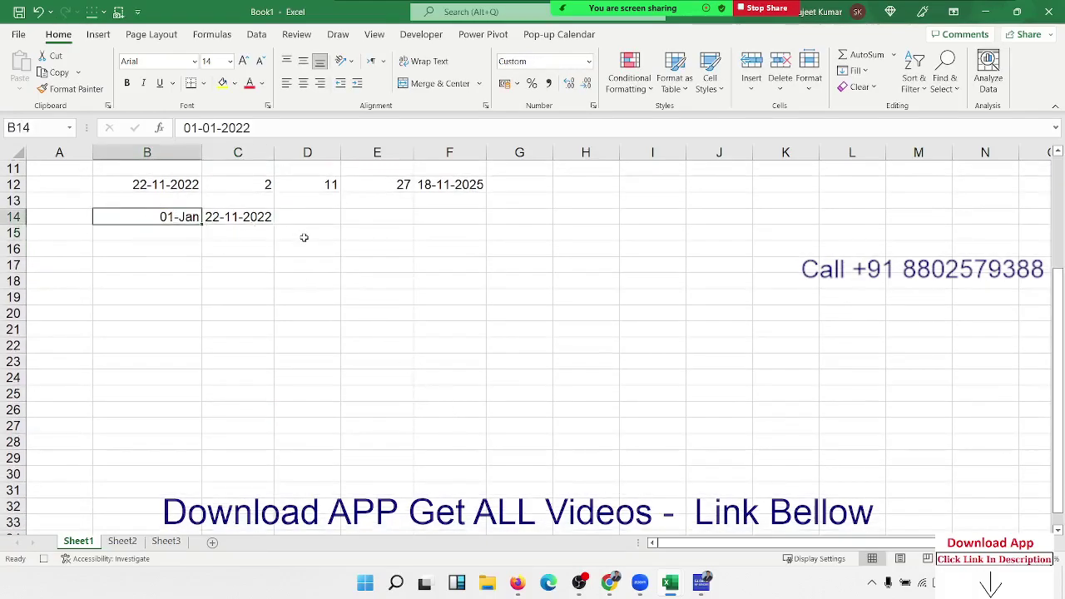
key("Right")
key("Right")
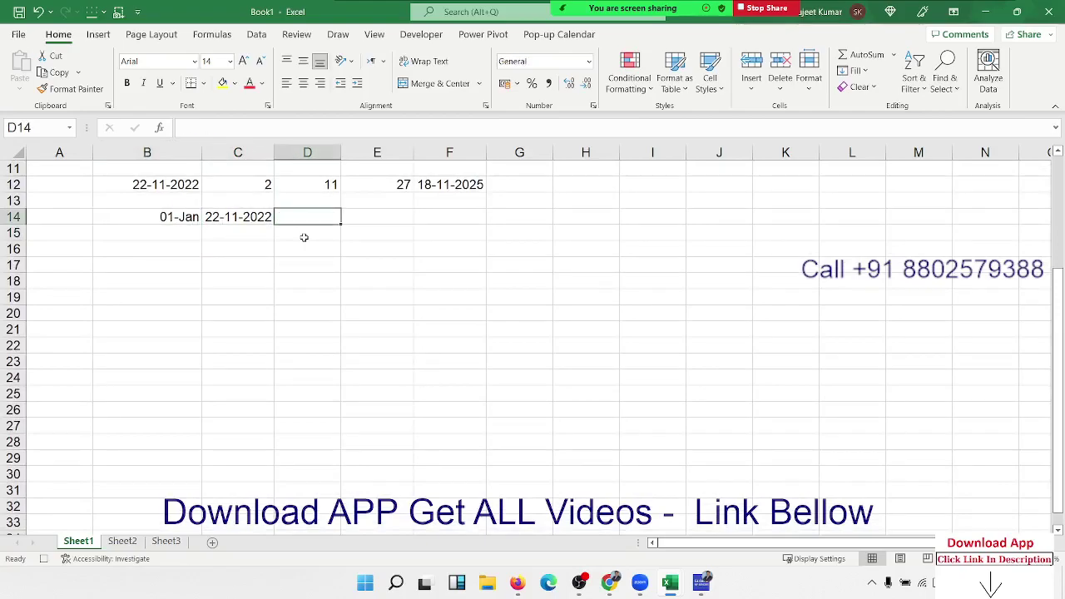
Subtract the start date from the end date in D14, giving 325 days.
type("=")
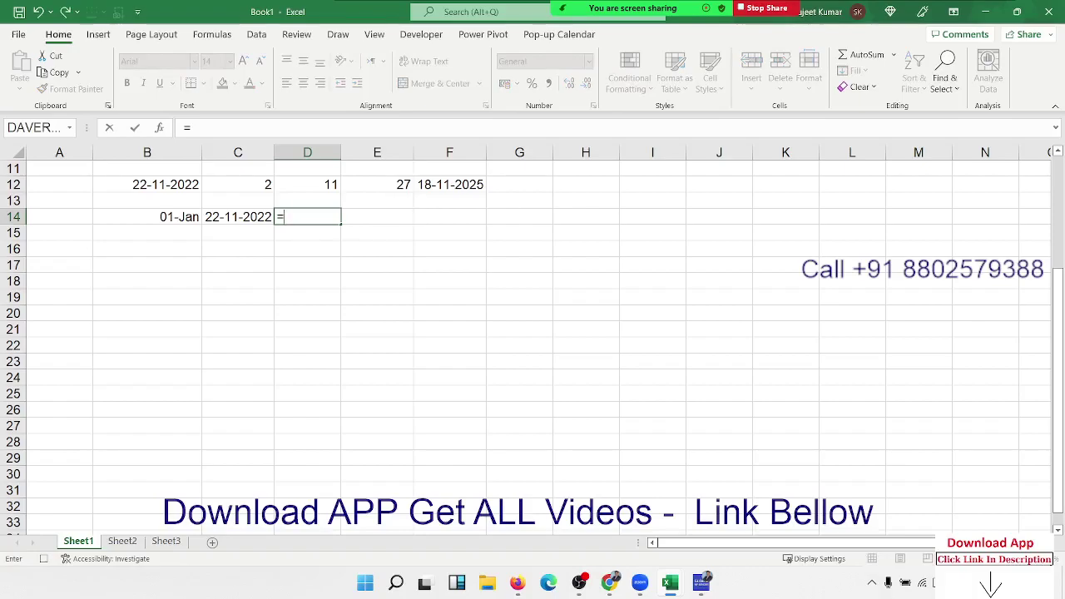
key("Left")
type("-")
key("Left")
key("Left")
key("Left")
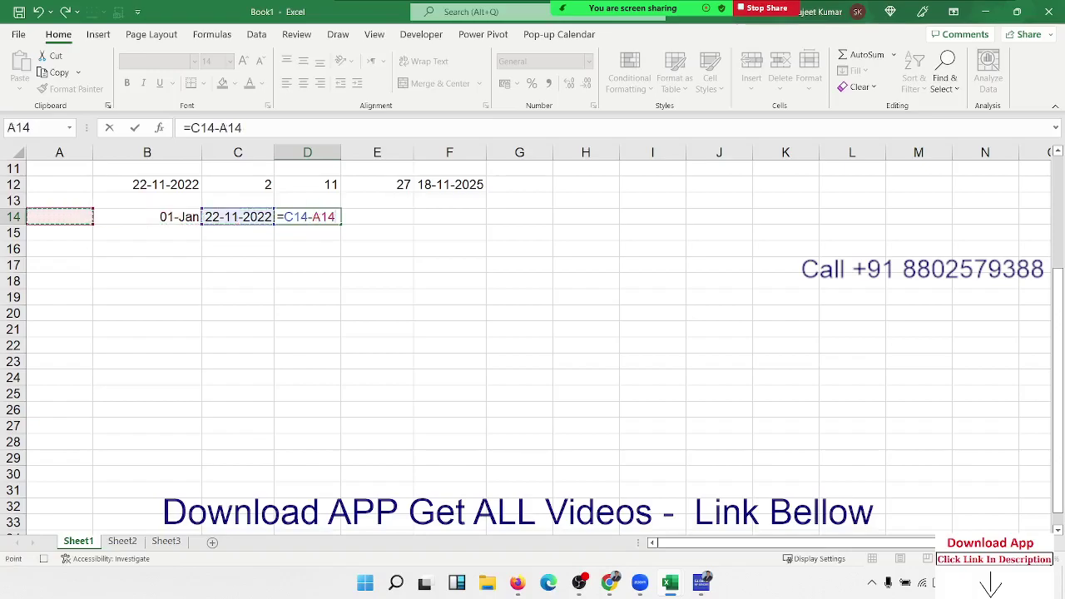
key("Right")
key("Return")
key("Right")
key("Up")
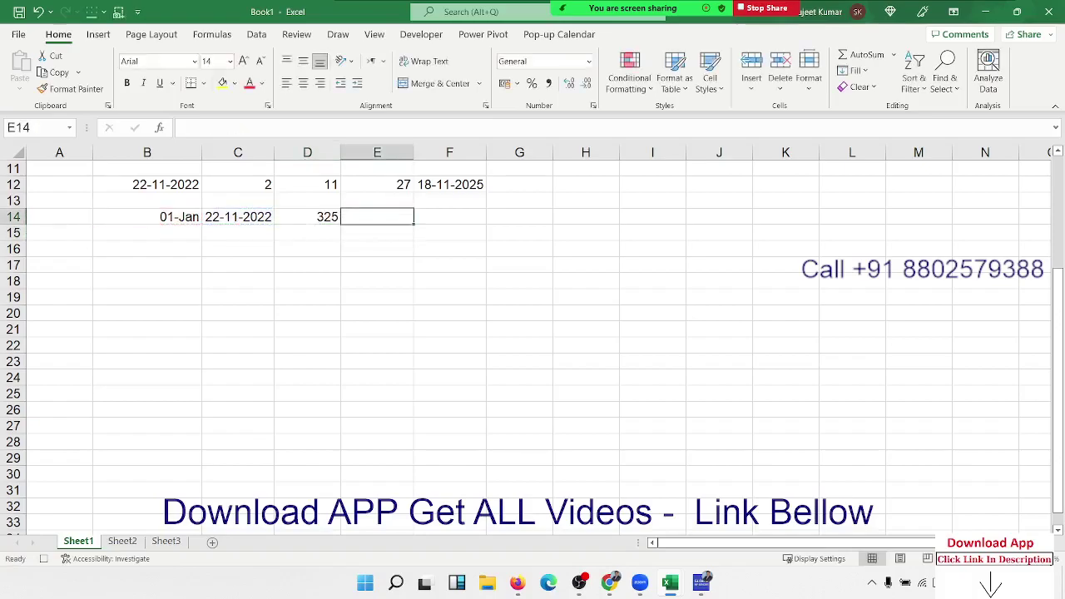
Enter =DAYS(C14,B14) in E14, also returning 325 days.
type("=day")
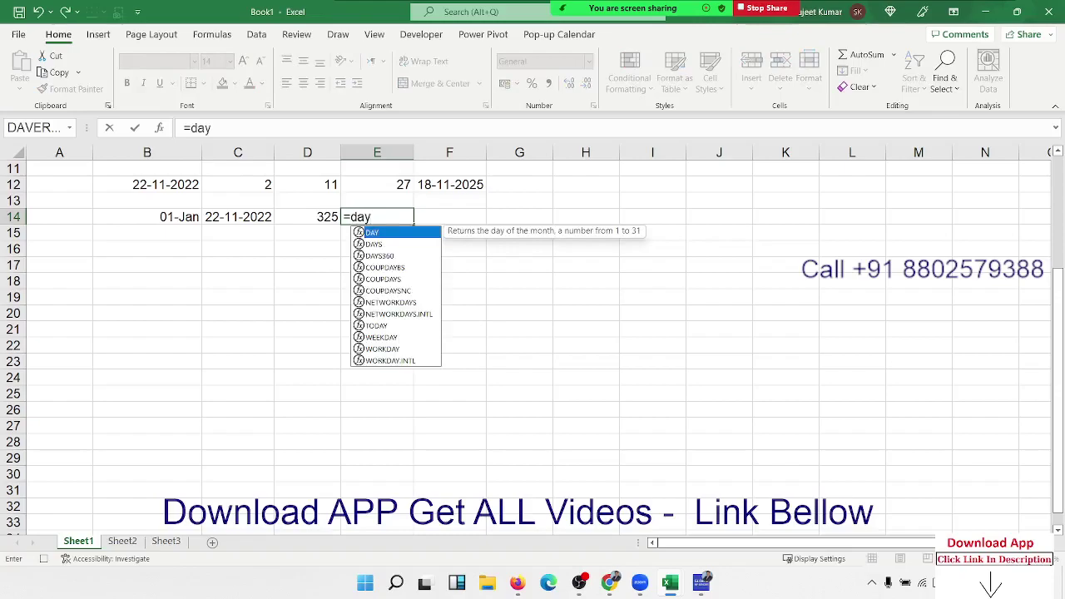
key("Down")
key("Tab")
key("Left")
key("Left")
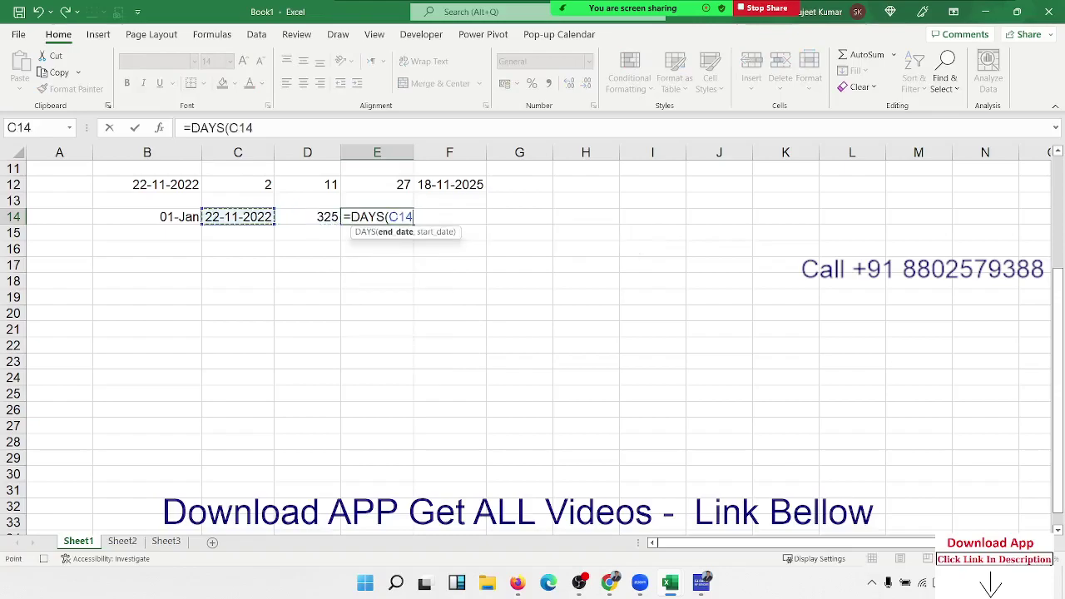
type(",")
key("Left")
key("Left")
key("Left")
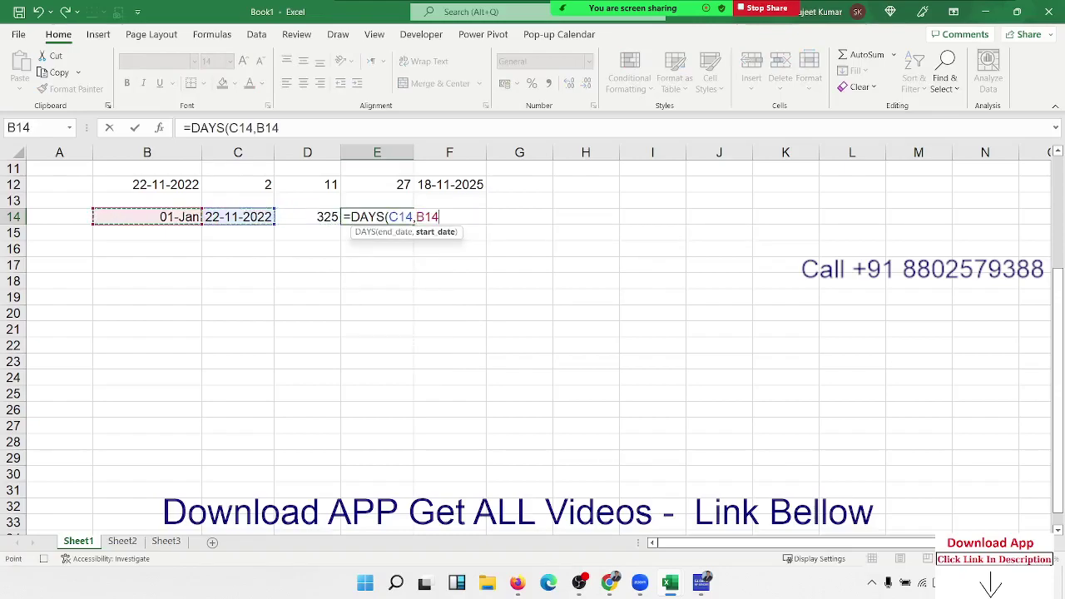
key("Return")
key("Right")
key("Up")
Enter =DAYS360(B14,C14) in F14, removing a stray backslash, to get 321 days.
type("=")
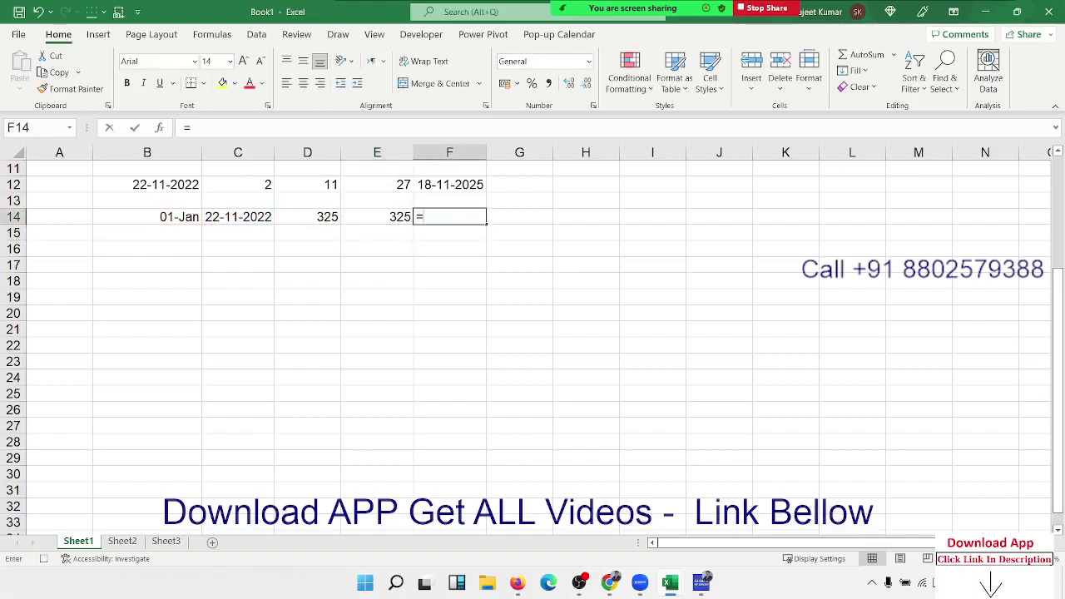
type("day")
key("Down")
key("Down")
key("Tab")
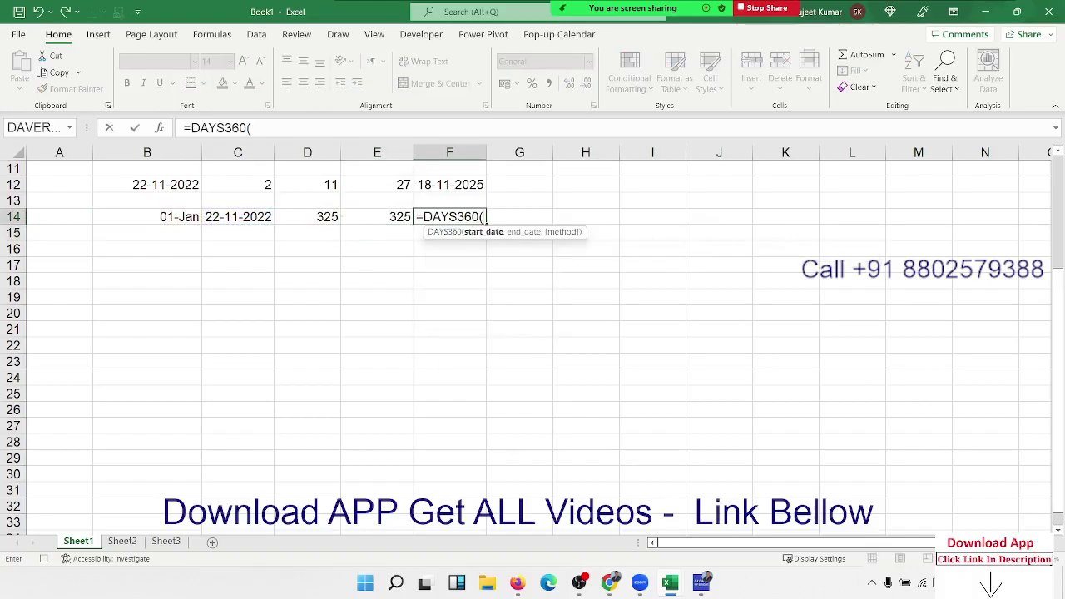
key("Left")
key("Left")
key("Left")
key("Left")
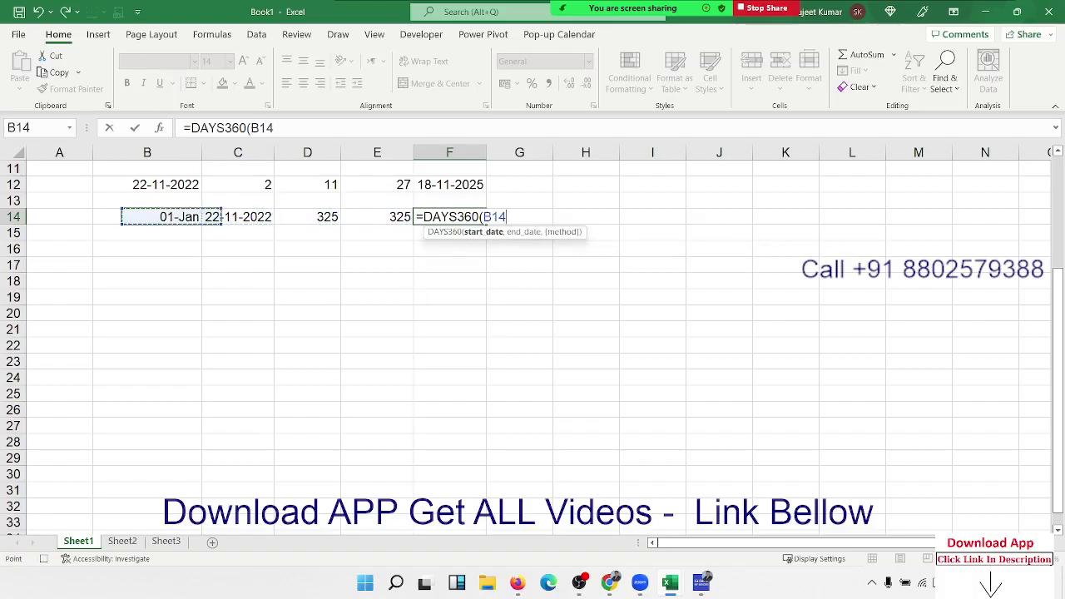
type(",")
key("Left")
key("Left")
key("Left")
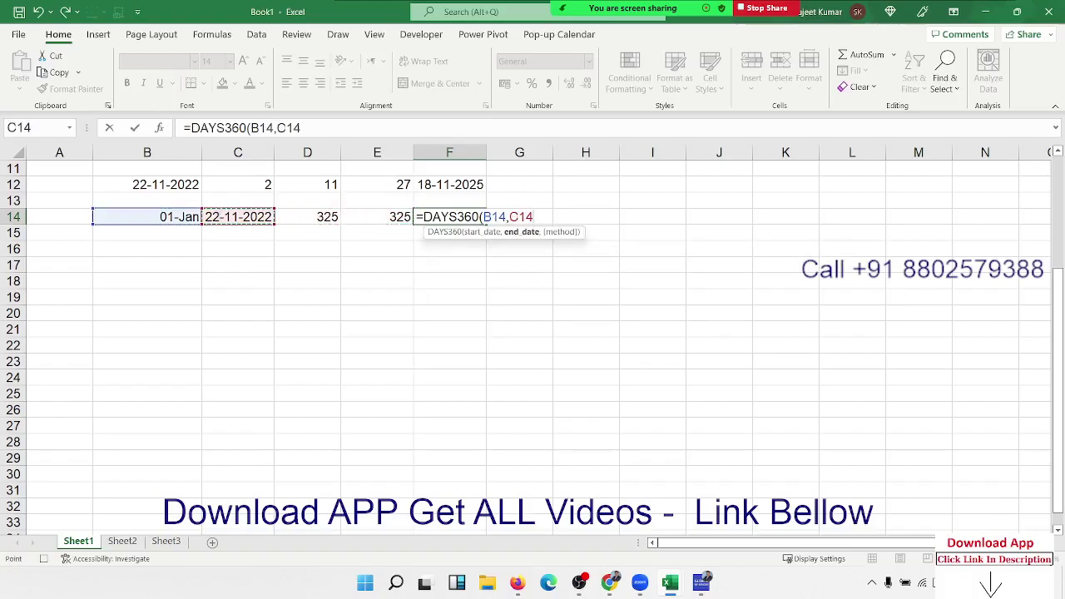
type("\\")
key("Return")
key("Escape")
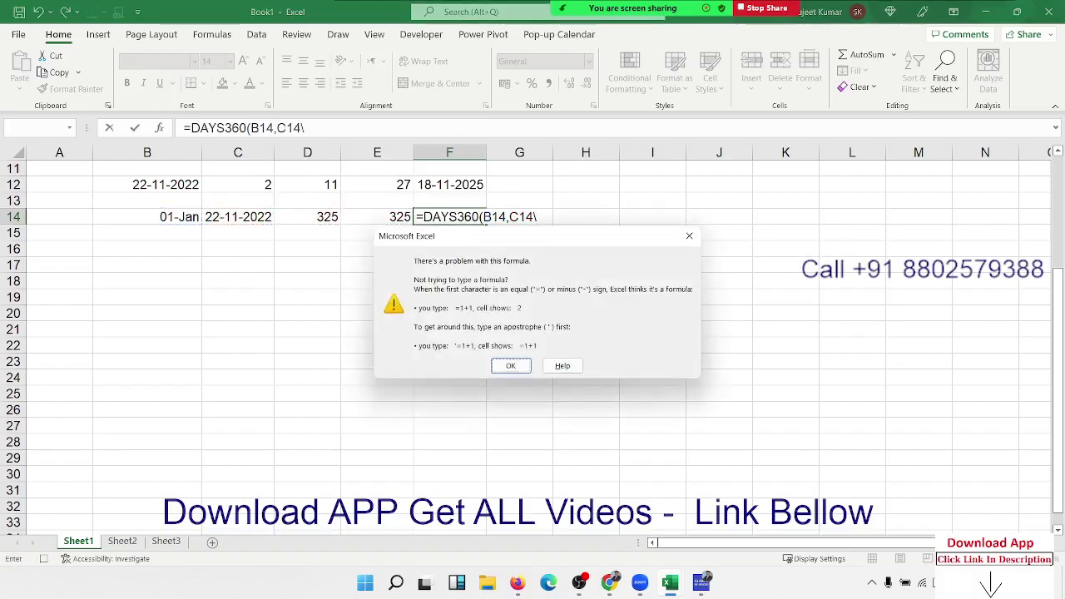
key("Return")
key("BackSpace")
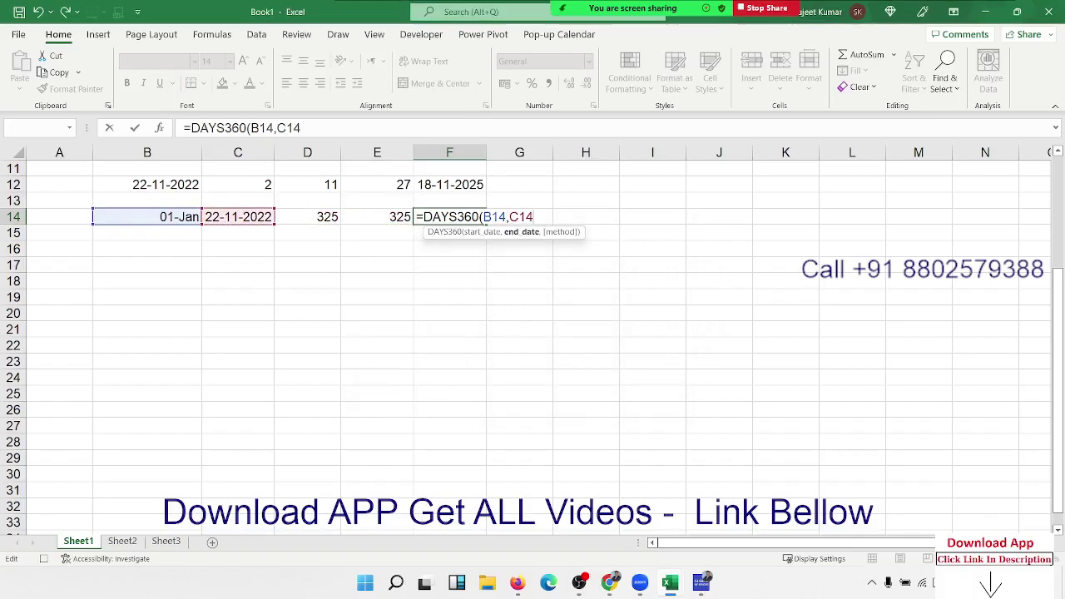
key("Return")
key("Up")
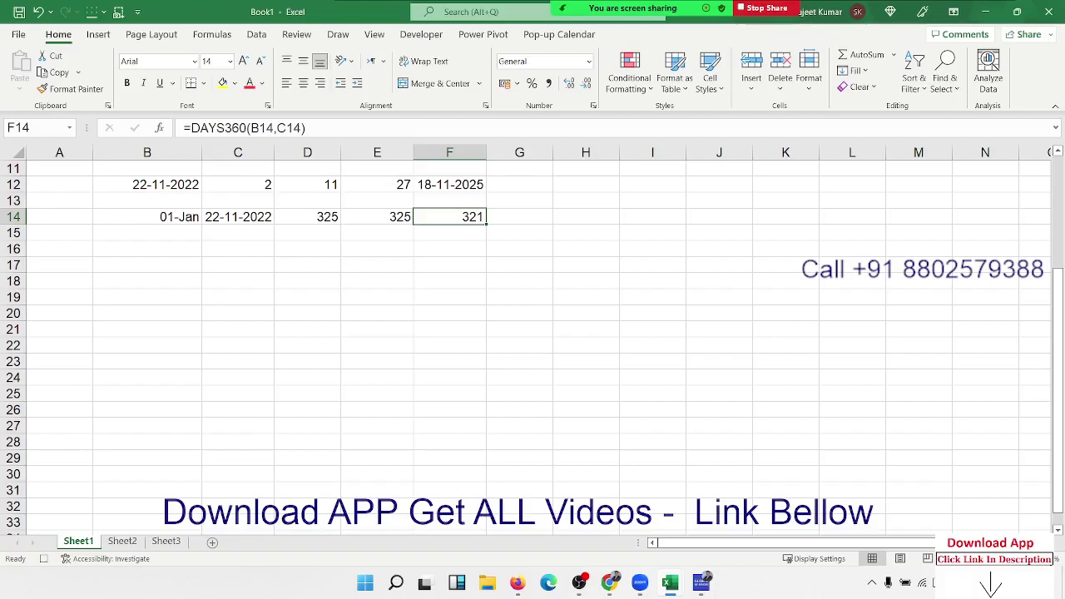
key("Down")
key("Down")
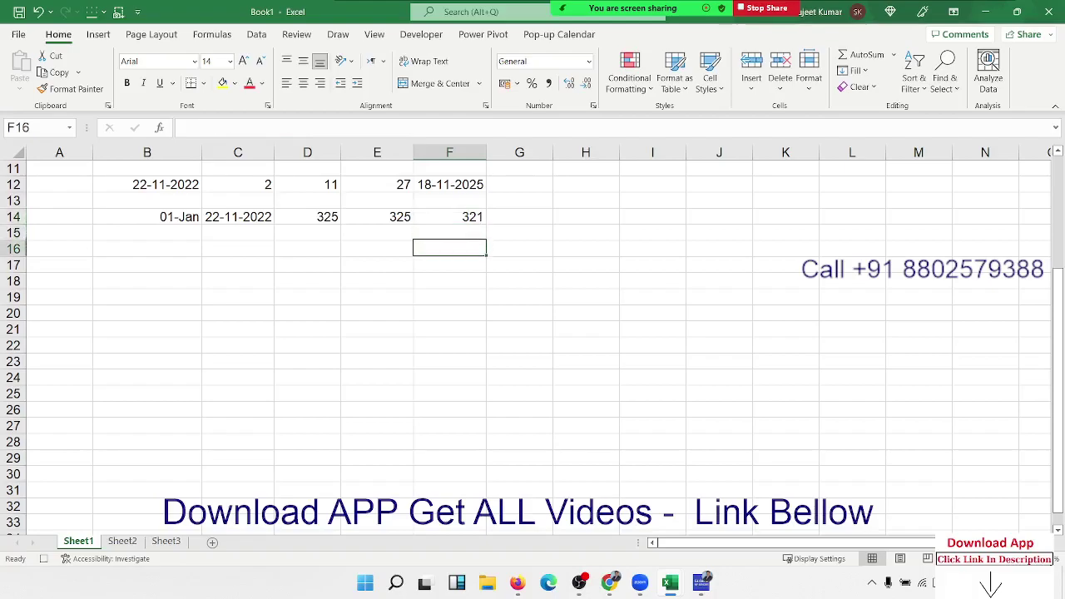
key("Left")
key("Left")
key("Left")
key("Left")
key("Up")
key("Up")
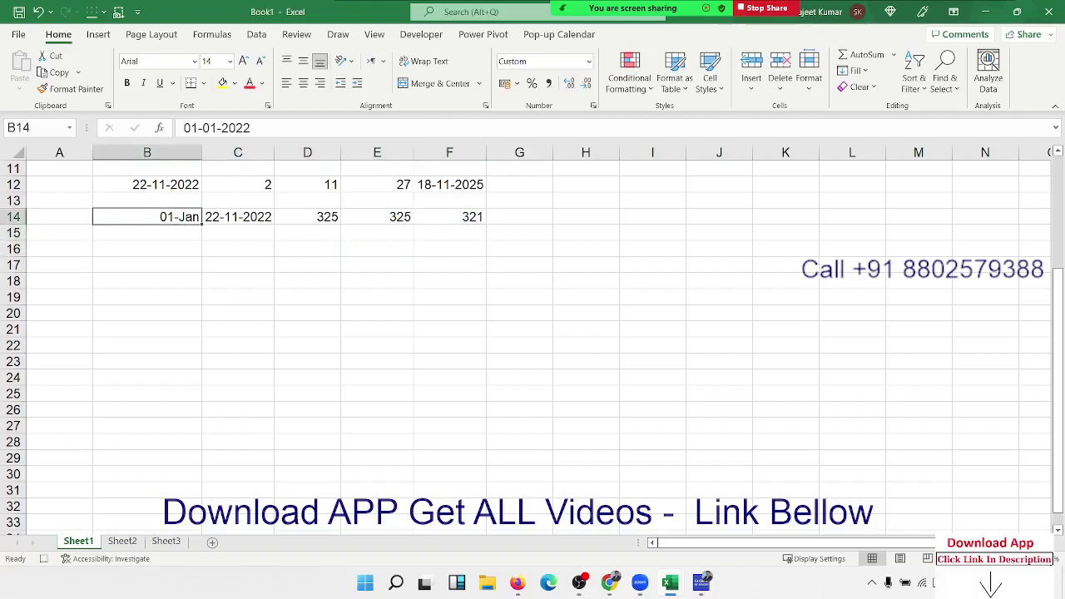
key("Right")
key("Right")
key("Right")
key("Right")
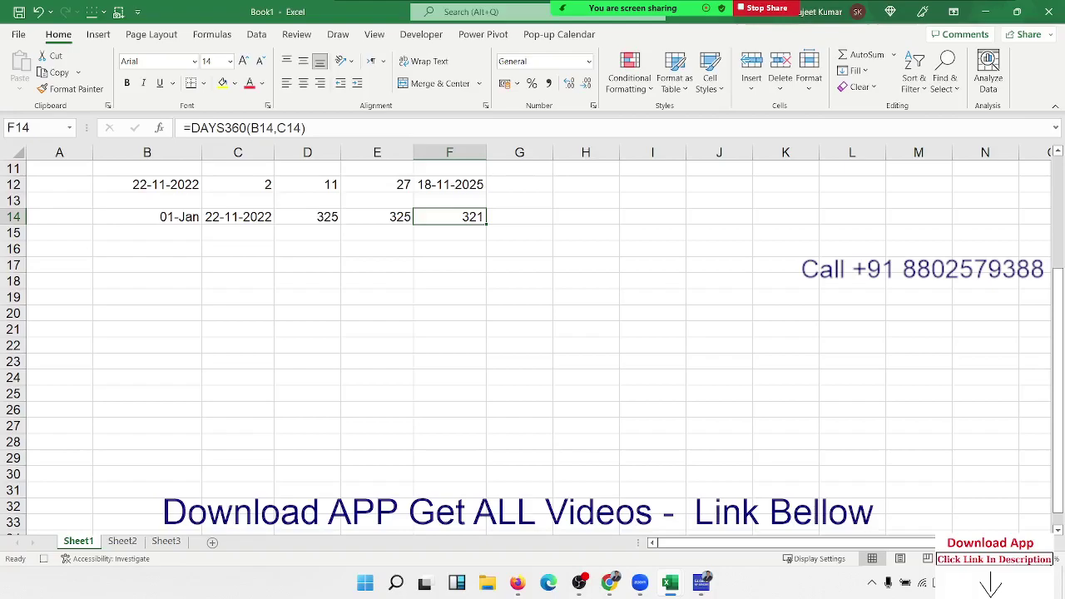
left_click(449, 232)
Copy the row 14 start and end dates into B16:C16.
left_click(450, 216)
key("Down")
key("Down")
key("Down")
key("Left")
key("Left")
key("Left")
key("Up")
key("Up")
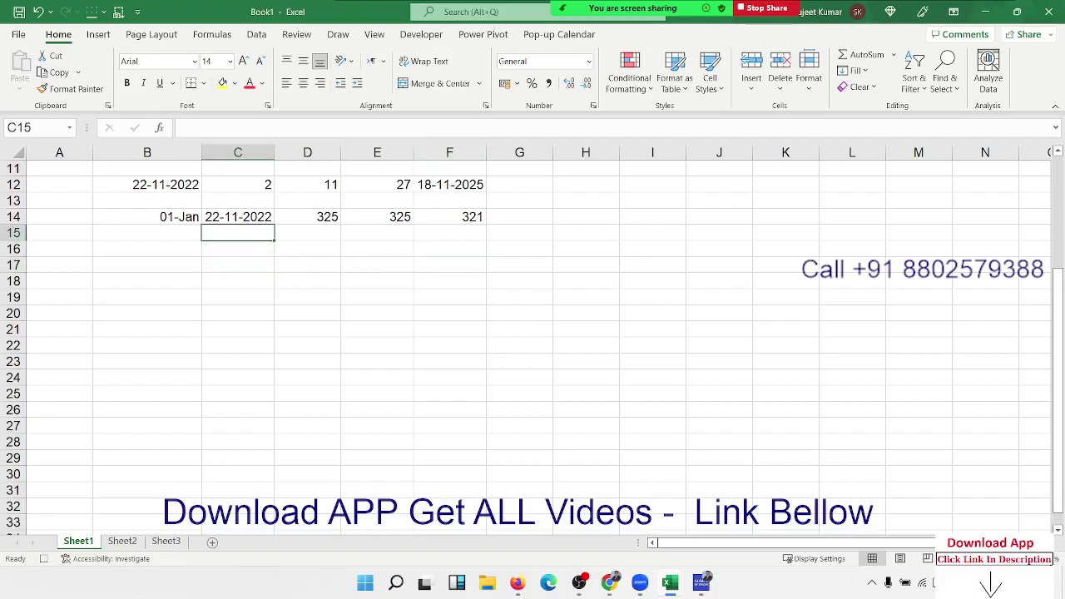
key("Up")
key("shift+Left")
key("ctrl+c")
key("Down")
key("Down")
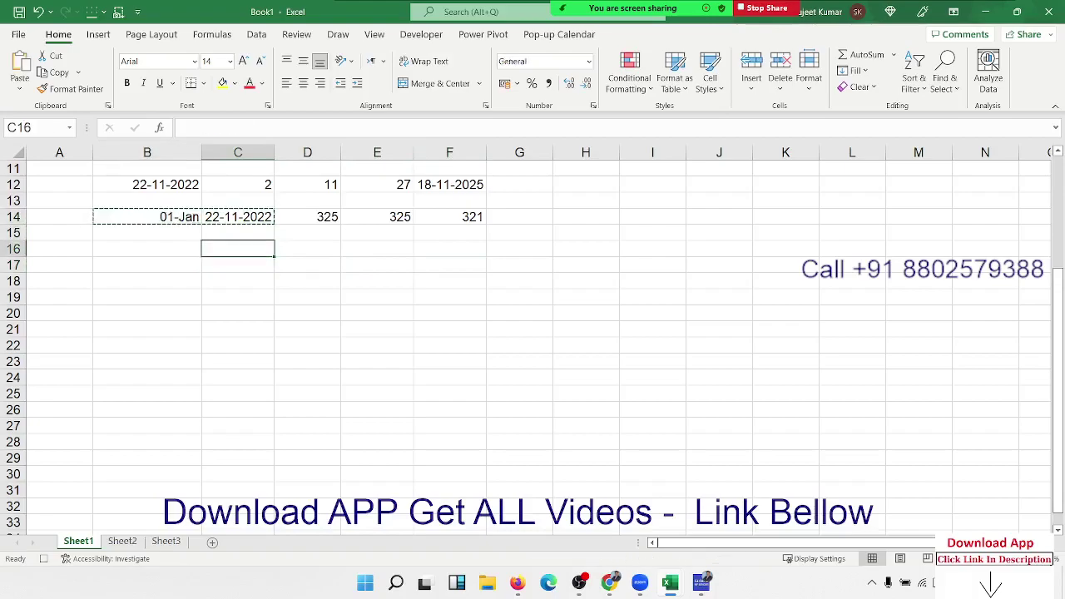
key("shift+Left")
key("ctrl+v")
type("\\")
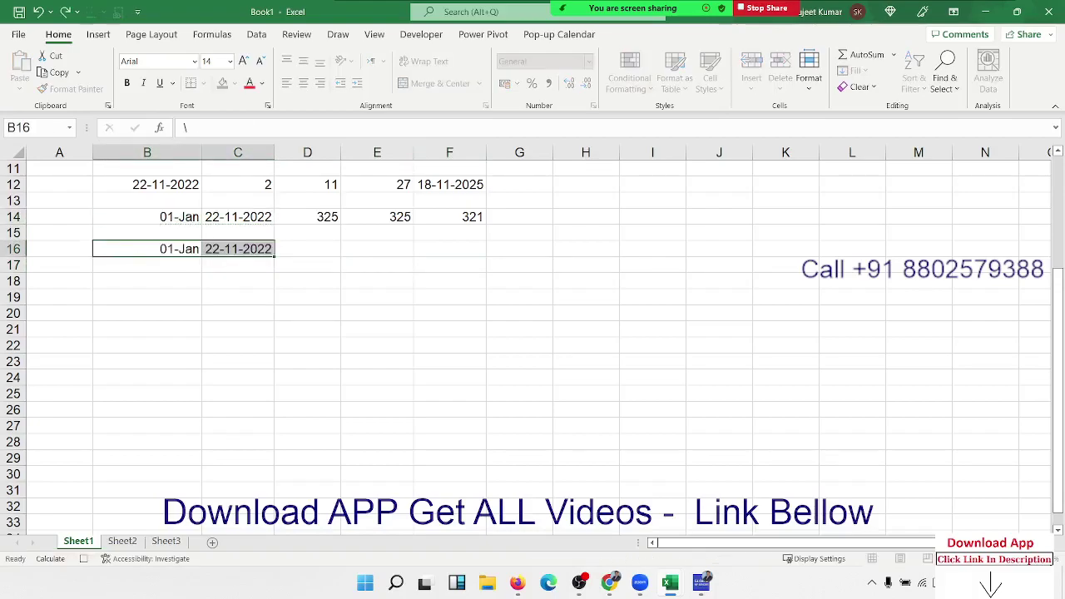
key("Escape")
key("Right")
key("Right")
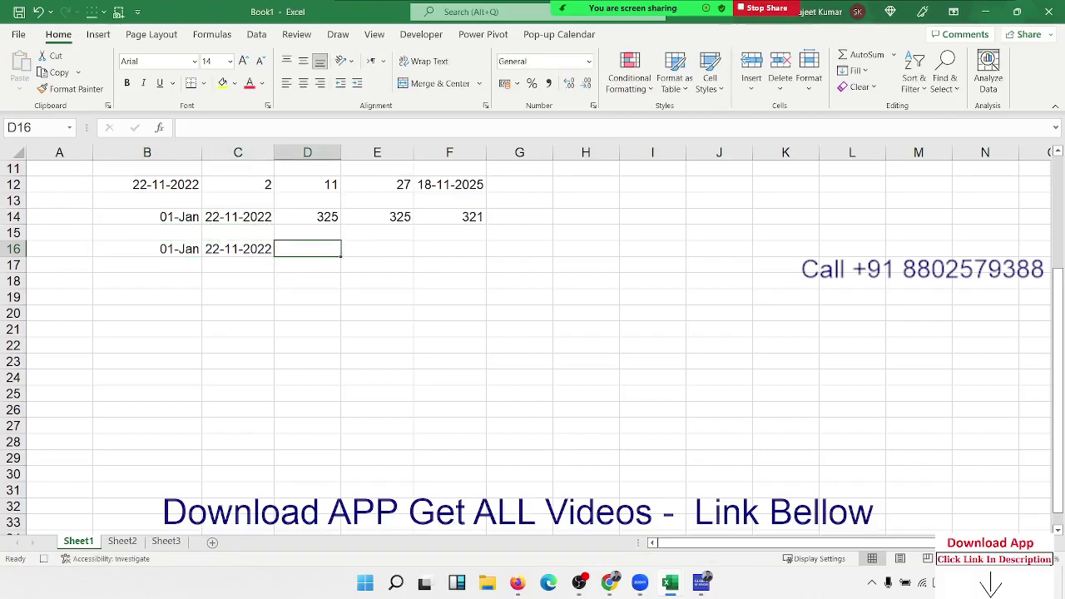
Enter =NETWORKDAYS(B16,C16,I12:I28) in D16, giving 232 workdays.
type("=")
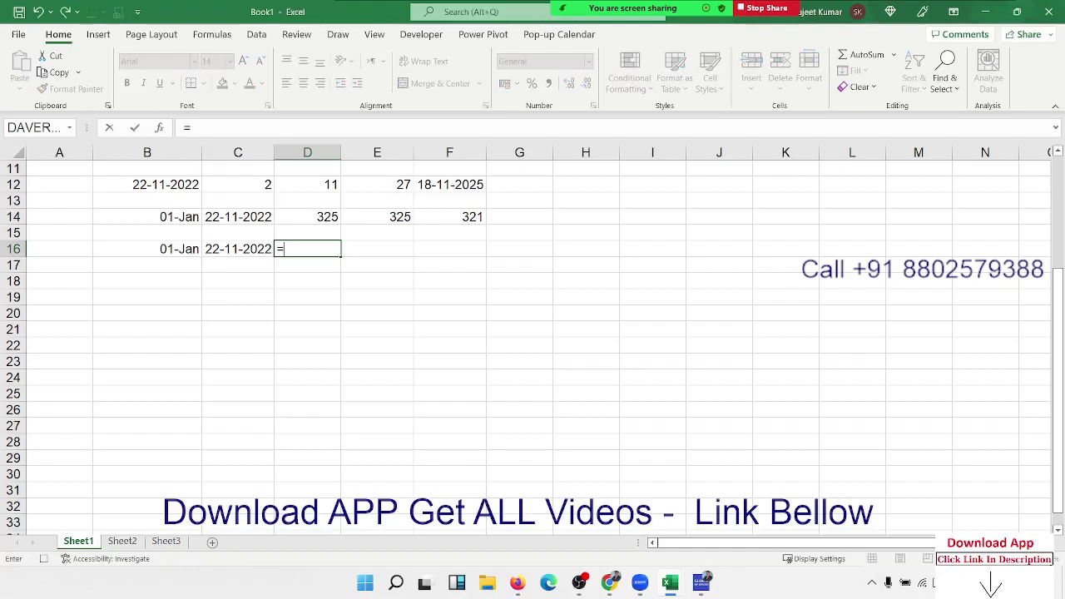
type("net")
key("Tab")
key("Left")
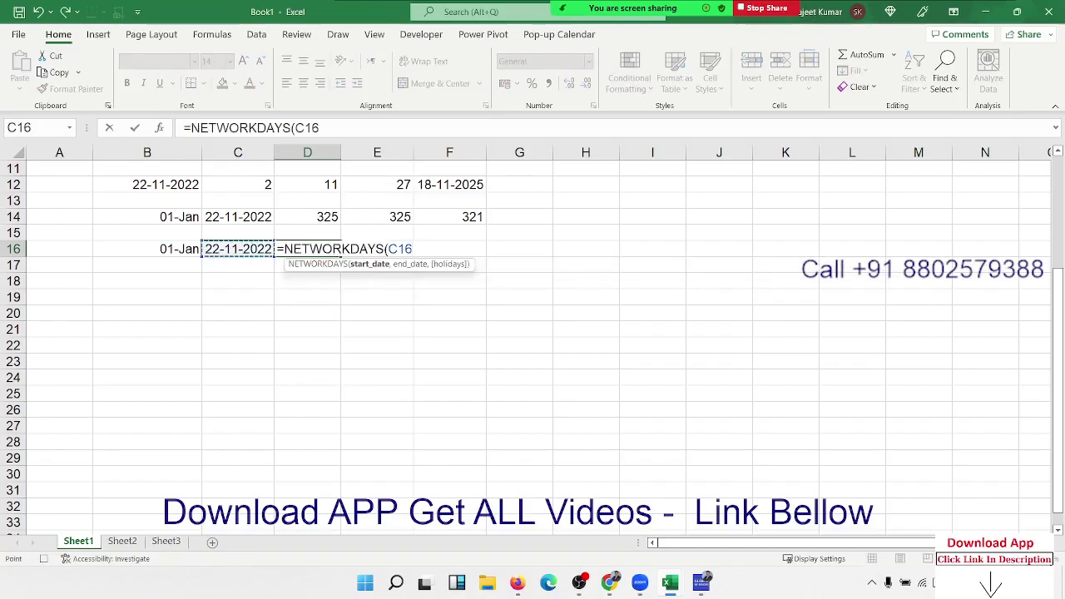
key("Left")
type(",")
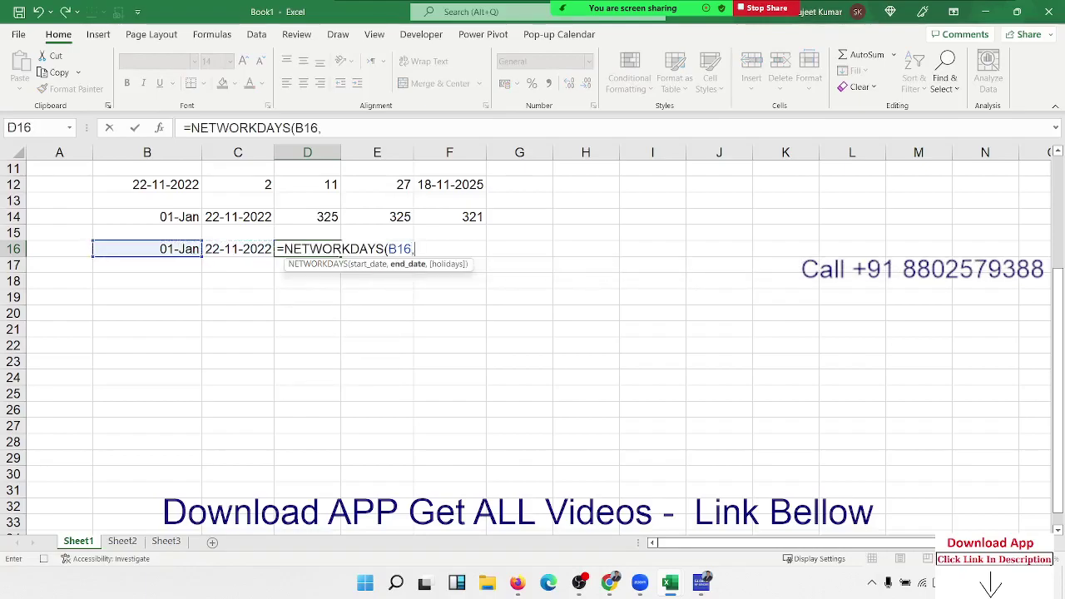
key("Left")
type(",")
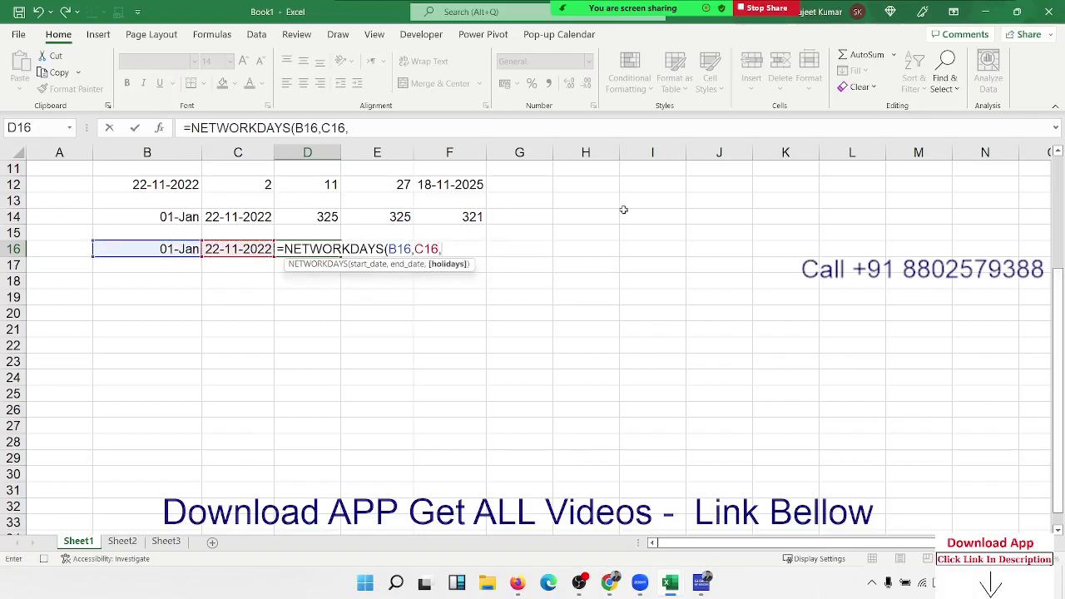
left_click(649, 187)
left_click_drag(648, 193, 657, 436)
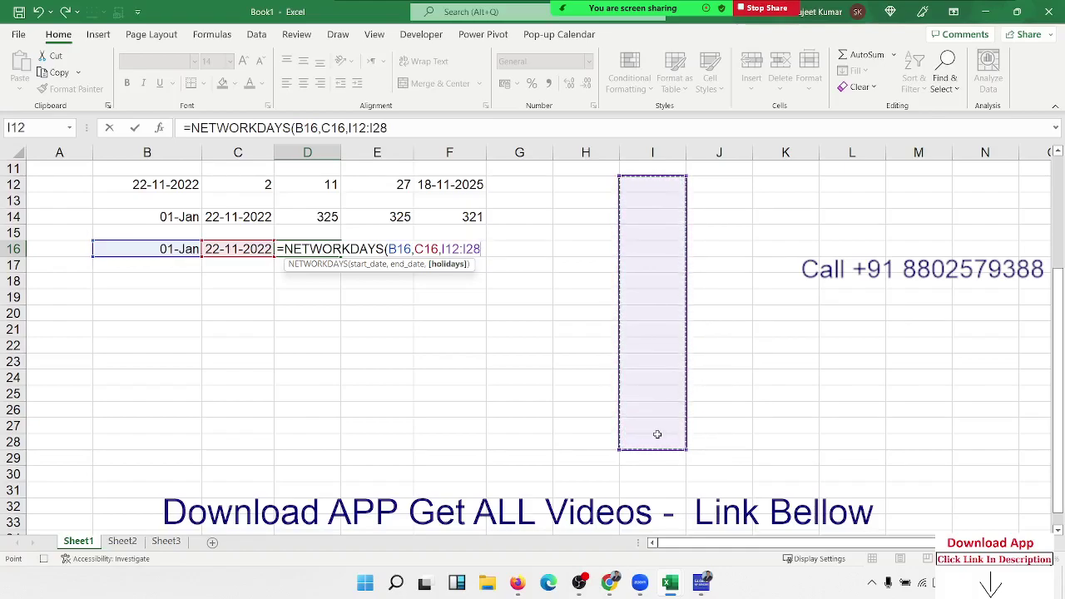
key("Return")
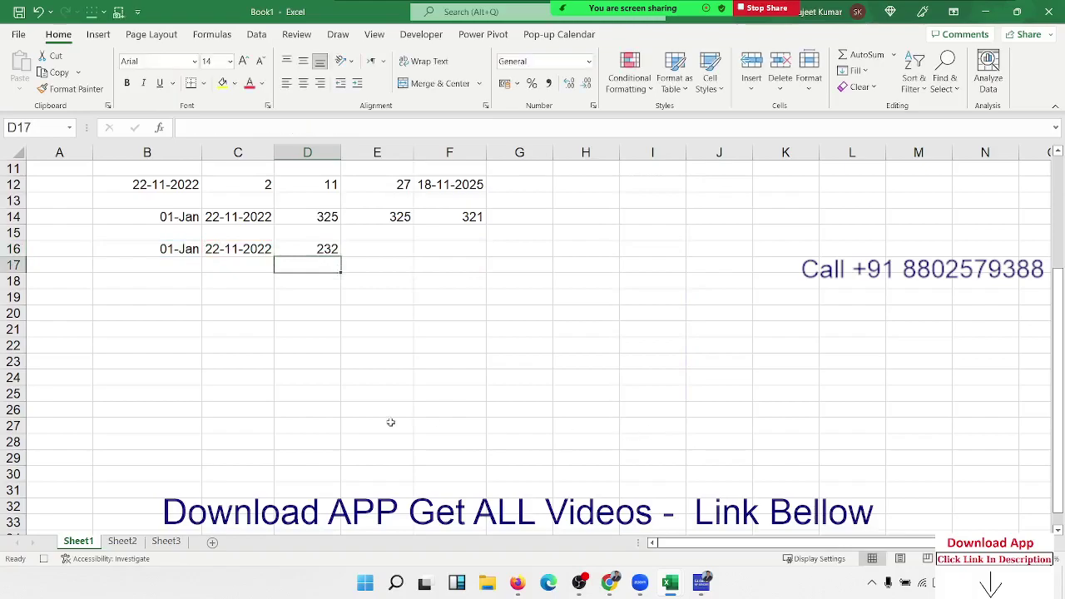
left_click_drag(179, 249, 245, 250)
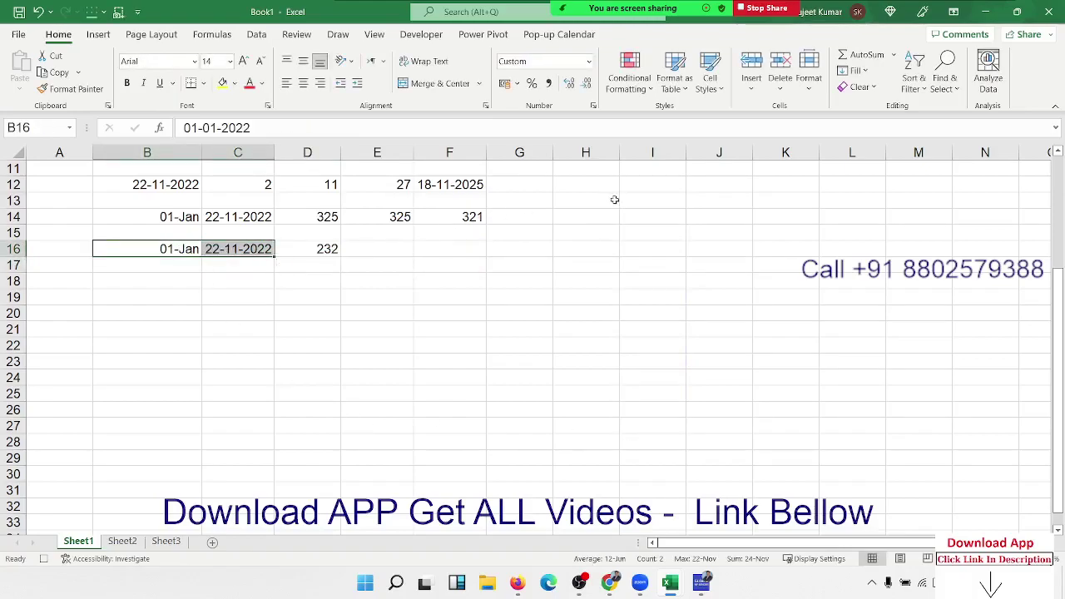
left_click_drag(667, 188, 657, 412)
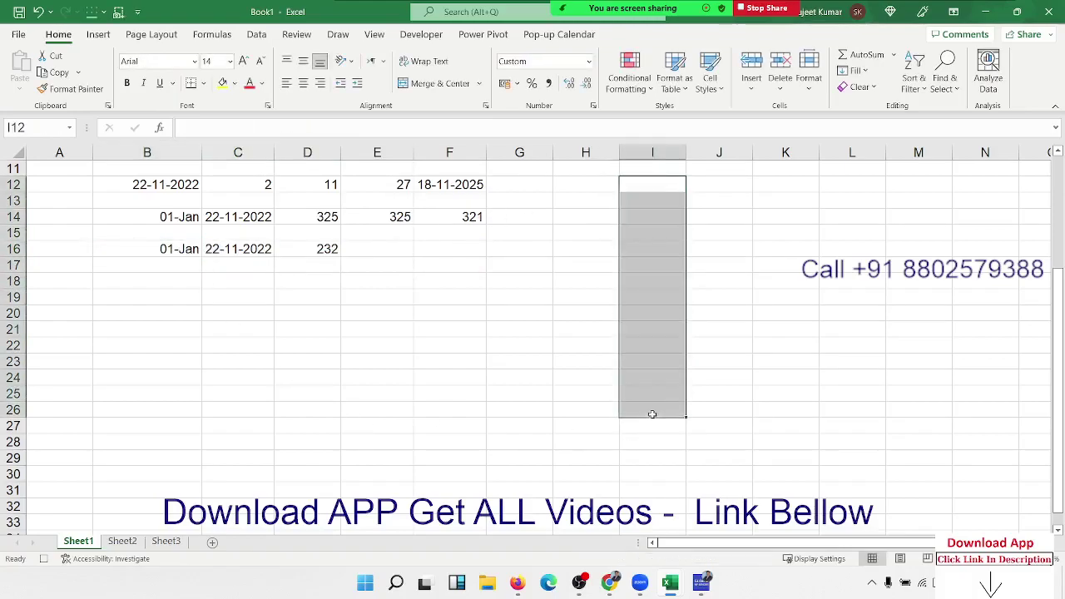
left_click(327, 251)
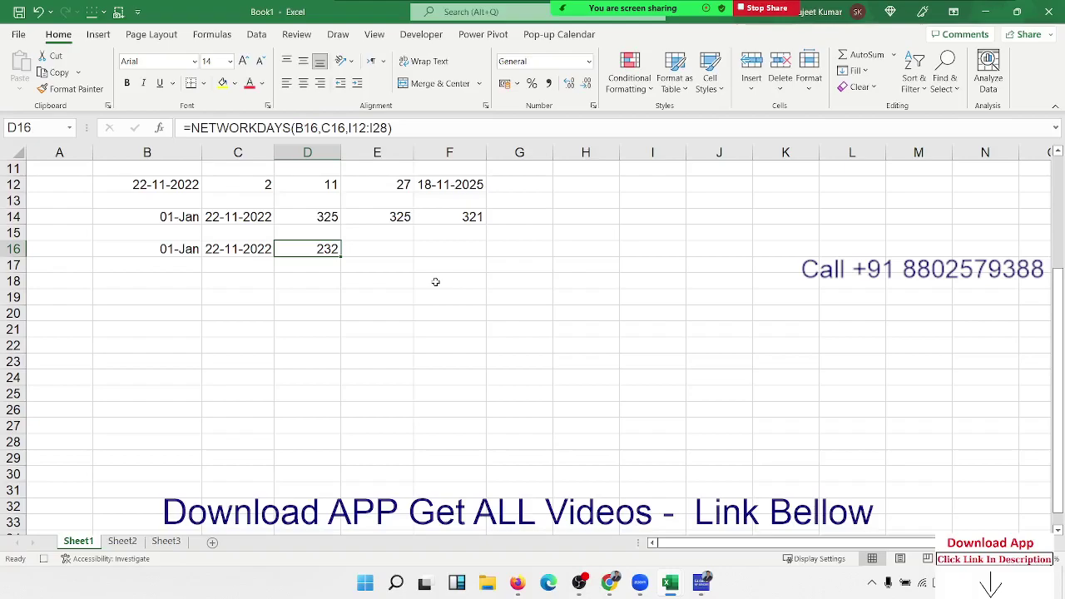
Copy the 01-Jan and 22-11-2022 dates from B16:C16 down into row 17 with Ctrl+D.
key("Down")
key("Up")
key("Left")
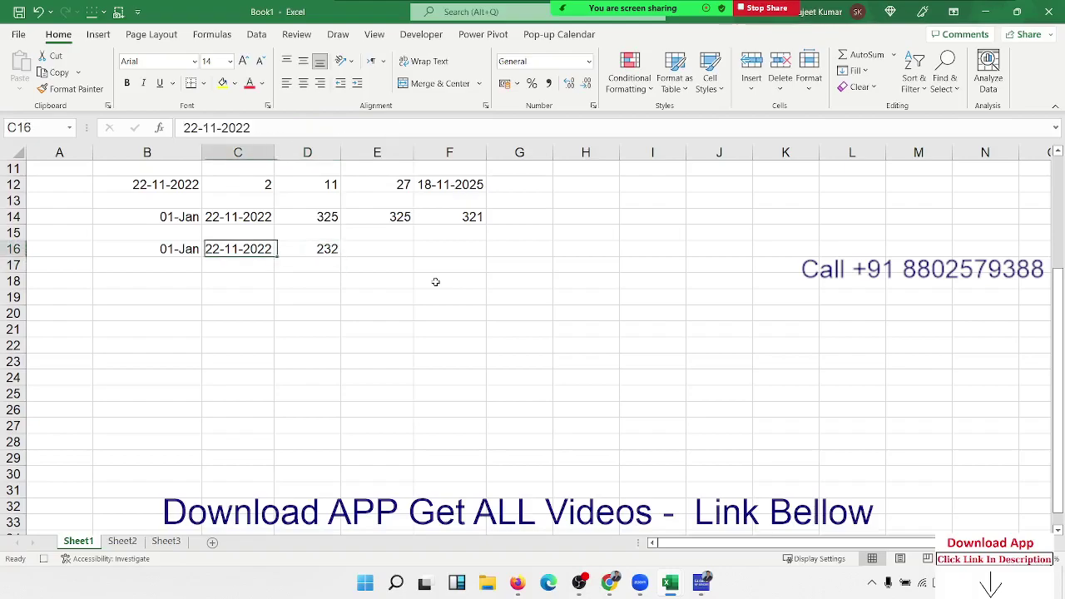
key("Left")
key("shift+Right")
key("shift+Down")
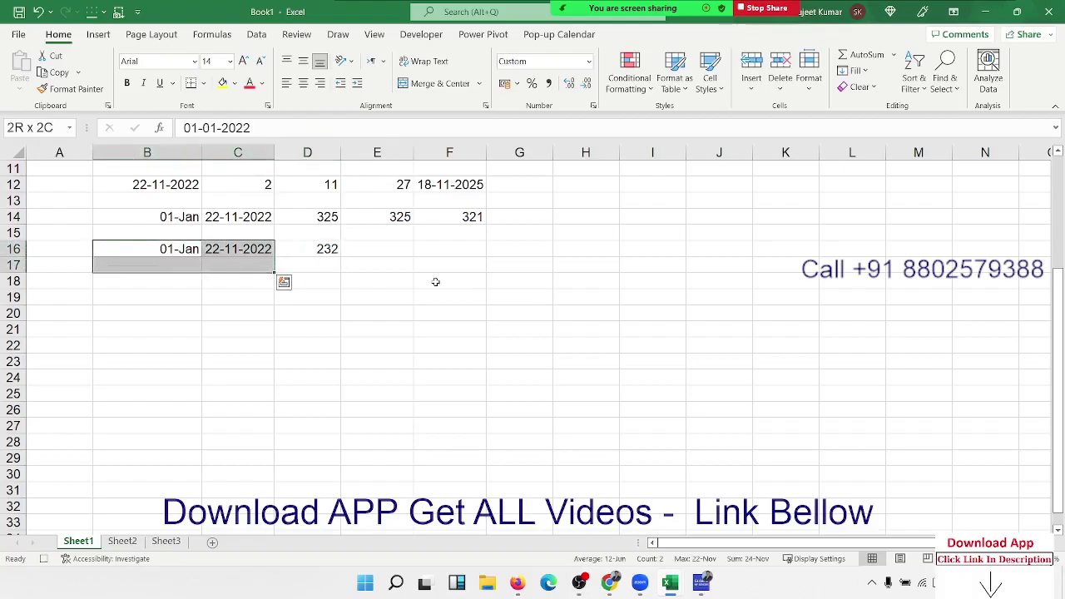
key("ctrl+d")
key("Right")
key("Right")
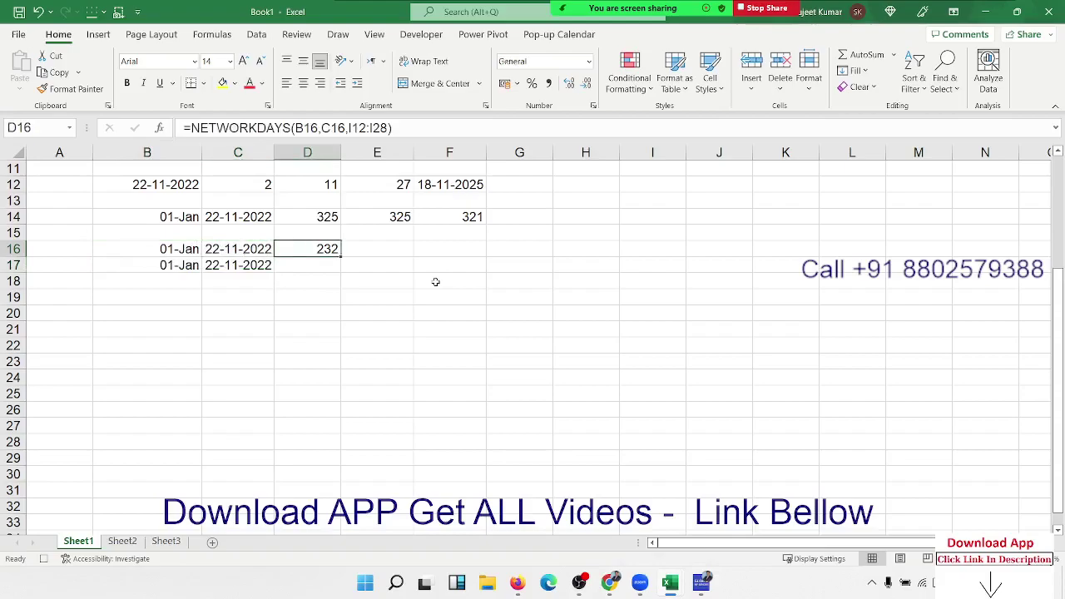
Start a NETWORKDAYS.INTL formula in D17 using B17 as start and C17 as end date.
key("Down")
type("=")
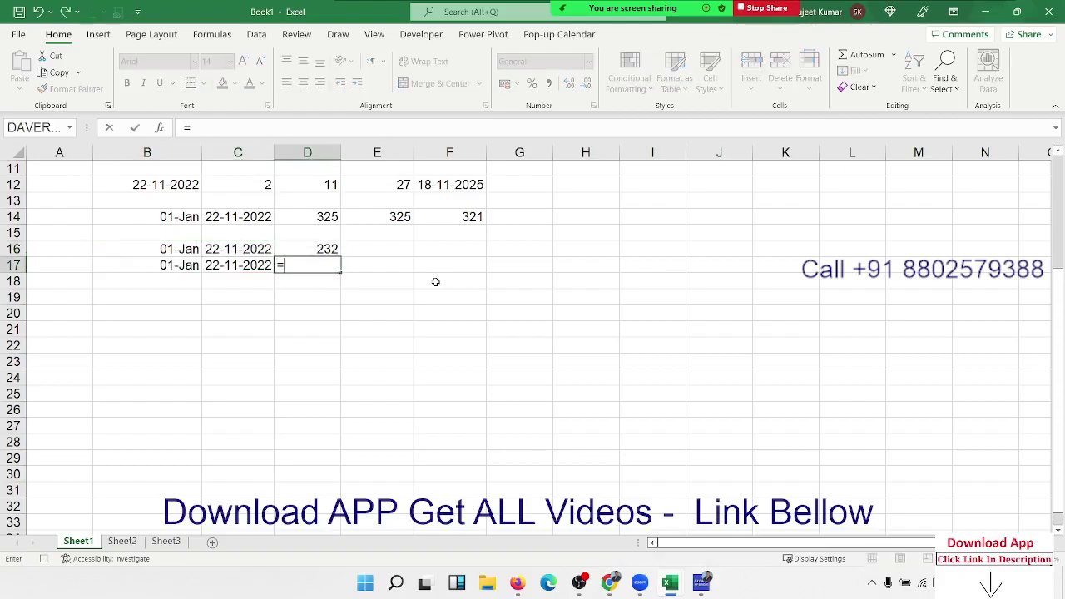
type("net")
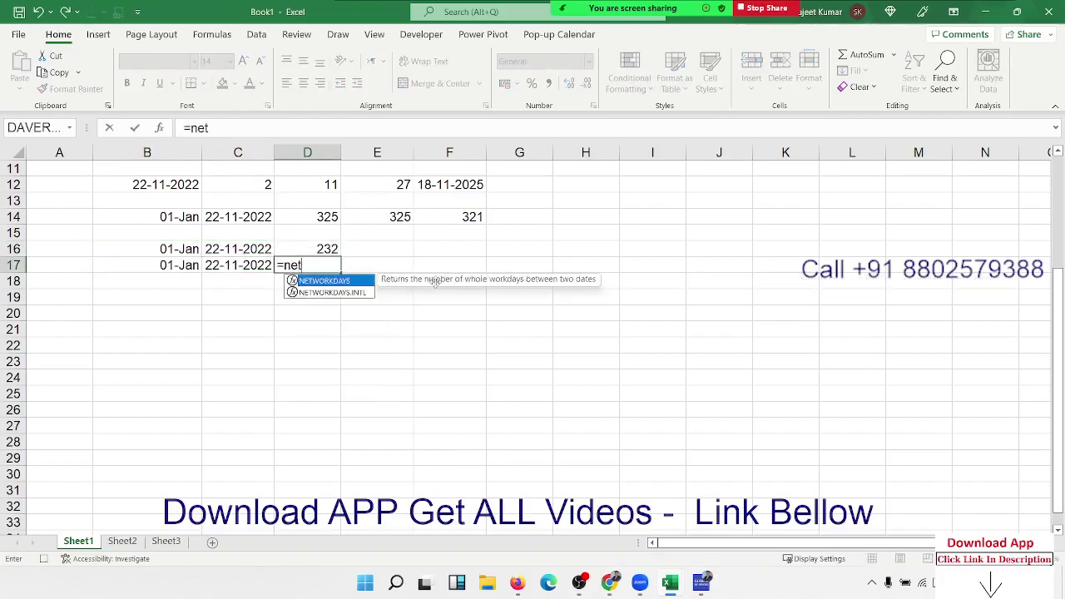
key("Down")
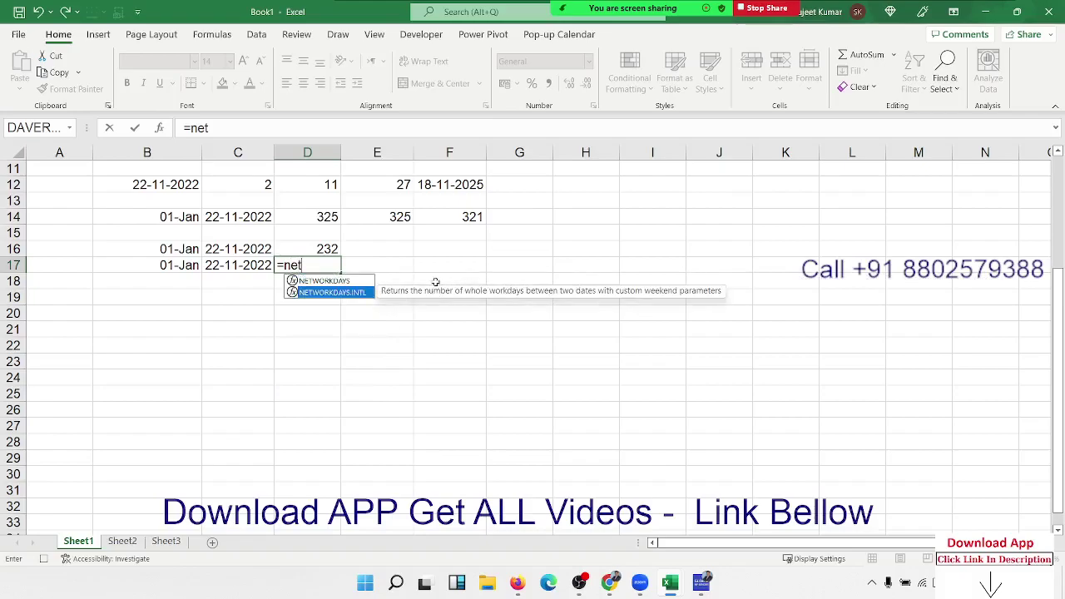
key("Tab")
key("Left")
key("Left")
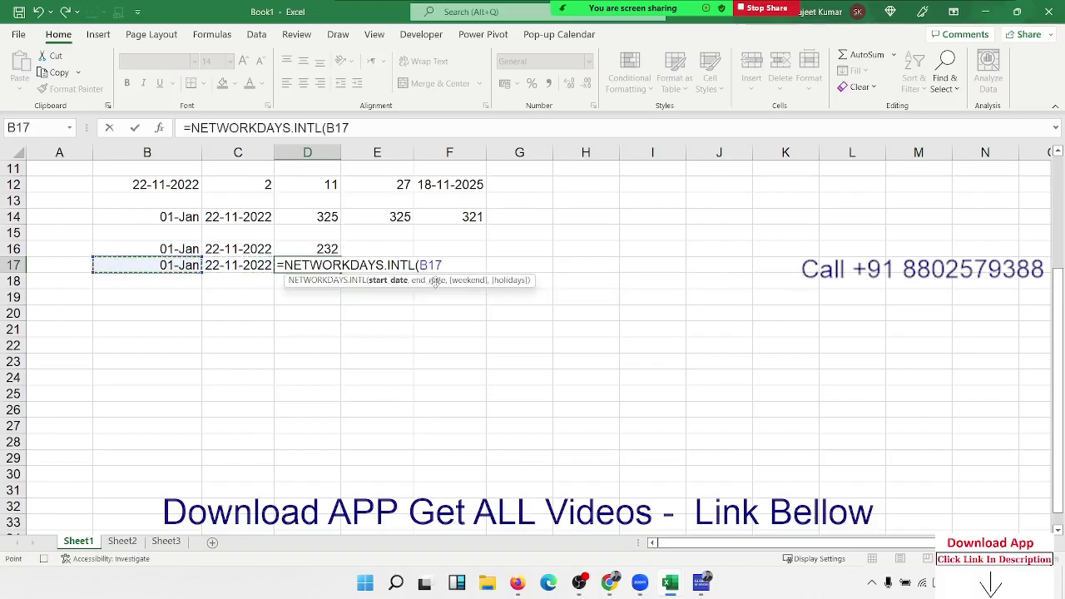
key("Up")
key("Down")
type(",")
key("Left")
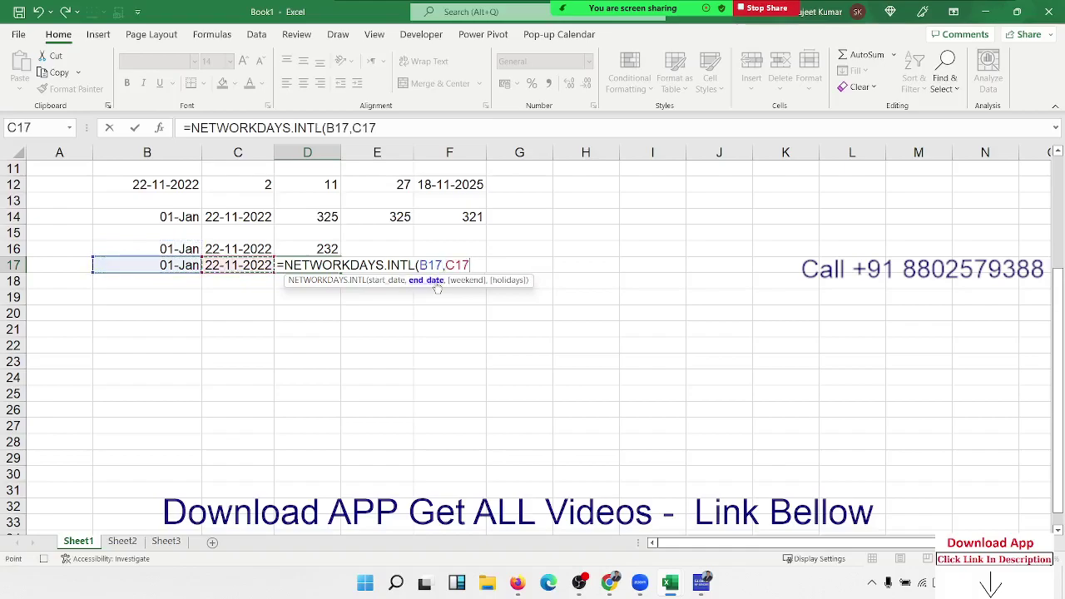
type(",")
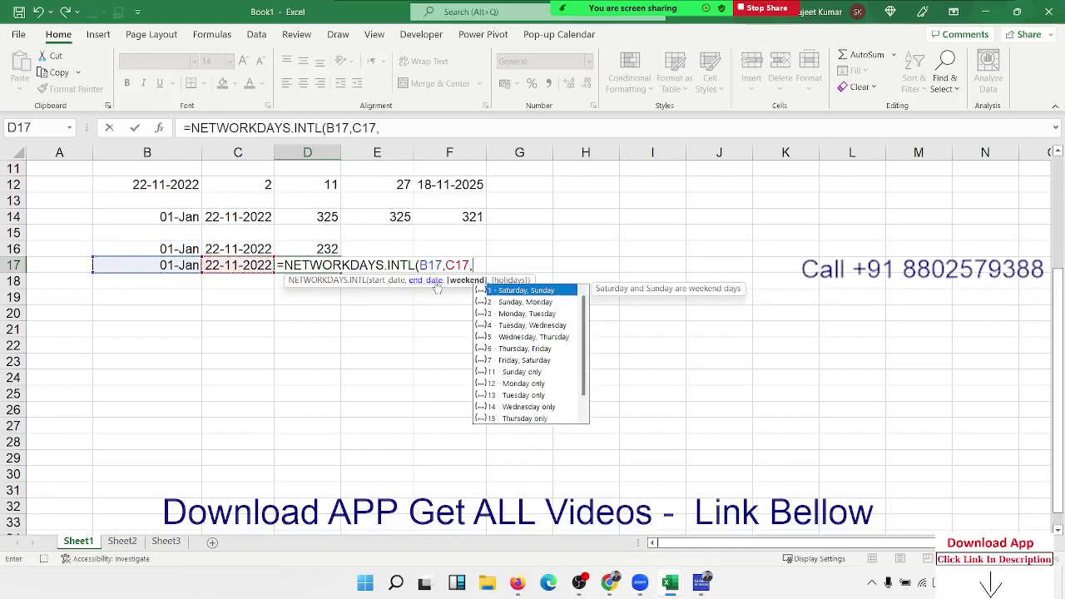
Finish it with weekend code 11 (Sunday only) and holidays I12:I27, giving 279.
key("Down")
key("Down")
key("Down")
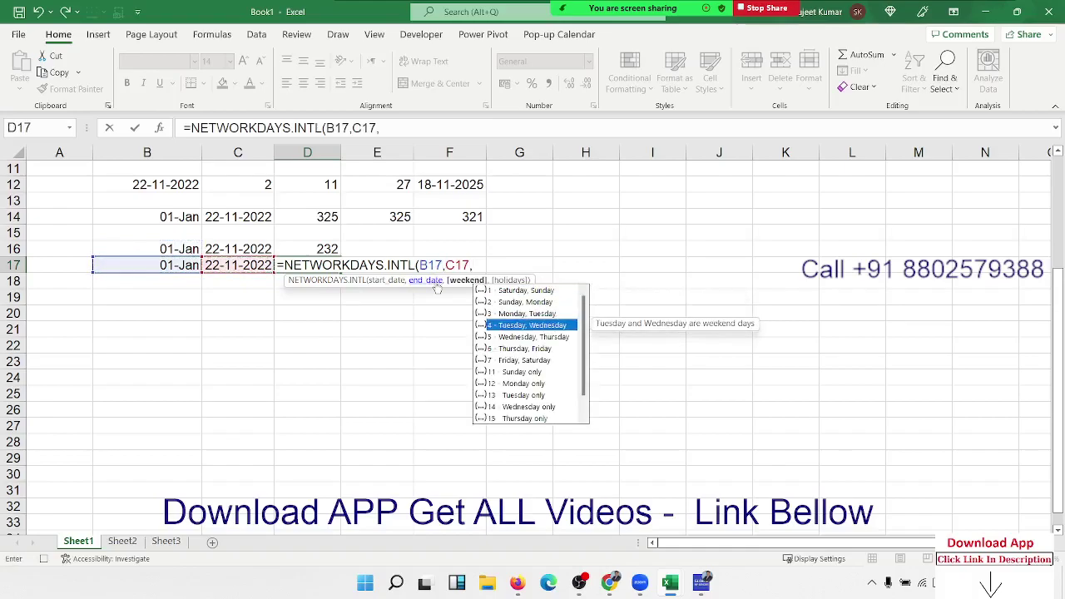
key("Down")
key("Down")
key("Down")
key("Down")
key("Down")
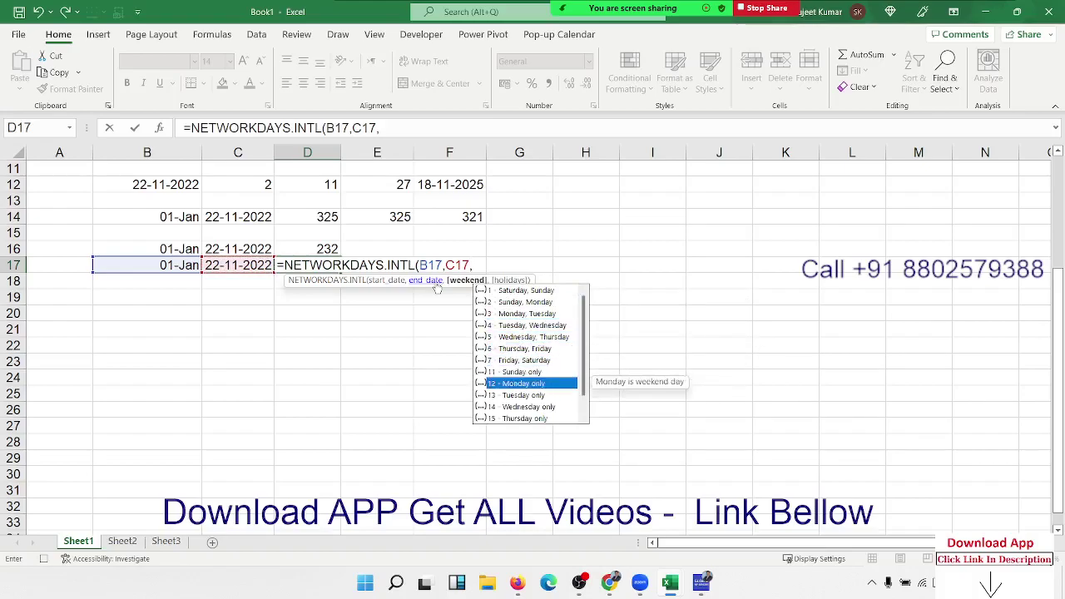
key("Down")
key("Down")
key("Down")
key("Down")
key("Down")
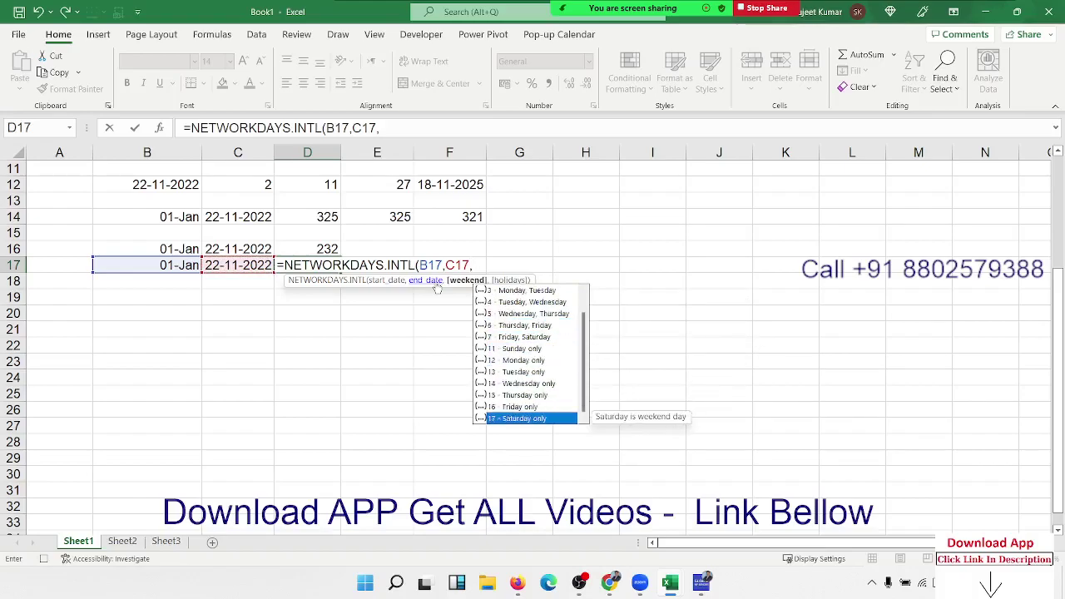
key("Up")
key("Up")
key("Up")
key("Up")
key("Up")
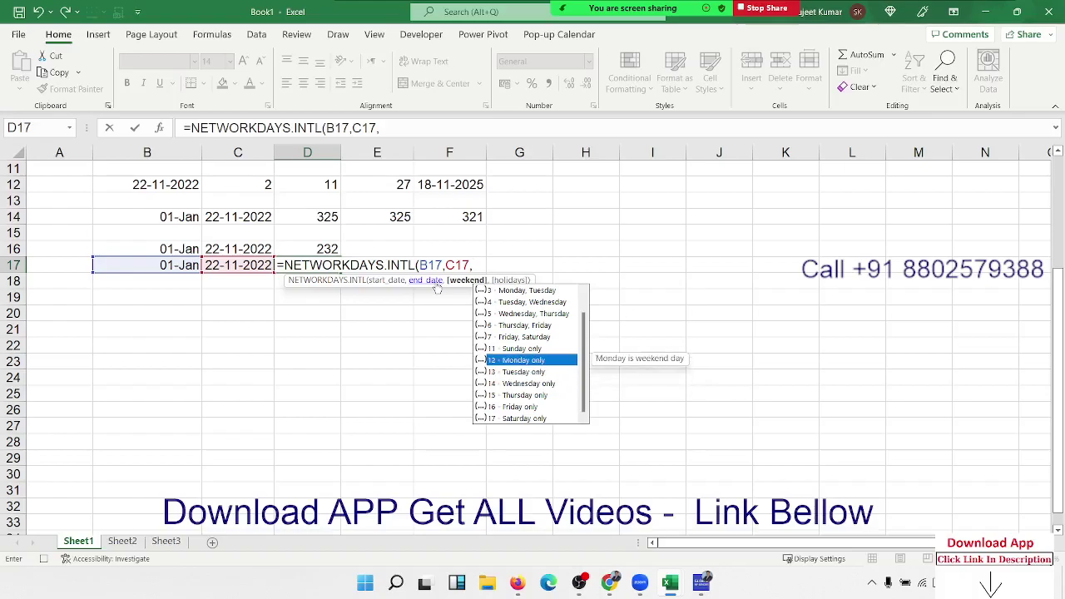
key("Up")
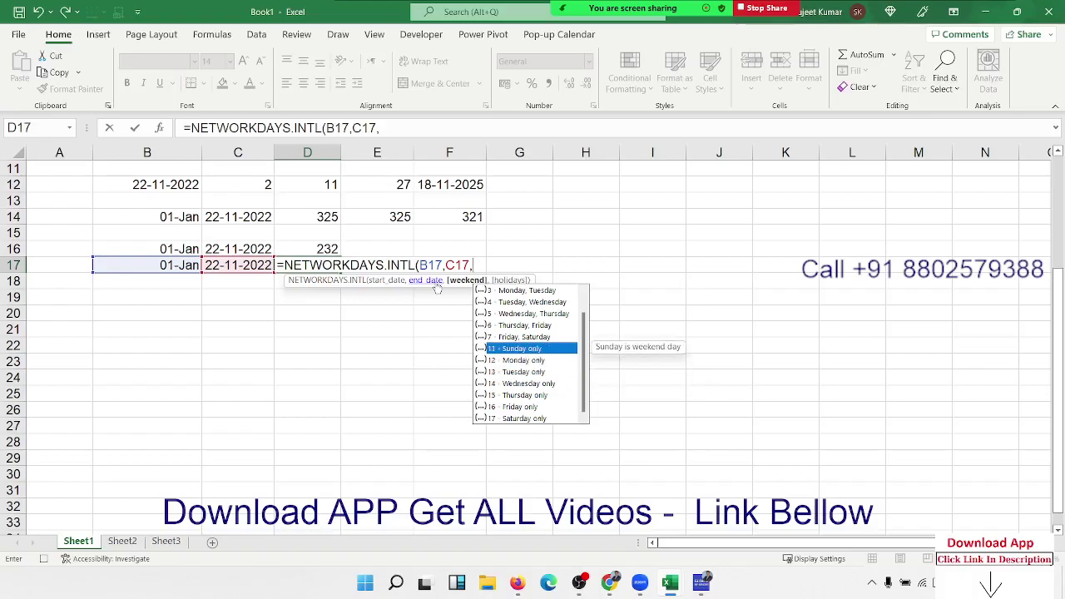
key("Tab")
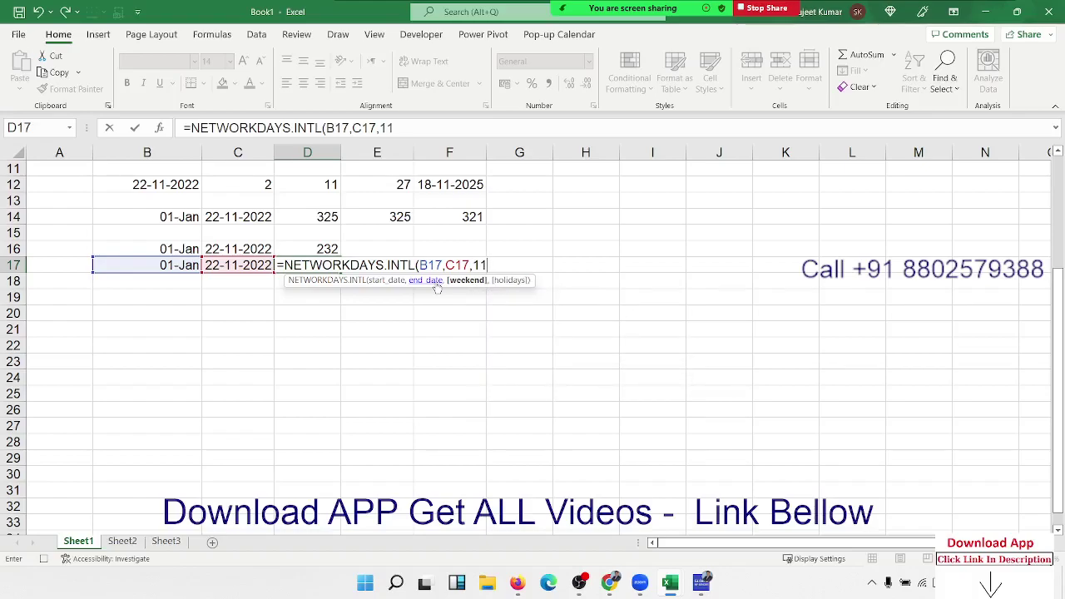
type(",")
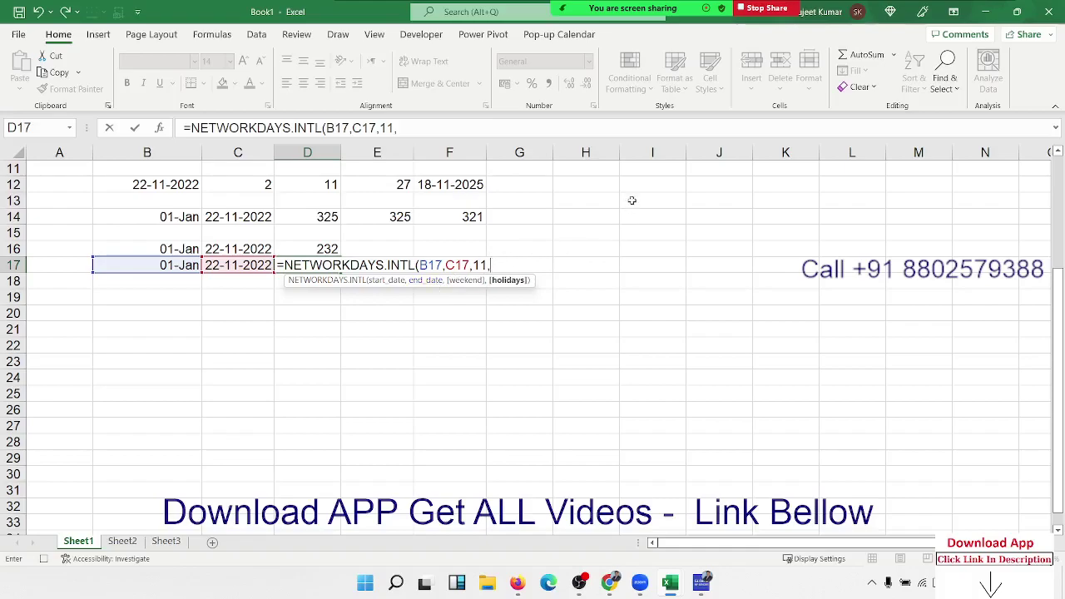
left_click_drag(633, 198, 633, 419)
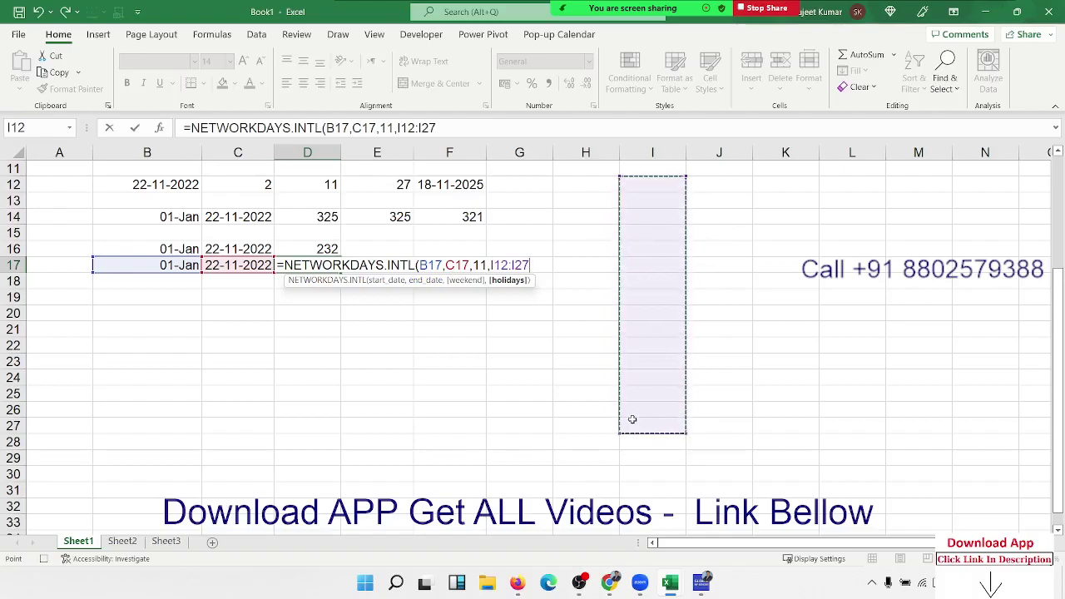
key("Return")
Compare the D17 formula with D16, then enter today's date in B19.
key("Up")
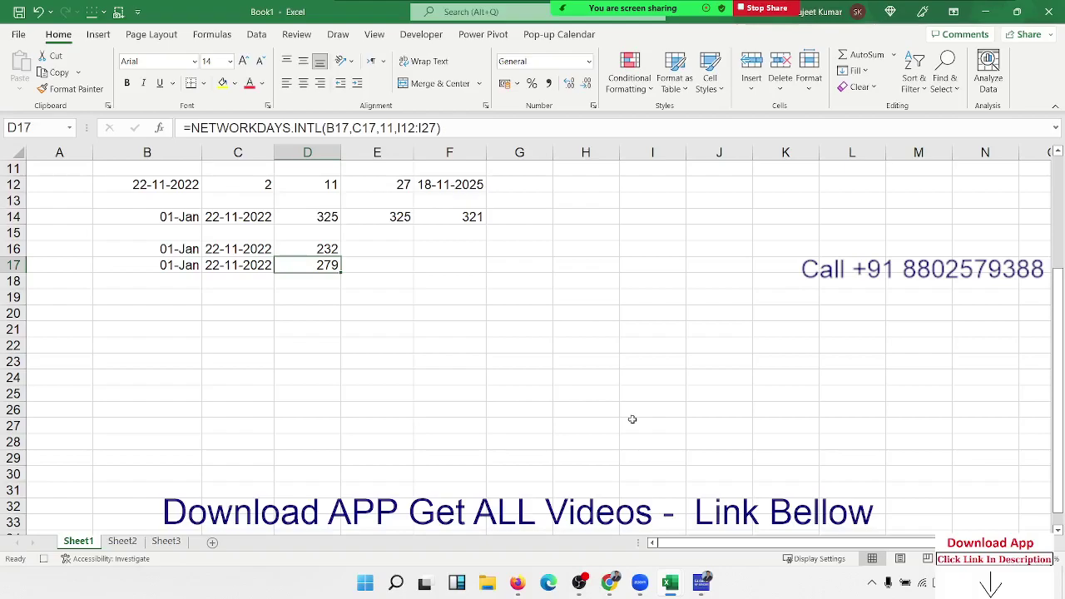
key("Down")
key("Up")
key("Down")
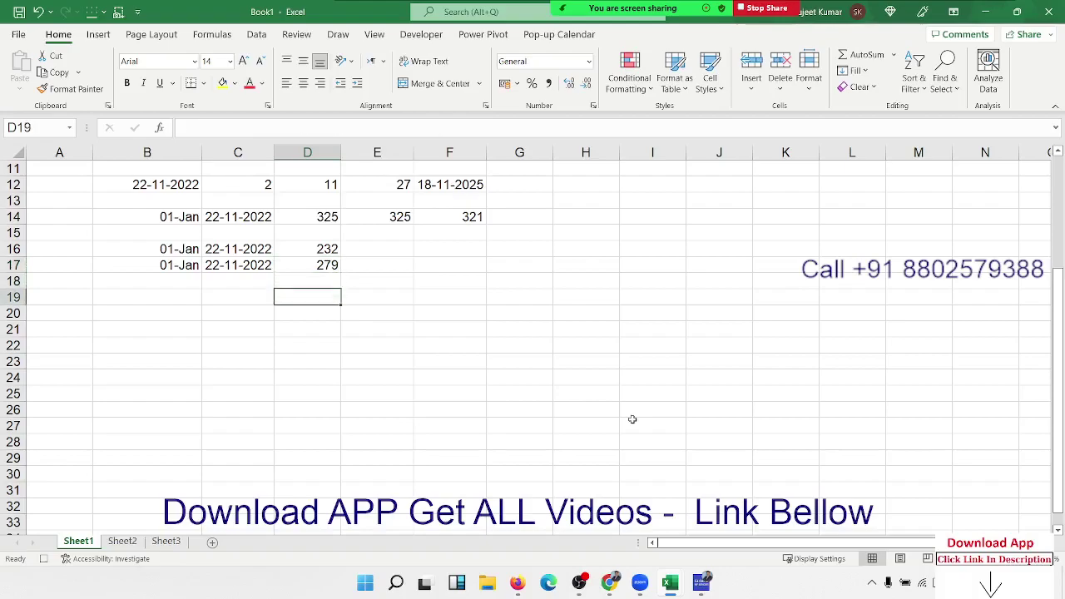
key("Up")
key("Up")
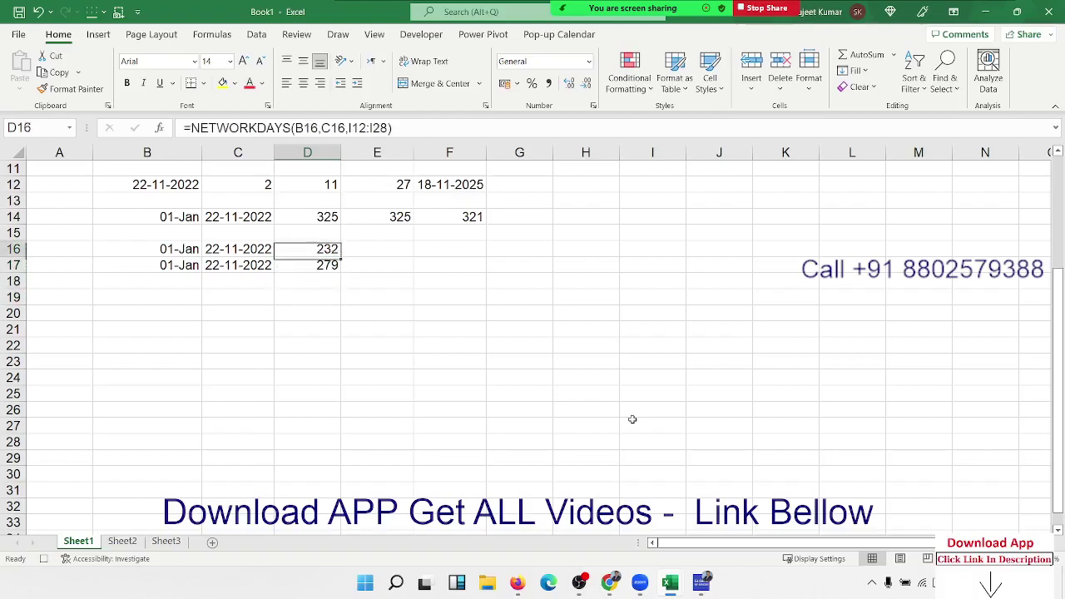
key("Down")
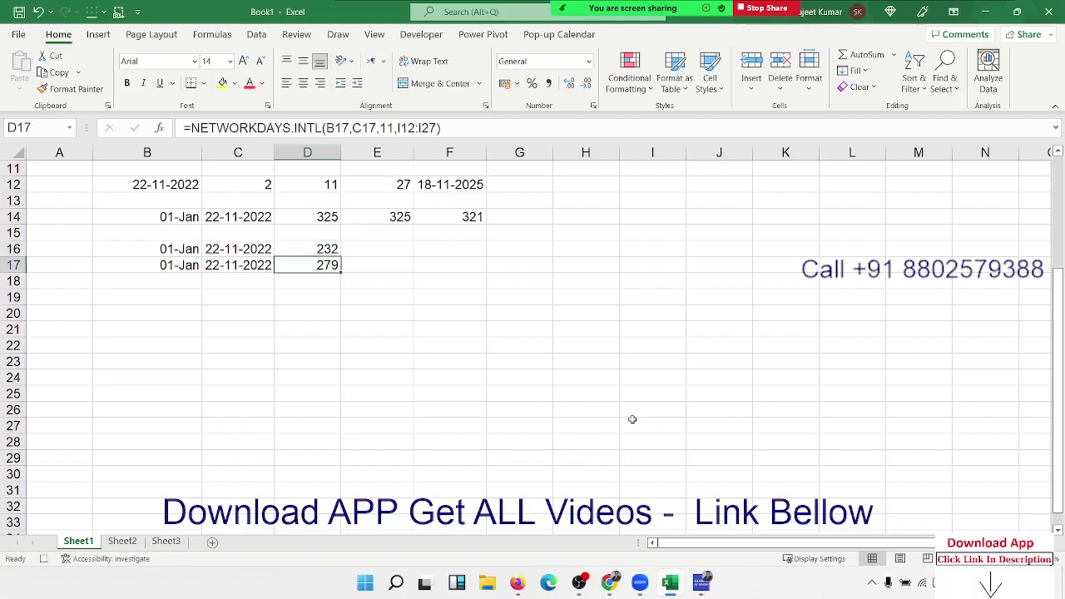
key("Down")
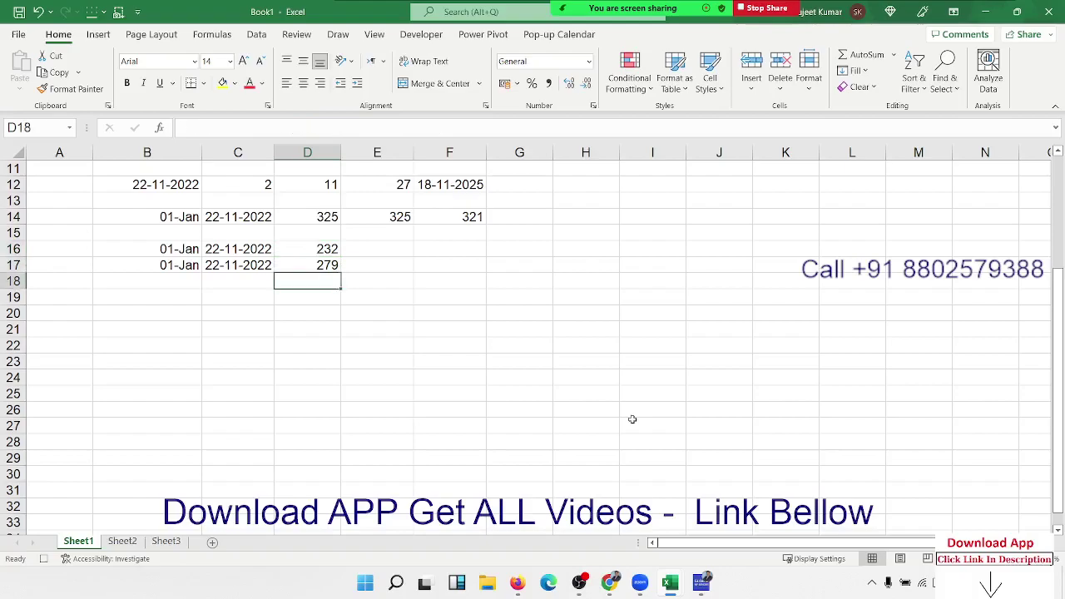
key("Left")
key("Left")
key("Down")
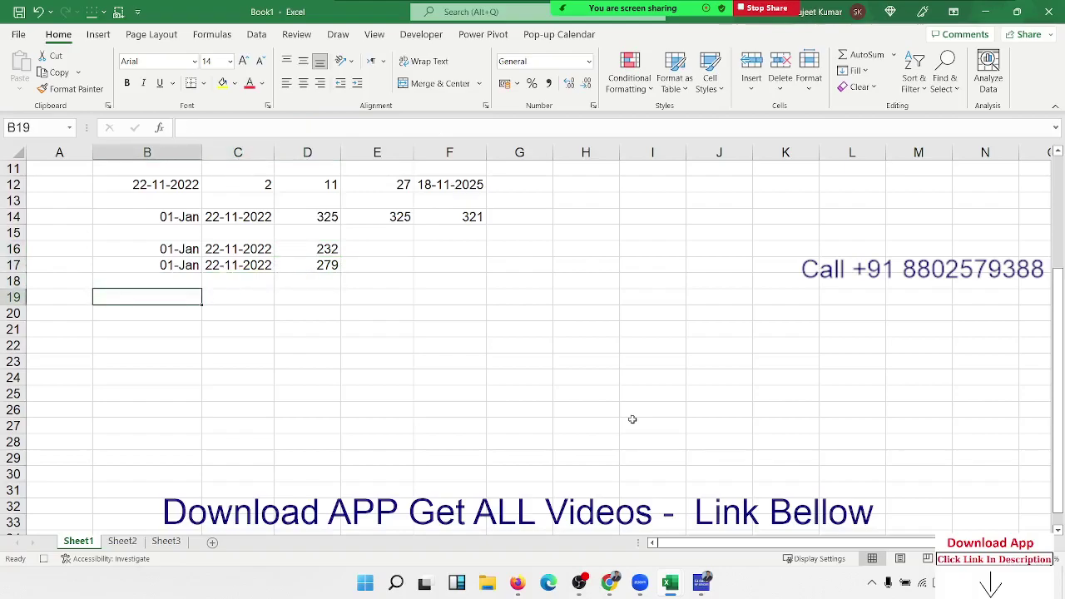
key("ctrl+semicolon")
Enter 23 workdays in C19 and format it as a General number.
key("Tab")
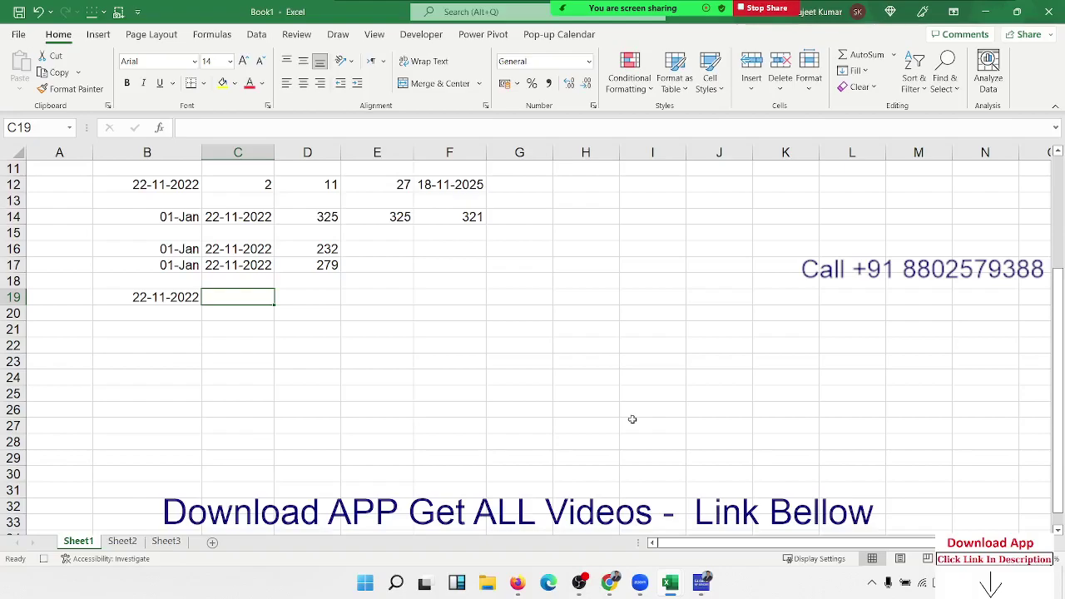
type("23")
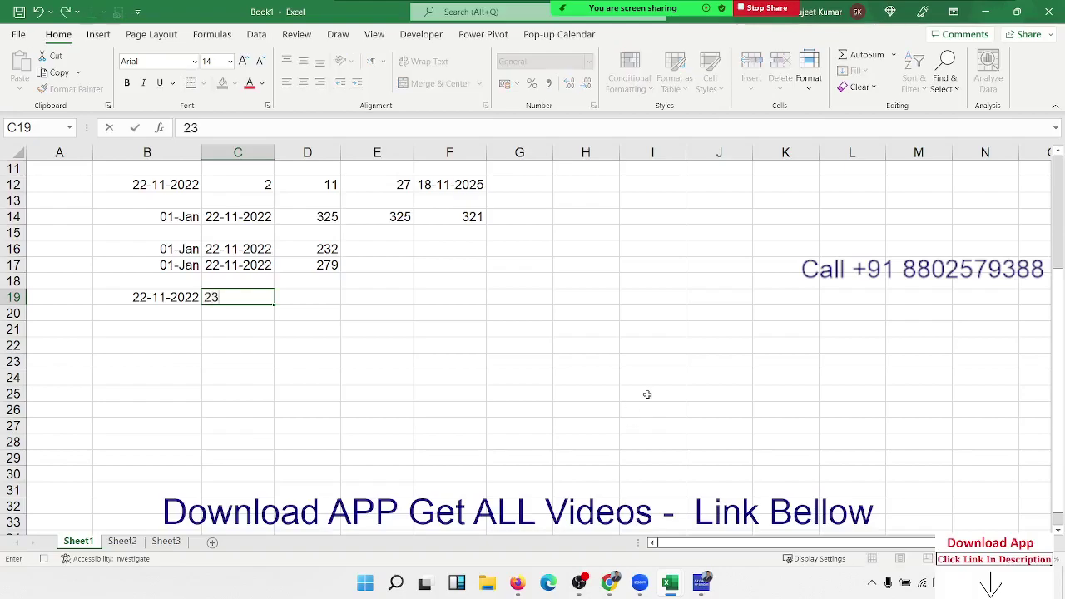
key("Return")
key("Up")
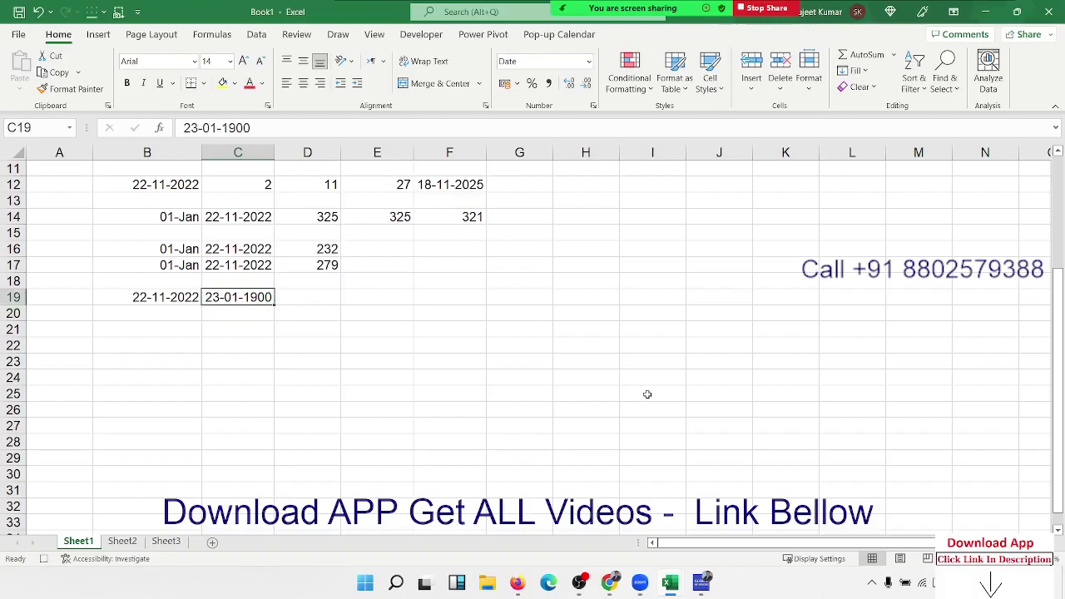
key("ctrl+shift+grave")
Start =WORKDAY.INTL in D19 with B19 as start date and C19 as days.
key("Right")
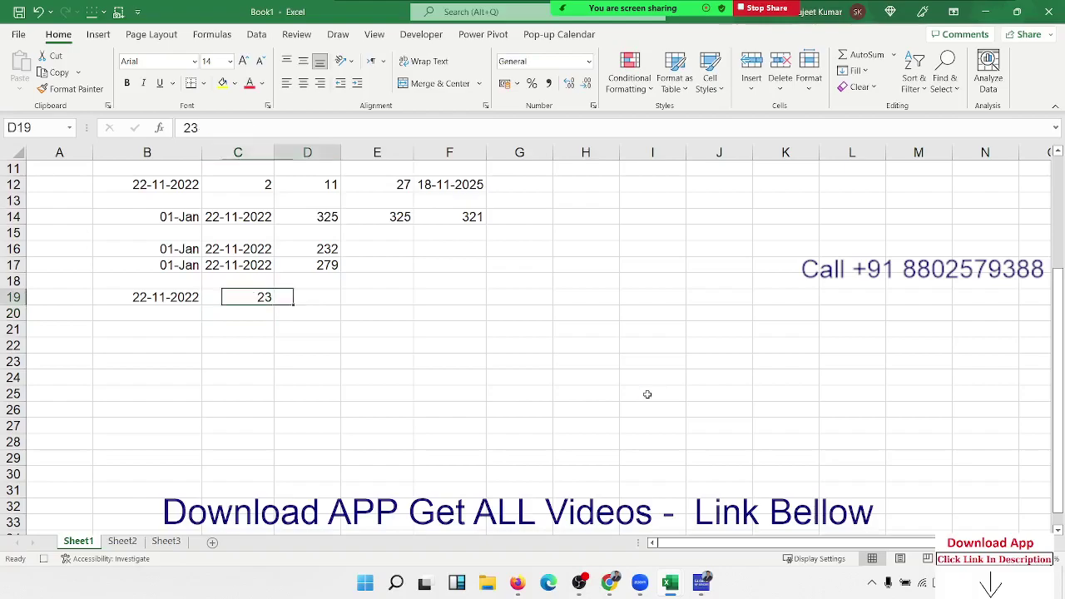
type("=")
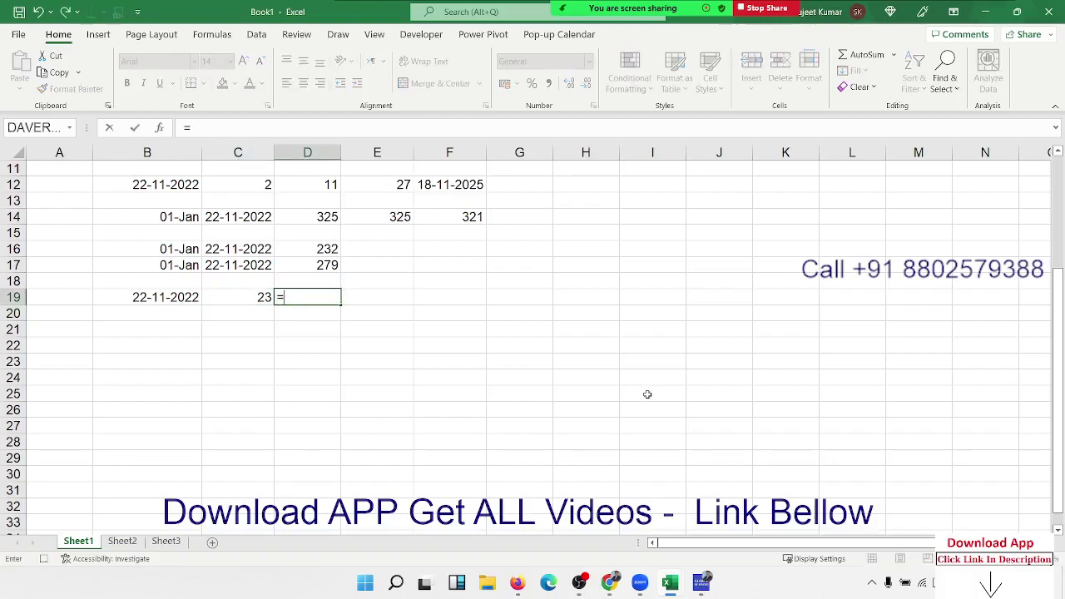
type("wo")
key("Down")
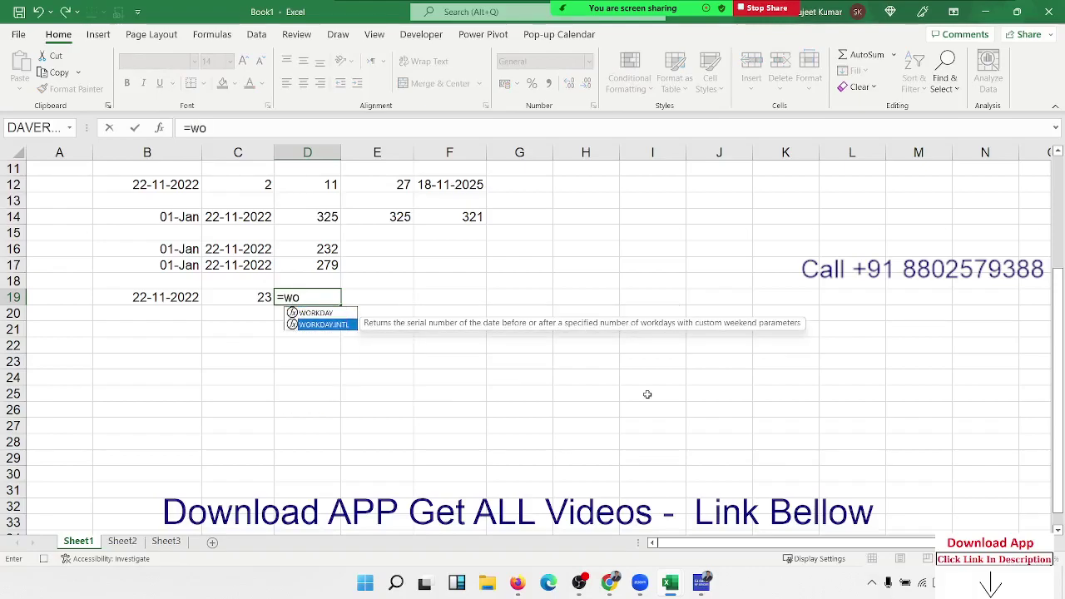
key("Tab")
key("Left")
key("Left")
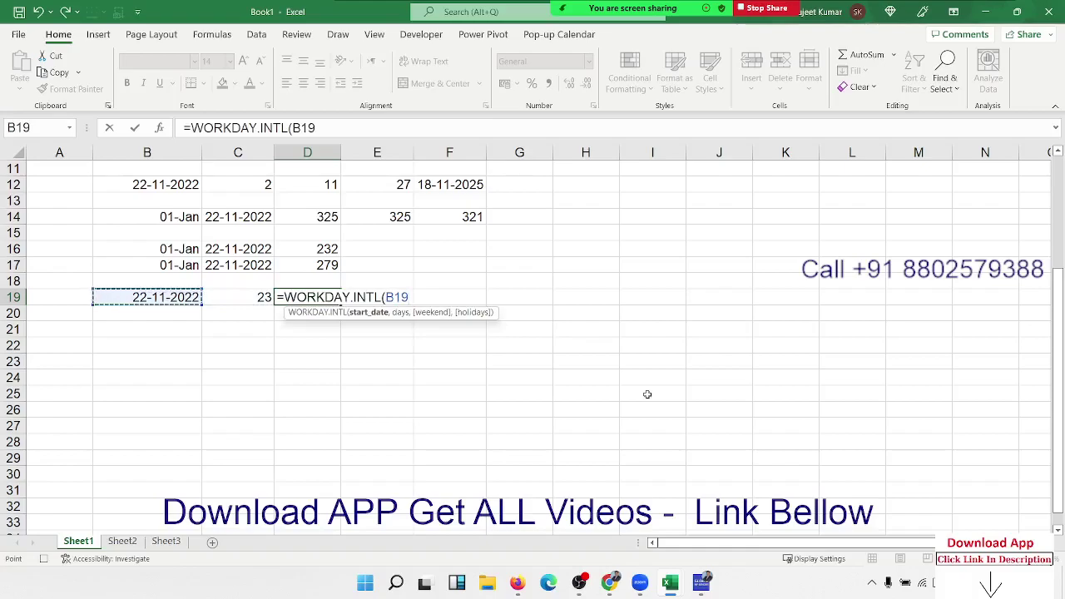
type(",")
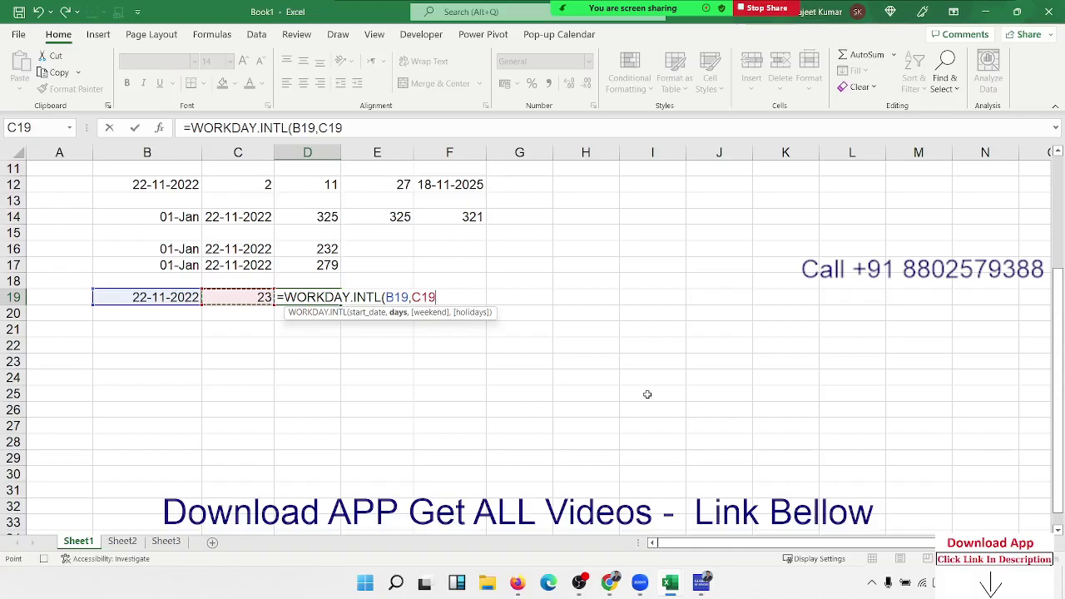
type(",")
Complete it with weekend code 6 and holidays I13:I25, formatted as date 25-Dec-22.
key("Down")
key("Down")
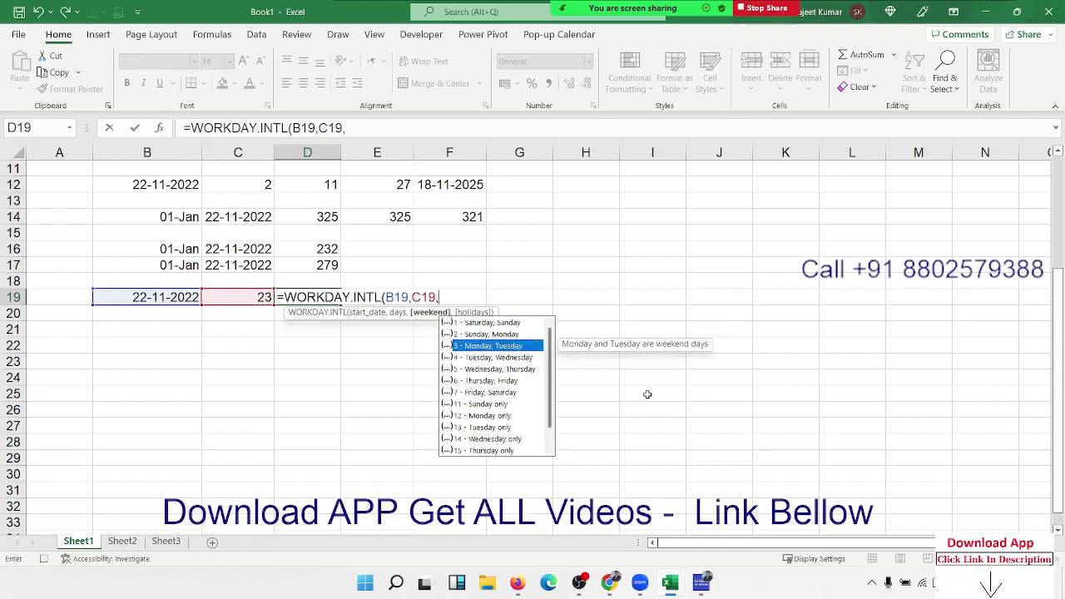
key("Down")
key("Down")
key("Down")
key("Tab")
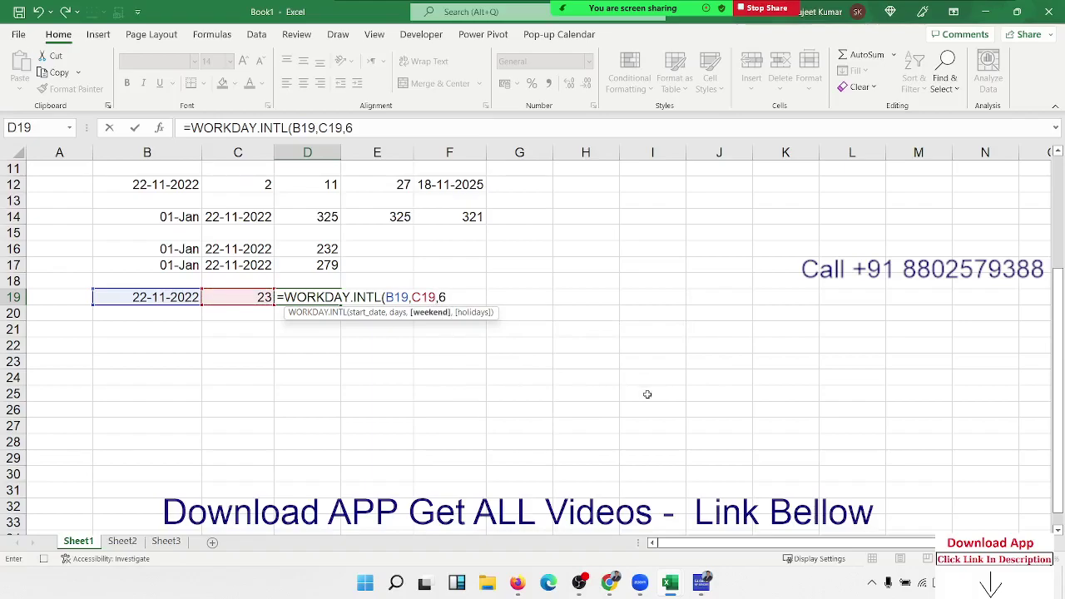
type(",")
left_click_drag(666, 192, 661, 384)
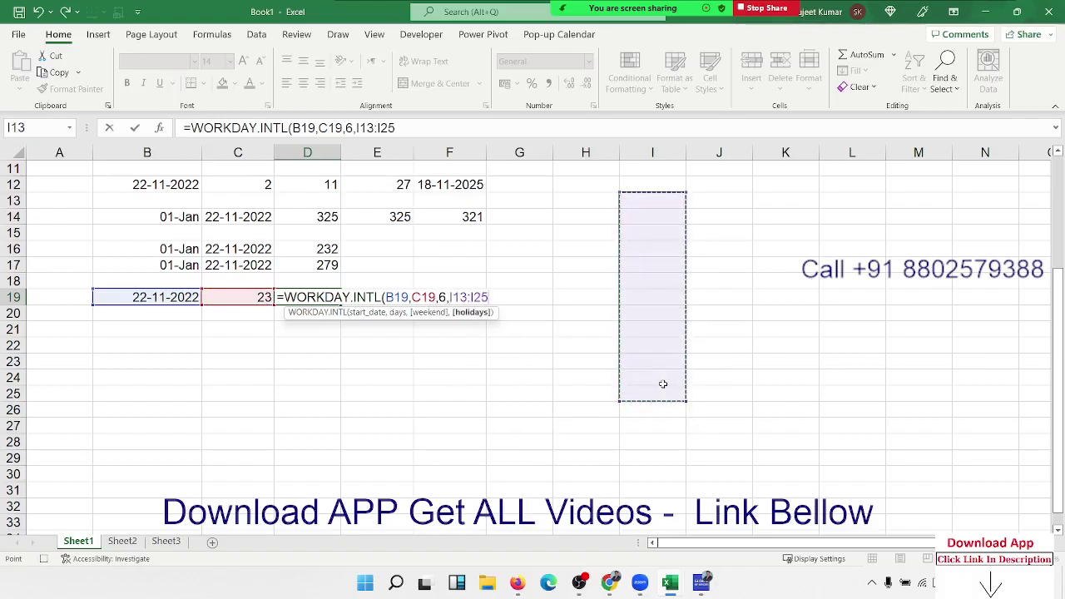
key("Return")
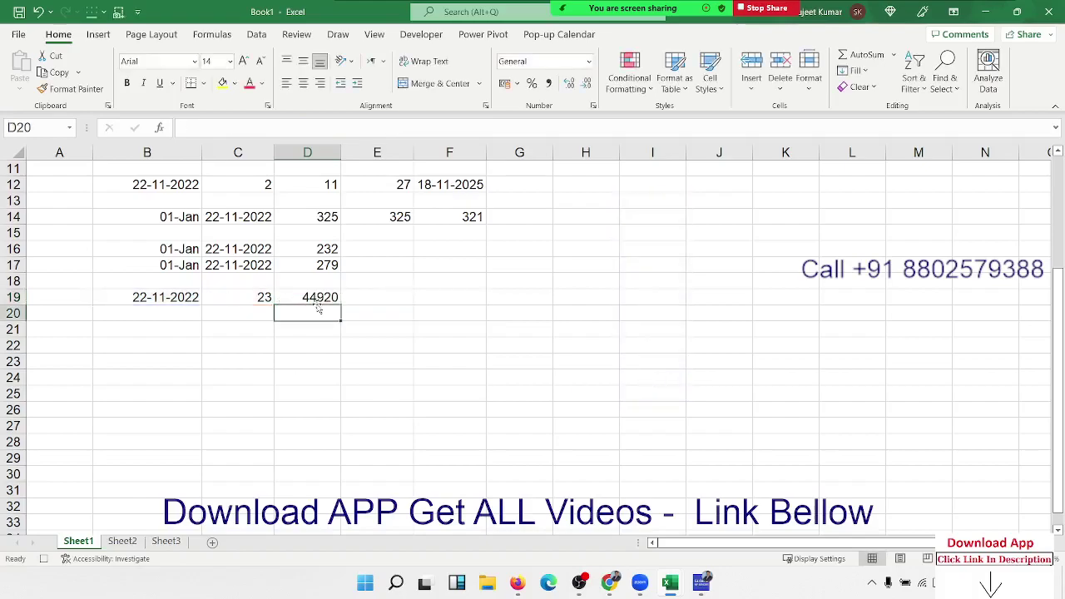
left_click(315, 298)
key("ctrl+shift+3")
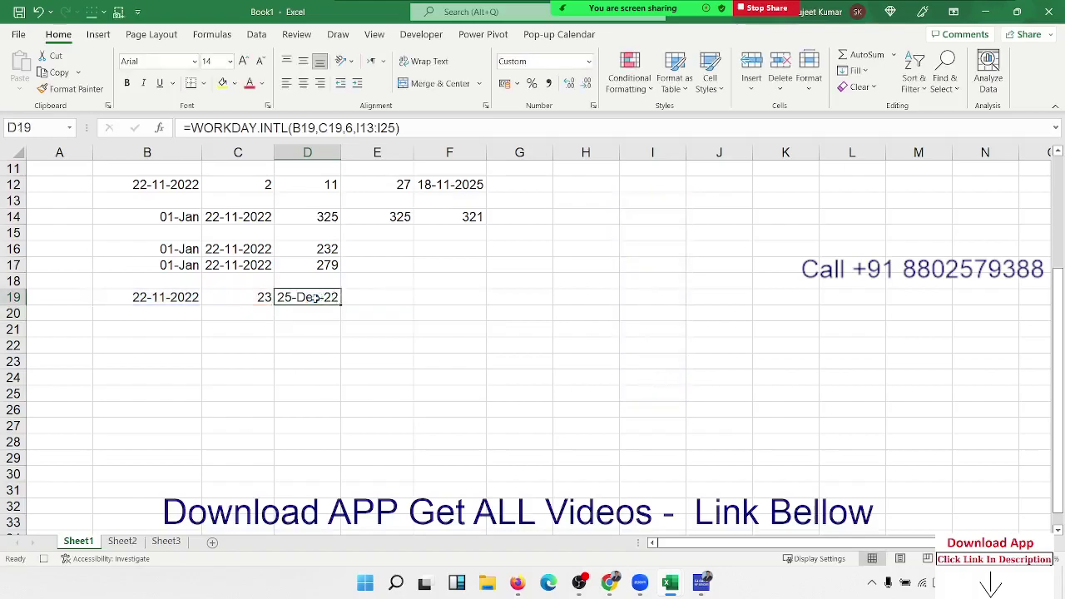
key("Down")
key("Down")
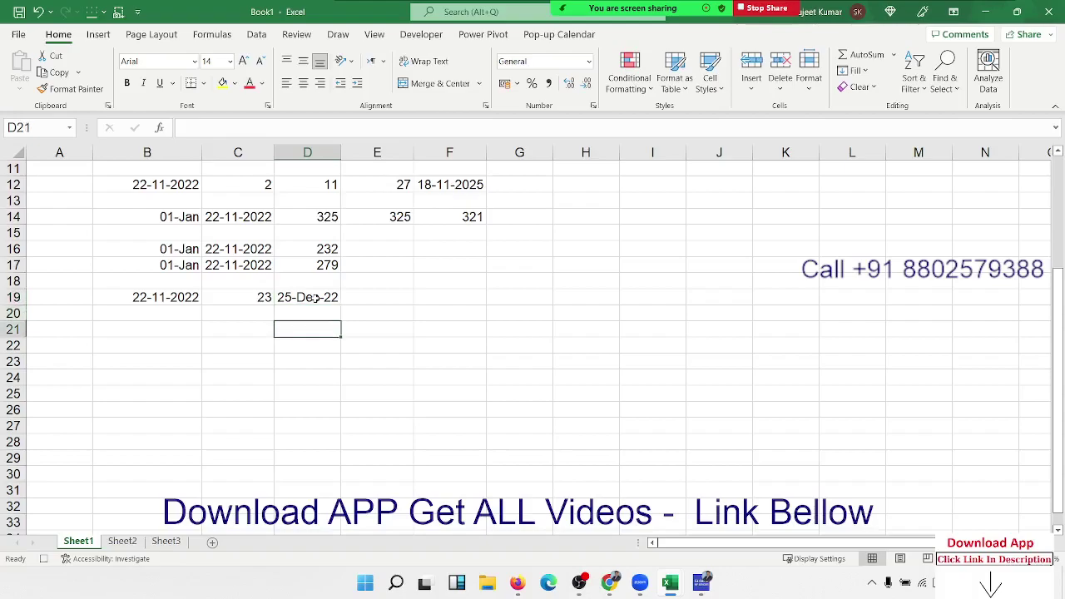
Put today's date in B20 and 23 workdays in C20.
key("Left")
key("Left")
key("Up")
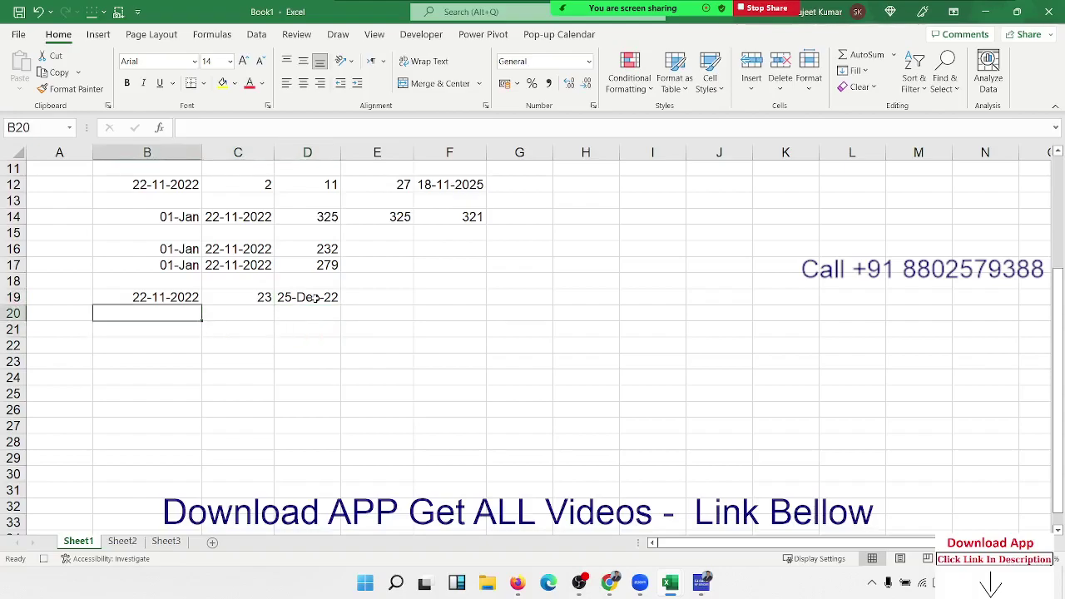
key("ctrl+semicolon")
key("Tab")
type("23")
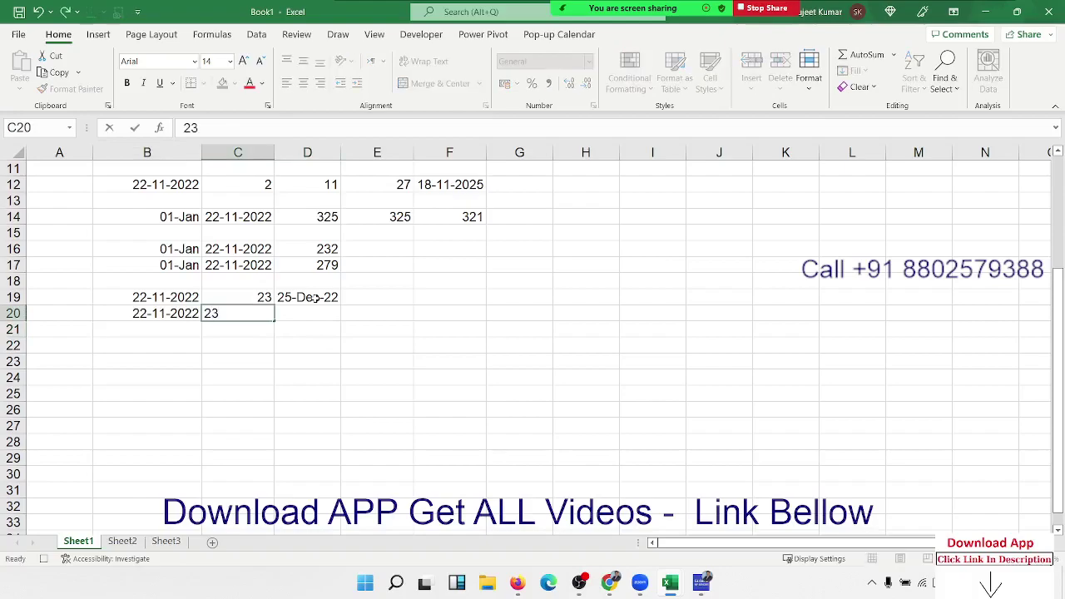
key("Tab")
Enter =WORKDAY(B20,C20,I12:I21) in D20 and format it as a date, showing 23-Dec-22.
type("=")
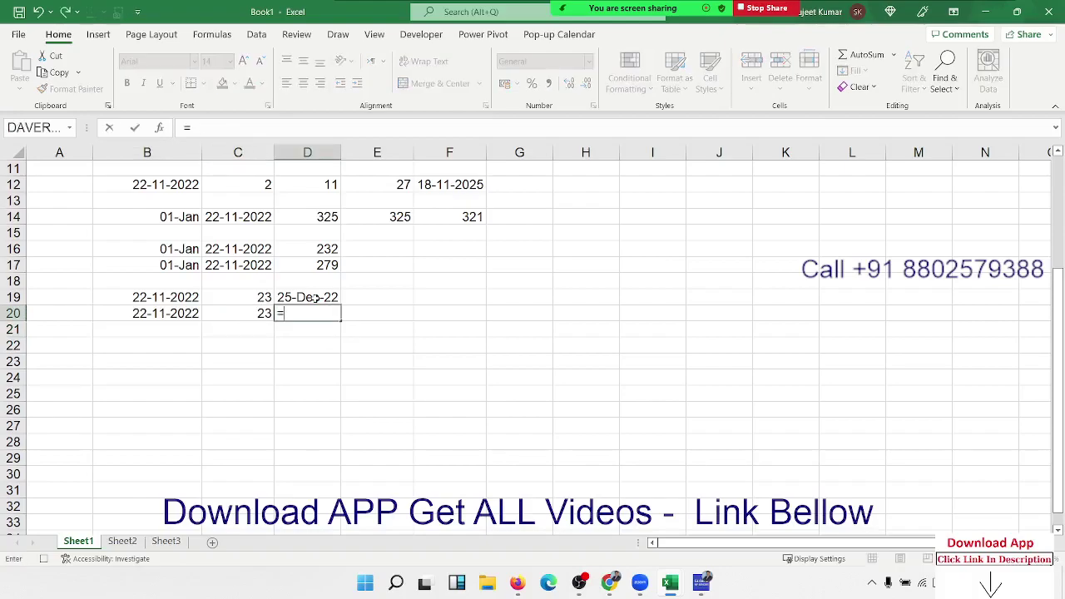
type("work")
key("Tab")
key("Left")
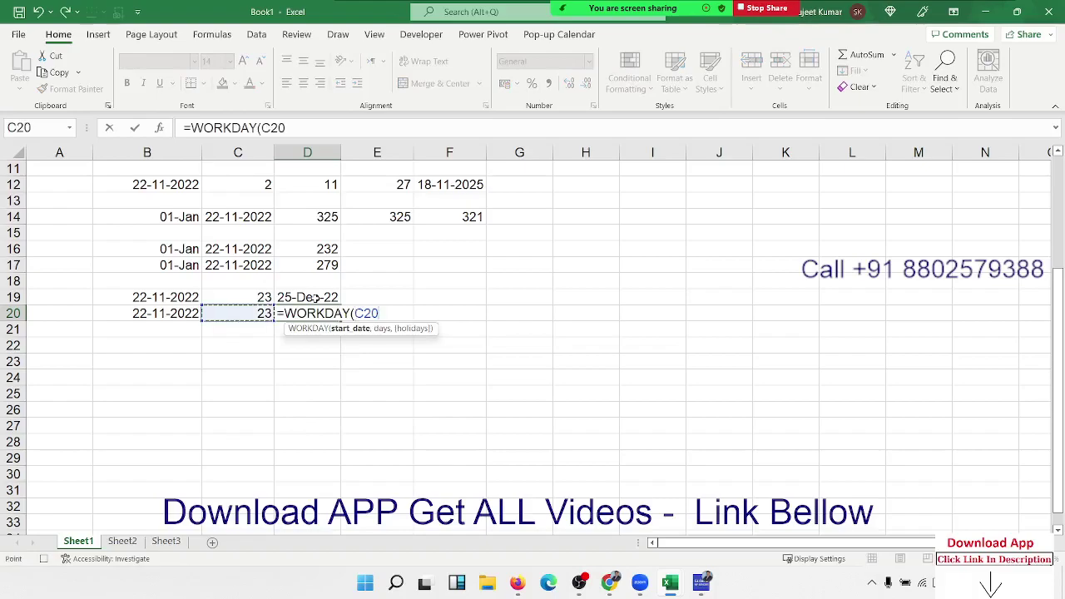
key("Left")
type(",")
key("Left")
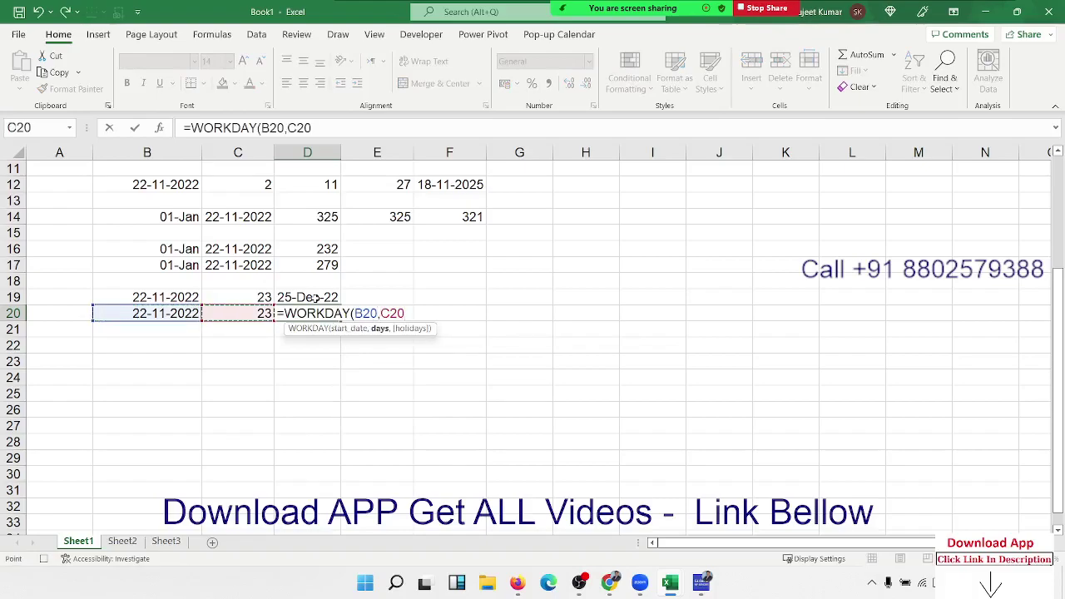
type(",")
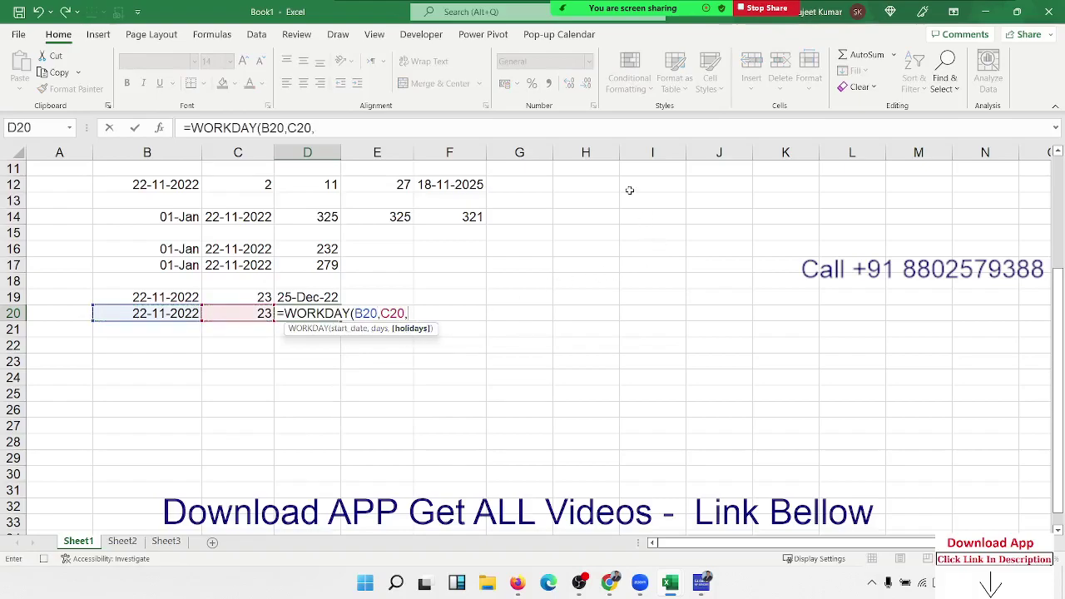
left_click_drag(628, 188, 630, 326)
key("Return")
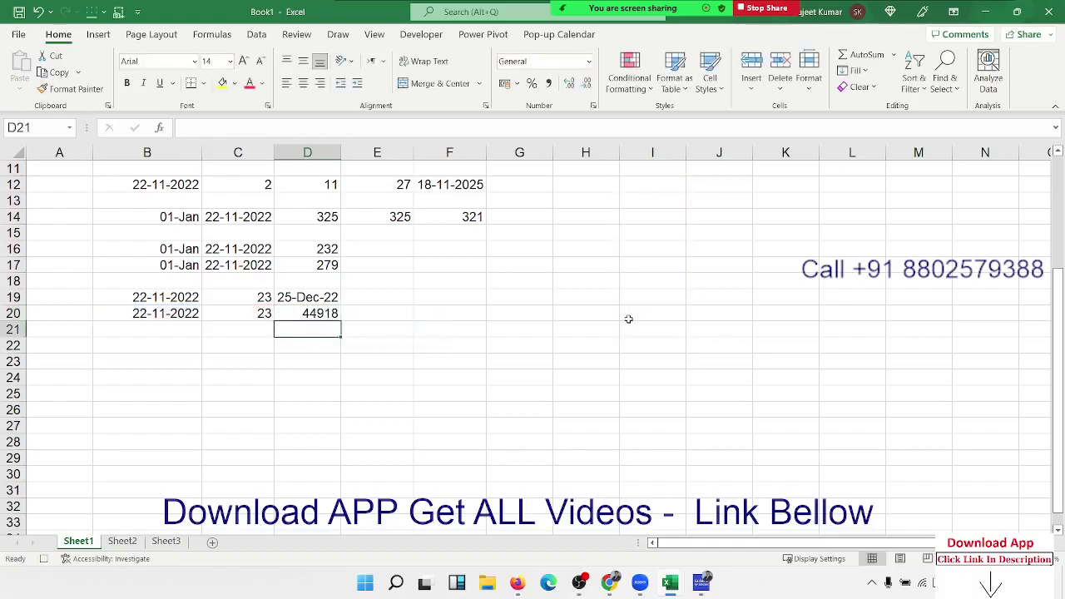
key("Up")
key("ctrl+shift+3")
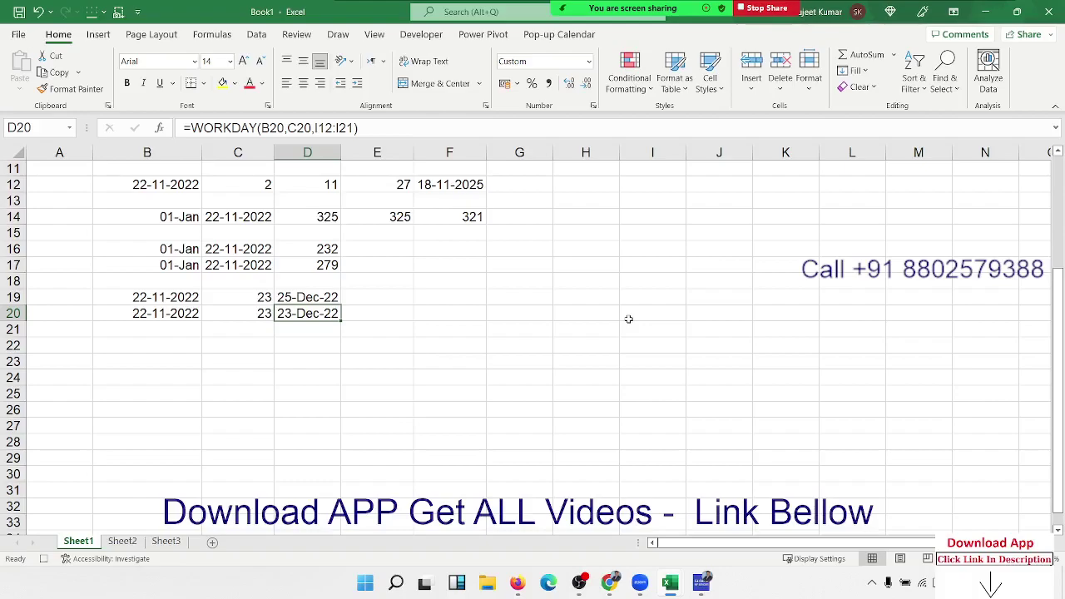
key("Down")
key("Down")
key("Down")
key("Down")
key("Down")
key("Down")
key("Down")
key("Down")
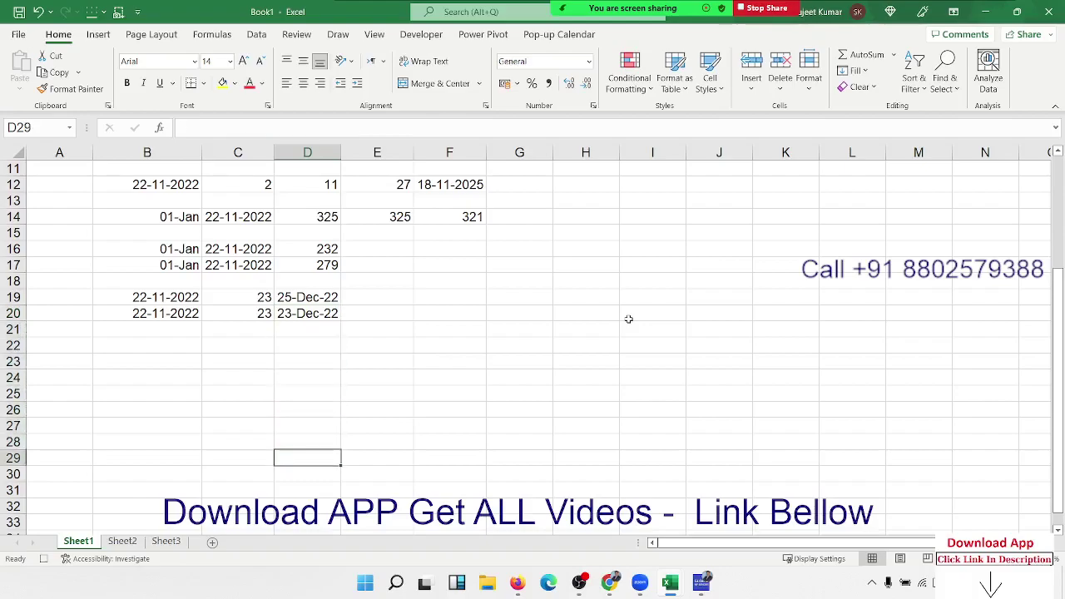
key("Down")
Enter today's date, 22-Nov, in B23.
key("Down")
key("Down")
key("Down")
key("Down")
key("Down")
key("Down")
key("Down")
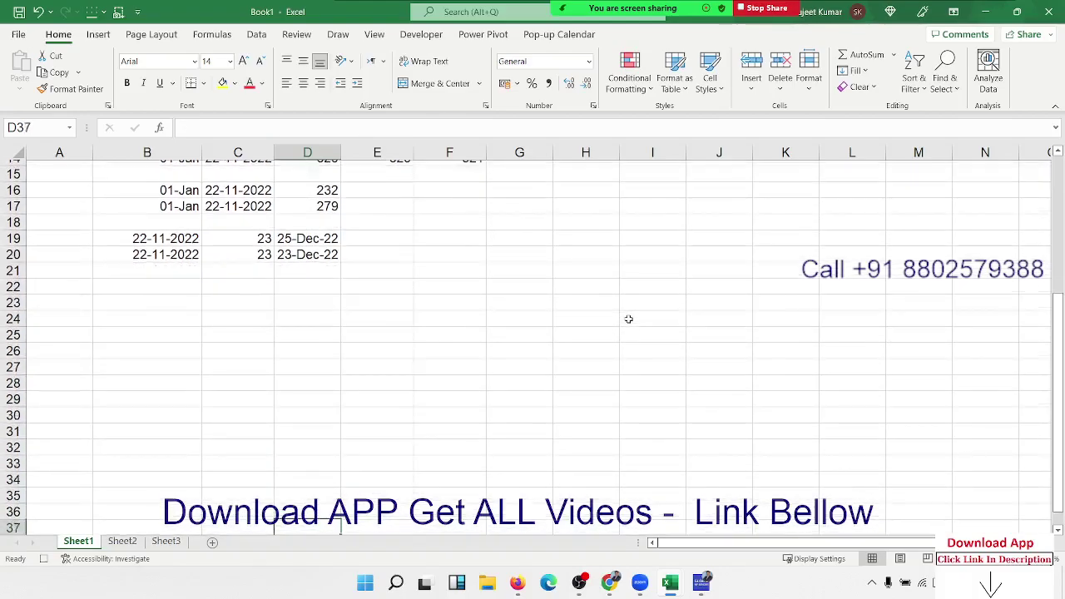
key("Down")
left_click(284, 233)
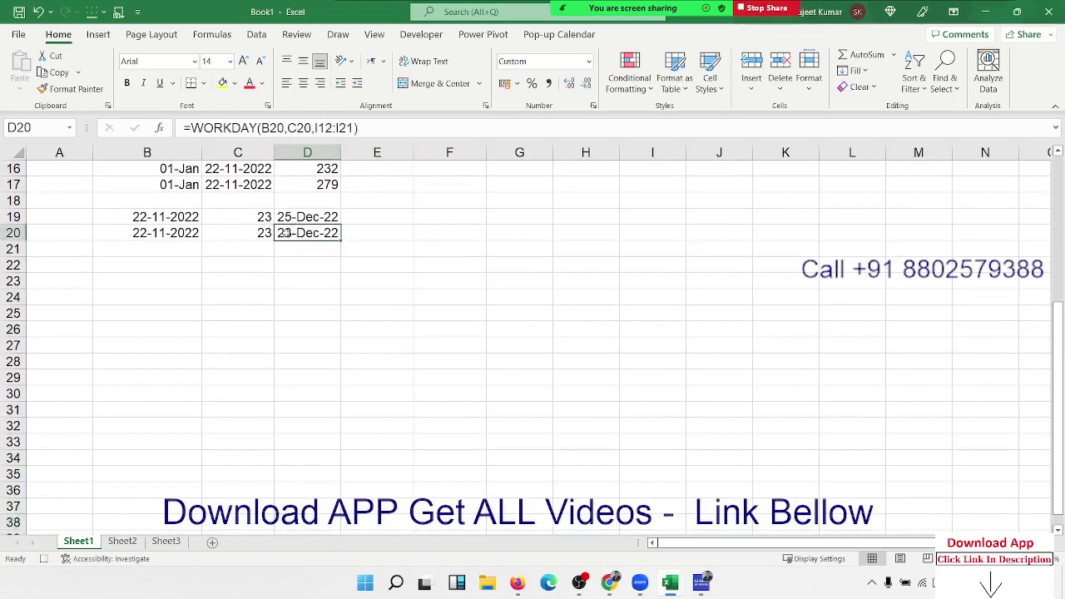
left_click(195, 265)
left_click(162, 281)
type("1/")
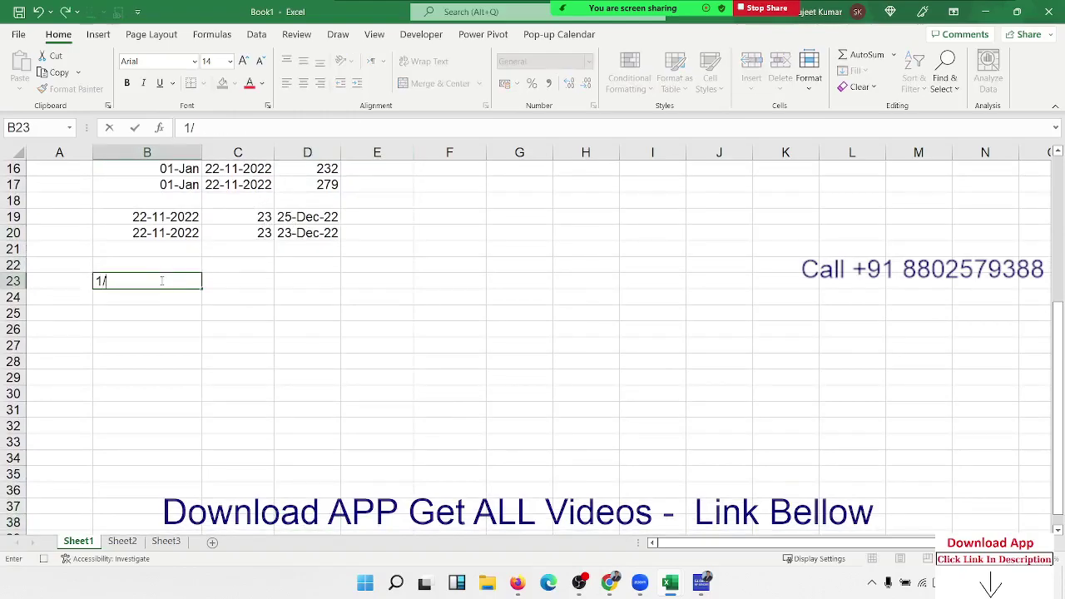
key("Tab")
left_click(162, 280)
type("1")
type("/1")
key("ctrl+Return")
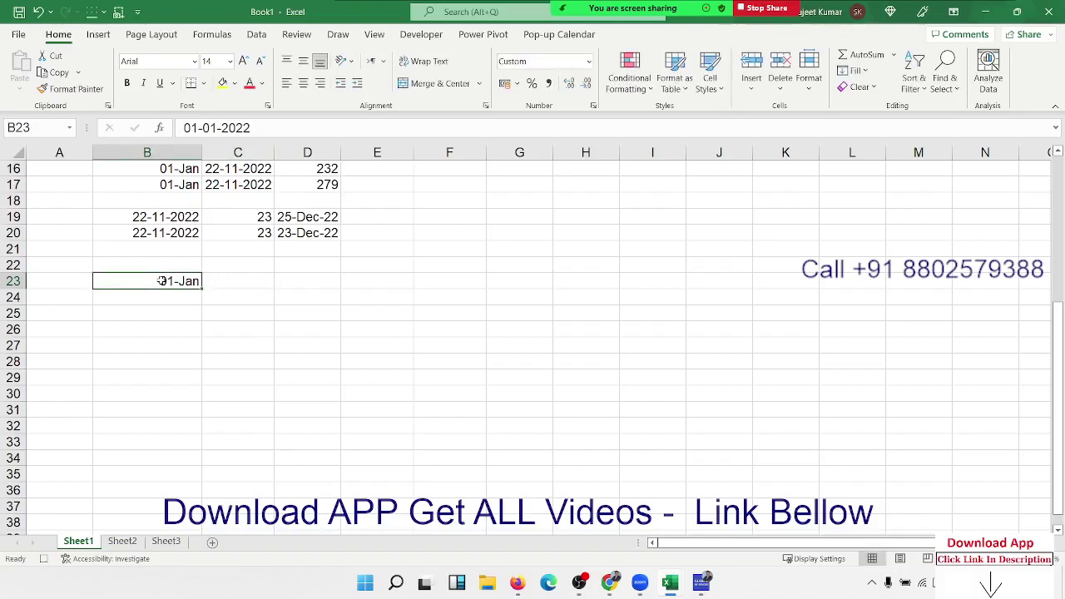
key("ctrl+semicolon")
key("Tab")
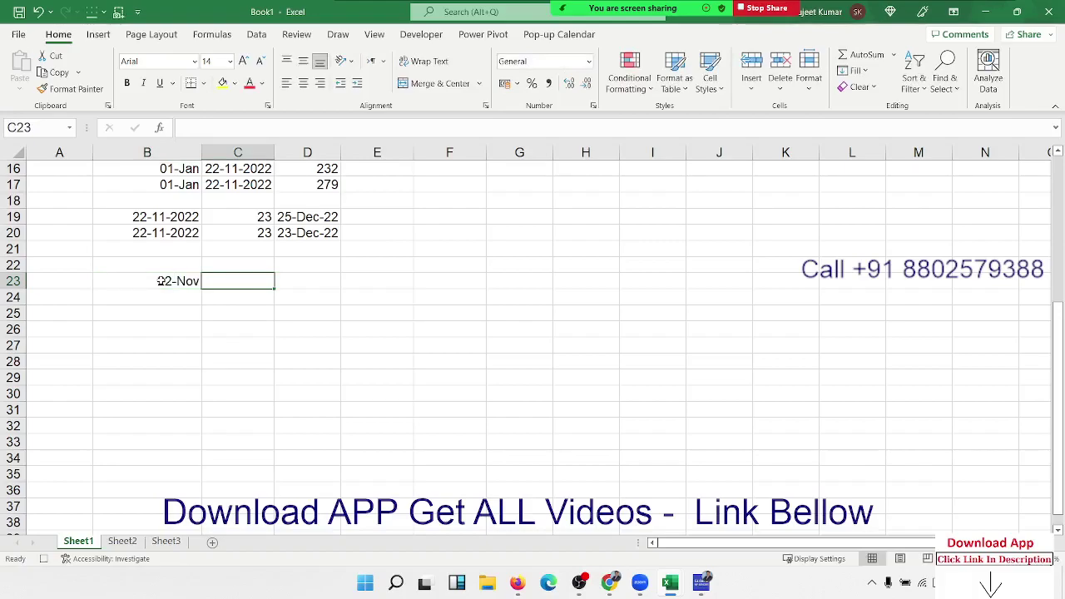
Enter =EOMONTH(B23,0) in C23 and format it as a date, showing 30-Nov-22.
type("=eo")
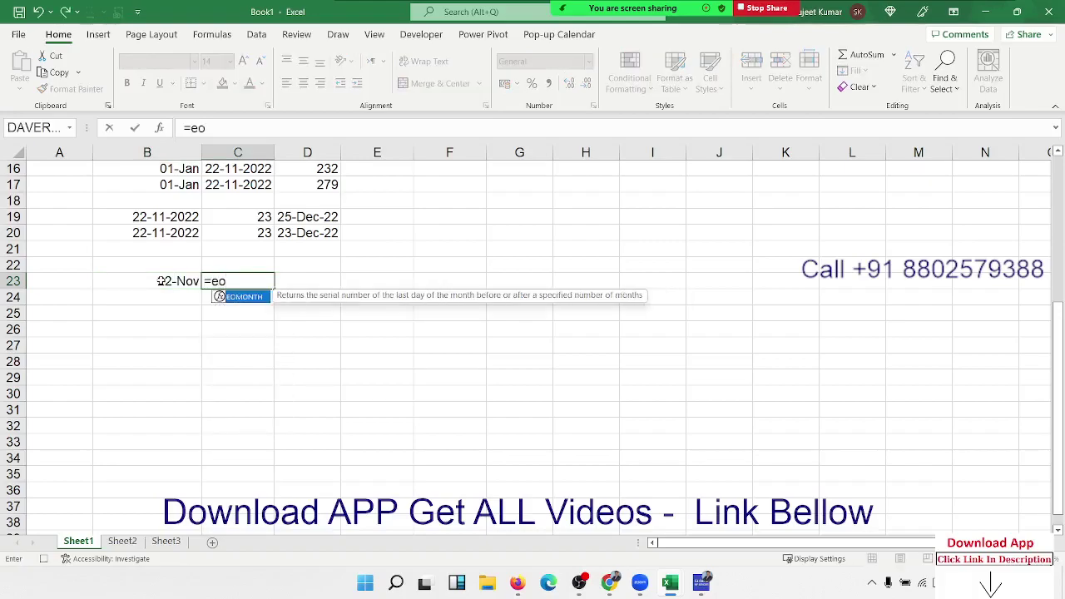
key("Tab")
left_click(160, 282)
type(",")
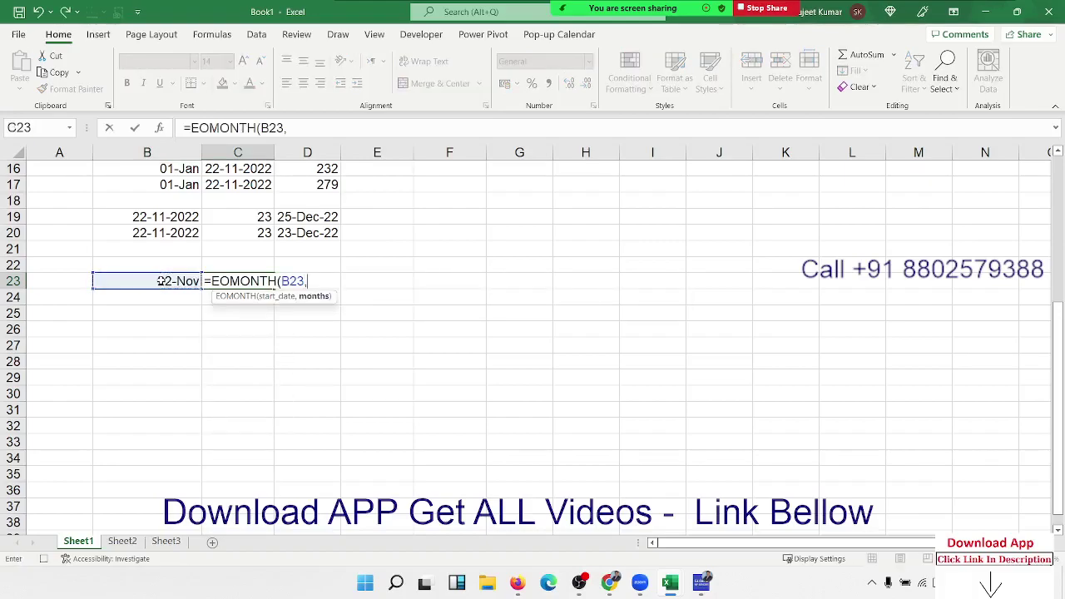
type("0")
key("Return")
key("Up")
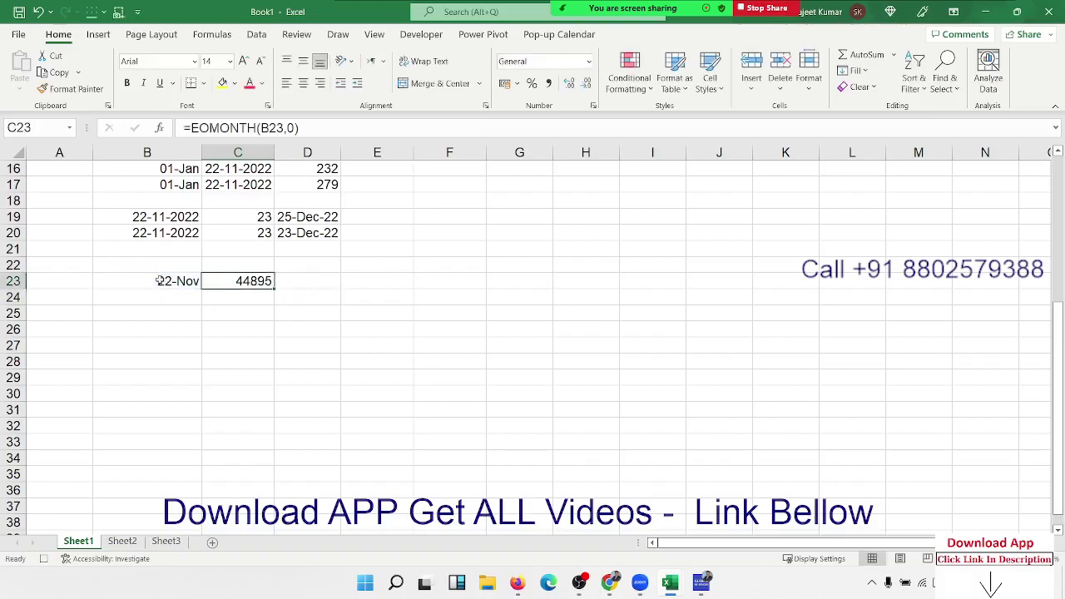
key("ctrl+shift+3")
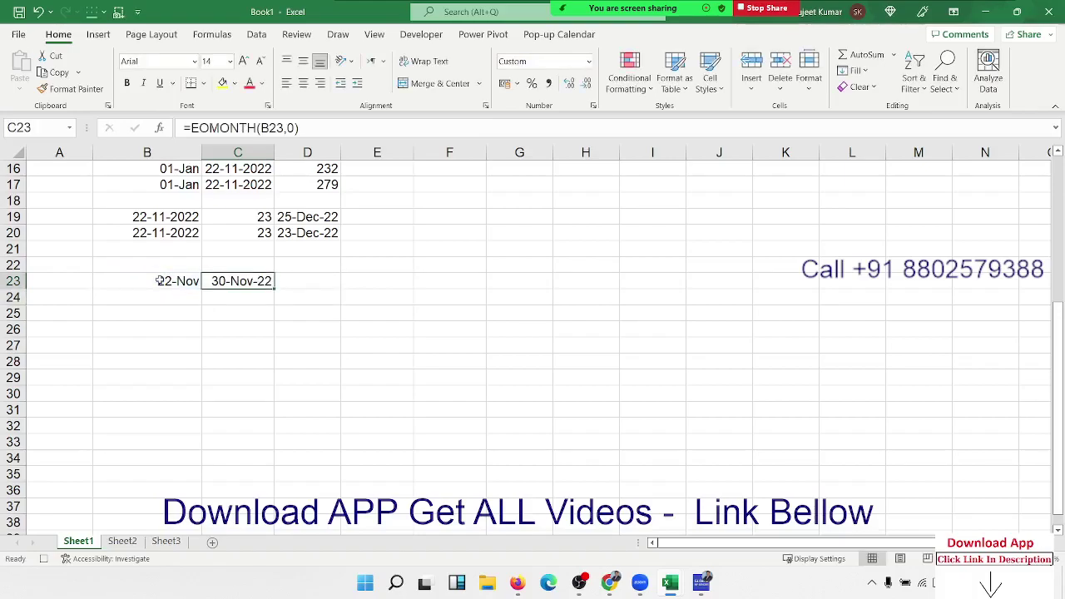
left_click(160, 281)
key("Right")
key("Right")
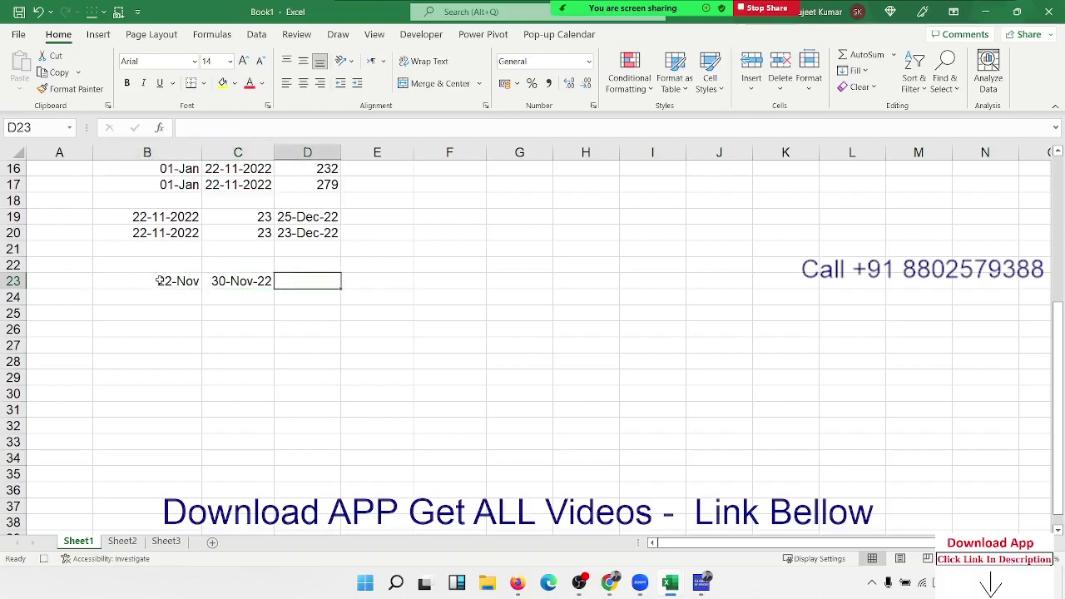
Move the 30-Nov-22 month-end result from C23 down to C24.
key("Left")
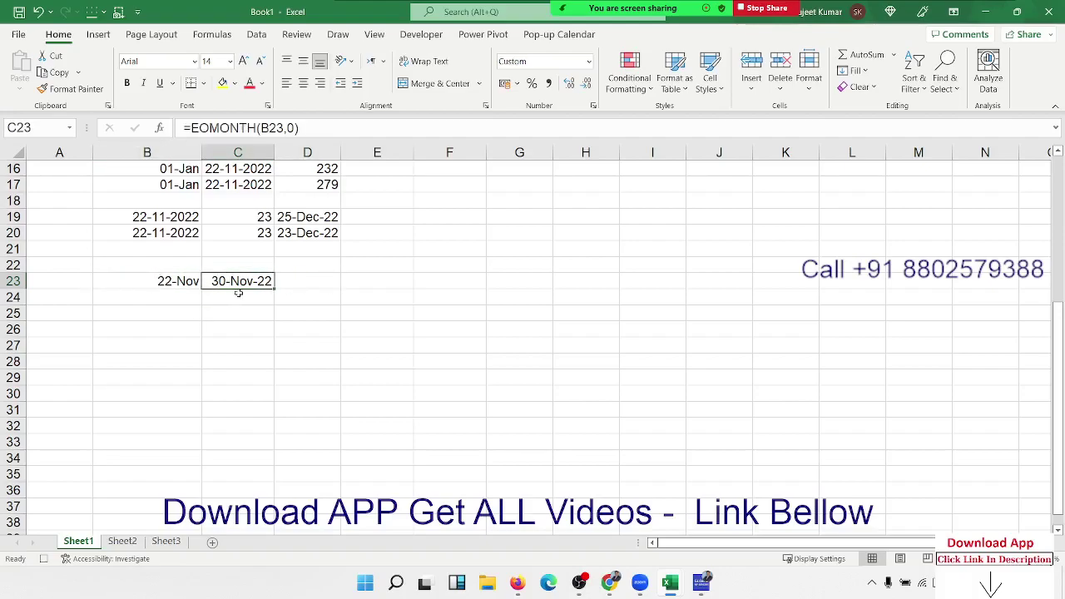
left_click_drag(242, 289, 242, 304)
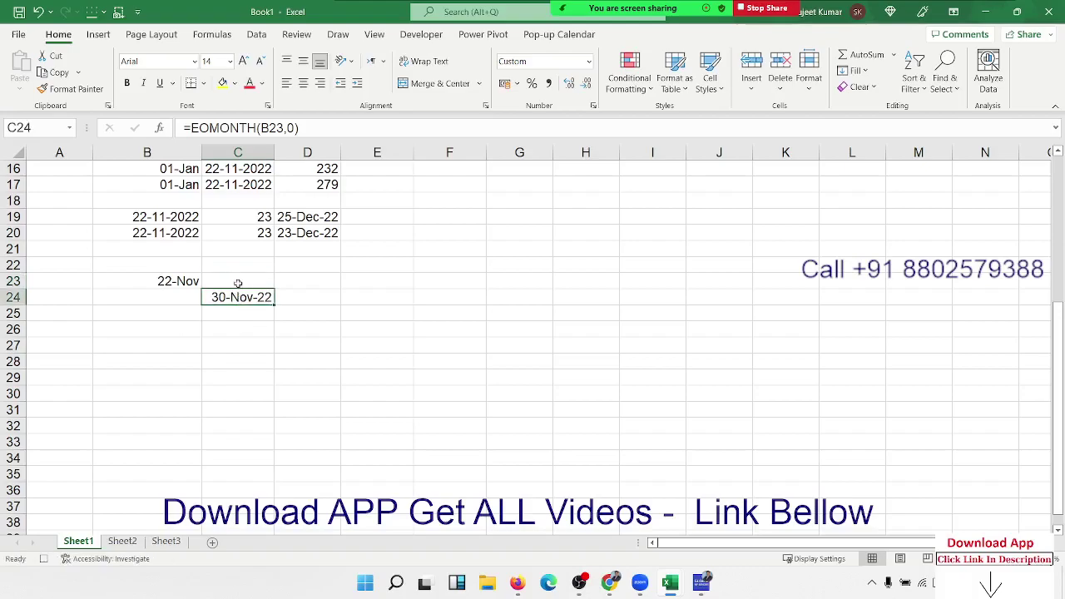
left_click(238, 281)
type("=EO")
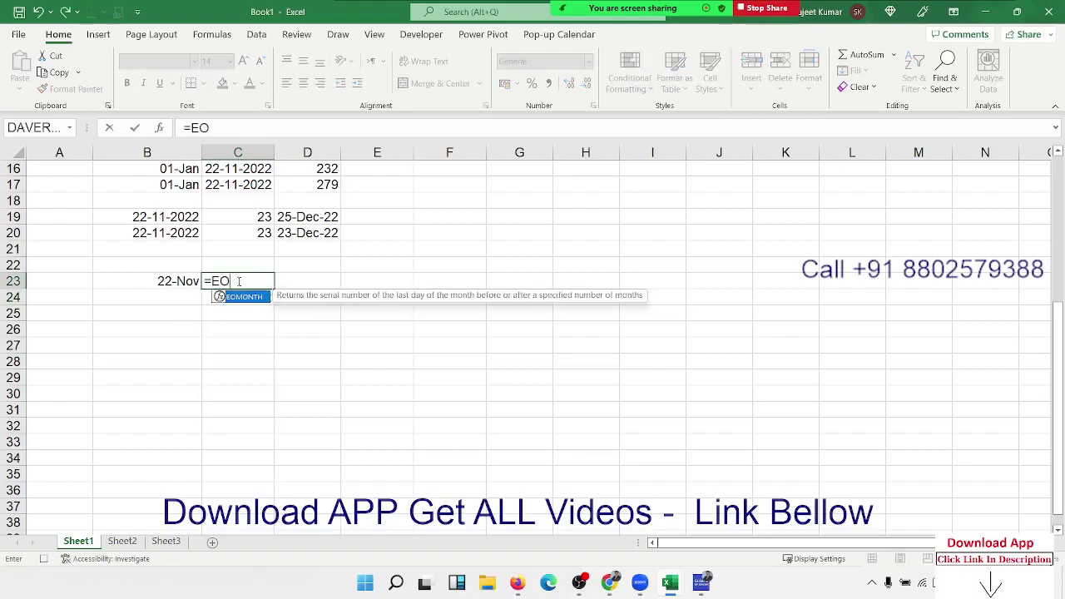
key("Escape")
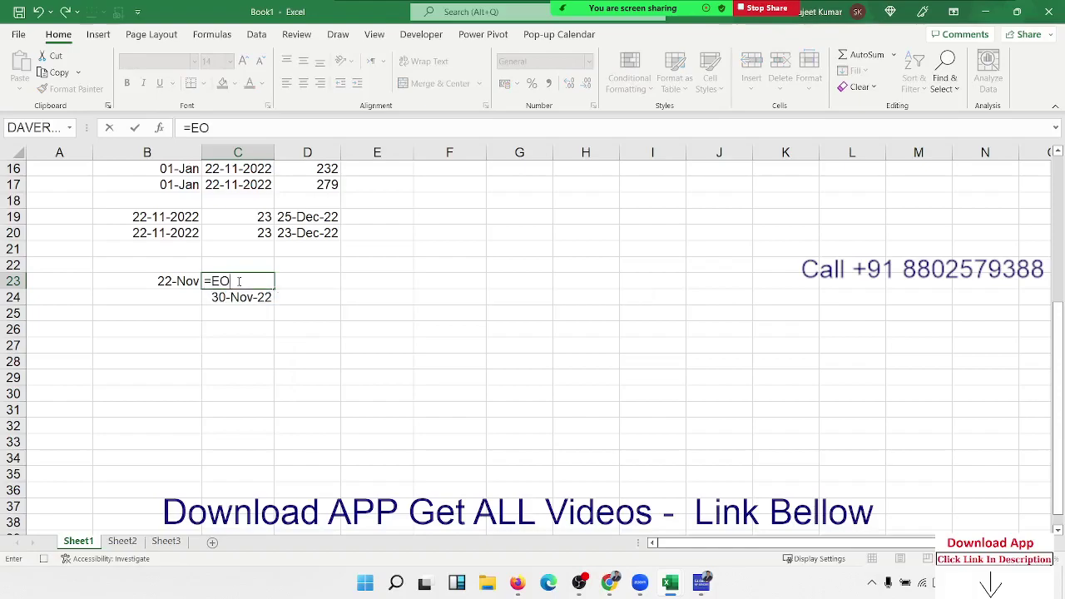
key("Tab")
left_click(237, 281)
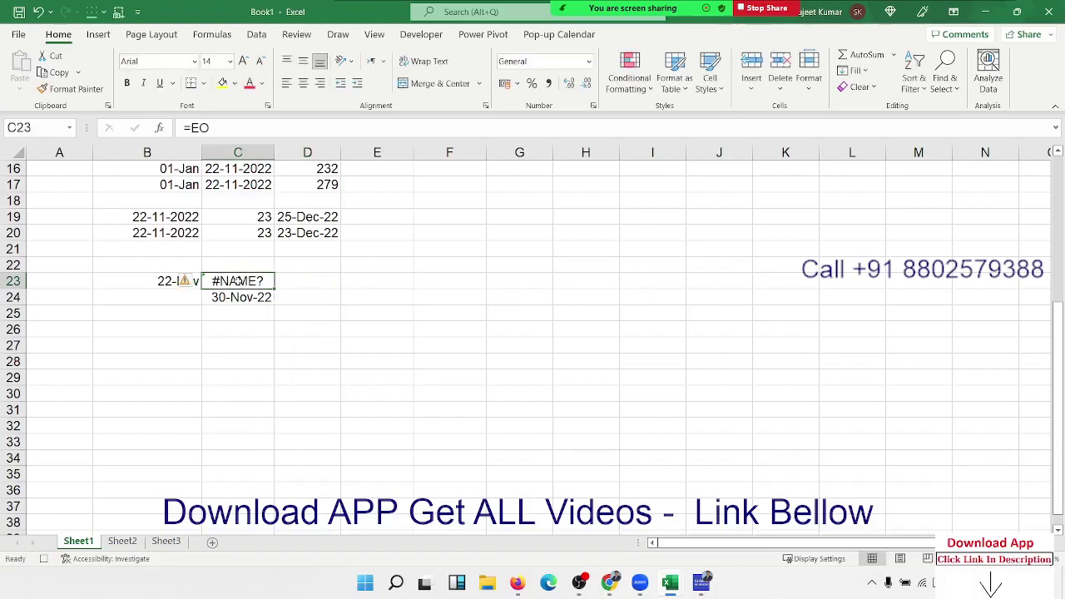
Enter =EOMONTH(B23,-1)+1 in C23 to show the month's first day, 01-Nov.
type("=eo")
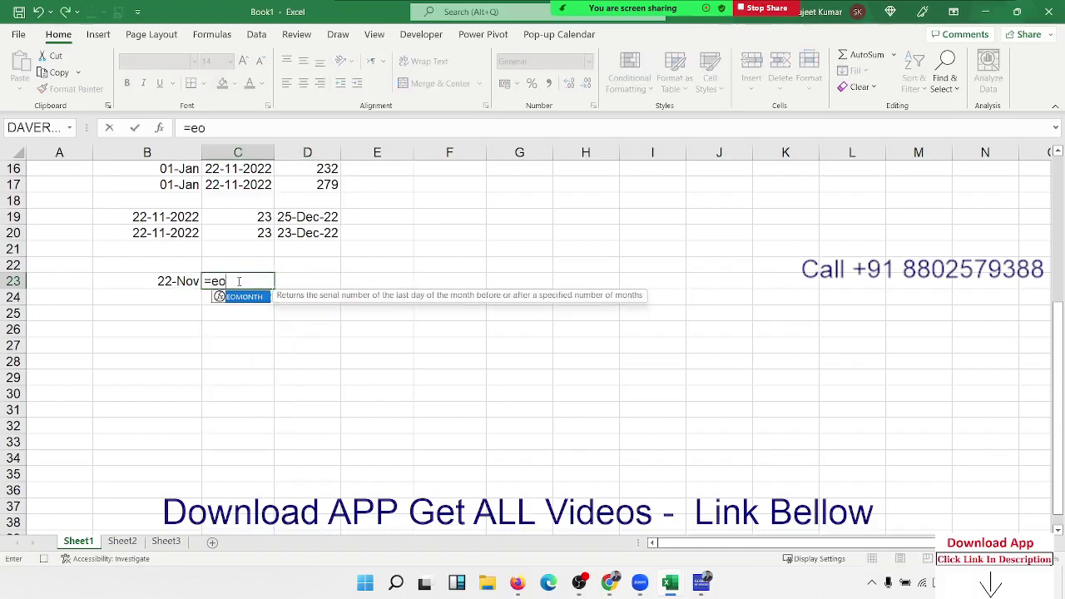
key("Tab")
key("Left")
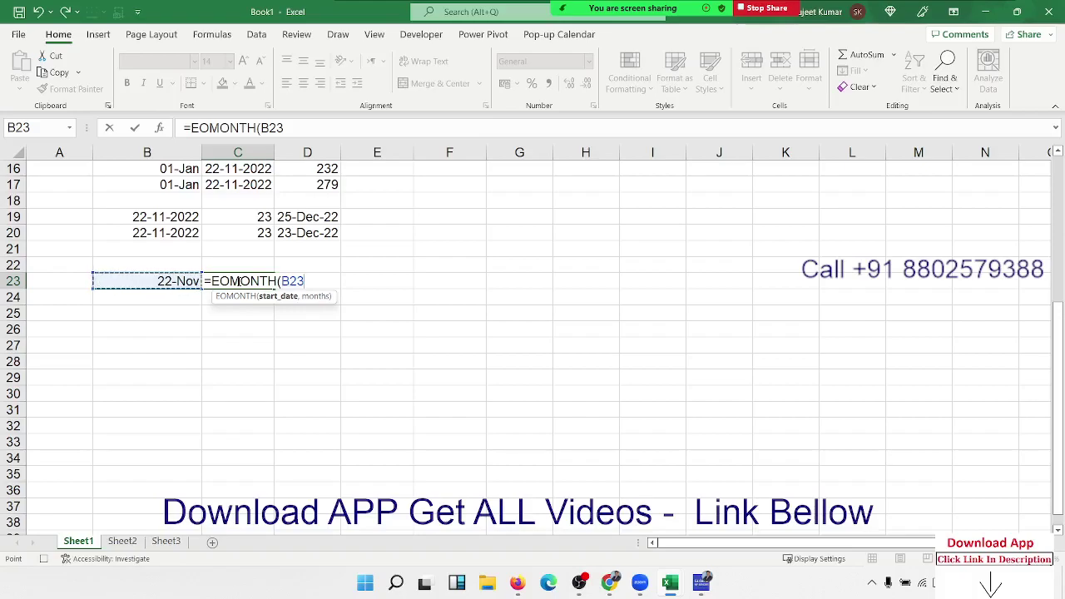
type(",")
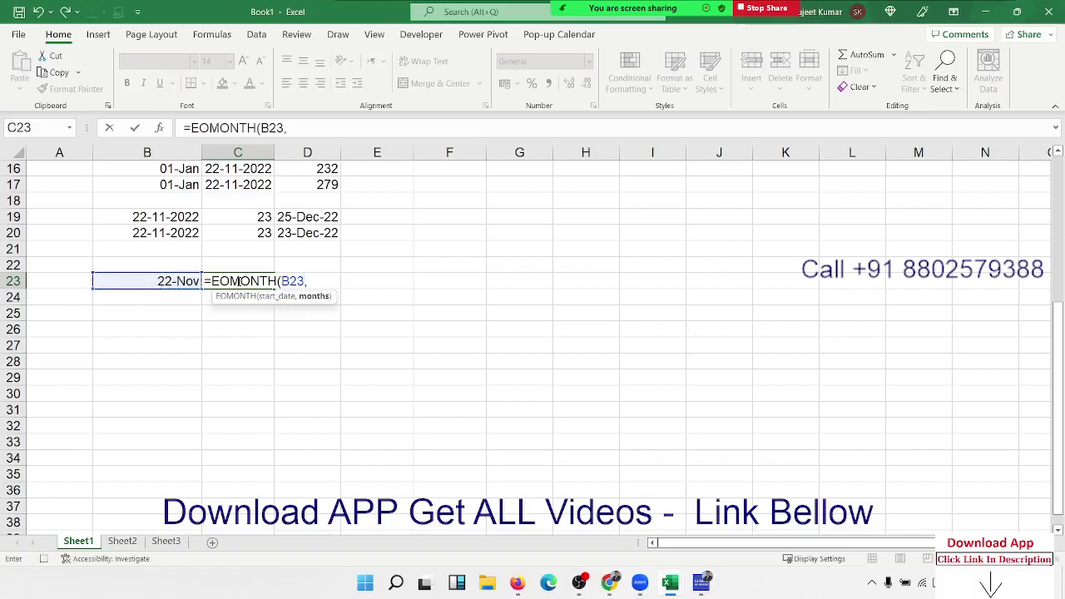
type("-1")
type(")")
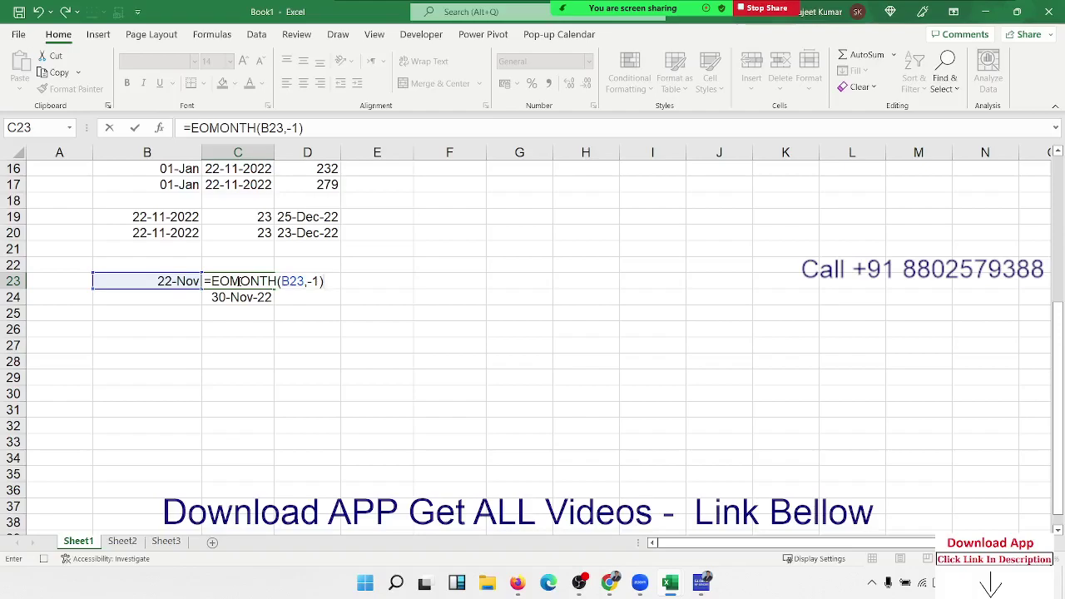
type("+1")
key("Return")
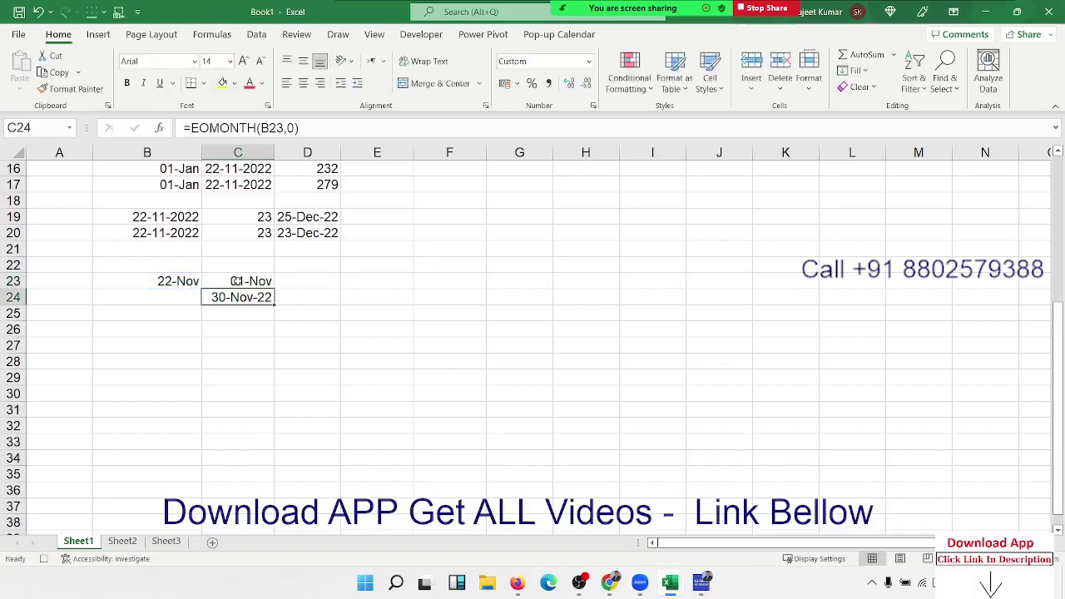
key("Up")
key("Down")
key("Down")
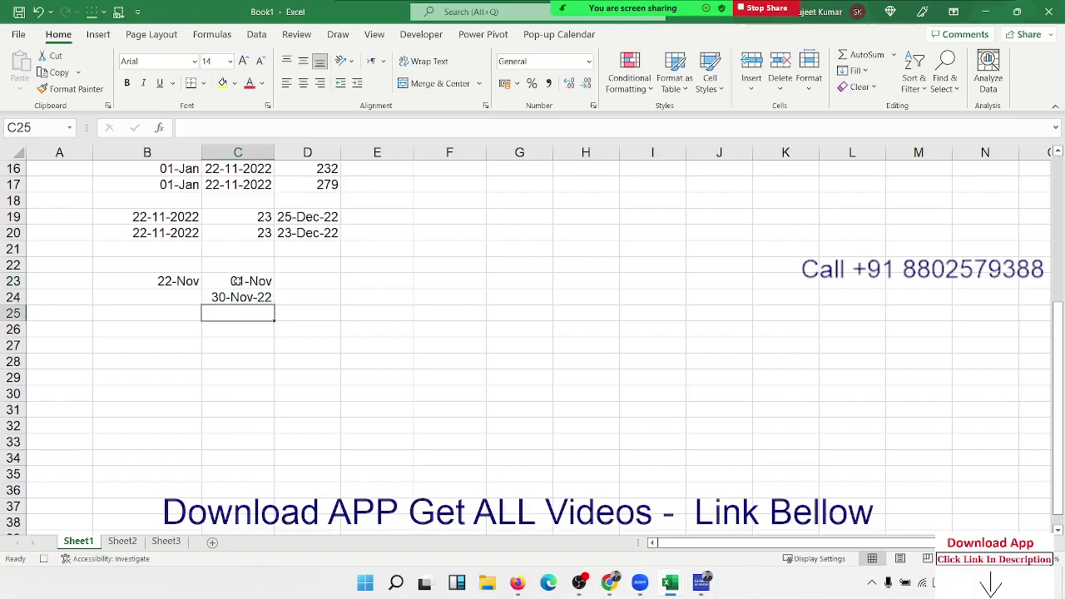
key("Up")
key("Left")
key("Up")
key("Right")
key("Down")
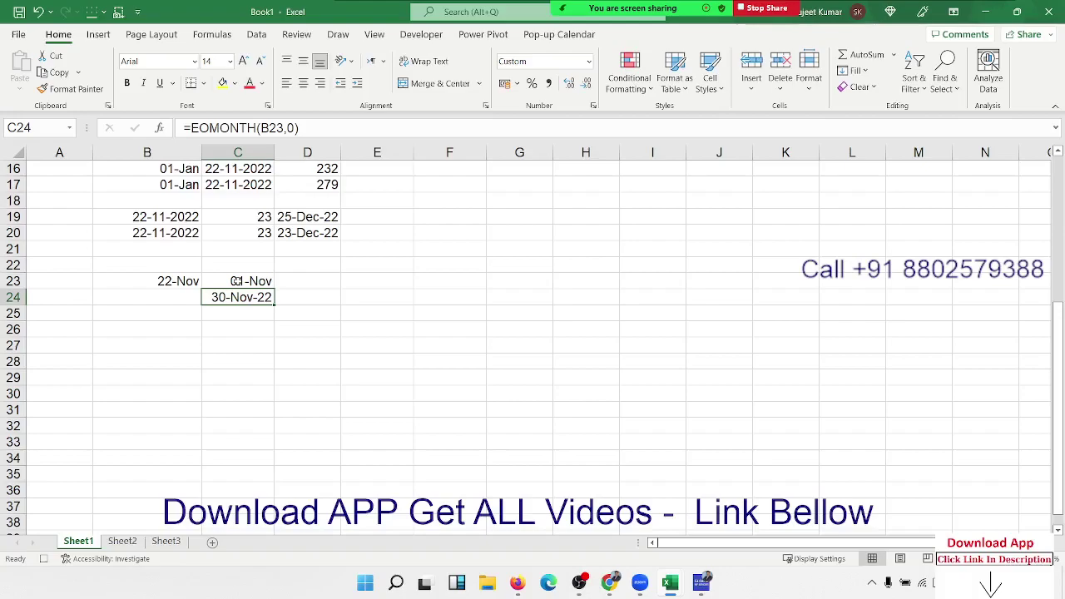
left_click(261, 284)
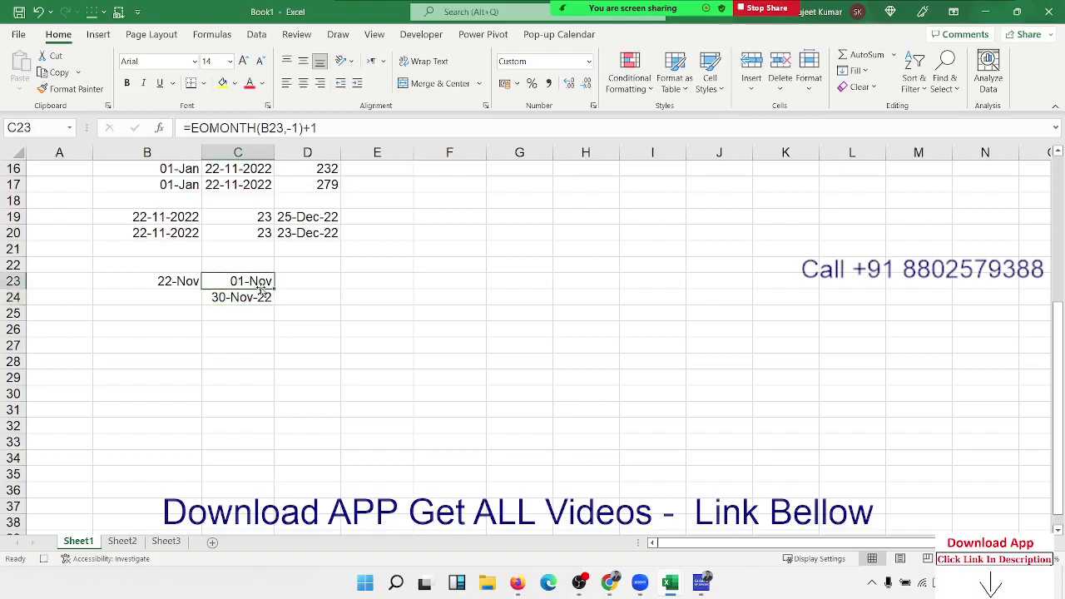
left_click(260, 295)
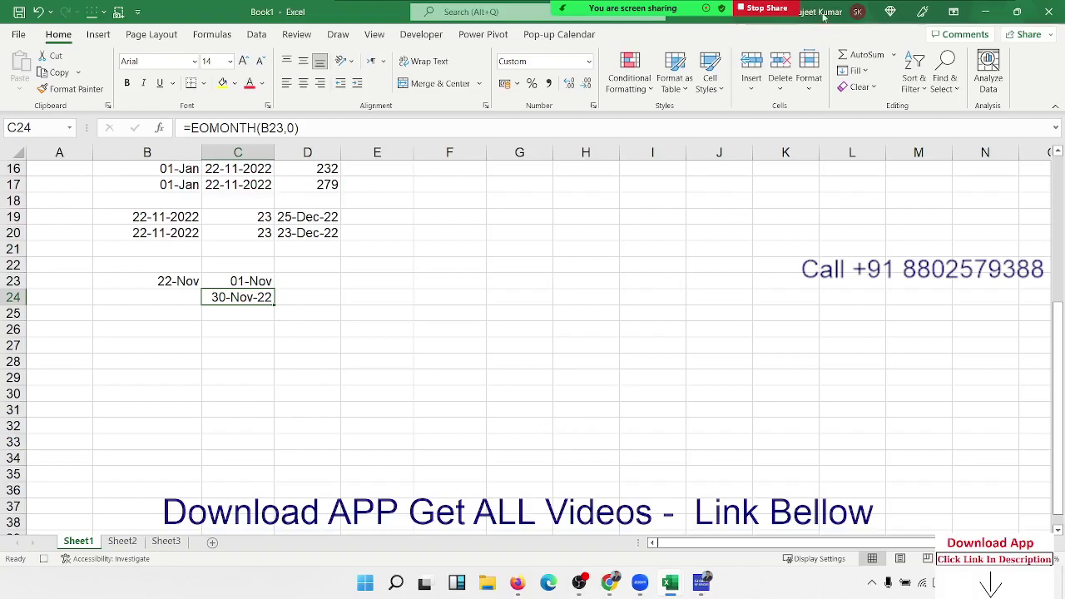
left_click(1048, 12)
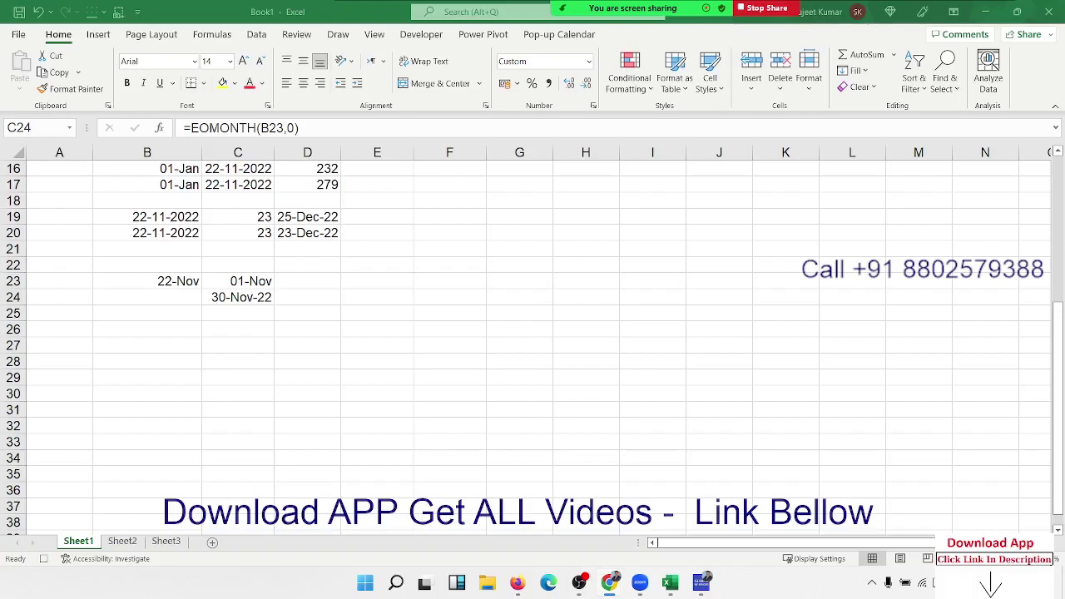
left_click(248, 300)
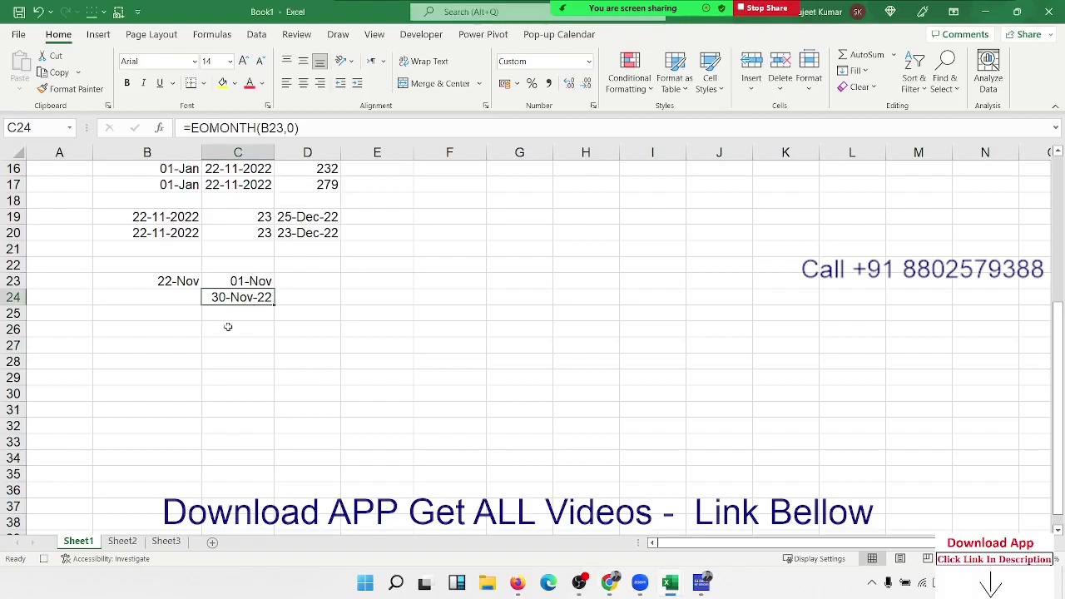
left_click(191, 337)
Type text date '1-6-2022 in B26 and convert it with =DATEVALUE(B26) in C26, shown as 01-Jun-22.
type("'1")
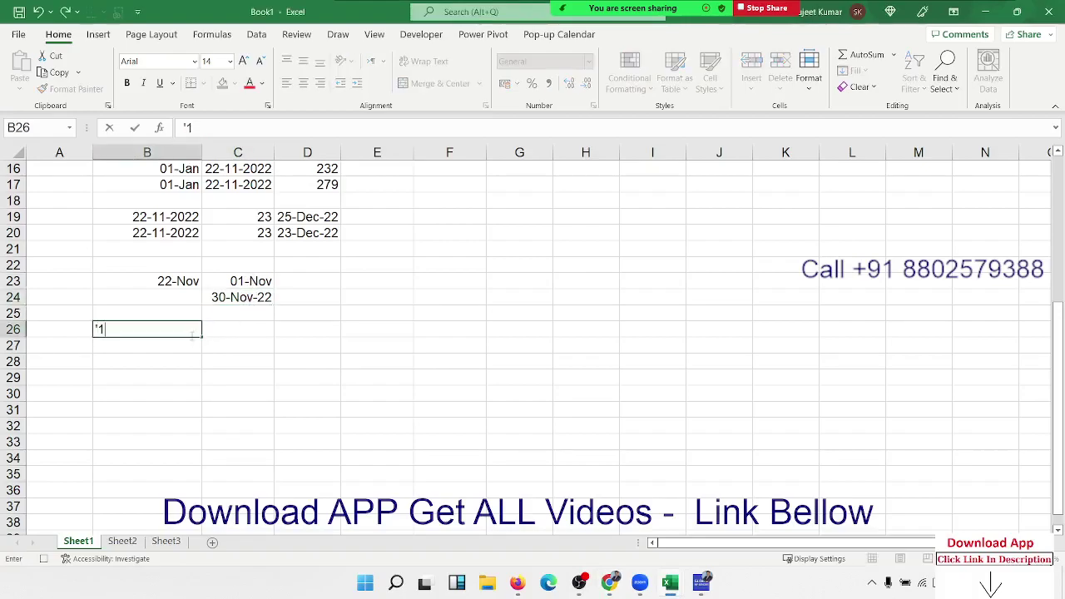
type("-6")
type("-2022")
key("Tab")
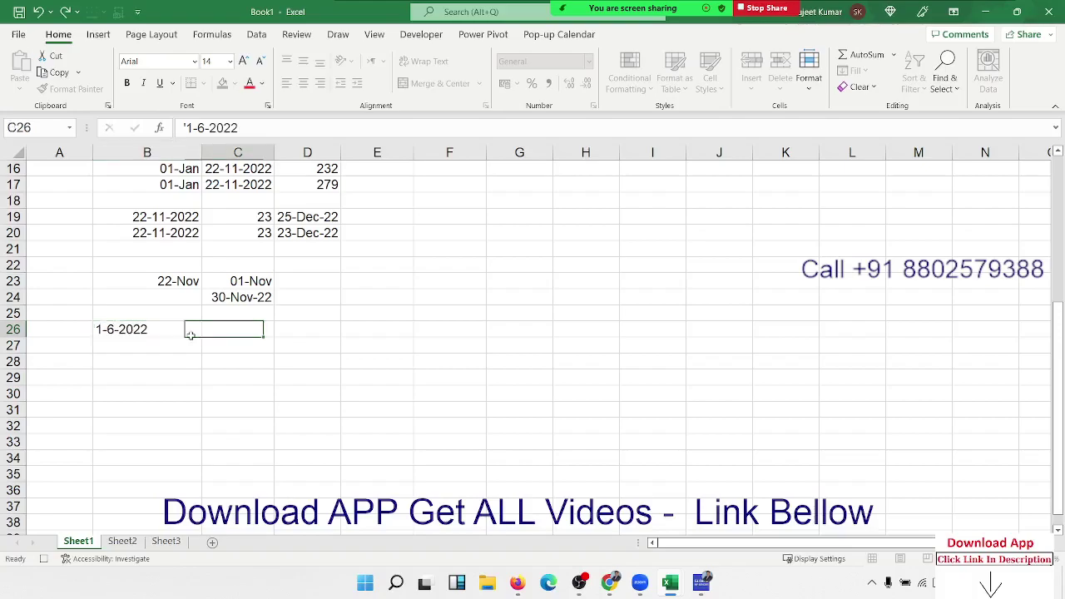
type("=")
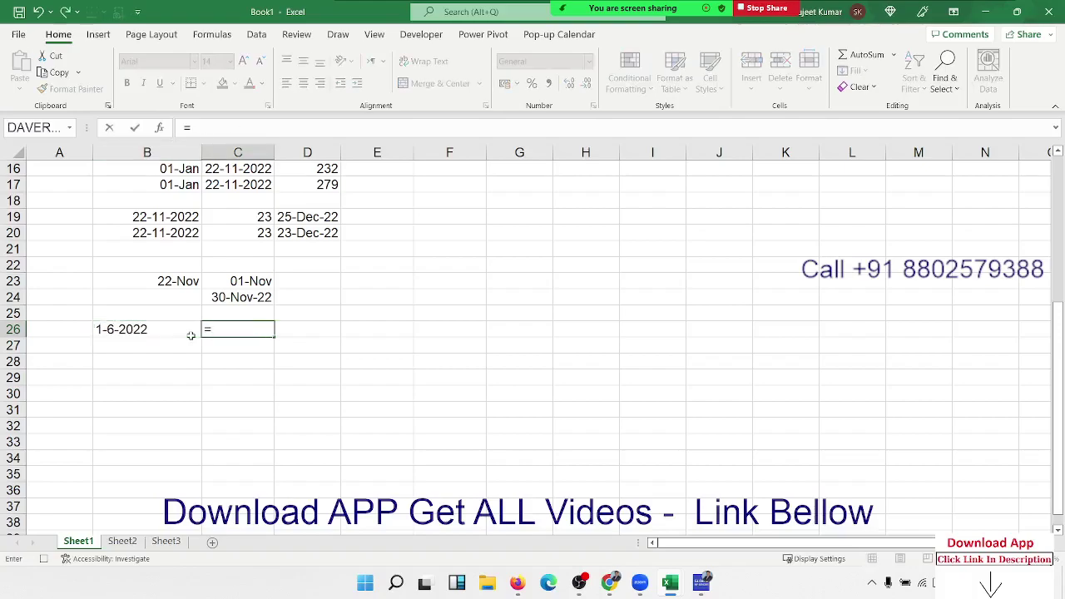
type("da")
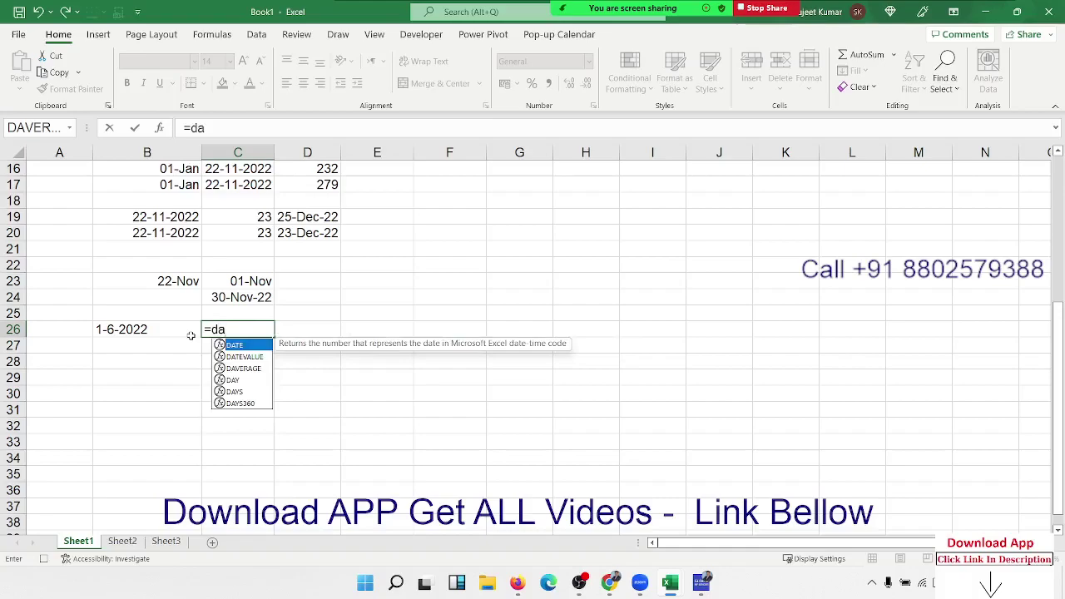
key("Down")
key("Tab")
left_click(190, 336)
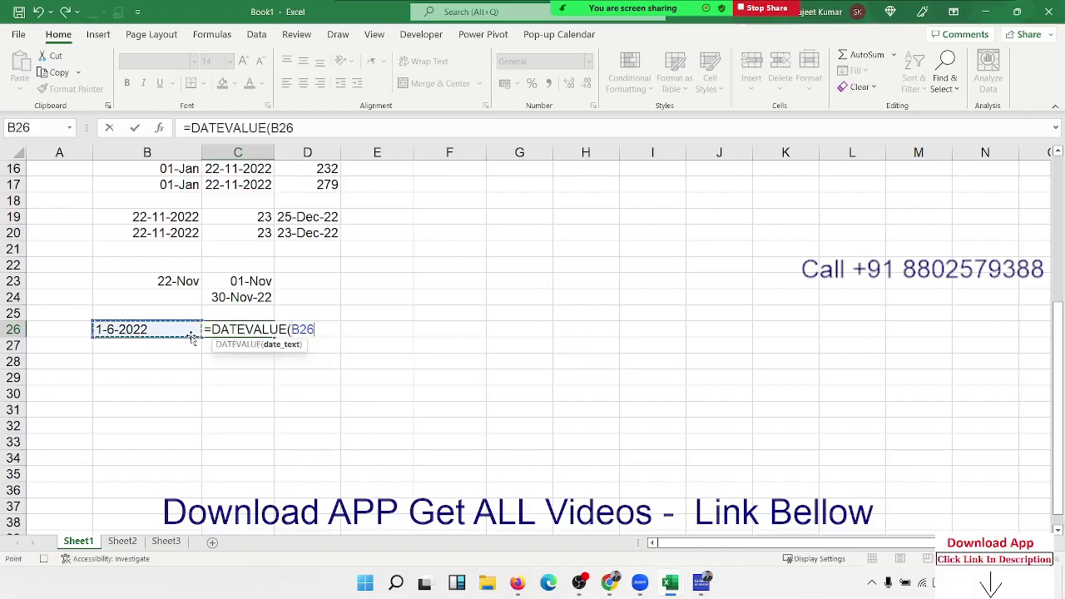
key("Return")
key("Up")
key("ctrl+shift+3")
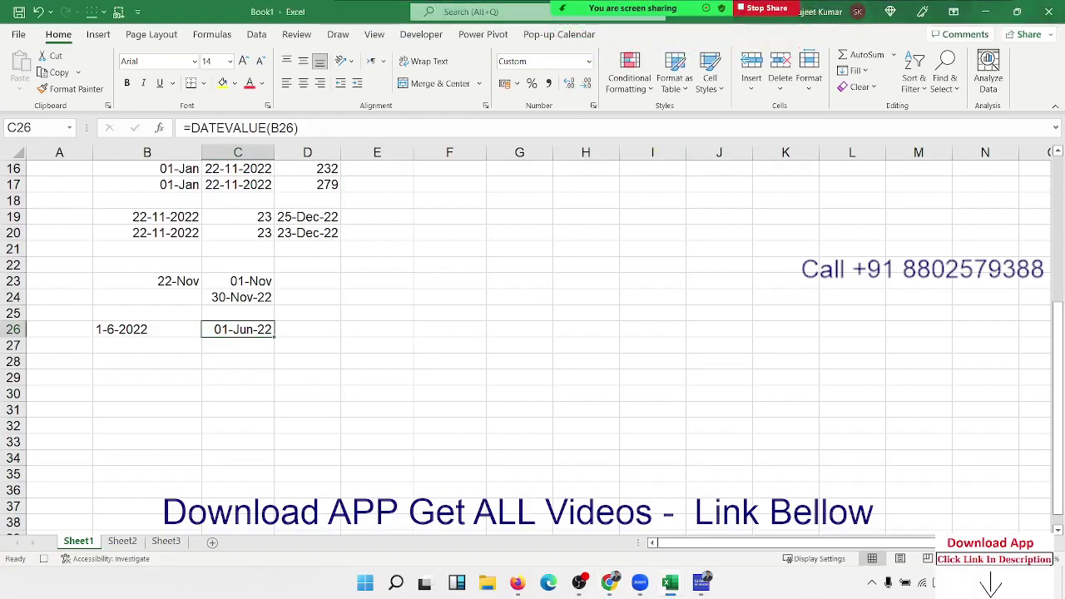
left_click(143, 343)
left_click(246, 332)
Enter 10:30:30 in B29, replacing a first try of 10:20.
left_click(175, 352)
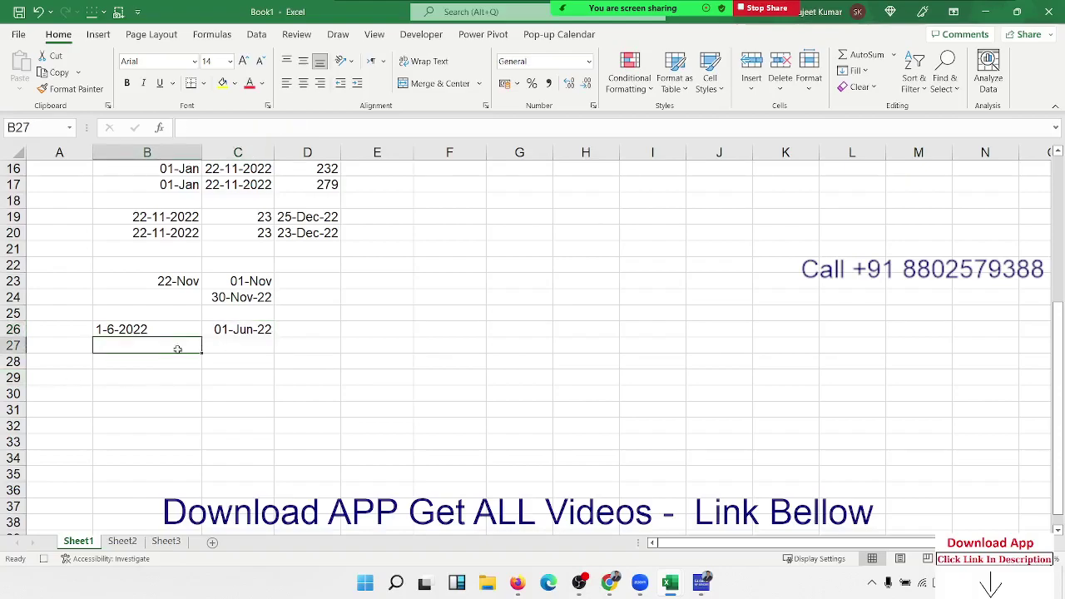
scroll(339, 317, "up", 3)
scroll(339, 317, "up", 2)
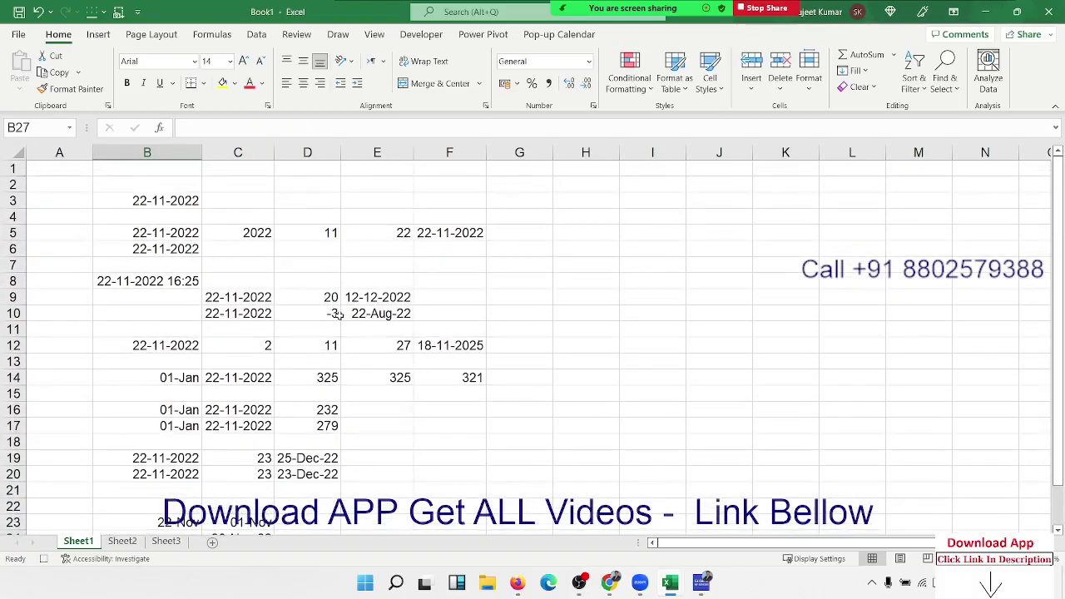
scroll(340, 316, "down", 10)
scroll(96, 305, "up", 3)
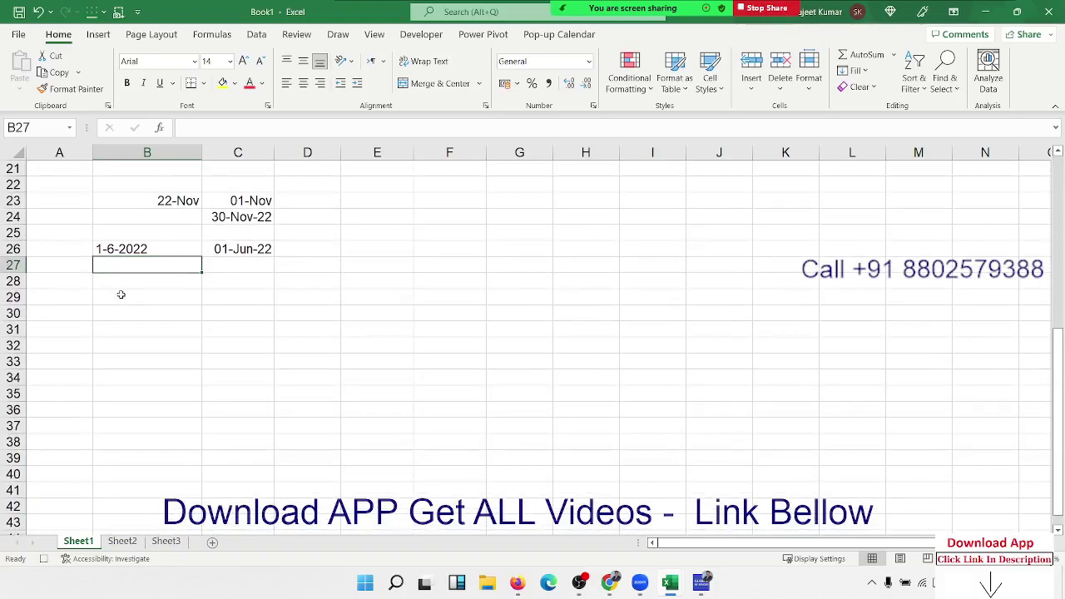
left_click(121, 295)
type("10")
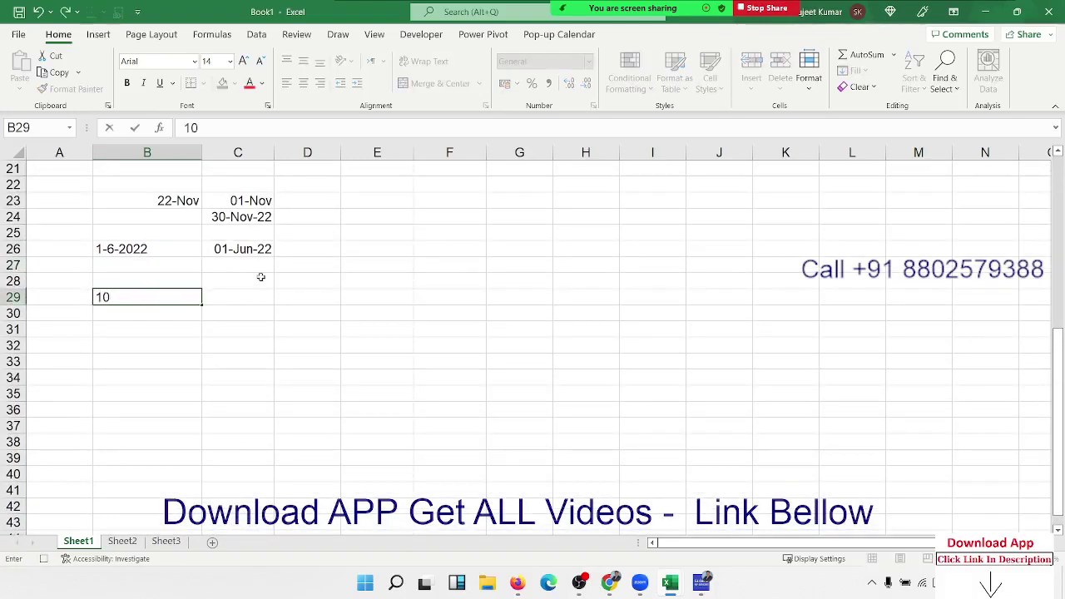
type(":20")
key("Tab")
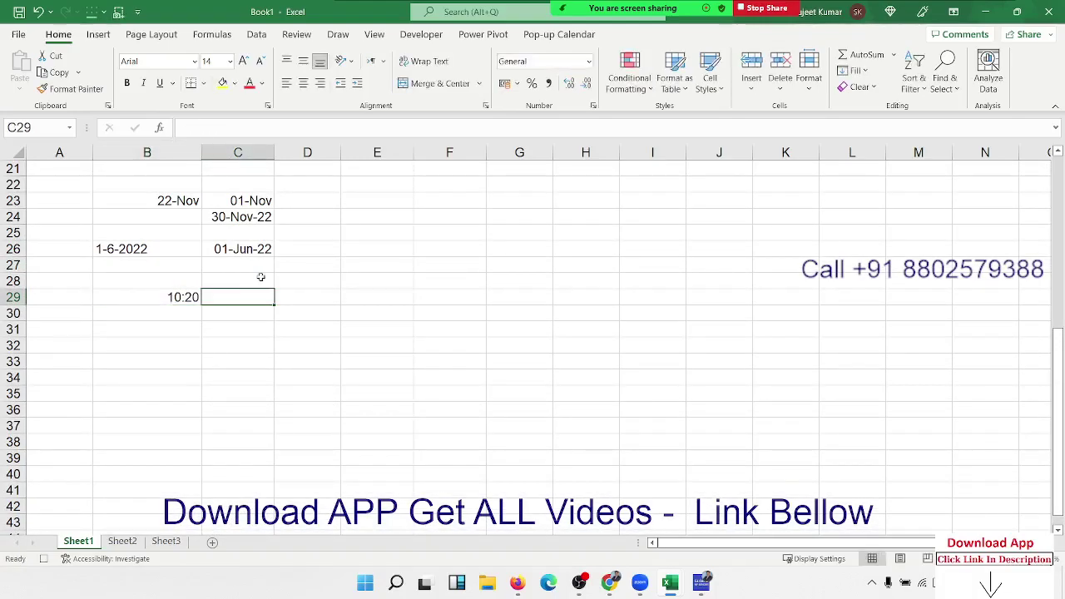
key("Left")
type("10:")
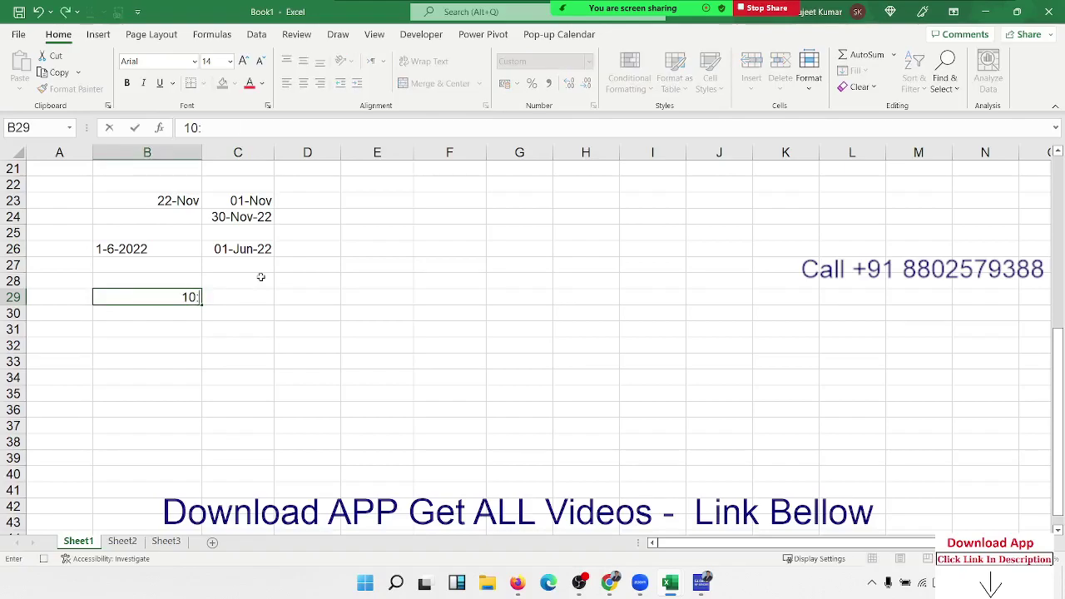
type("30")
type(":30")
key("Return")
key("Up")
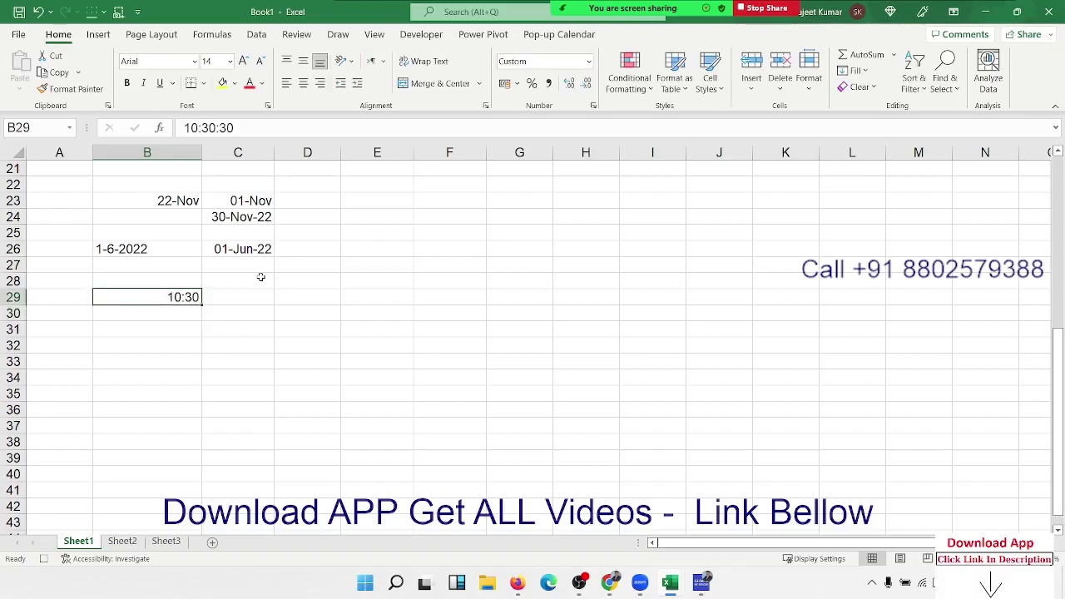
key("Right")
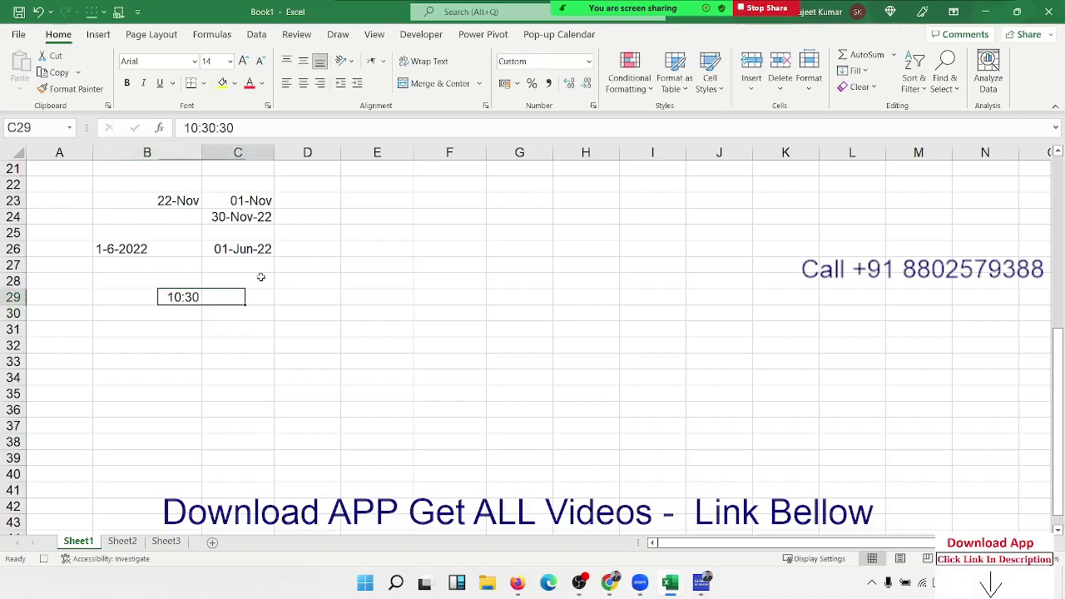
Enter =HOUR(B29) in C29 and =SECOND(B29) in D29.
type("=ho")
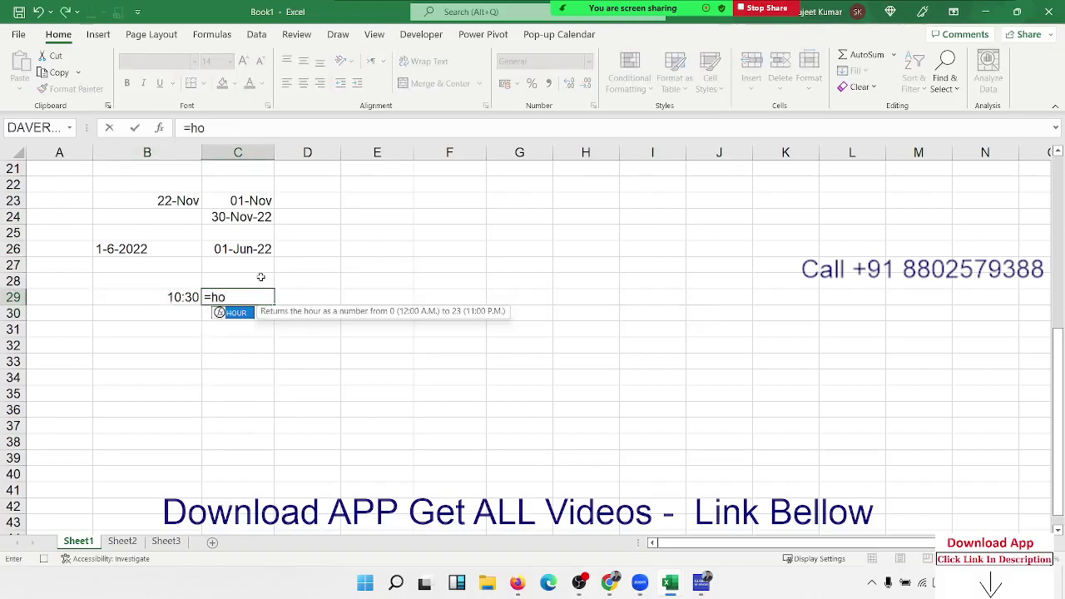
key("Tab")
key("Left")
key("Return")
key("Right")
key("Up")
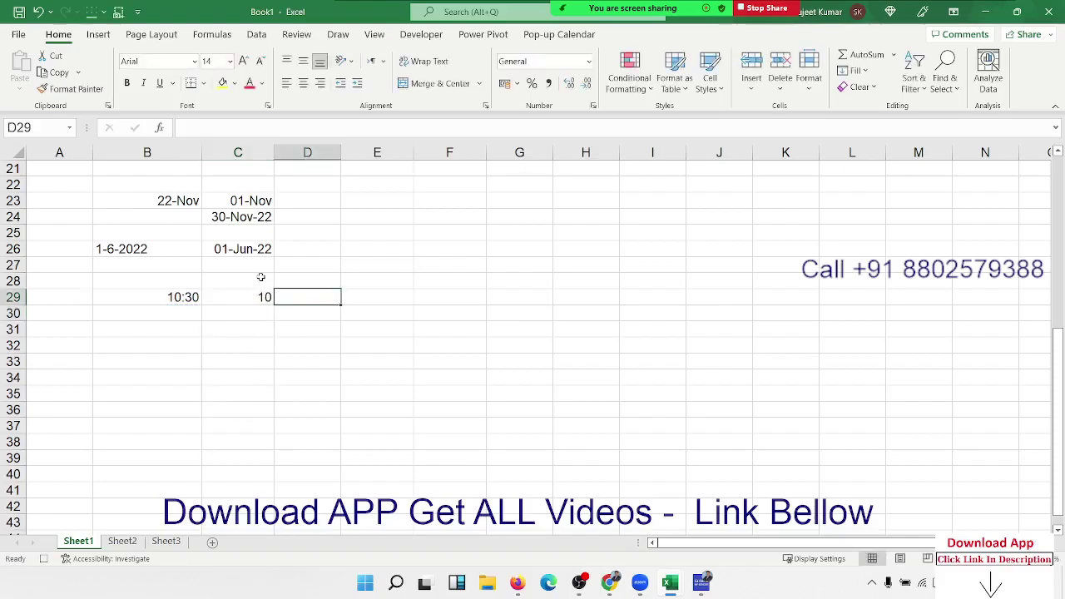
type("=se")
key("Down")
key("Down")
key("Down")
key("Tab")
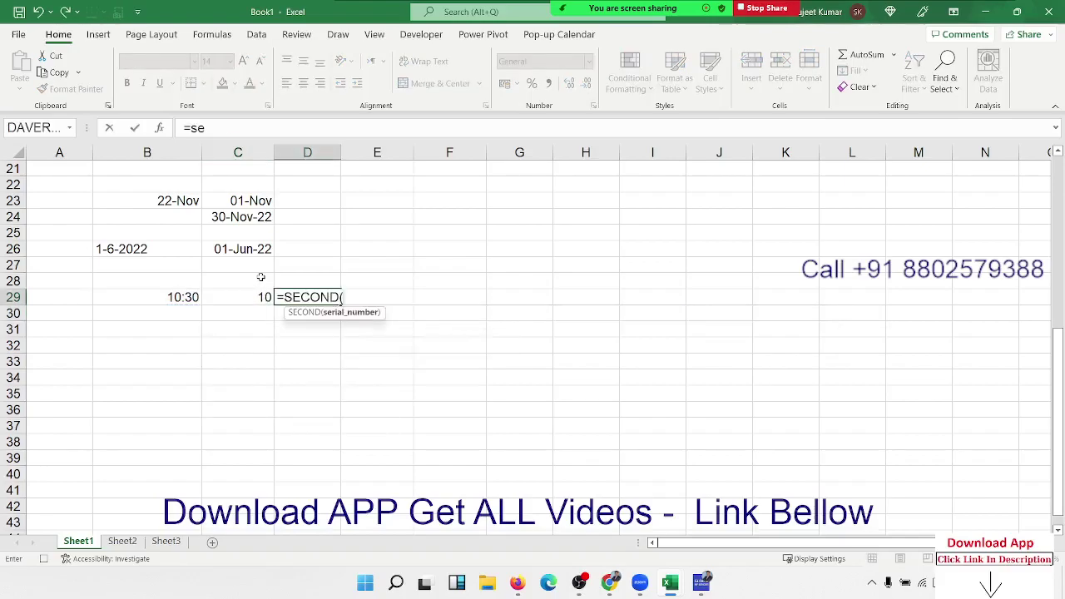
key("Left")
key("Left")
key("Tab")
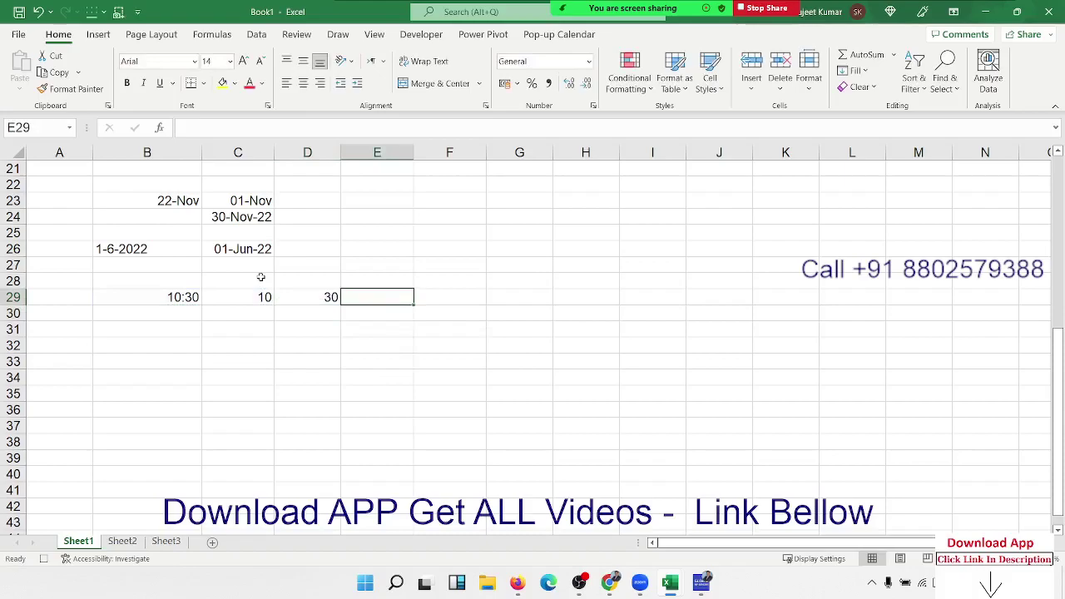
Enter =MINUTE(B29) in E29.
type("=min")
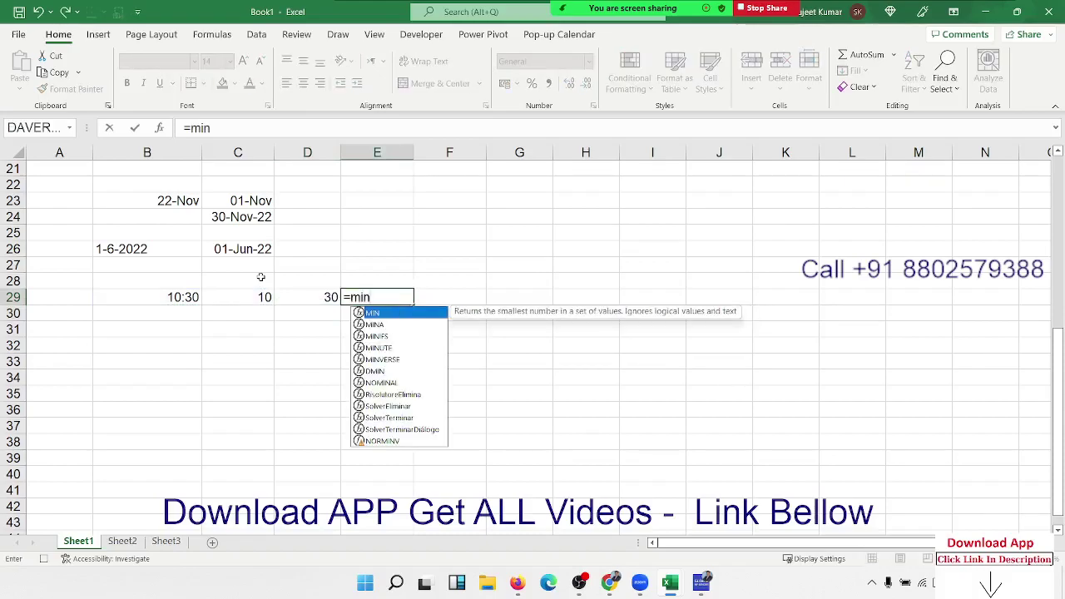
key("Down")
key("Down")
key("Down")
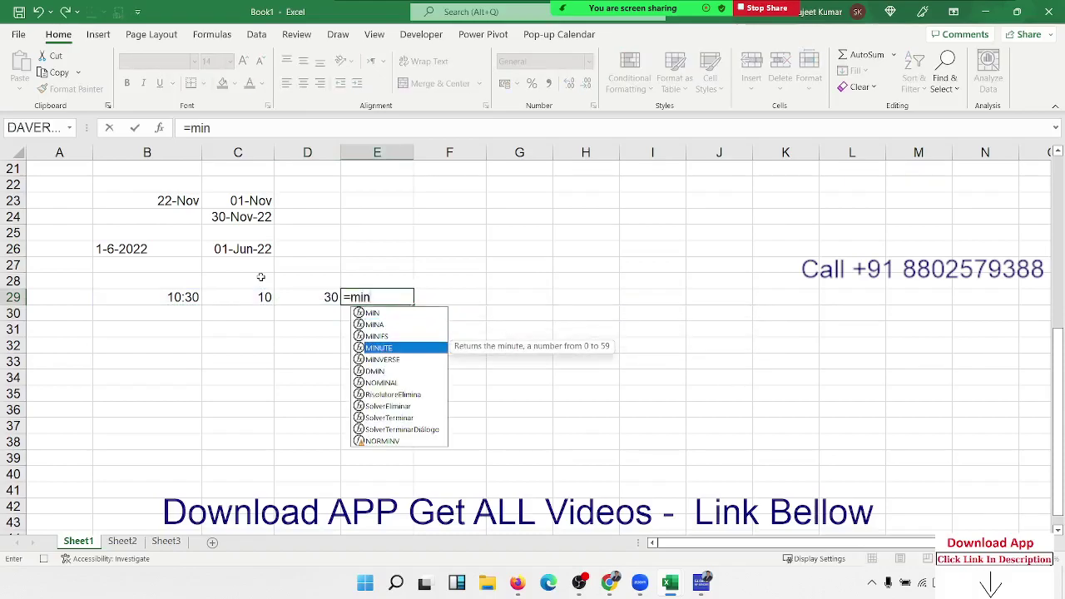
key("Tab")
key("Left")
key("Left")
key("Return")
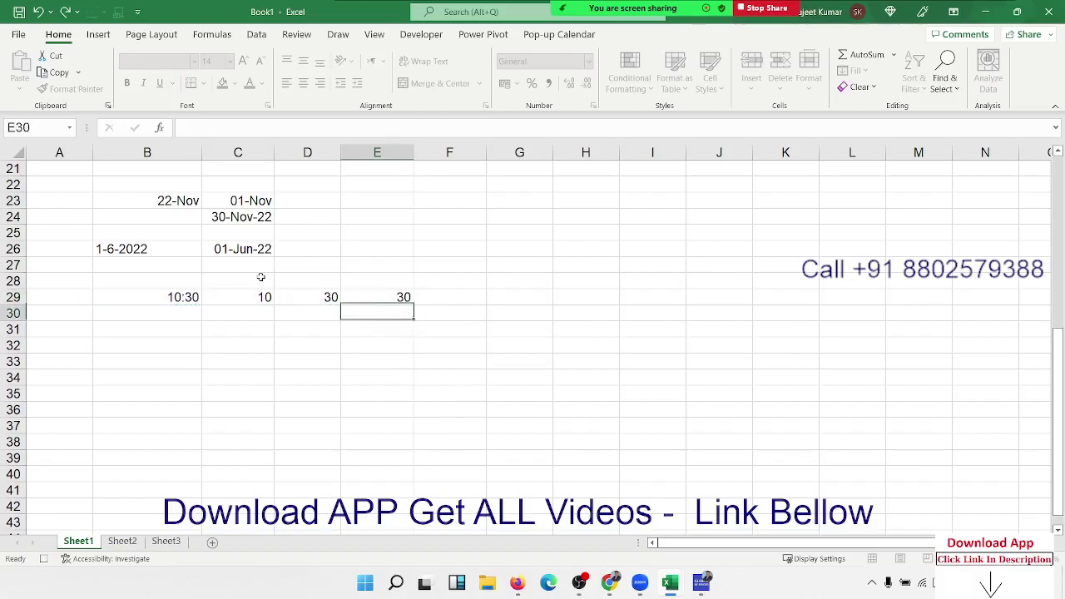
key("Up")
key("Right")
Rebuild the time in F29 with =TIME(C29,D29,E29), showing 10:30 AM.
type("=t")
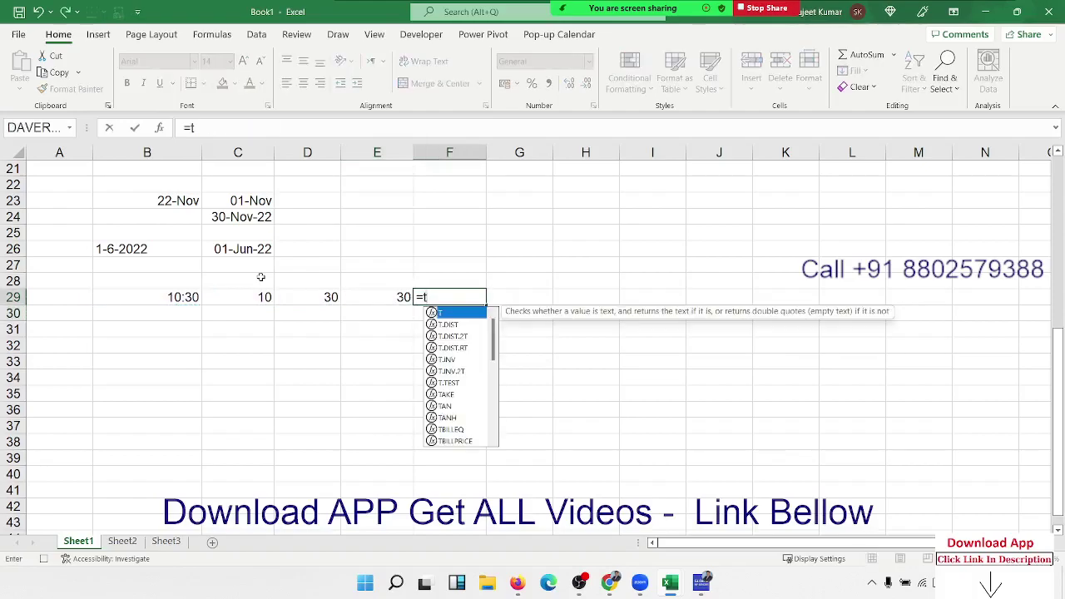
type("im")
key("Tab")
key("Left")
key("Left")
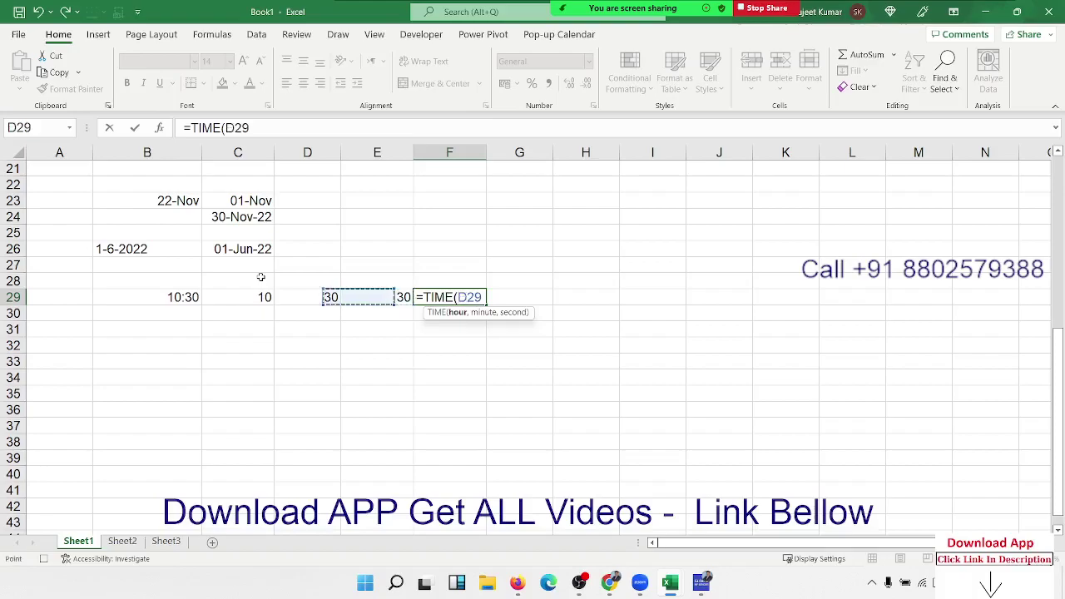
key("Left")
type(",")
key("Left")
key("Left")
type(",")
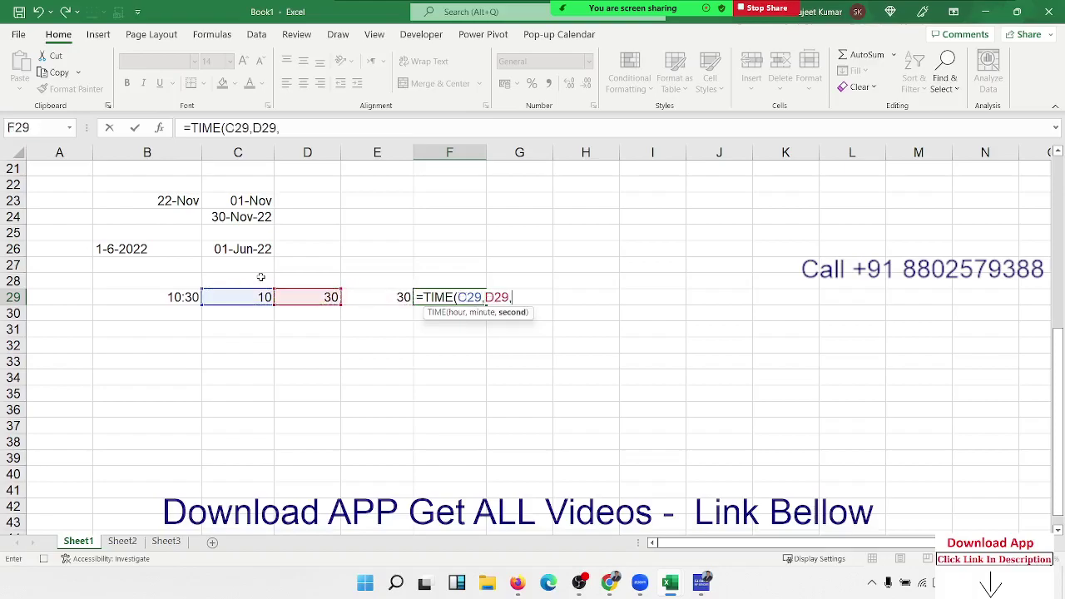
key("Left")
key("Left")
key("Right")
key("Return")
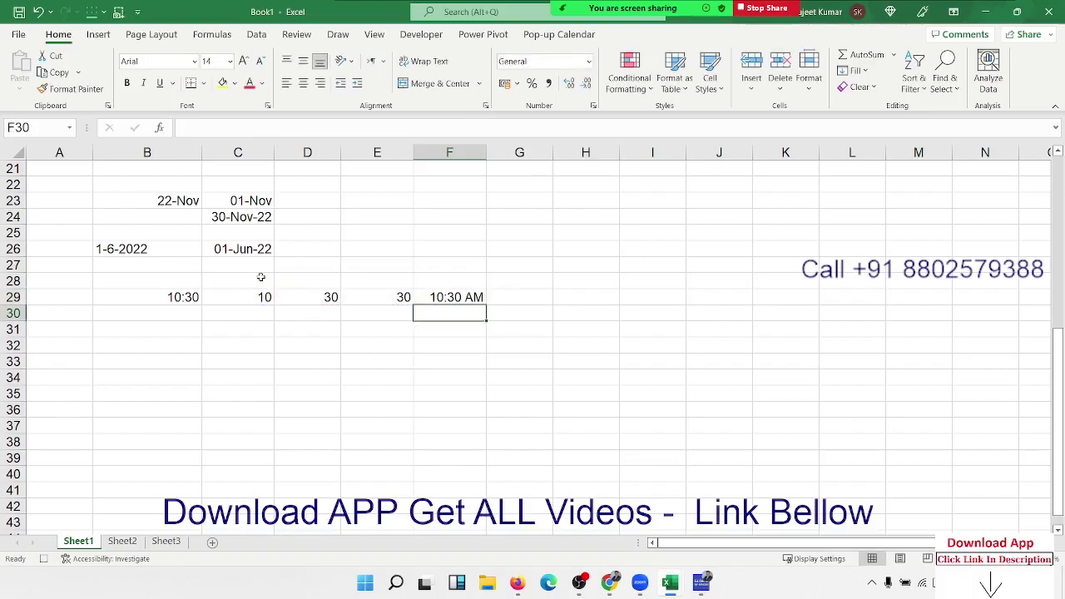
key("Left")
key("Left")
key("Left")
key("Down")
key("Left")
Put the current time (16:26) in B31 with Ctrl+Shift+;, replacing a typed 22-11-2022.
key("F2")
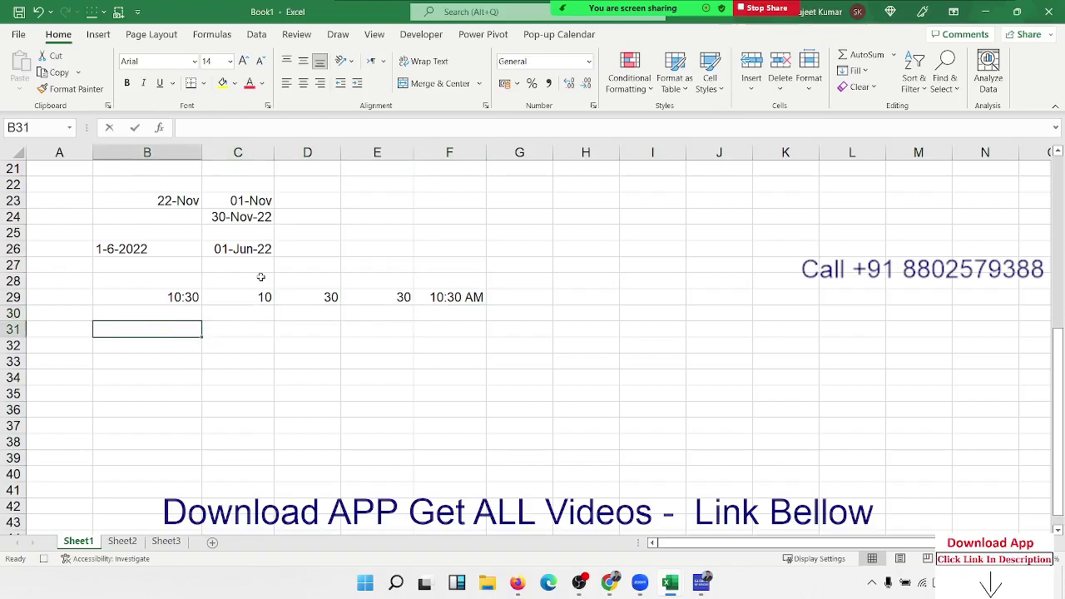
type("22-11-2022")
key("Tab")
key("Left")
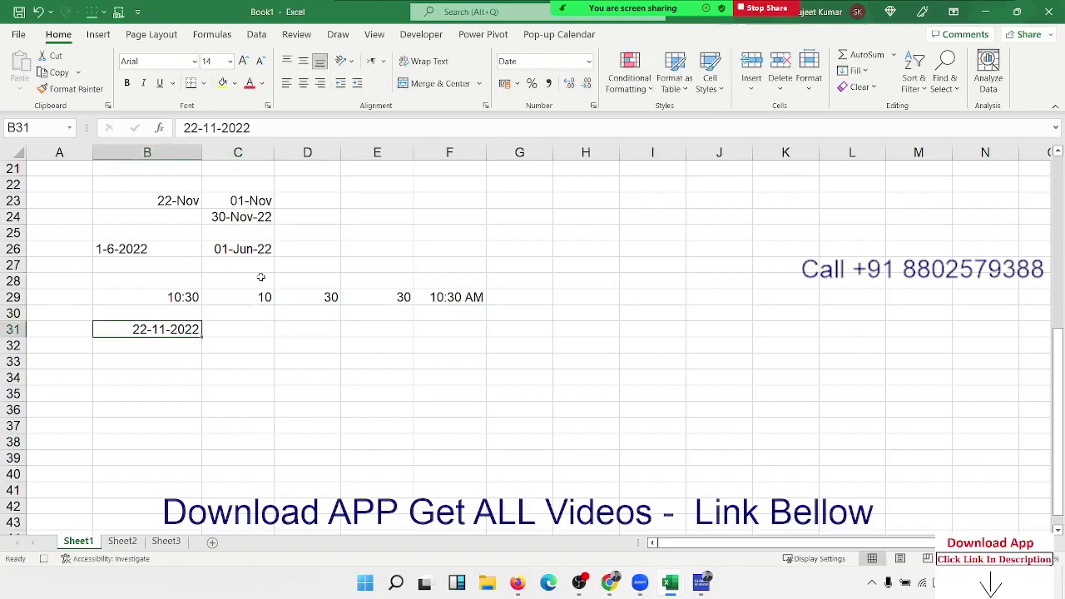
key("ctrl+shift+semicolon")
key("Tab")
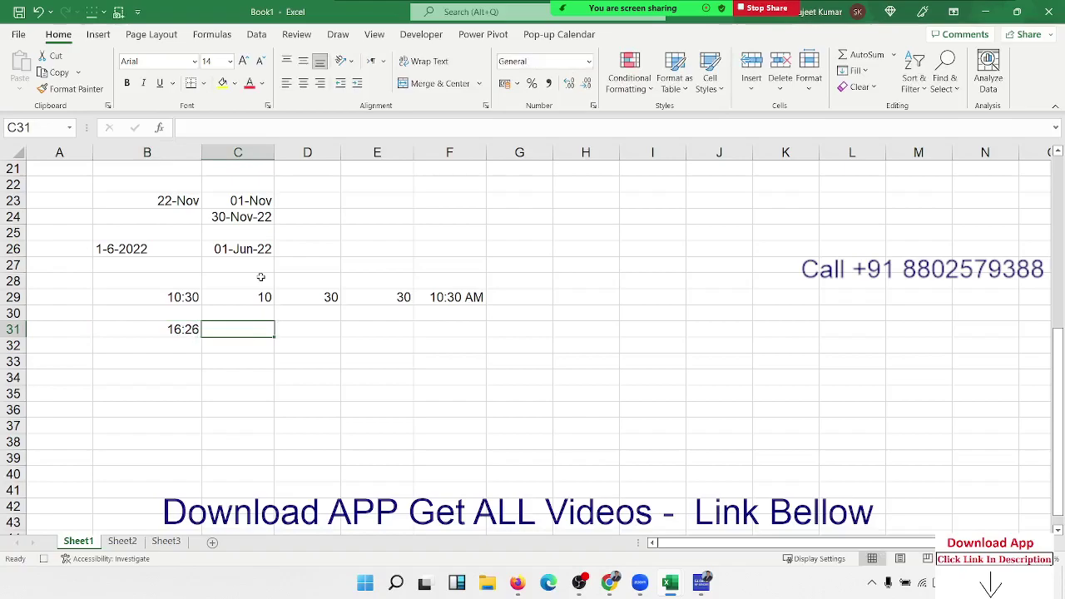
Enter 0:20 in C31 and =B31+C31 in D31 giving 16:46, then 10 in C32.
type("2")
key("BackSpace")
type("0")
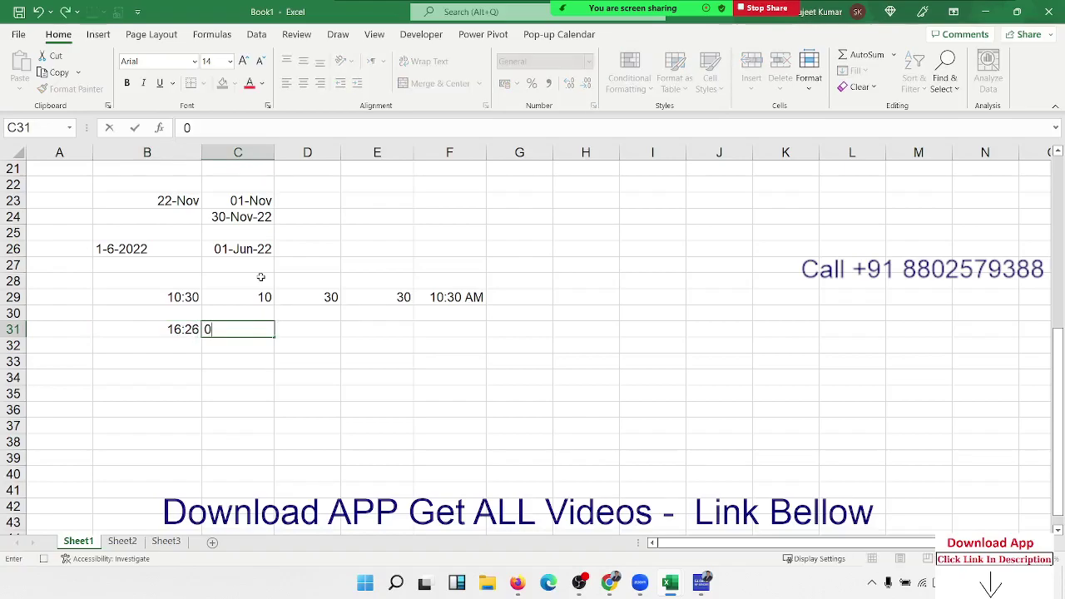
type(":20")
key("Tab")
type("=")
key("Left")
key("Left")
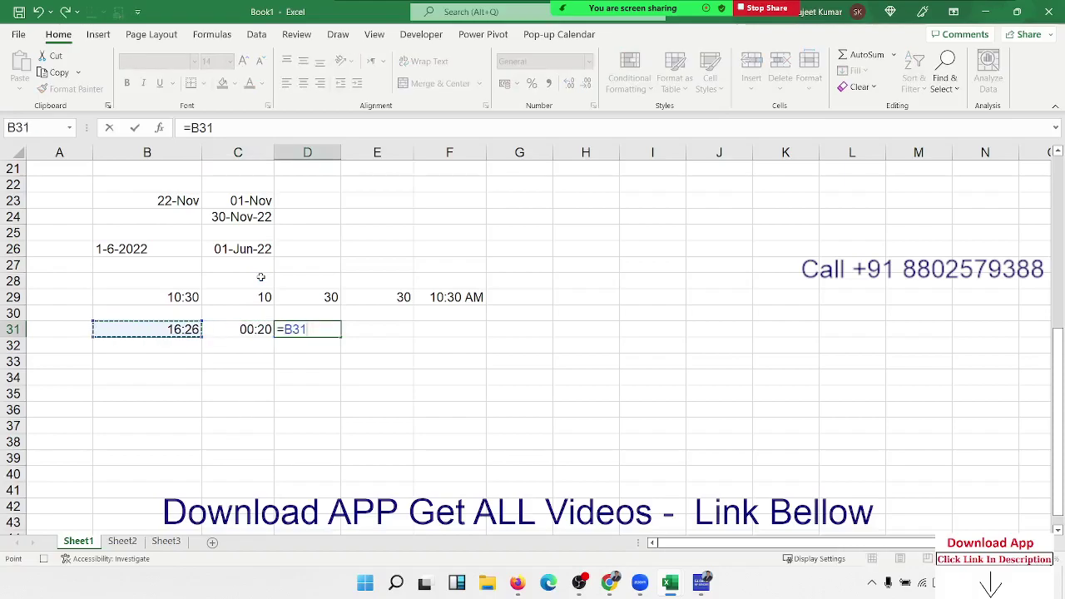
type("+")
key("Left")
key("Return")
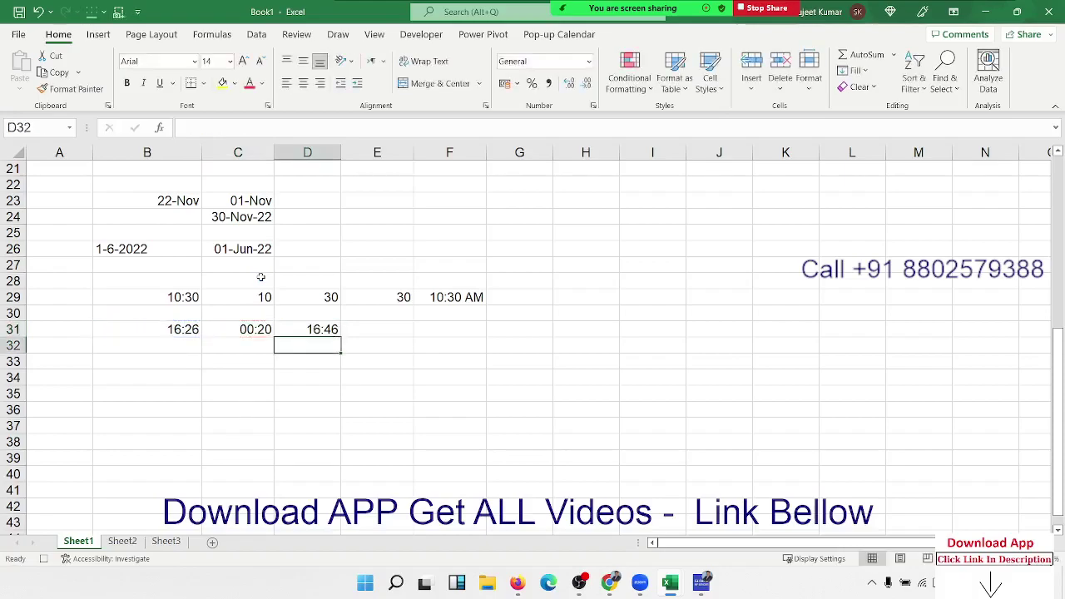
key("Left")
type("10")
key("Return")
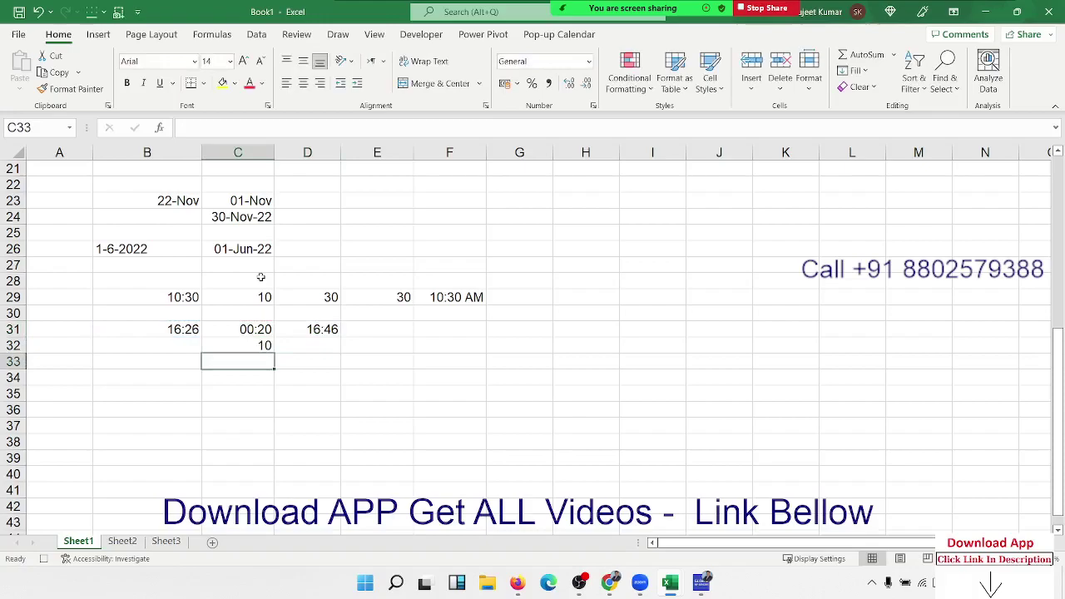
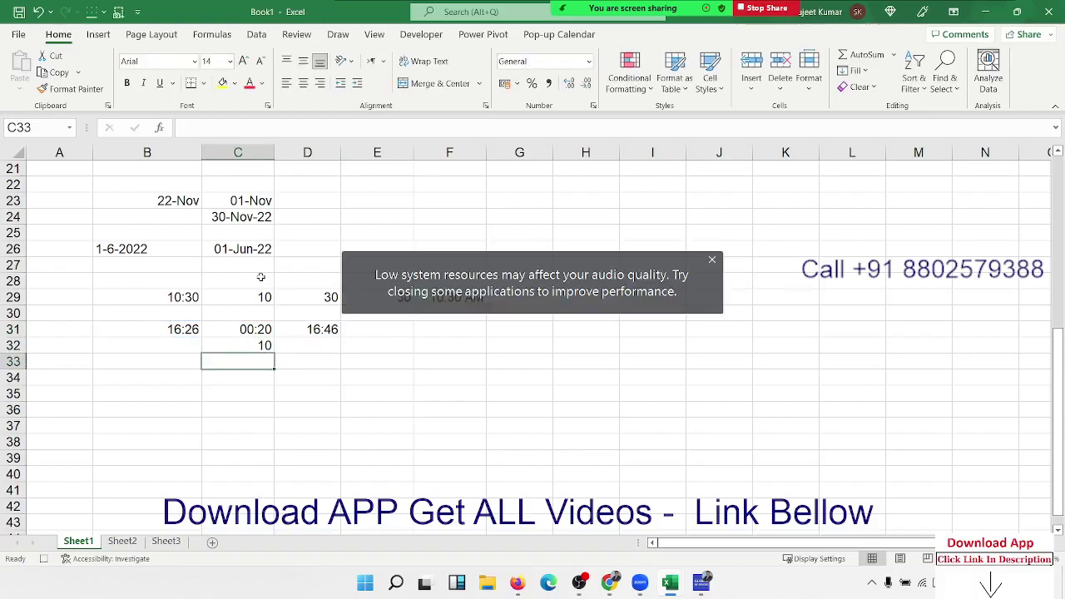
Dismiss the low-resources notification and start a formula in D32 referencing B31.
key("Up")
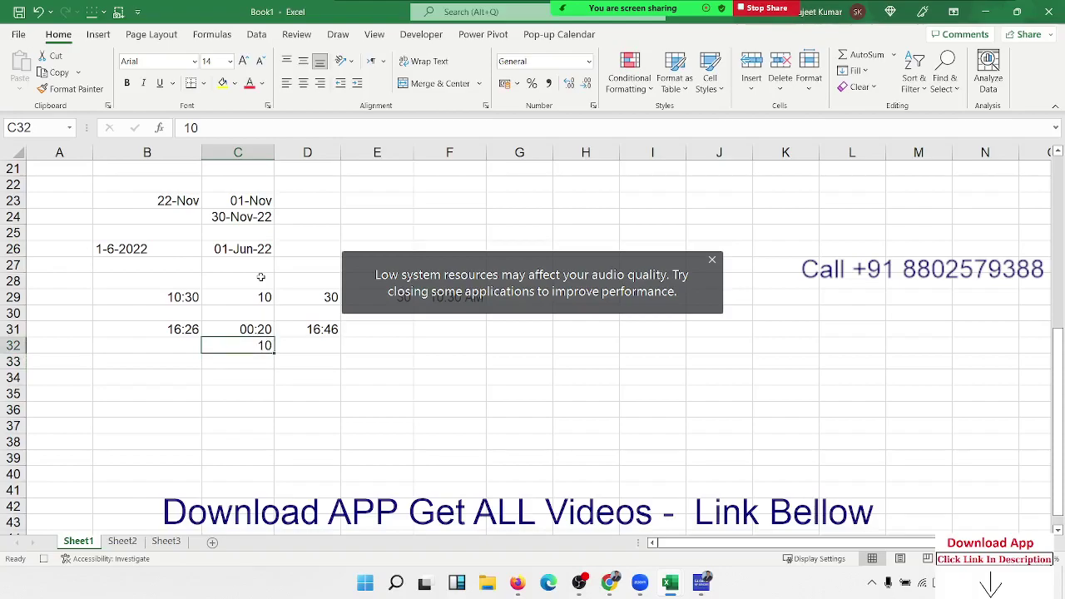
key("Right")
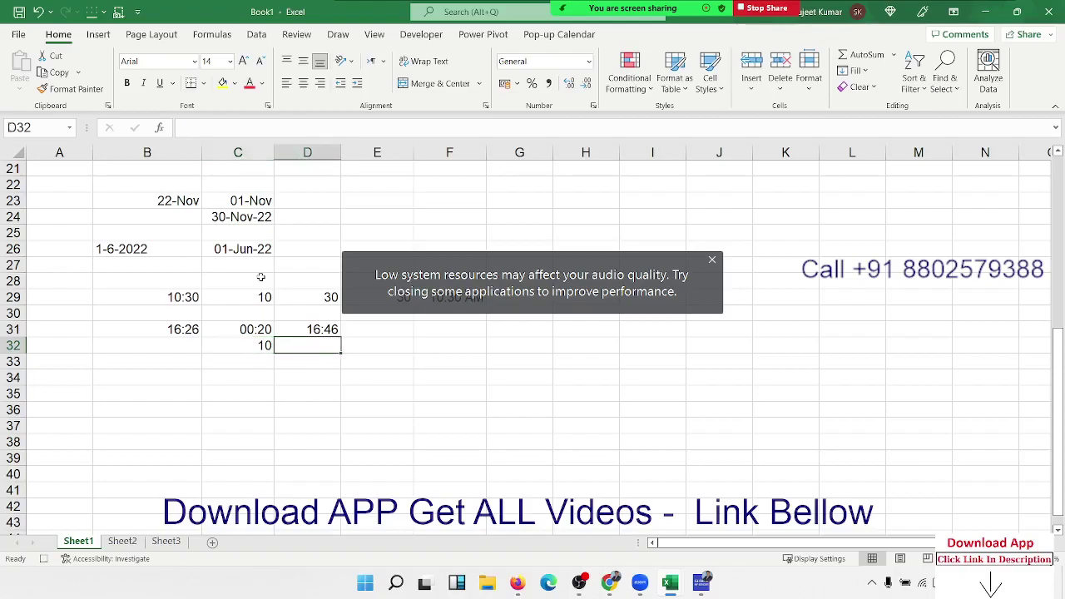
left_click(713, 262)
type("=")
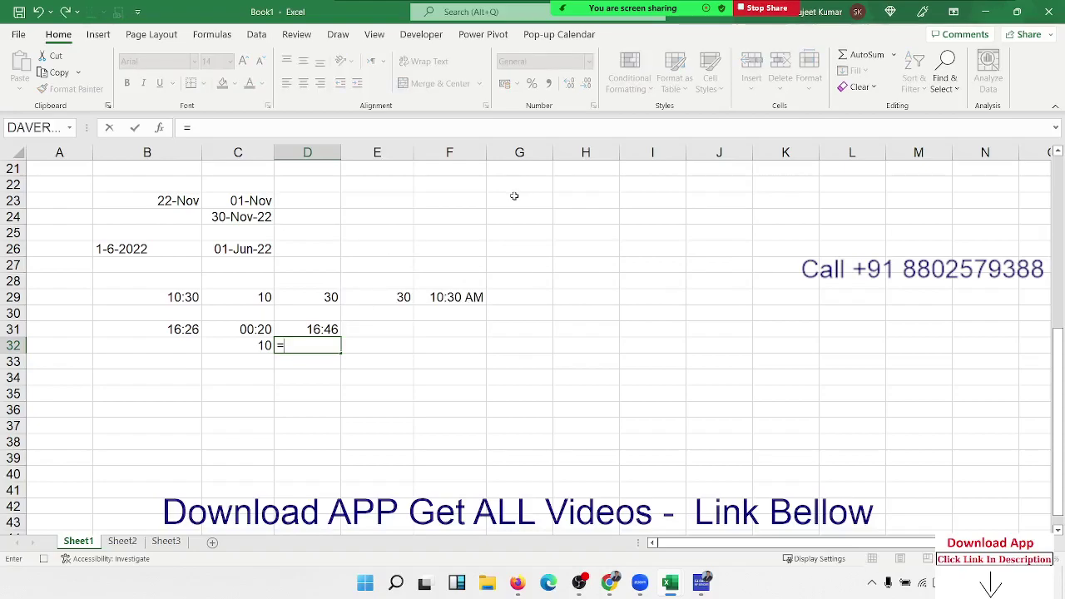
key("Left")
key("Up")
key("Left")
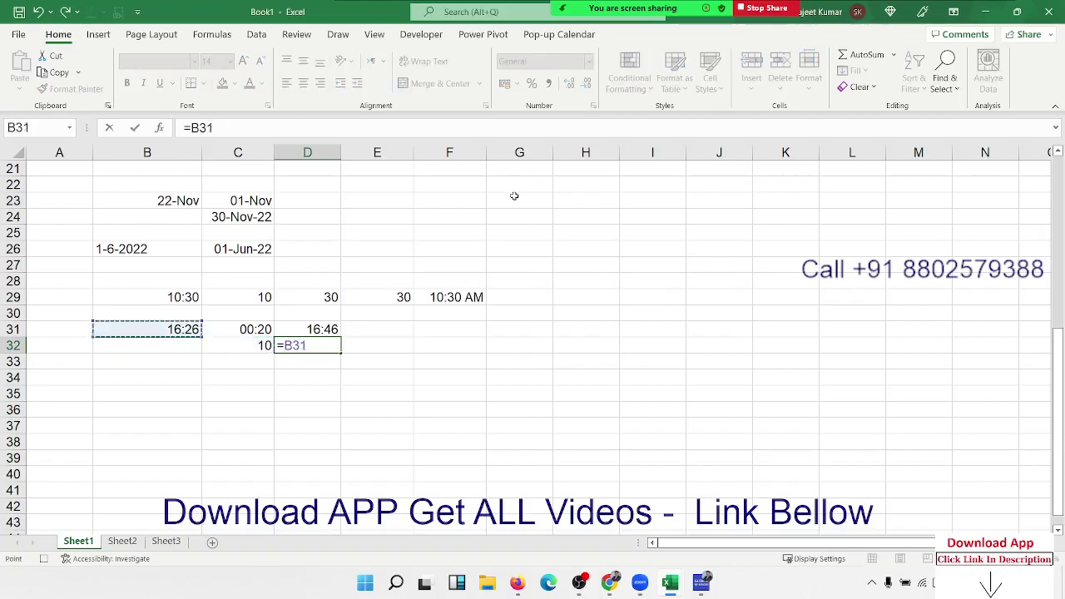
Complete D32 as =B31+TIME(0,20,0) so it returns 16:46.
type("+ti")
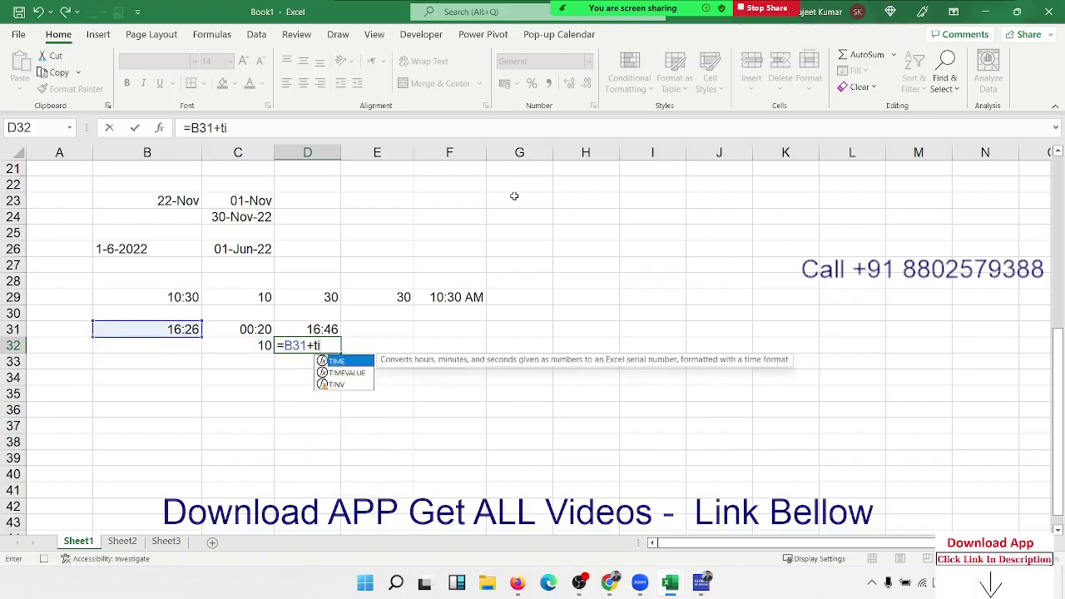
type("m")
key("Tab")
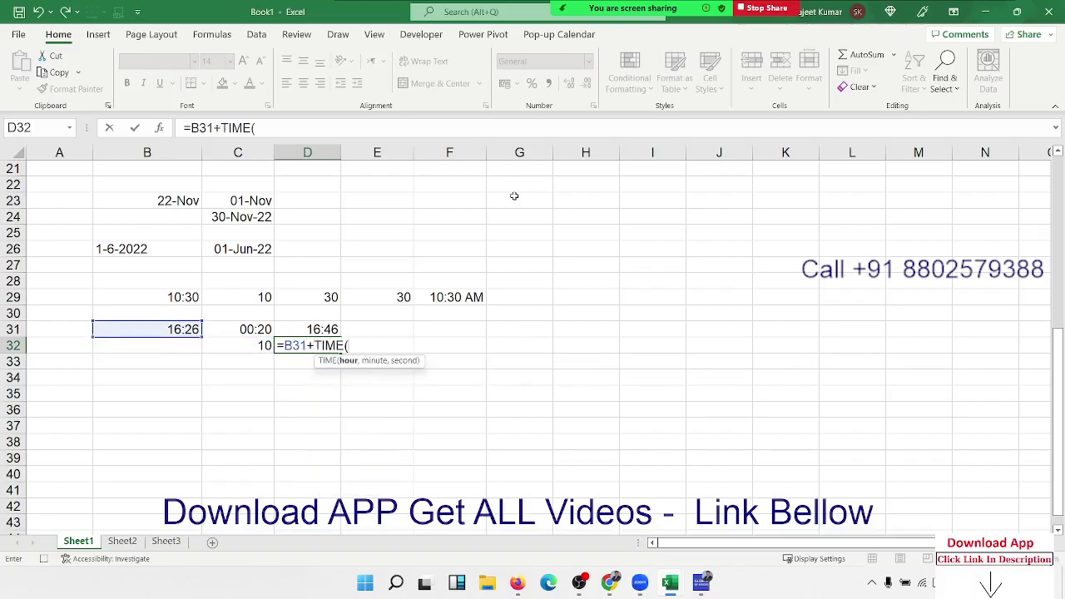
type("2")
key("BackSpace")
type("0:")
type("20")
key("BackSpace")
key("BackSpace")
type(",20,")
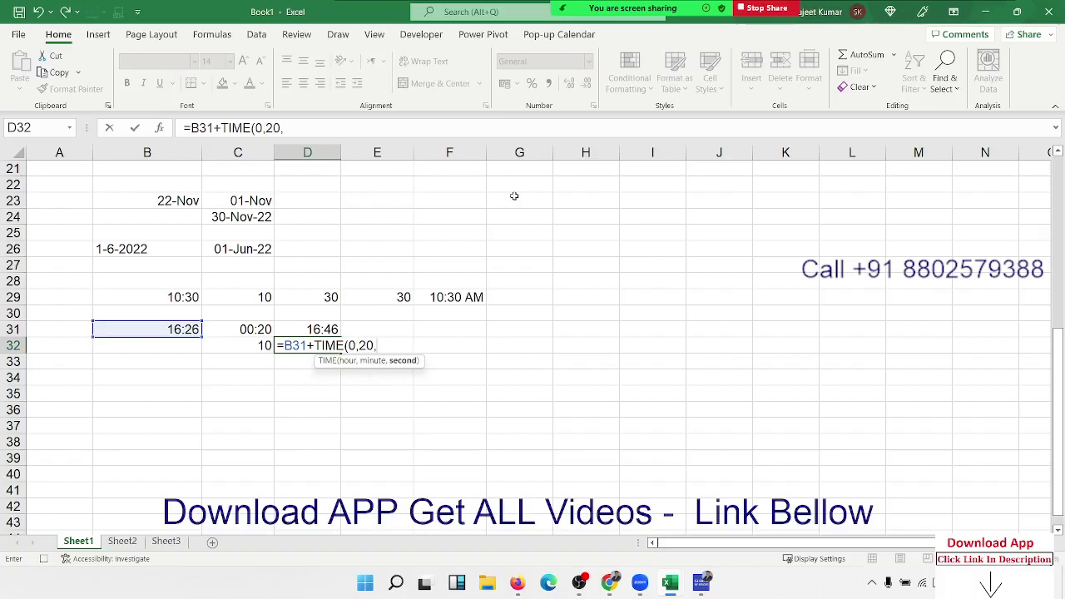
type("0)")
key("Return")
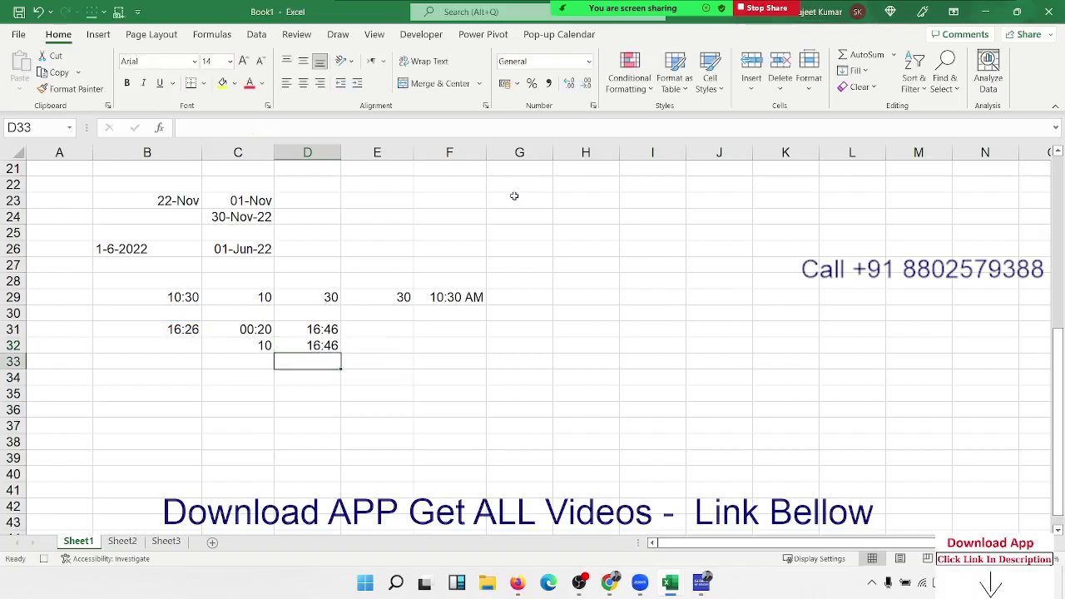
key("Up")
key("Left")
key("Left")
key("Down")
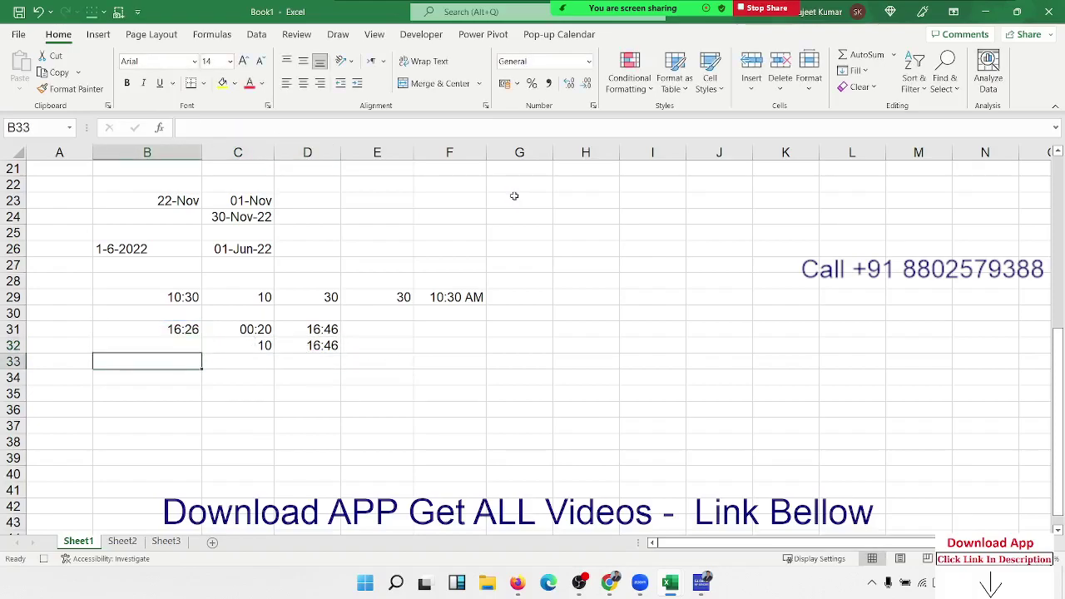
Enter start time 10:00 in B34 and end time 20:00 in C34.
key("Down")
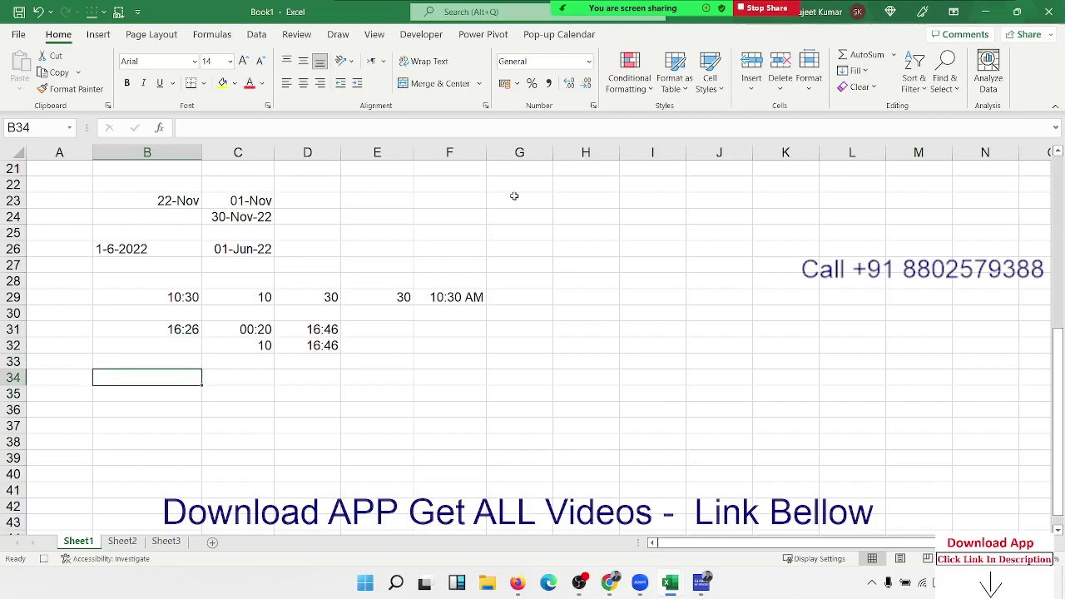
type("10")
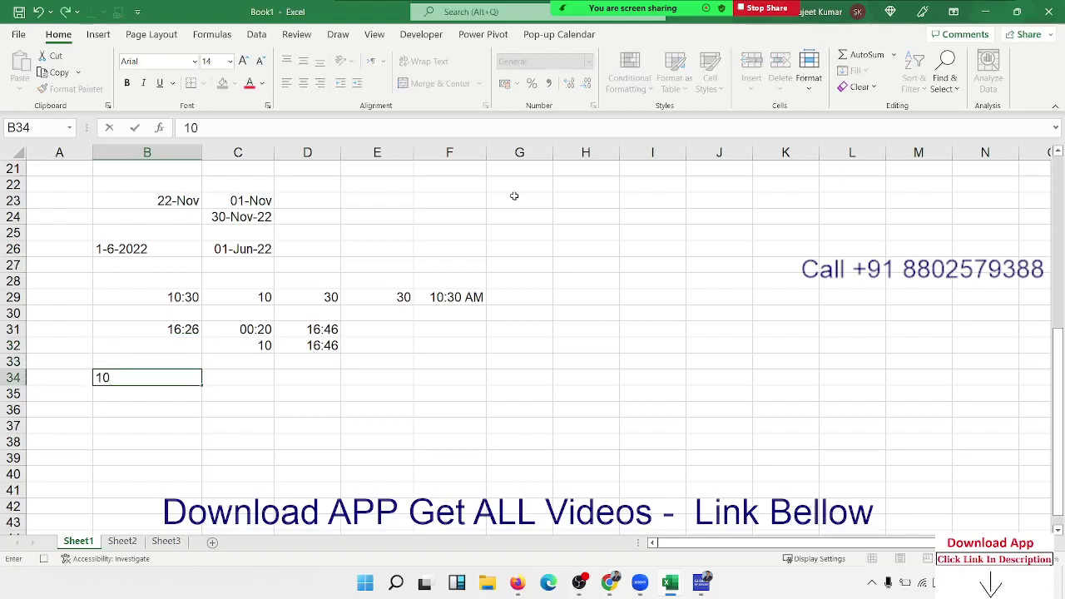
type(":00")
key("Tab")
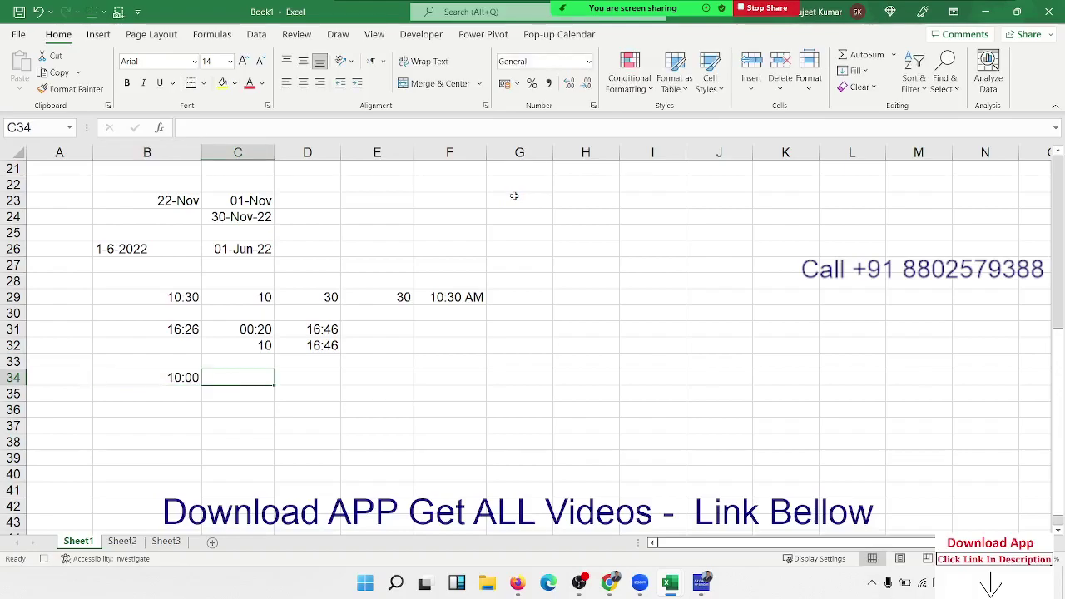
type("20:")
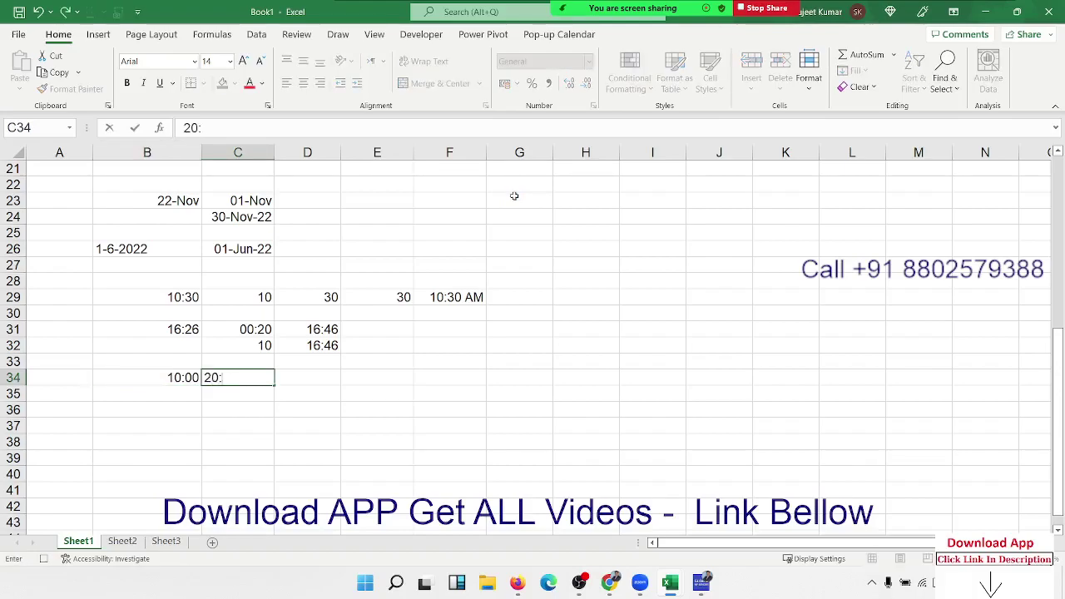
type("00")
key("Tab")
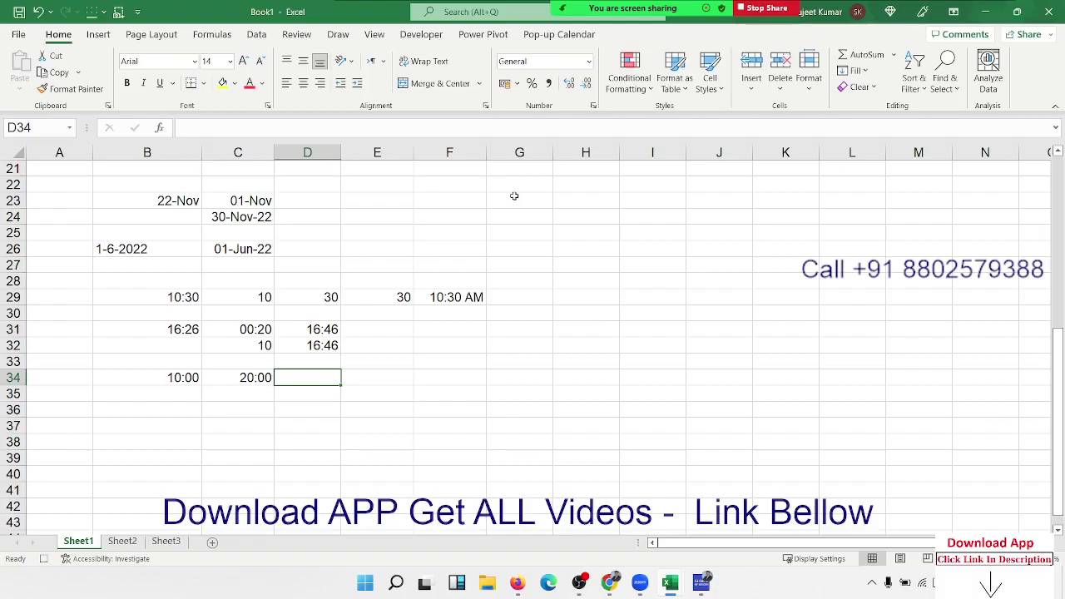
Calculate the difference in D34 with =C34-B34, showing 10:00.
type("=")
key("Left")
type("*-")
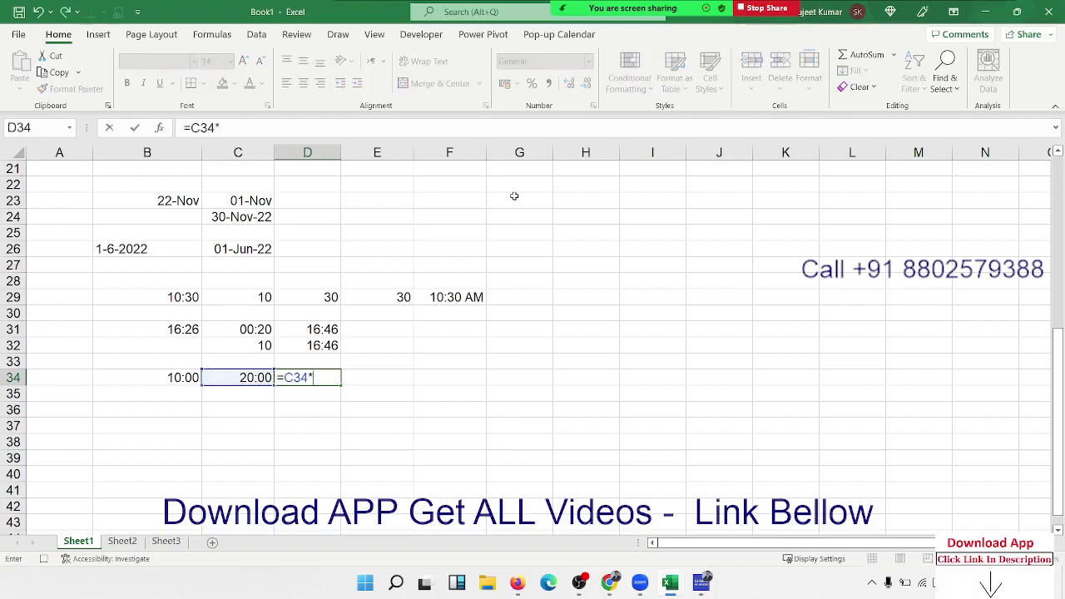
key("Left")
key("Left")
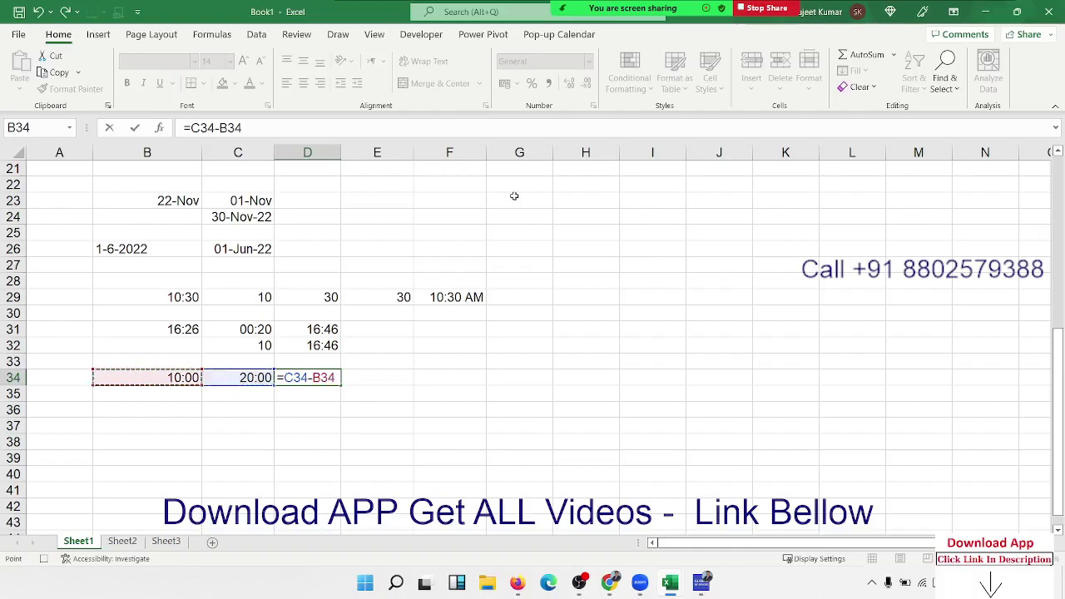
key("Return")
key("Left")
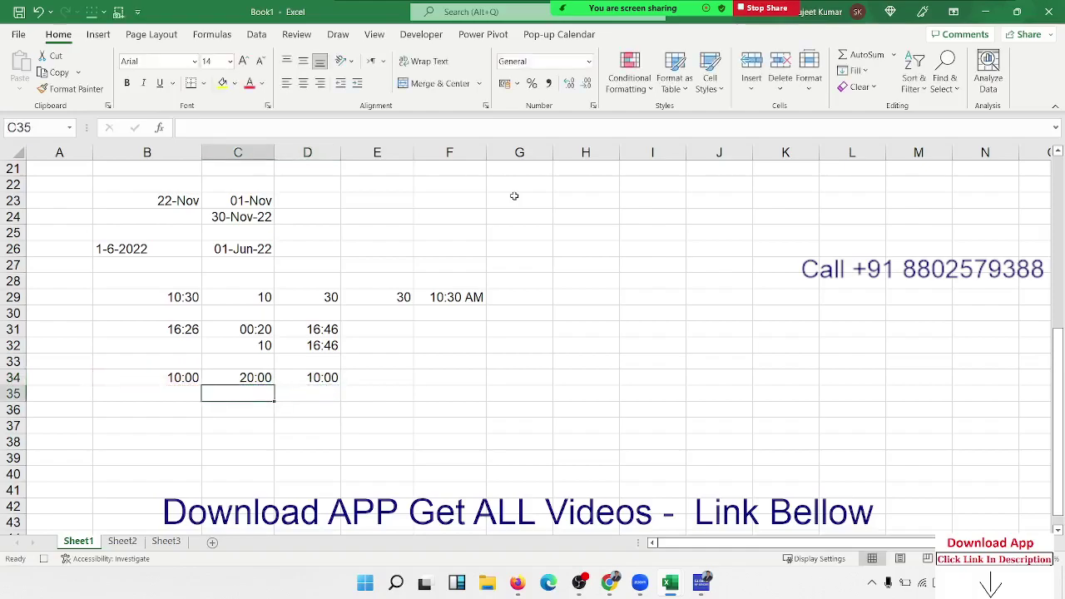
key("Left")
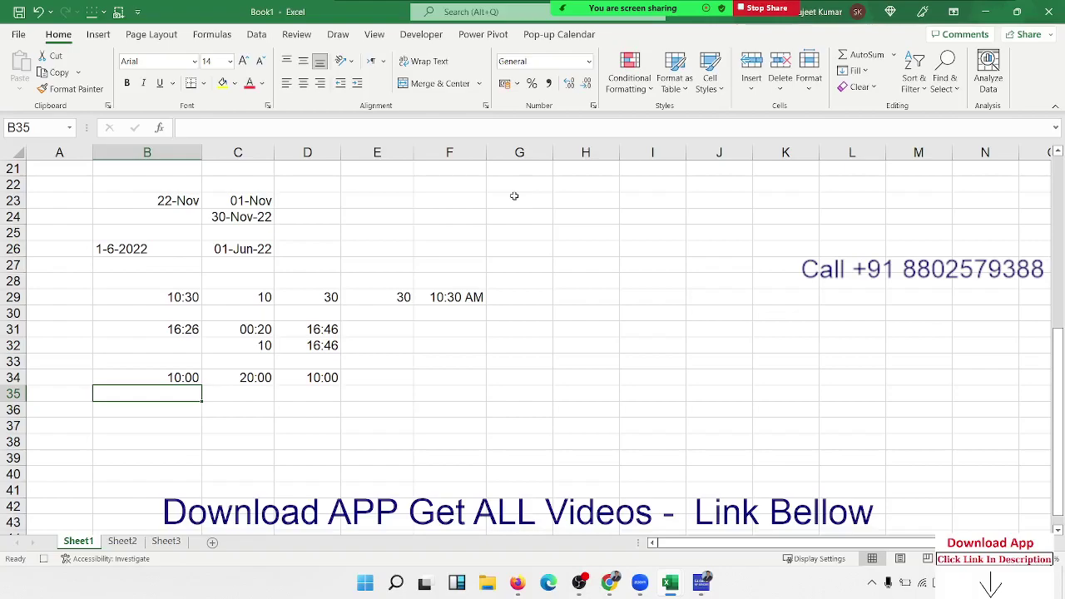
type("21")
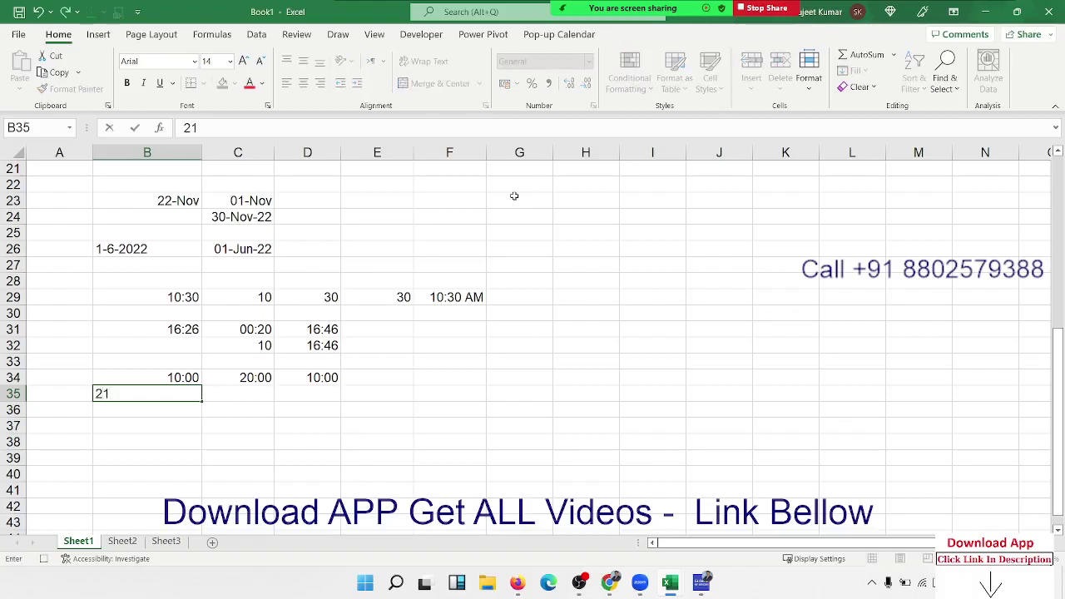
type("/11")
type("0")
key("BackSpace")
type("4:0")
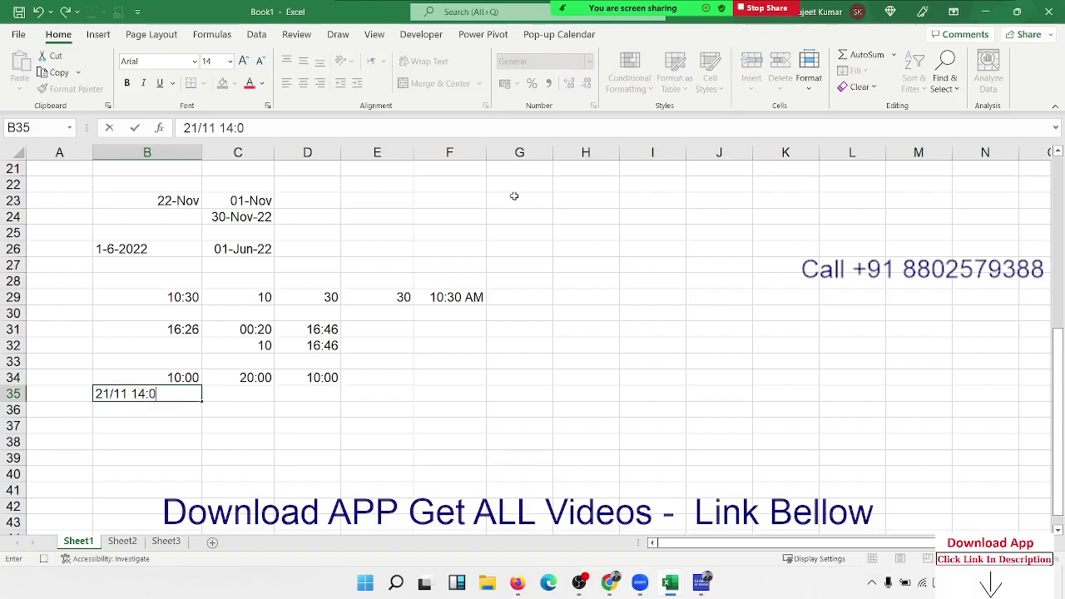
type("0")
key("Return")
key("Up")
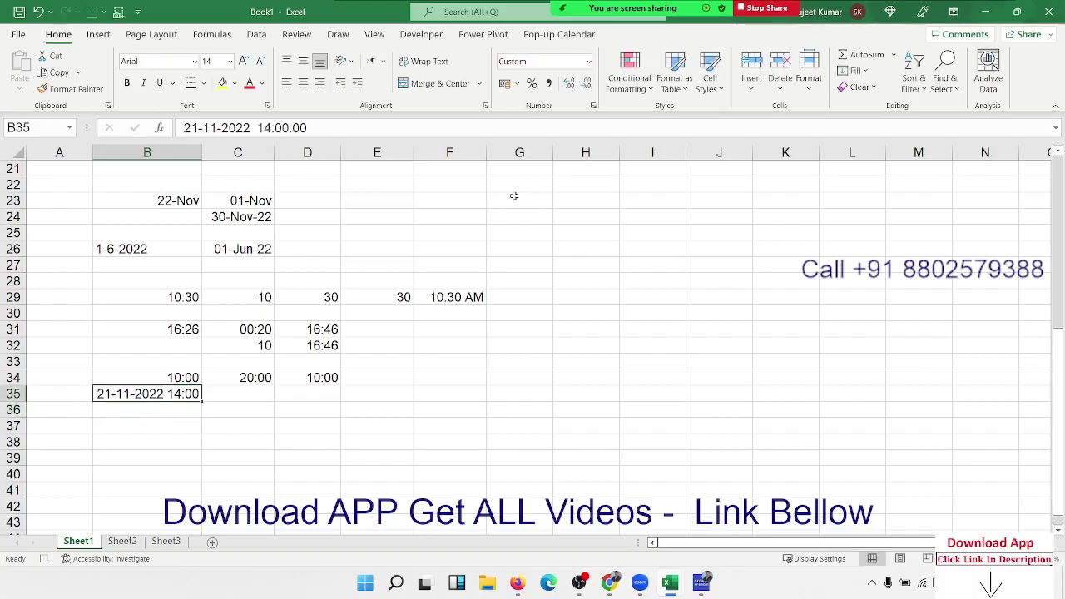
key("Right")
type("22")
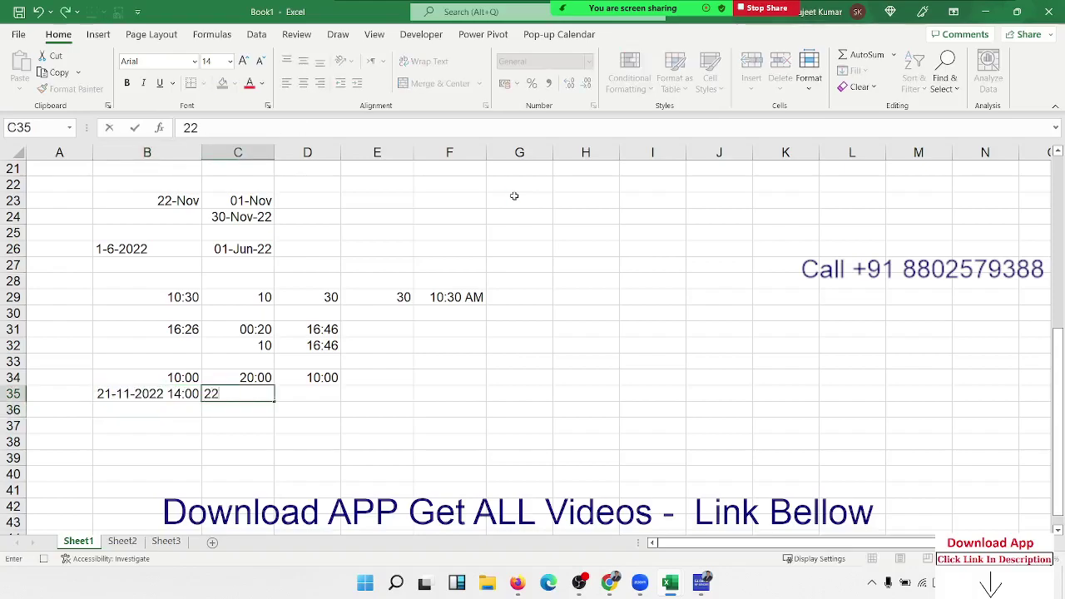
type("-11-2")
type("022 0")
type("3:")
type("00")
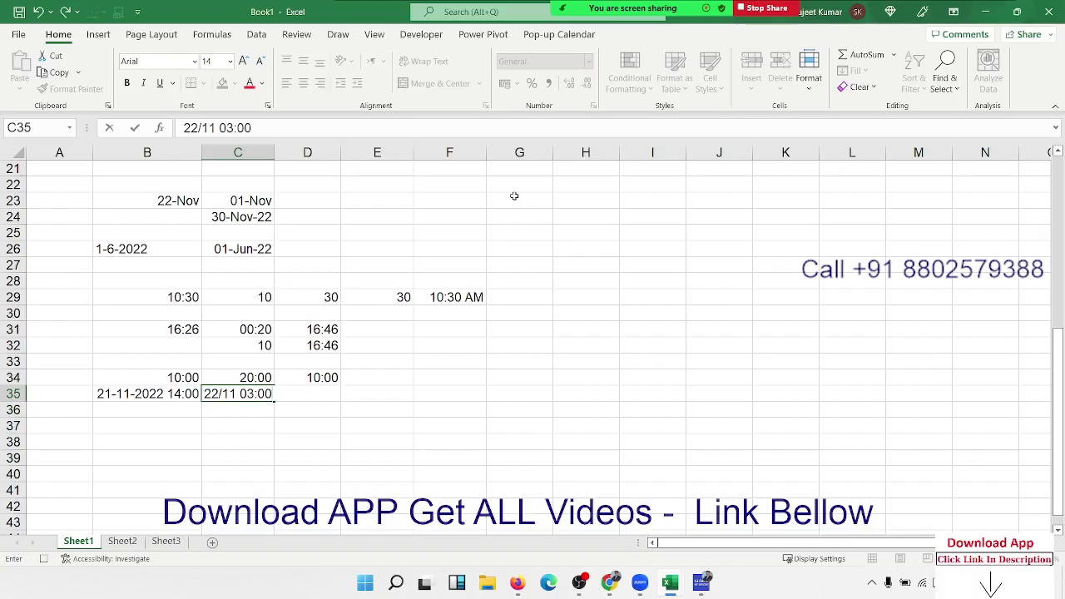
key("Return")
Subtract them in D35 with =C35-B35 and format the result as time, 13:00.
key("Up")
key("Right")
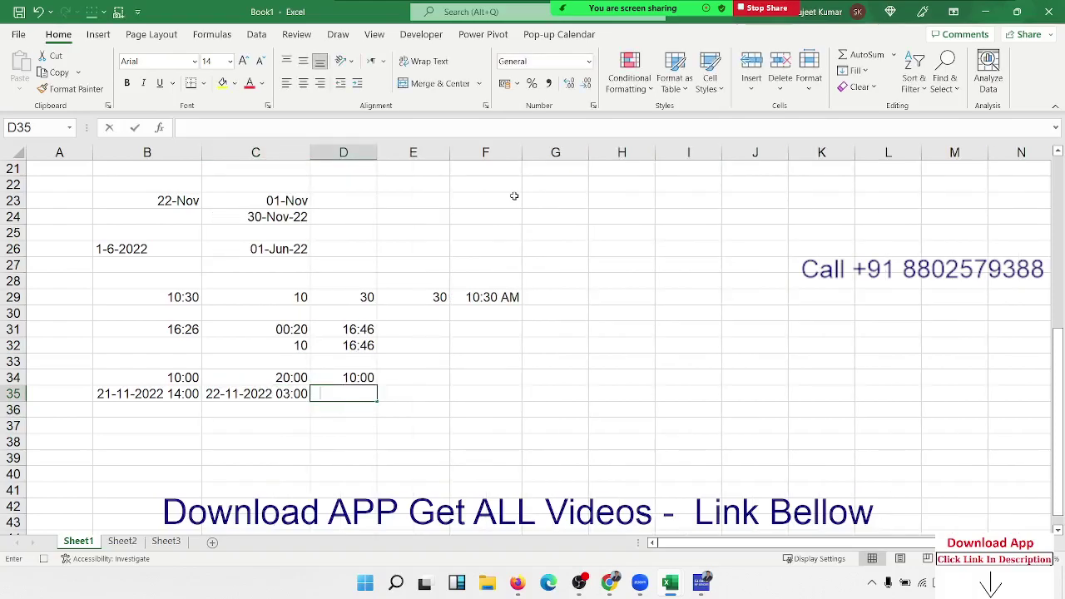
type("=")
key("Left")
type("-")
key("Left")
key("Left")
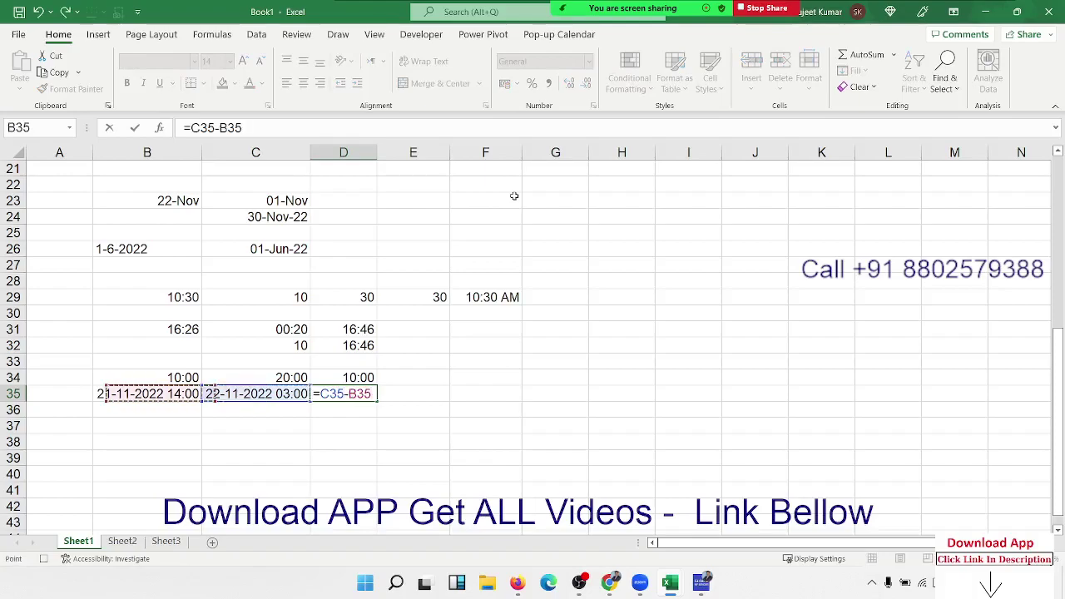
key("Return")
key("Up")
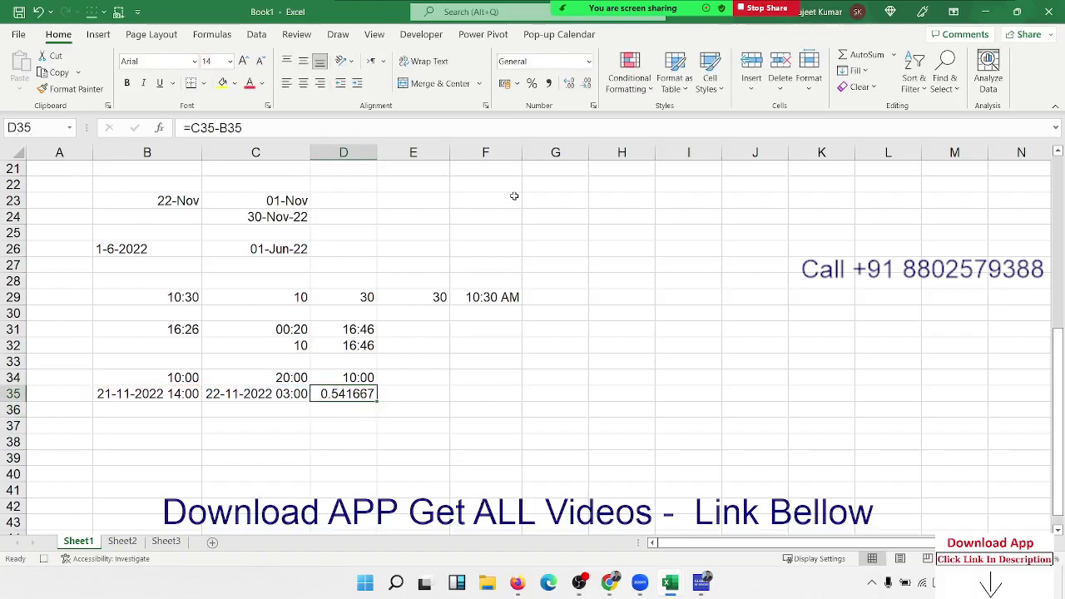
key("ctrl+shift+3")
key("ctrl+shift+2")
Enter =TEXT(D35,"[m]") in E35 to show the duration as 780 minutes.
left_click(344, 406)
left_click(370, 390)
left_click(407, 391)
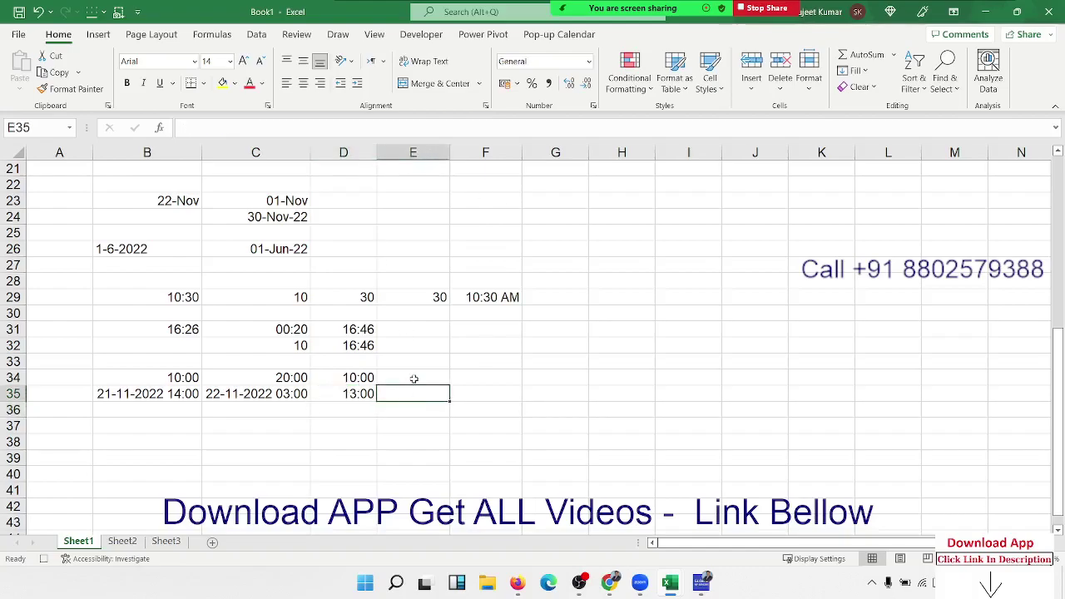
type("=te")
key("Tab")
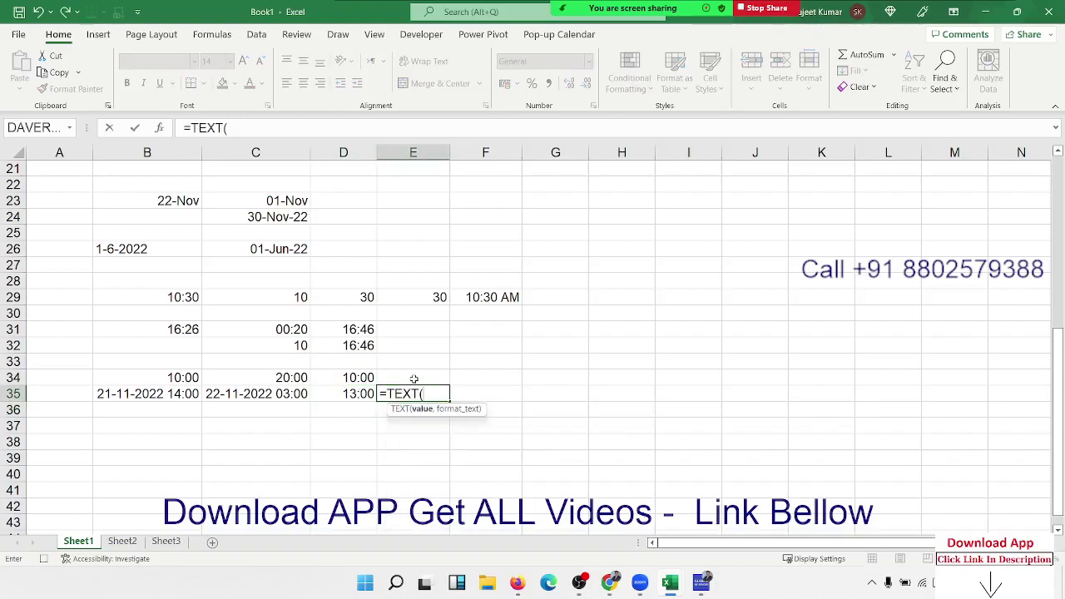
key("Left")
type(",")
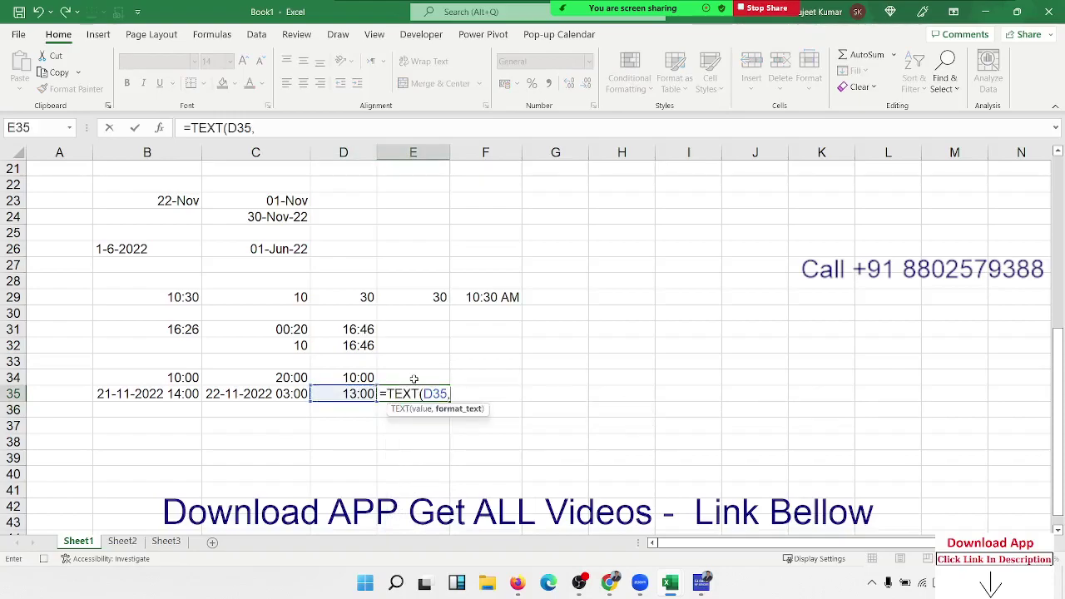
type("[h")
key("BackSpace")
type("m")
type("]\"")
type(")")
key("Return")
key("Up")
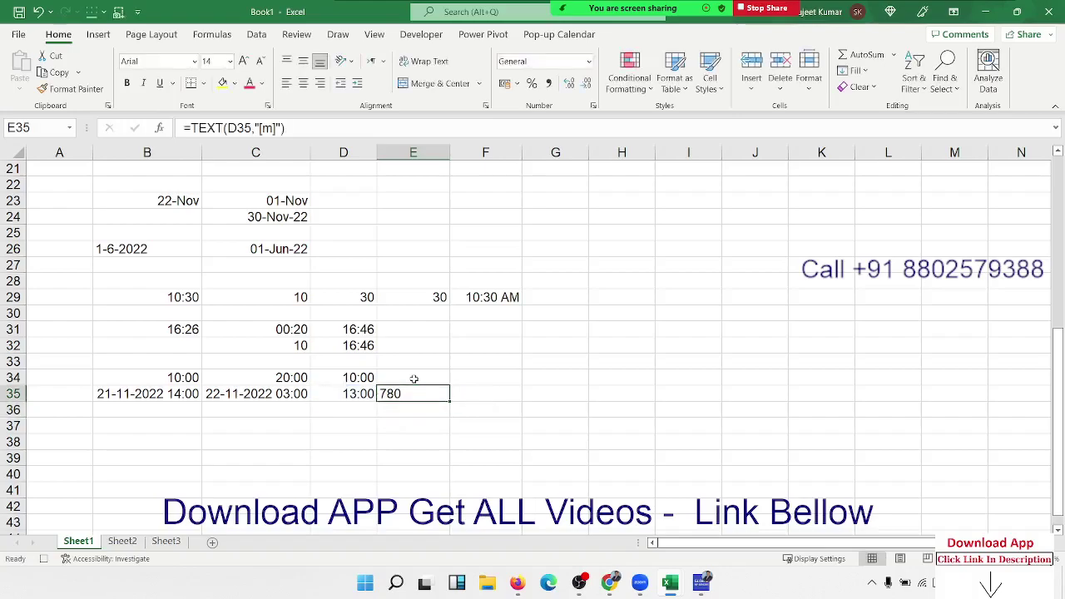
key("Down")
key("Up")
key("Down")
key("Down")
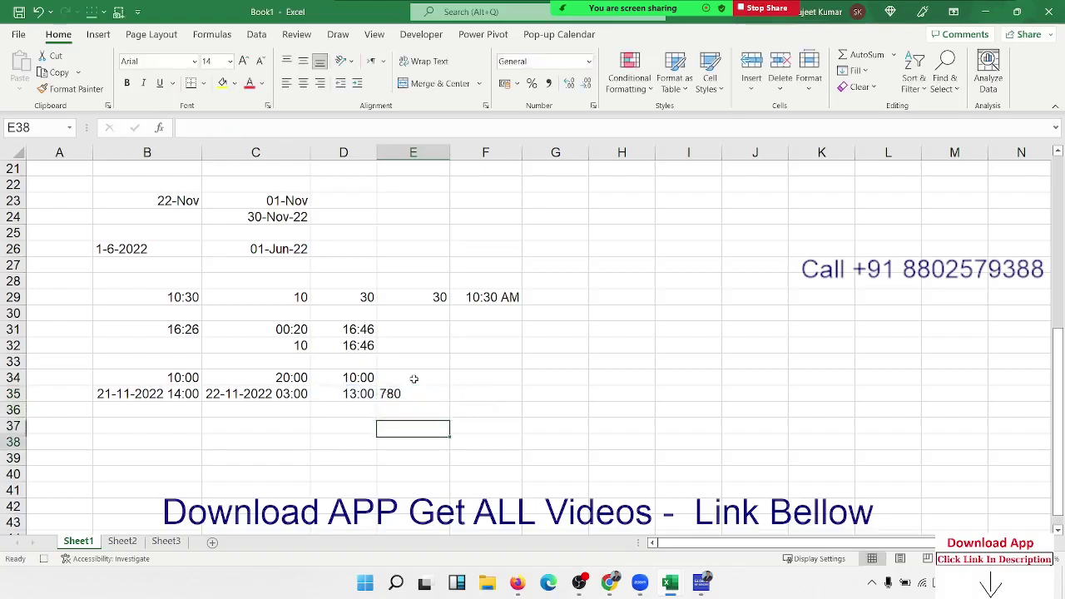
key("Down")
key("Left")
key("Left")
key("Left")
key("Left")
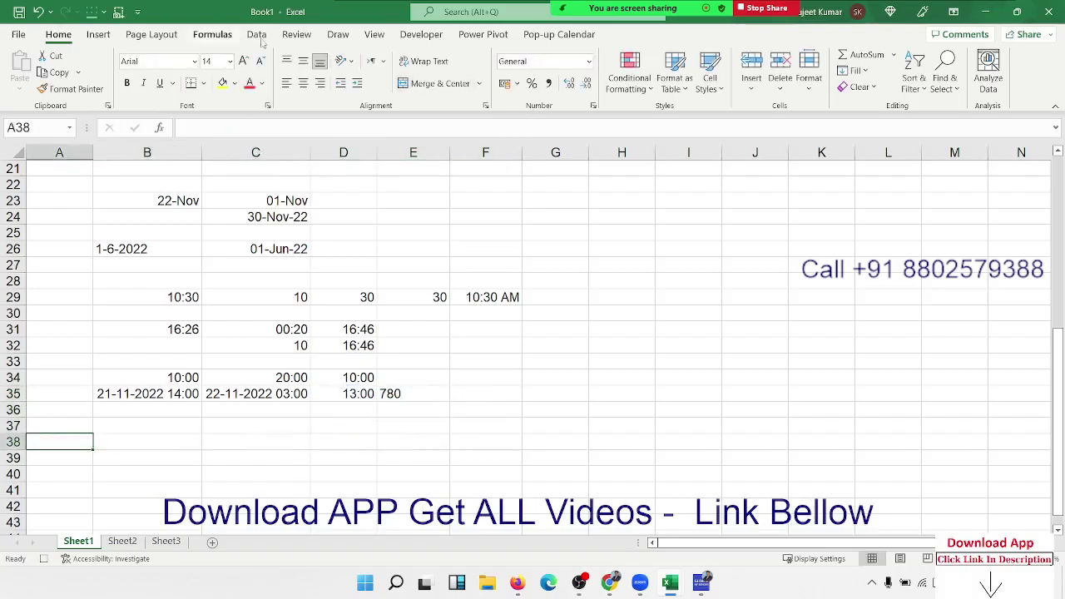
Enter start date 1/1 (01-Jan) in B39 and end date 22-11-2022 in C39.
left_click(125, 458)
type("1")
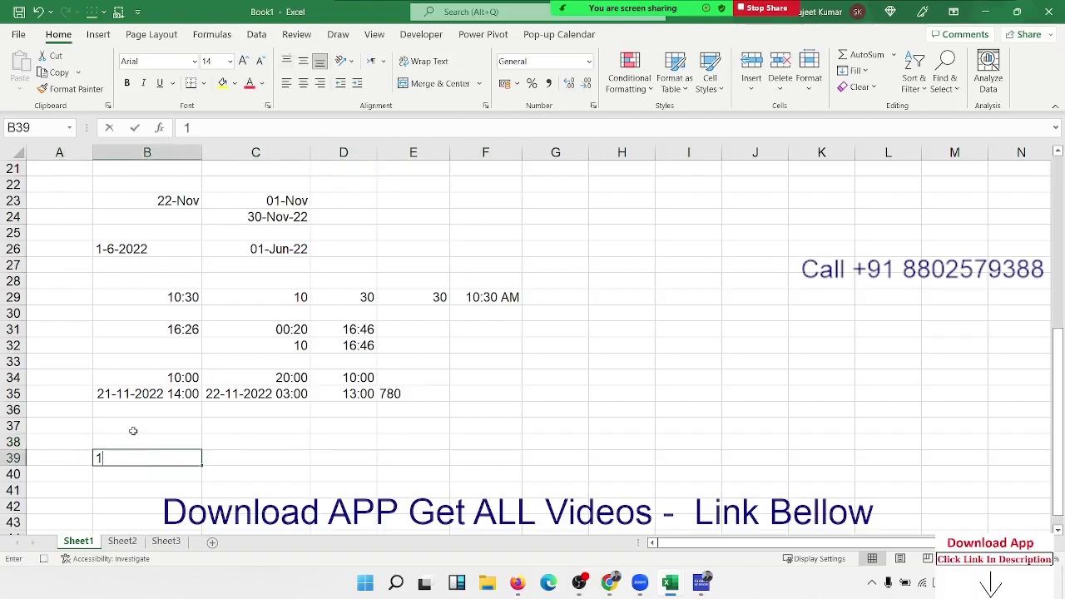
type("/1")
key("Tab")
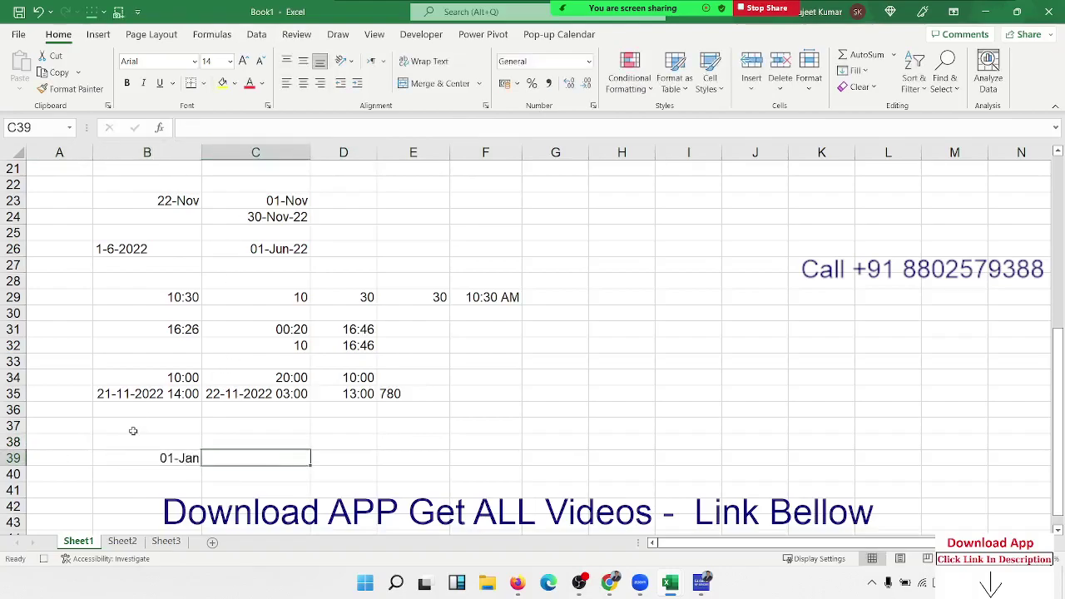
type("22-11-2022")
key("Tab")
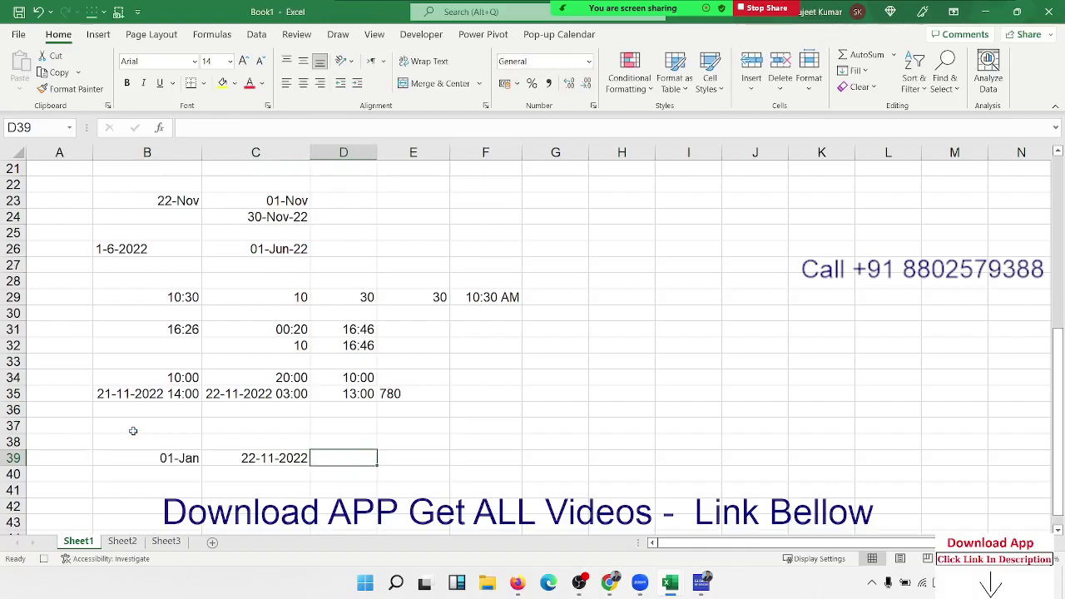
Enter =YEARFRAC(B39,C39) in D39 and format it as a percentage, 89%.
type("=")
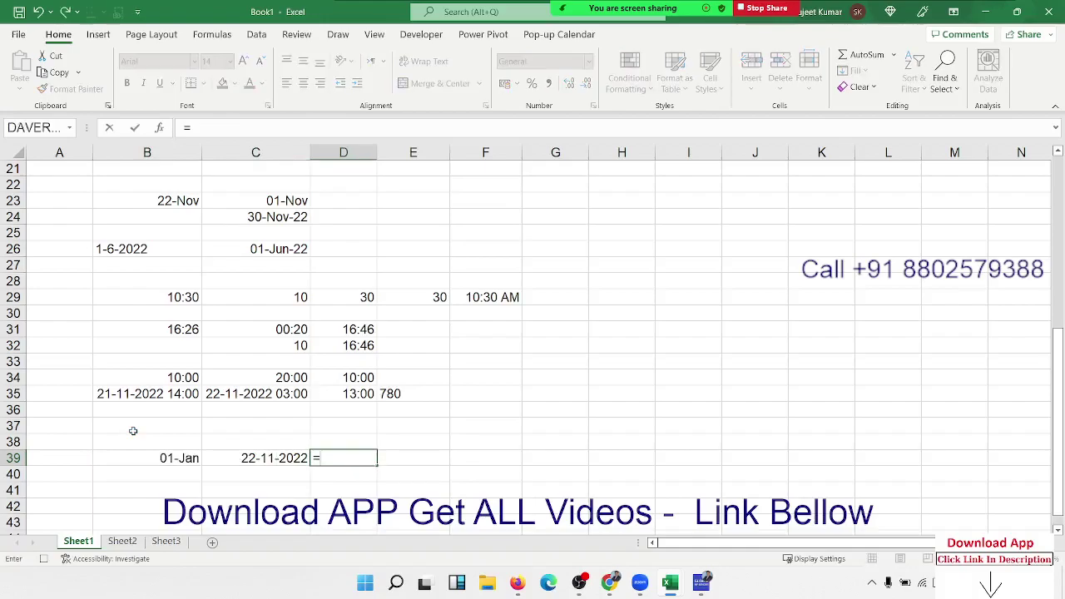
type("ye")
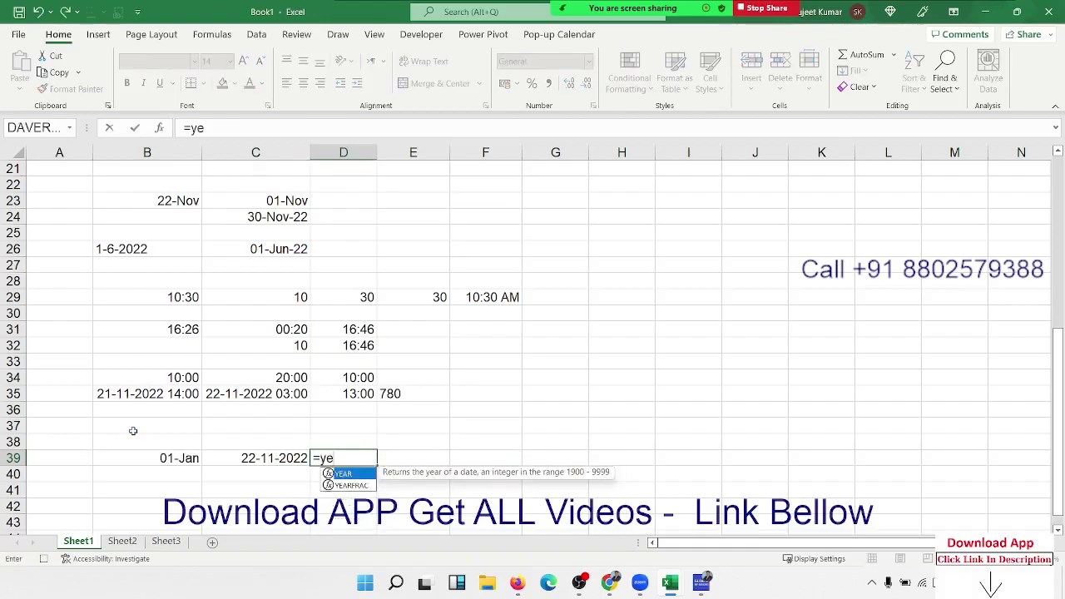
key("Down")
key("Tab")
key("Left")
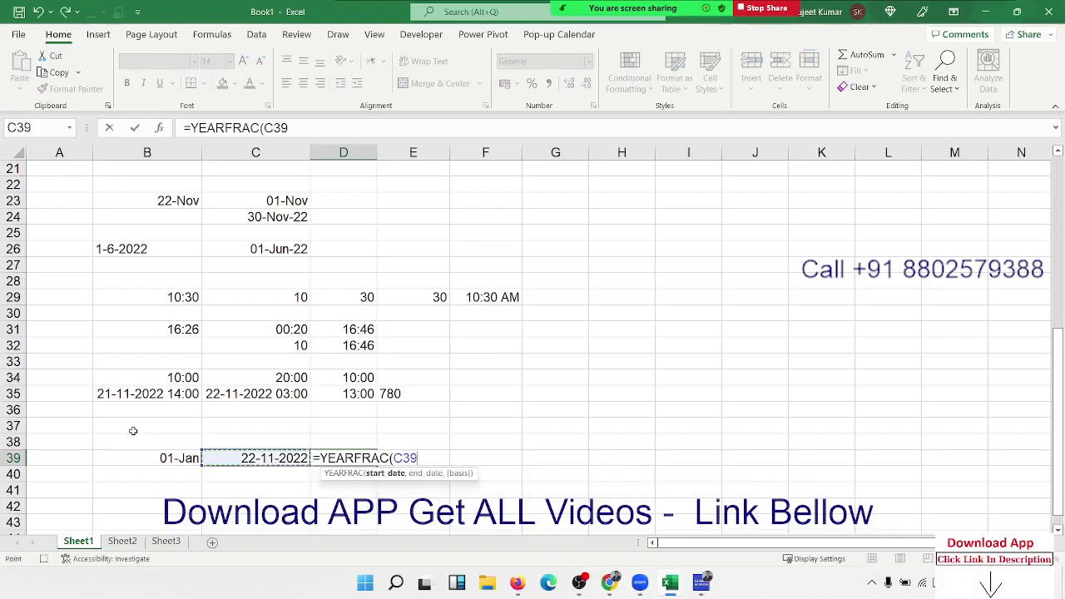
key("Left")
type(",")
key("Left")
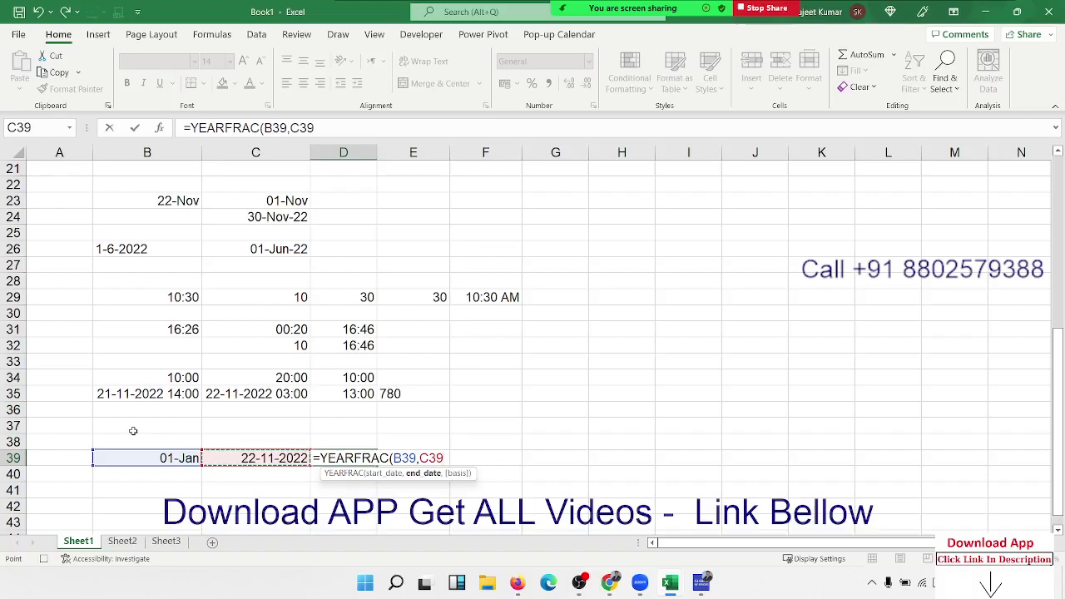
key("Return")
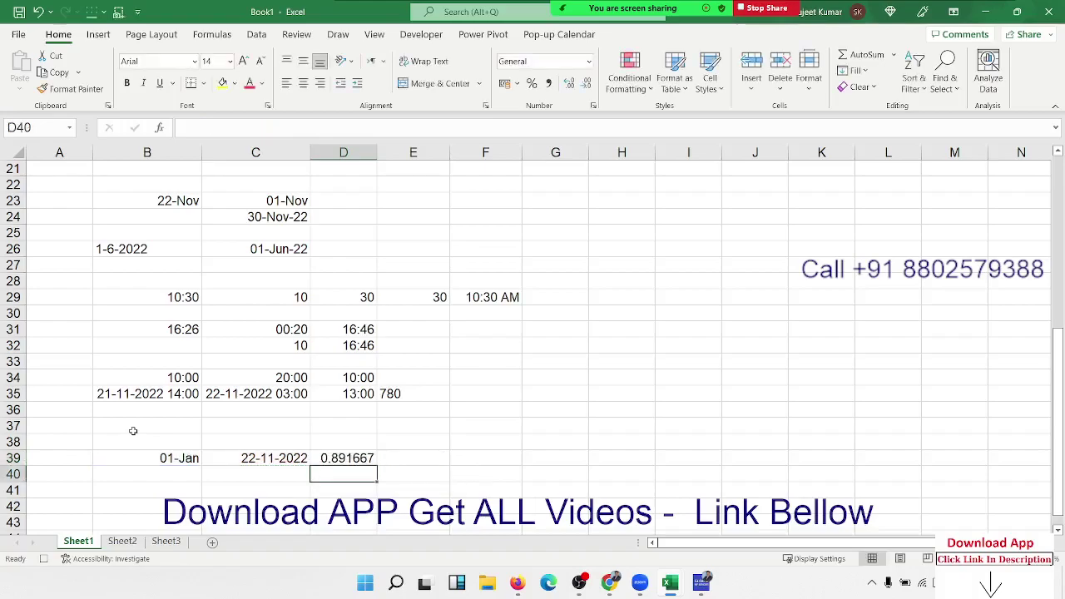
key("Up")
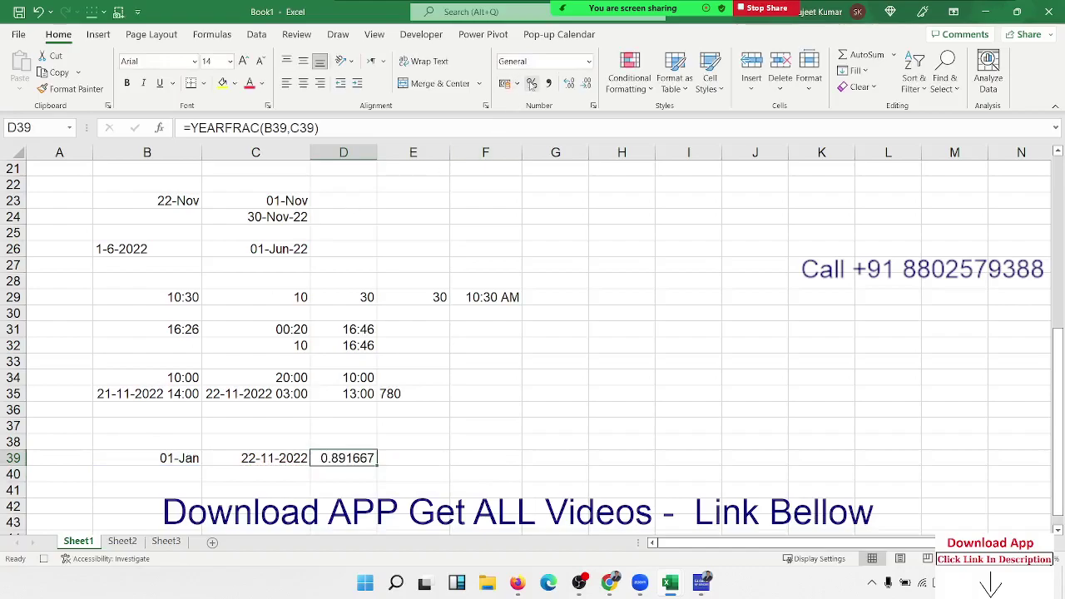
left_click(532, 84)
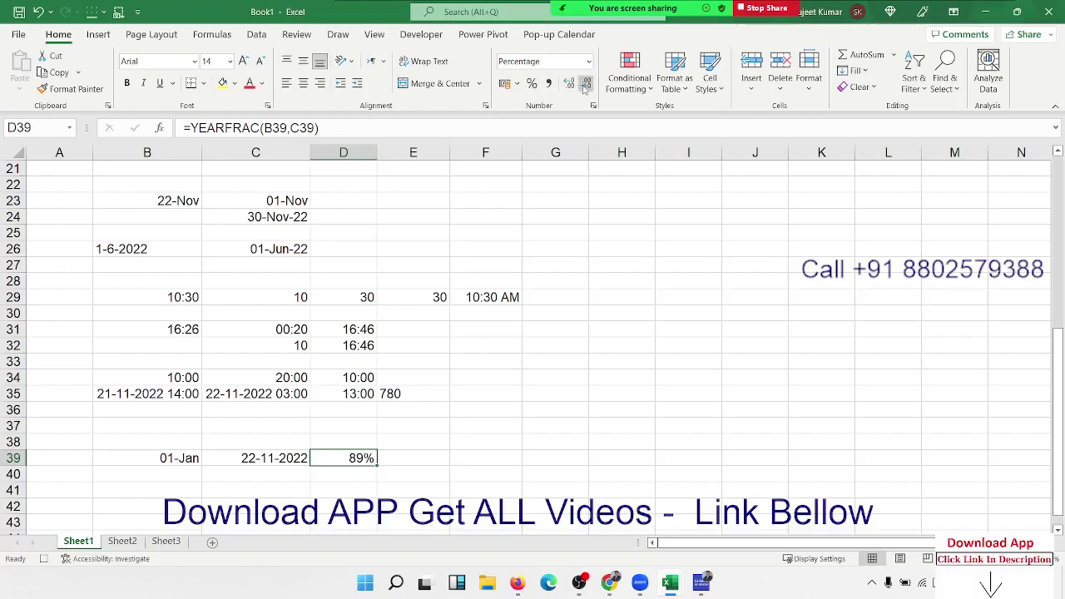
Select B41 for the upcoming date series and bring up the Data tools.
left_click(198, 485)
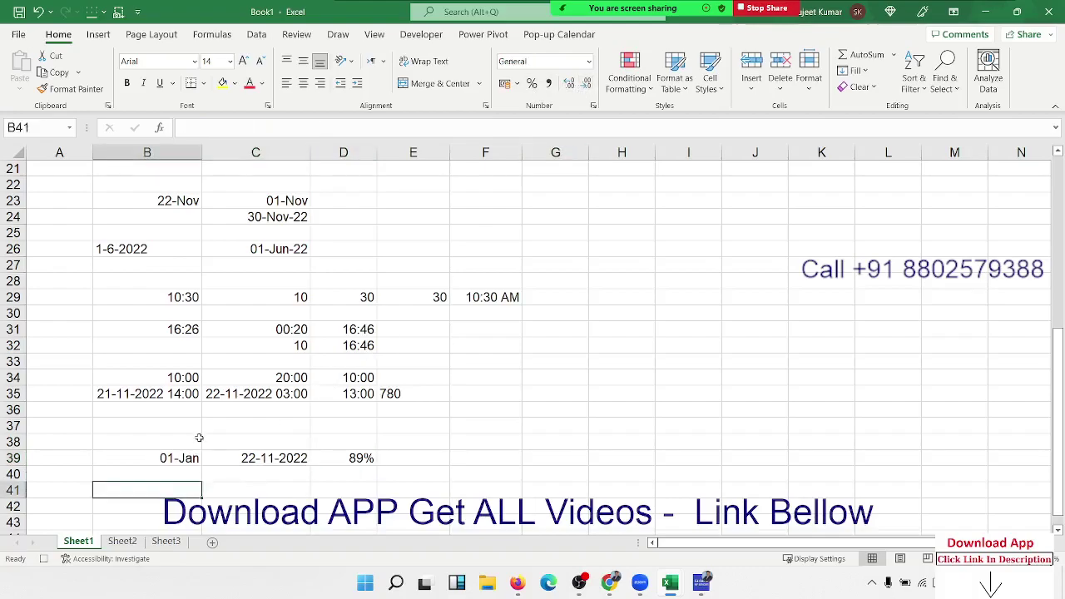
scroll(199, 430, "down", 3)
left_click(259, 35)
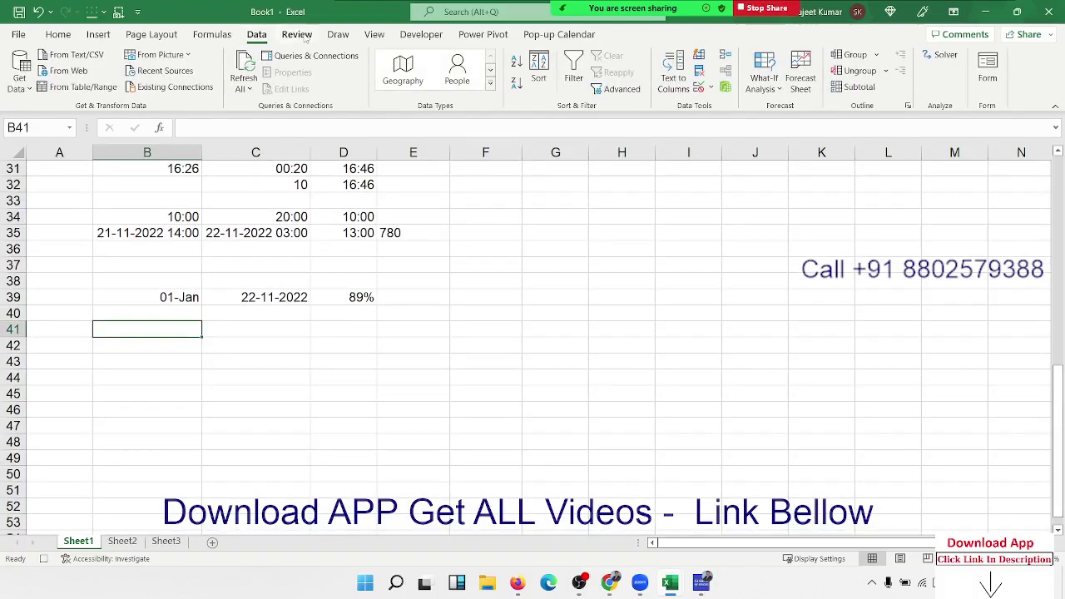
Browse the Date & Time function list on the Formulas ribbon, then close it.
left_click(212, 34)
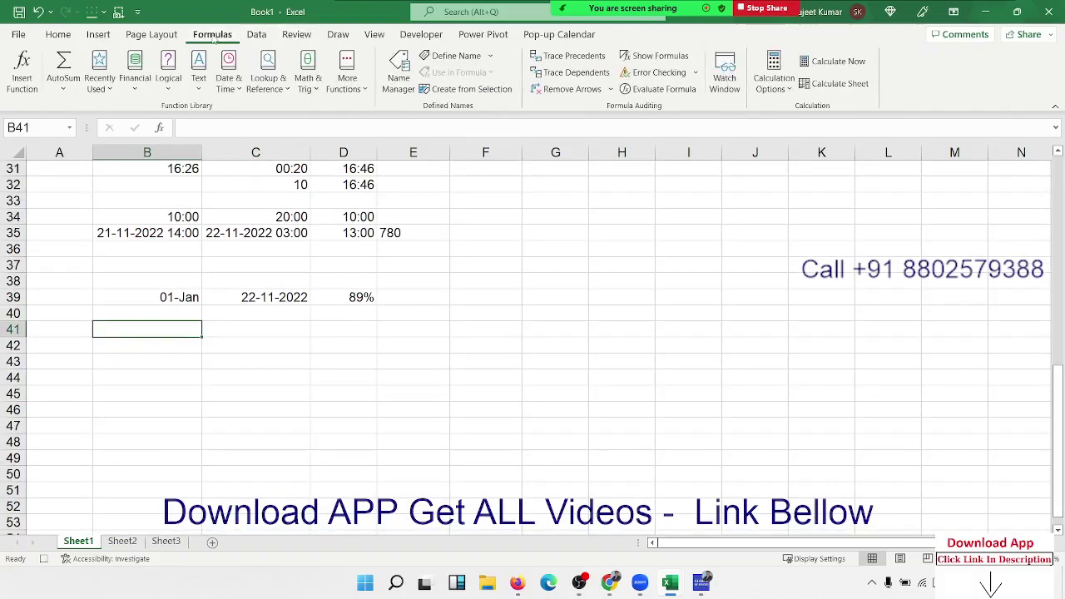
left_click(239, 88)
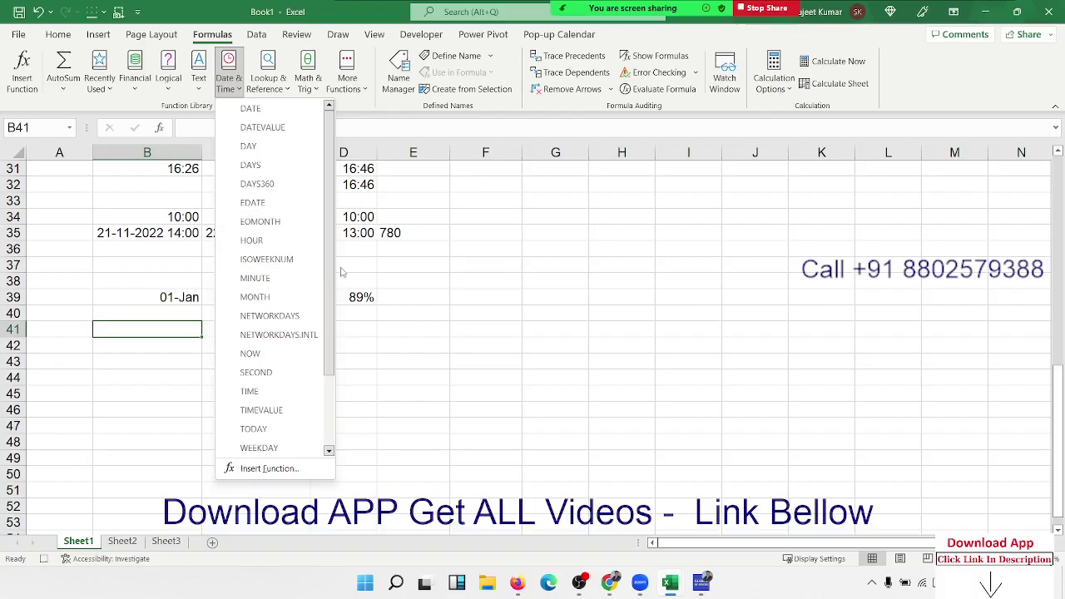
left_click(494, 389)
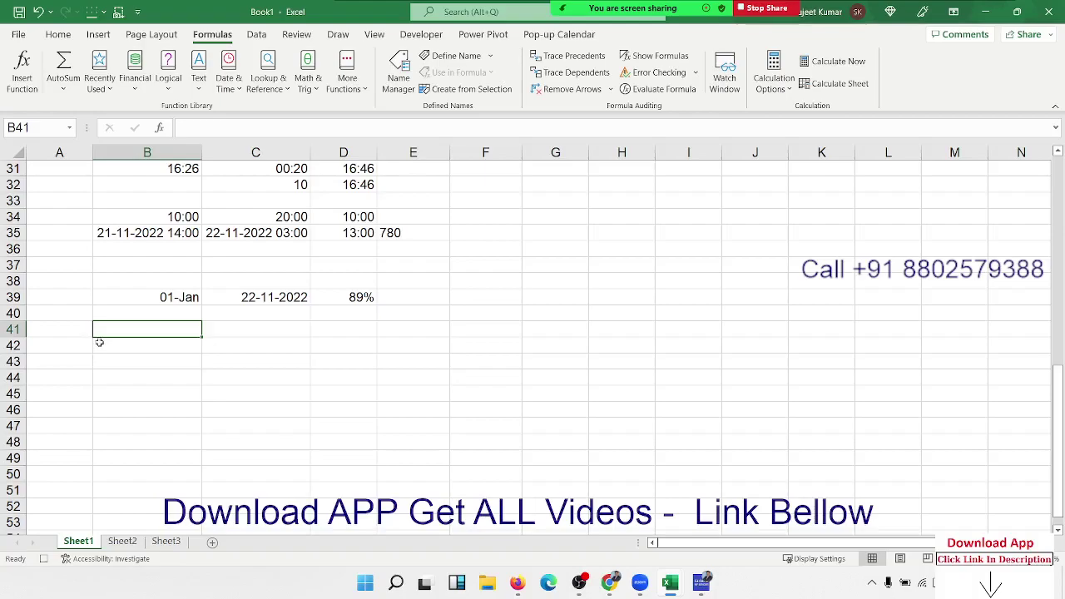
Enter 01-Nov in B41 and drag-fill the daily date series down to B65.
type("1/1")
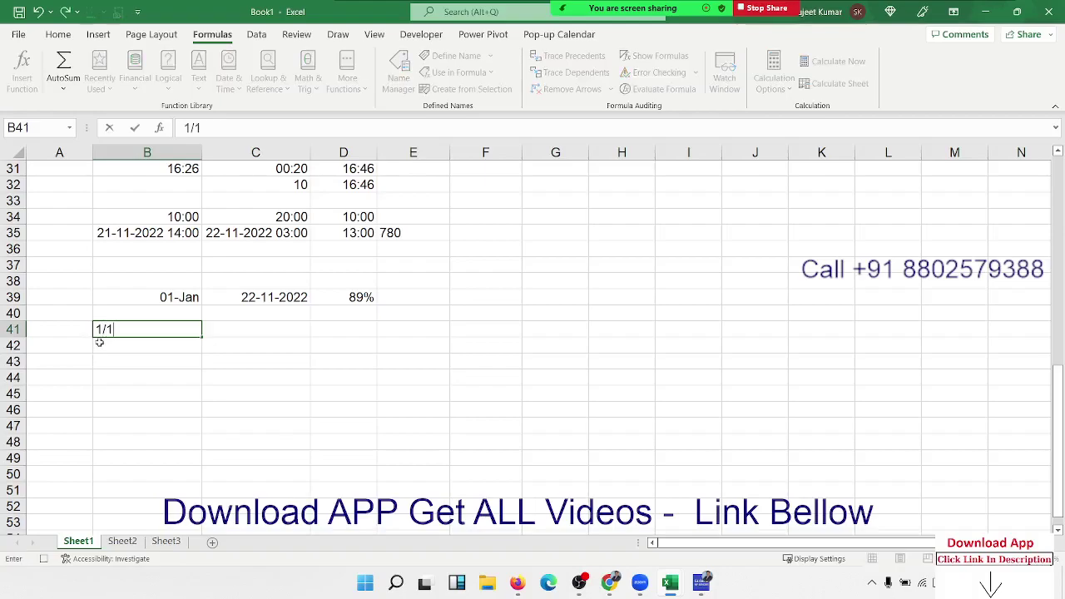
key("Return")
left_click(190, 332)
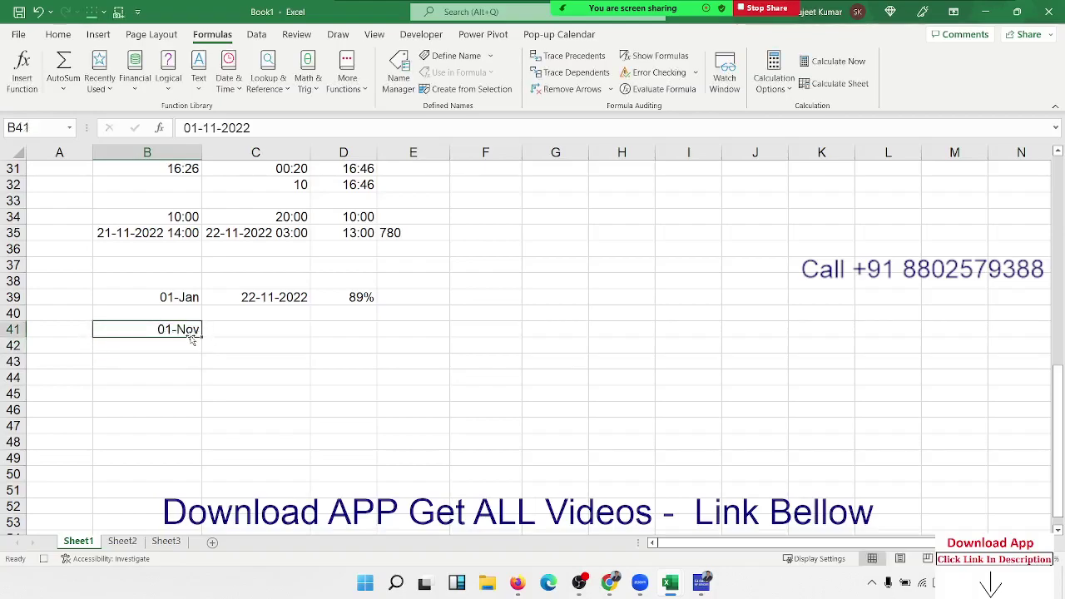
left_click_drag(200, 336, 211, 571)
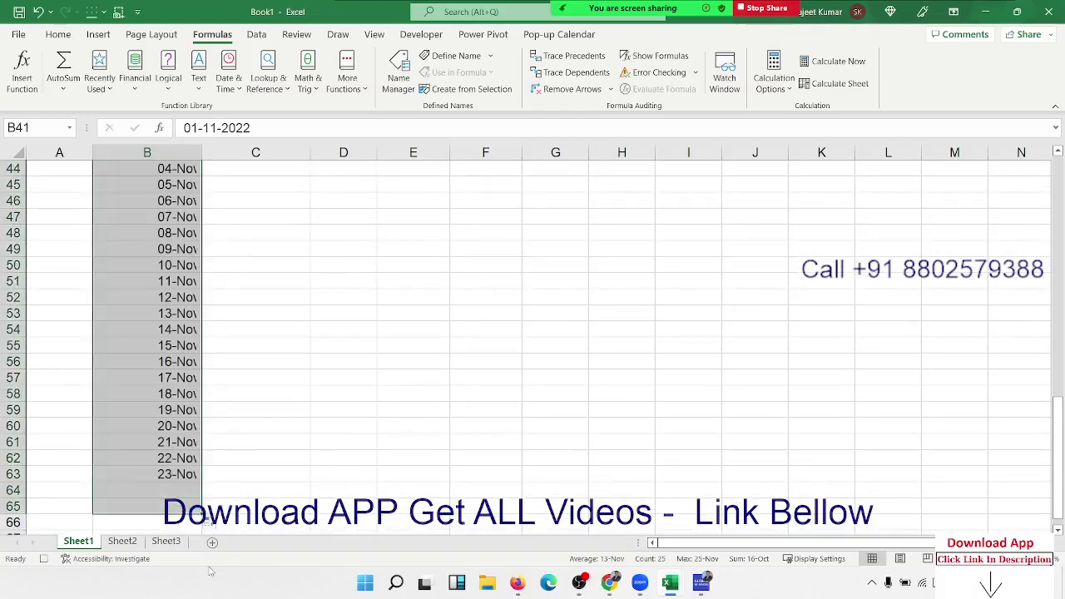
key("Up")
key("Up")
key("Up")
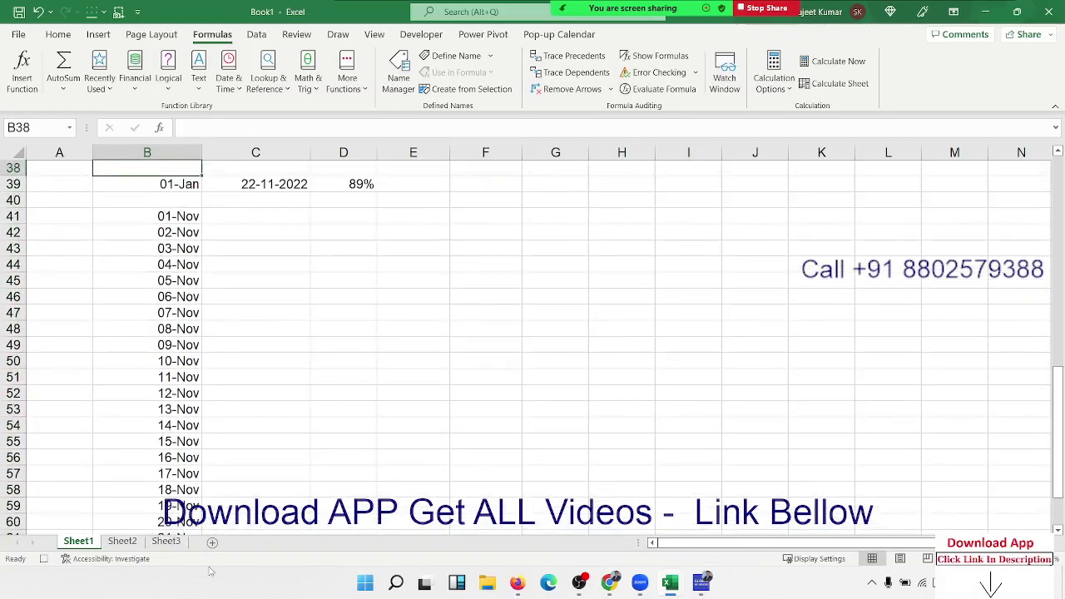
key("Down")
key("Down")
key("Down")
key("Down")
key("Right")
key("Up")
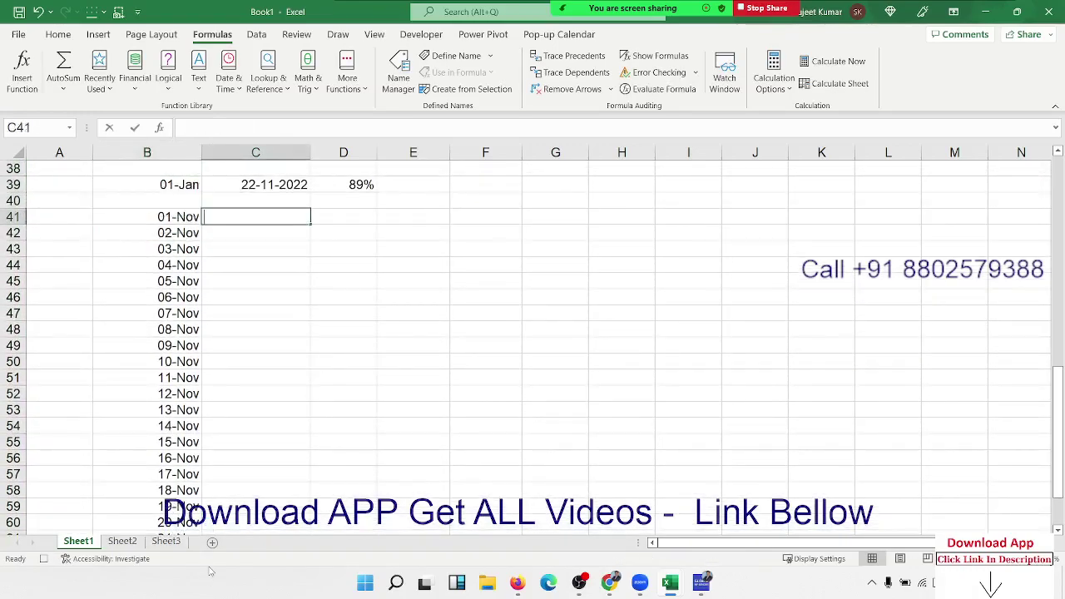
Enter =WEEKDAY(B41) in C41 and fill it down beside every November date.
type("=wee")
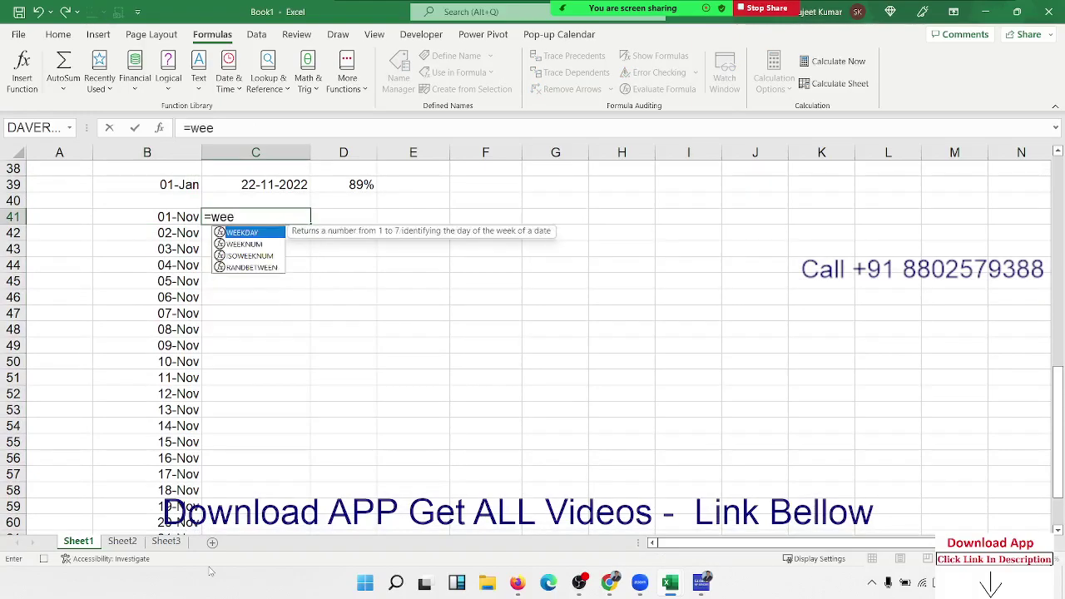
key("Tab")
key("Left")
key("ctrl+Return")
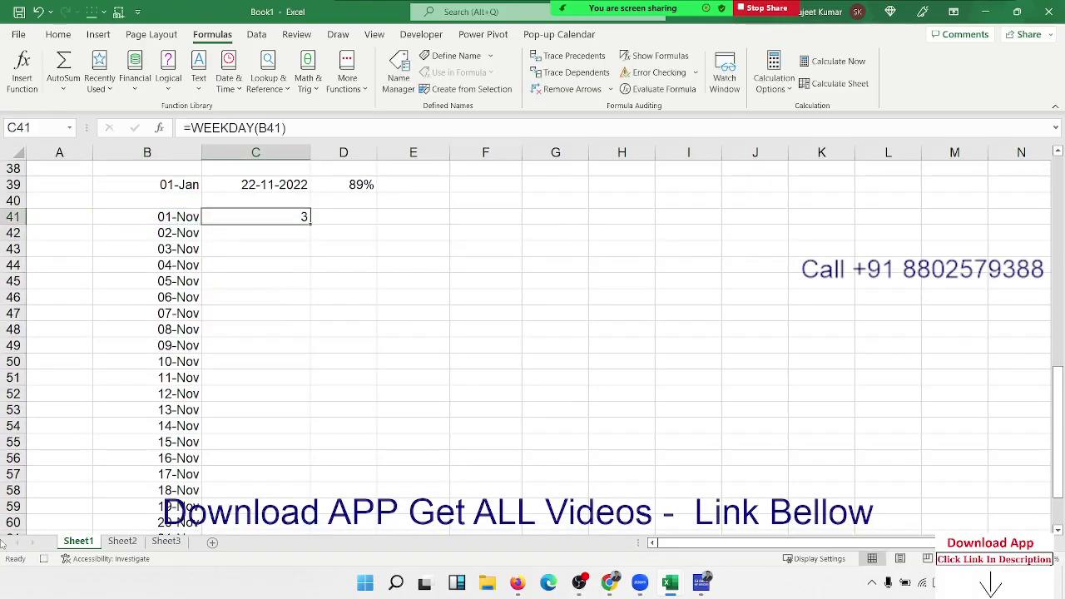
double_click(311, 221)
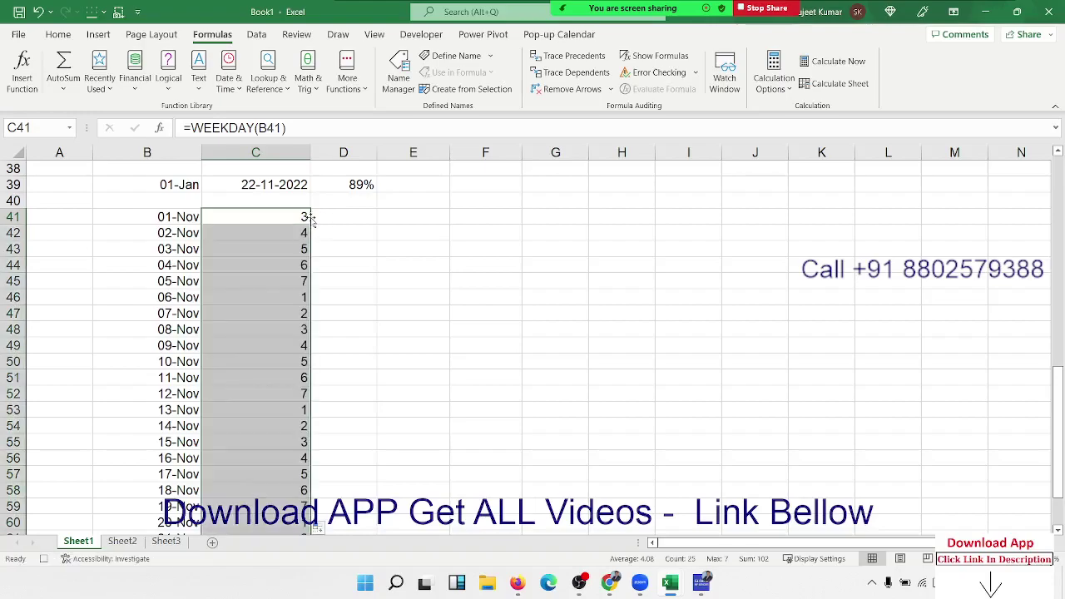
Change C41 to =WEEKDAY(B41,2) so Monday is 1, and refill column C.
double_click(305, 218)
key("BackSpace")
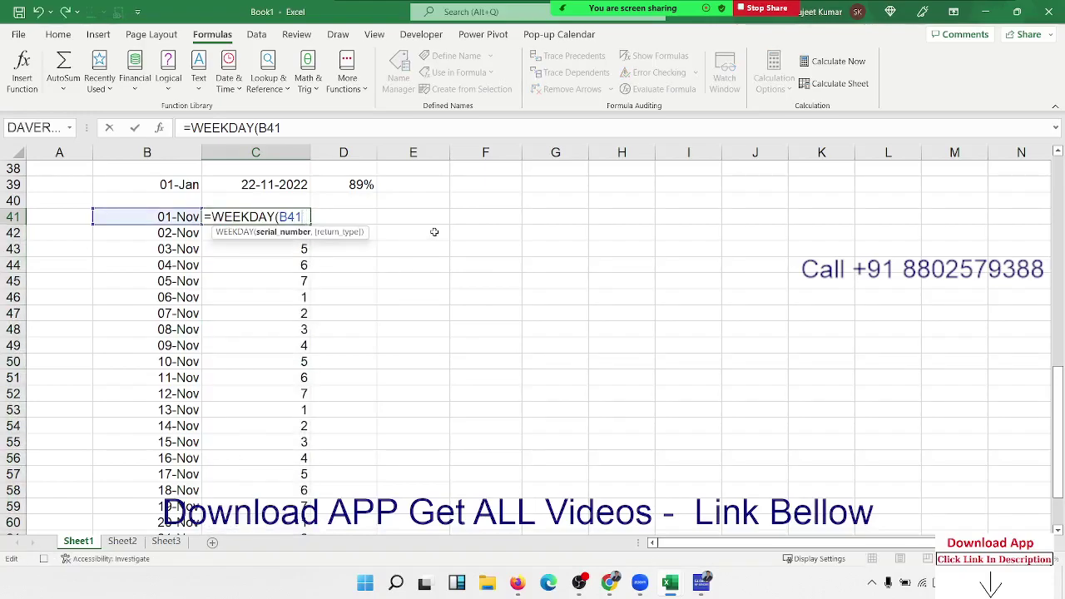
type(",")
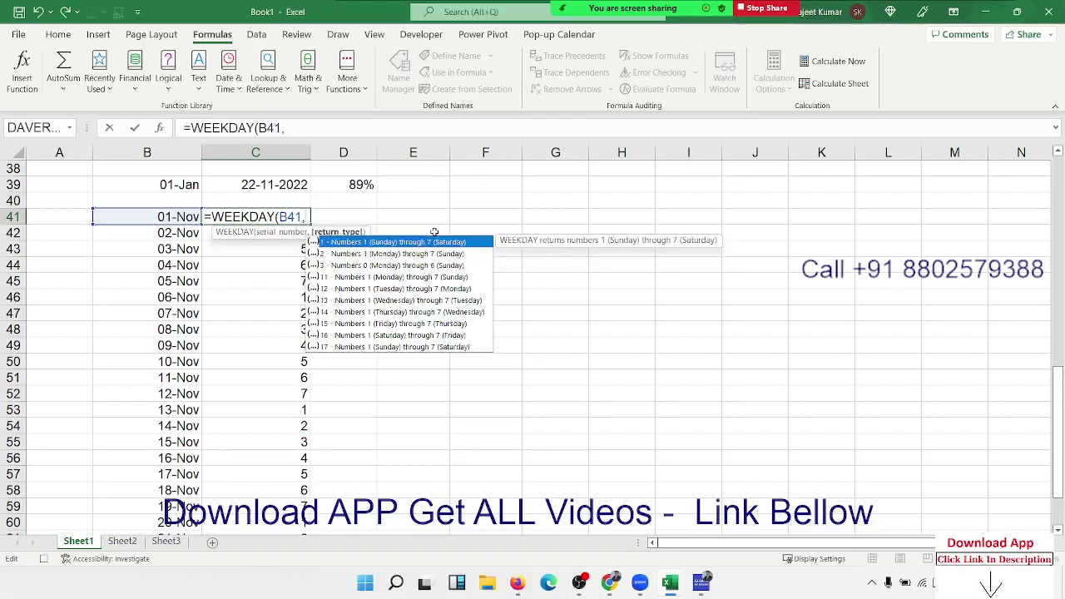
key("Down")
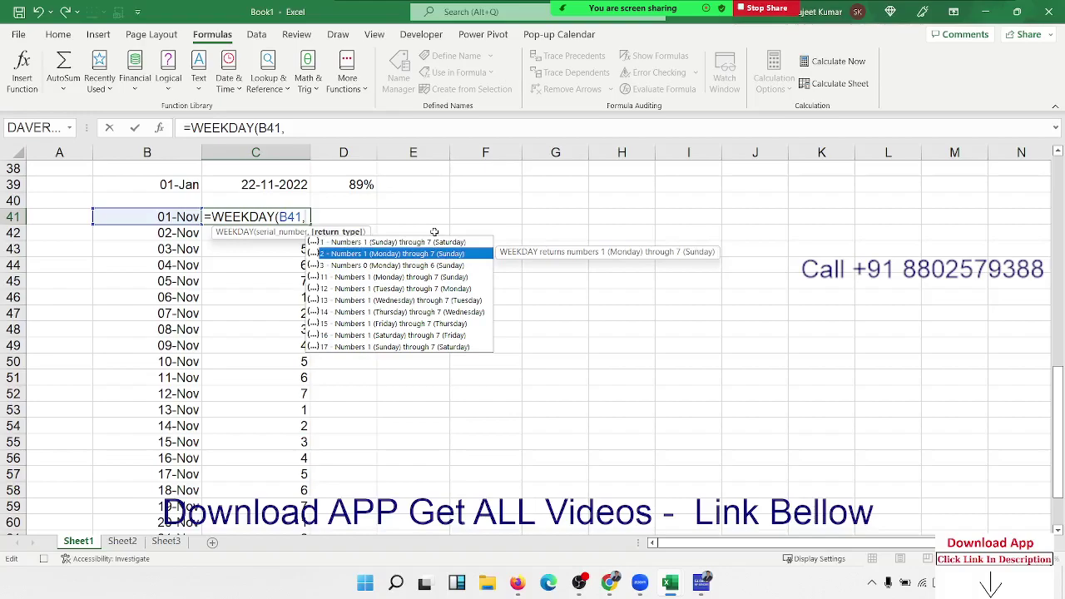
key("Tab")
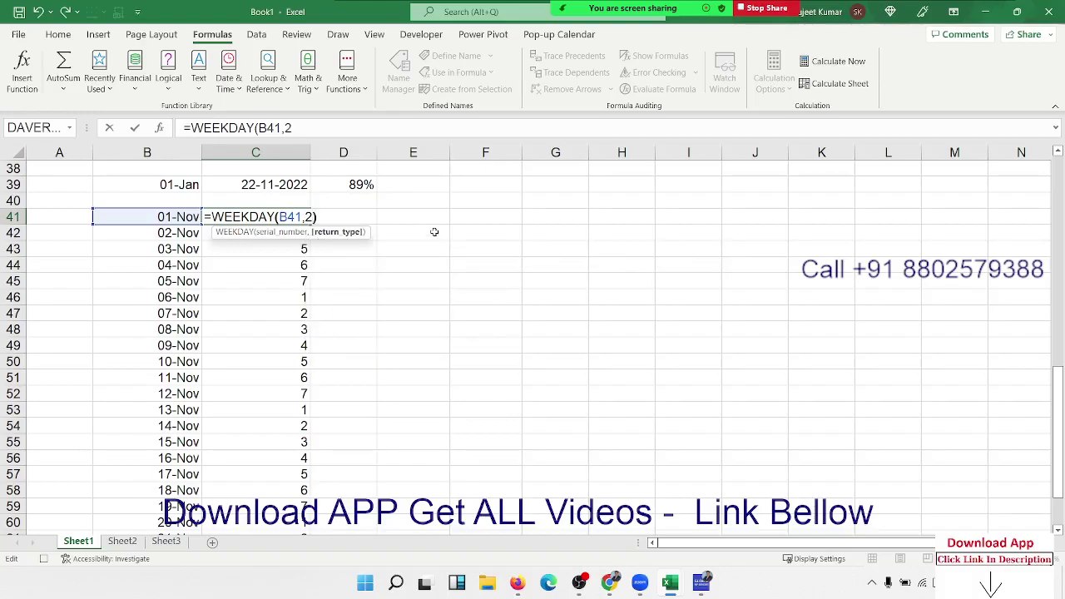
key("Return")
key("Up")
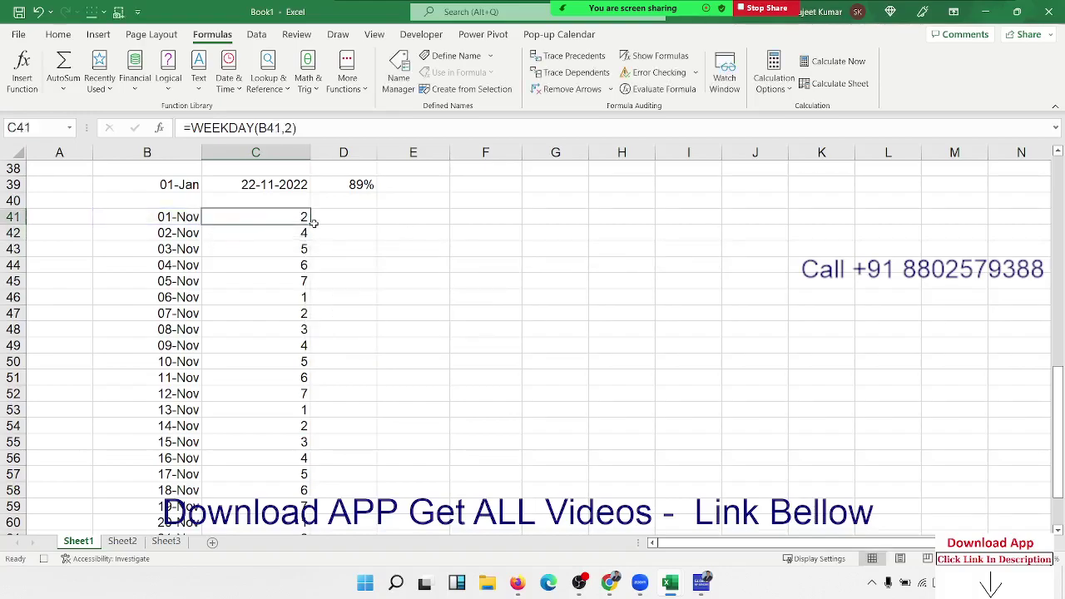
double_click(311, 224)
left_click(347, 218)
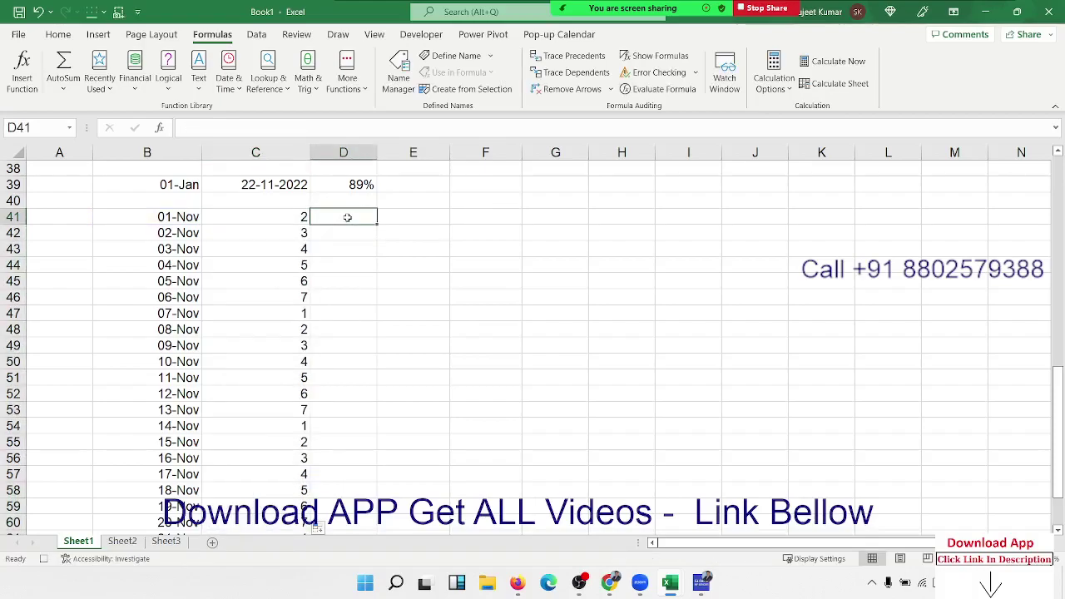
Enter =TEXT(B41,"DDD") in D41 and fill the short day names down column D.
type("=te")
key("Tab")
key("Left")
key("Left")
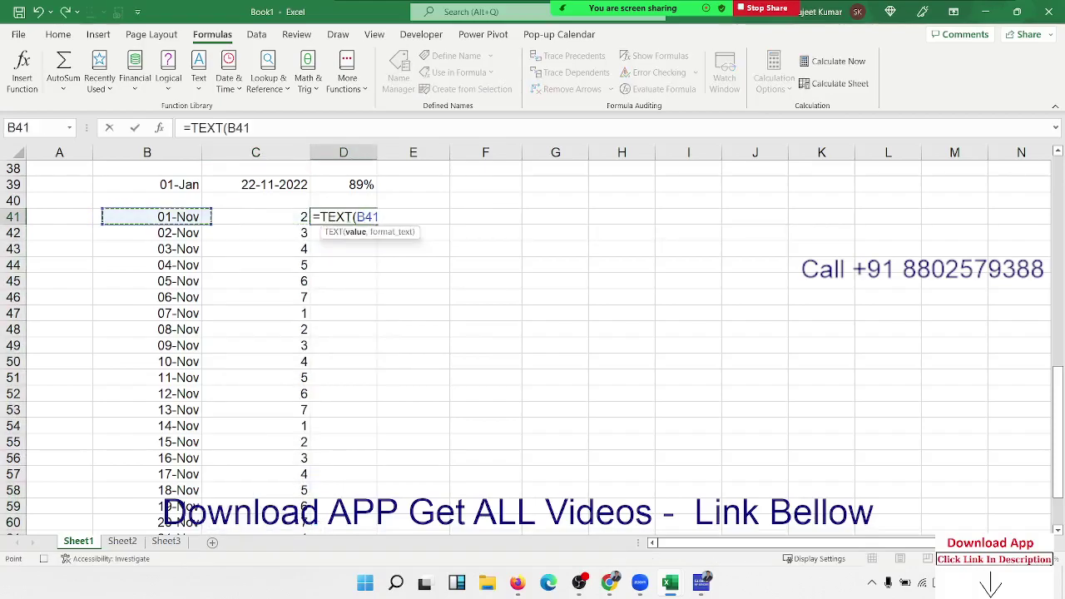
type(",\"DD")
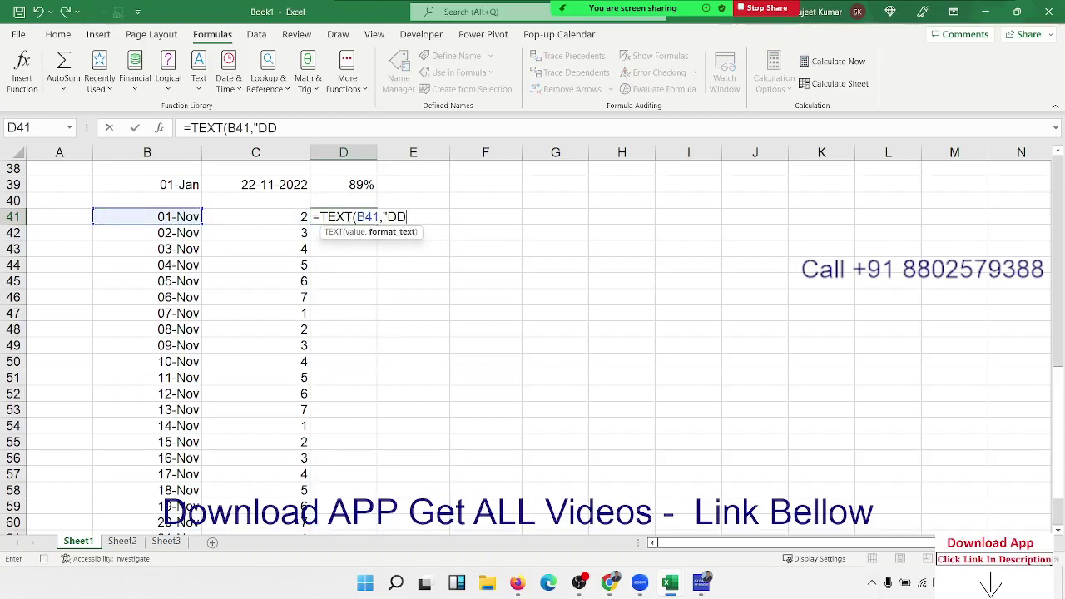
type("D\"")
key("Return")
left_click(347, 217)
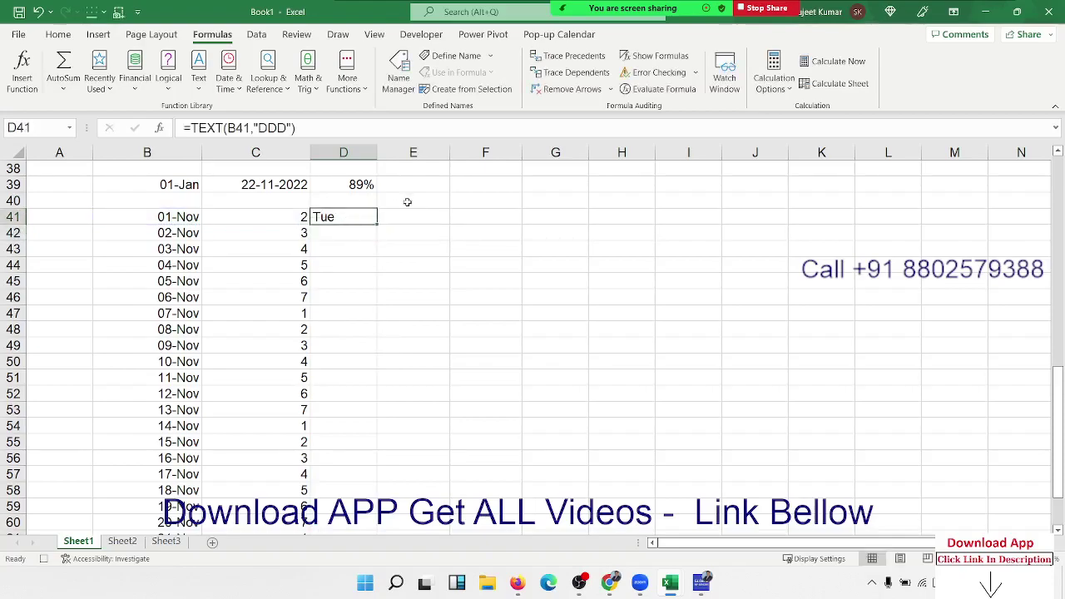
double_click(377, 224)
left_click(407, 213)
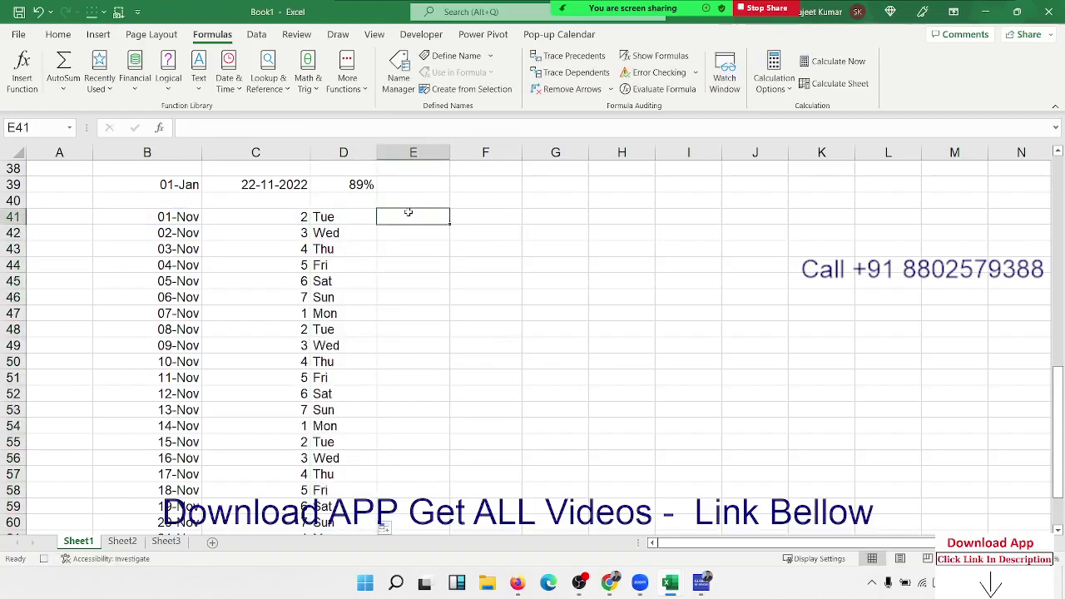
Enter =WEEKNUM(B41) in E41 and fill it down column E, starting at week 45.
type("=wee")
key("Down")
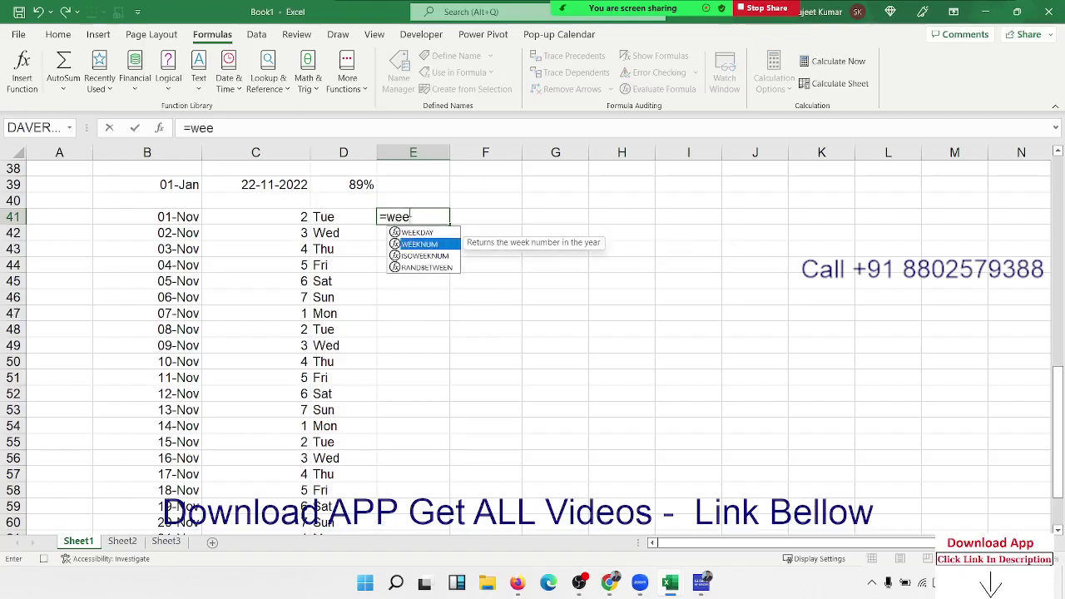
key("Tab")
key("Left")
key("Left")
key("Left")
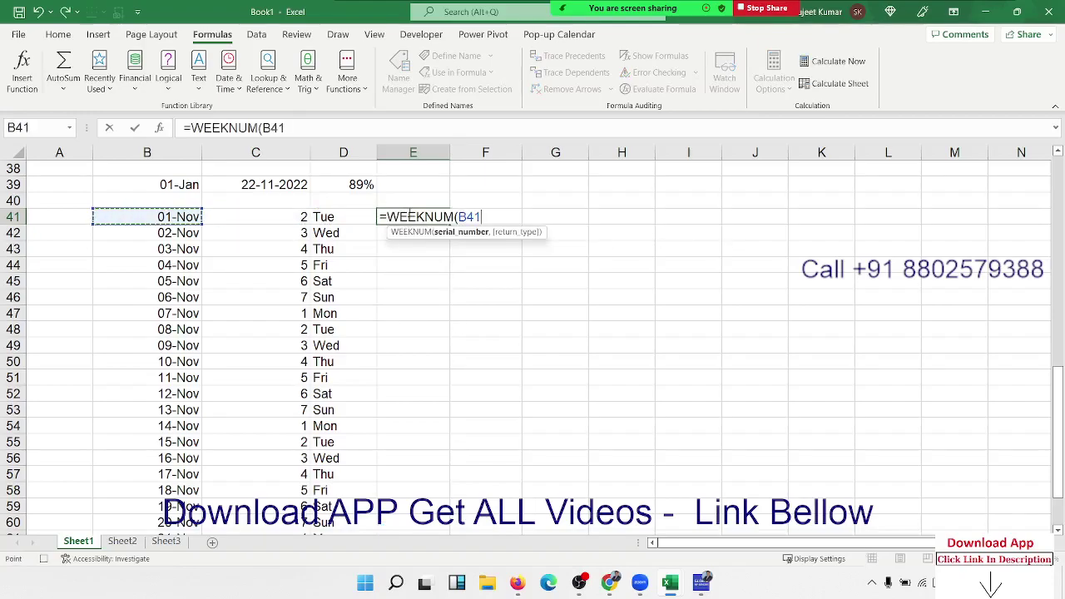
key("Return")
left_click(407, 213)
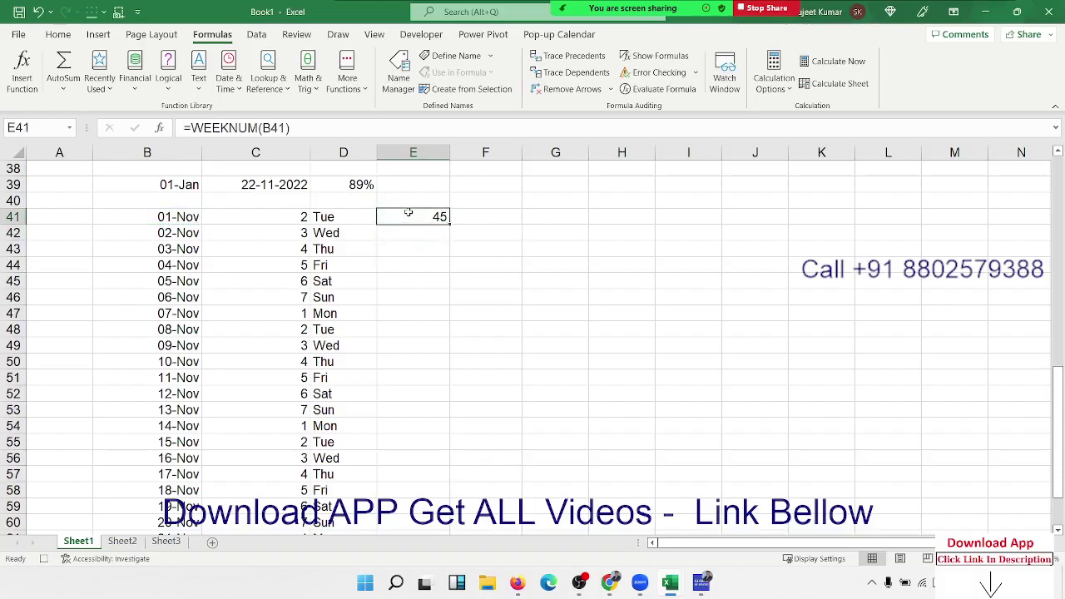
double_click(448, 223)
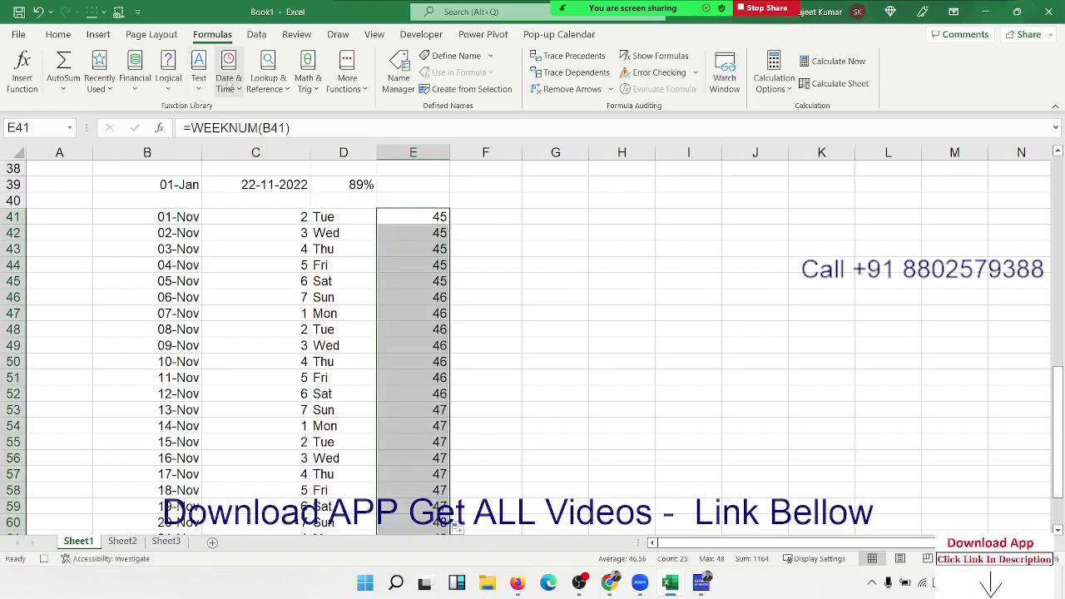
left_click(226, 88)
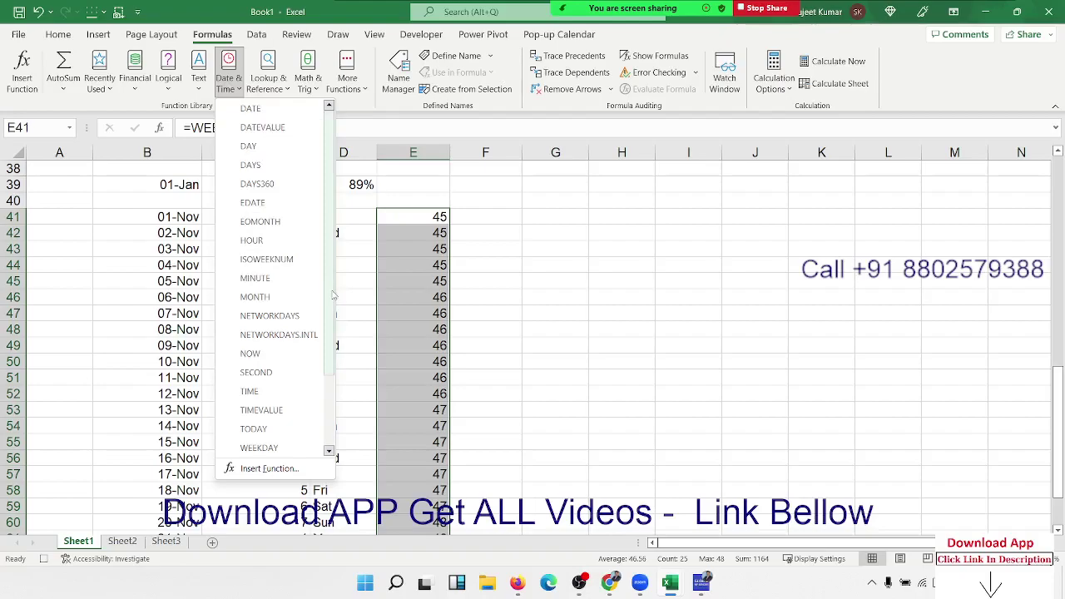
left_click_drag(333, 295, 333, 380)
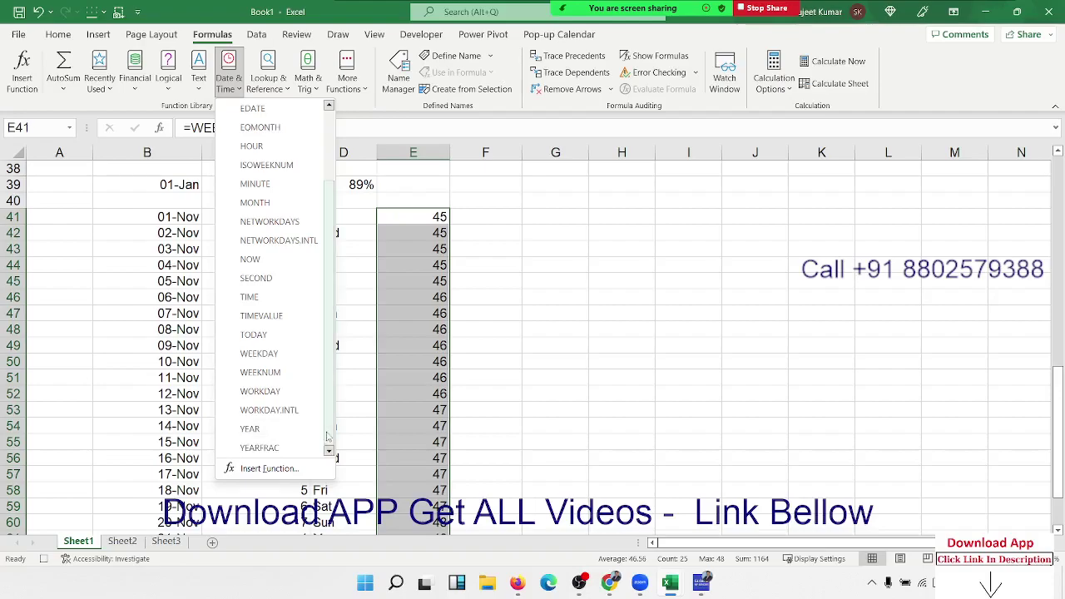
left_click_drag(329, 395, 345, 325)
left_click_drag(339, 367, 325, 451)
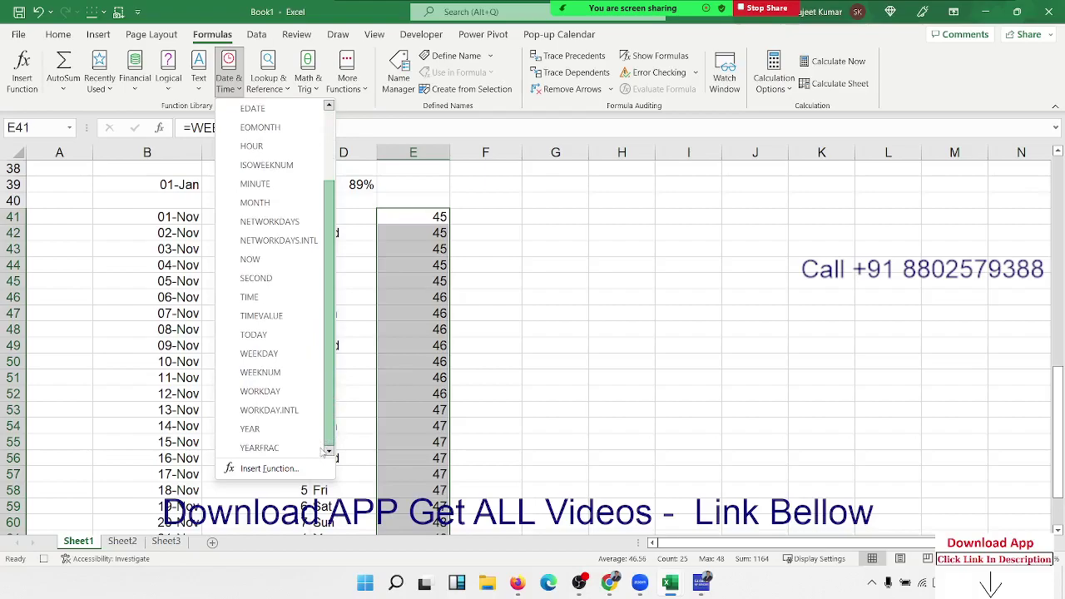
left_click_drag(323, 450, 376, 353)
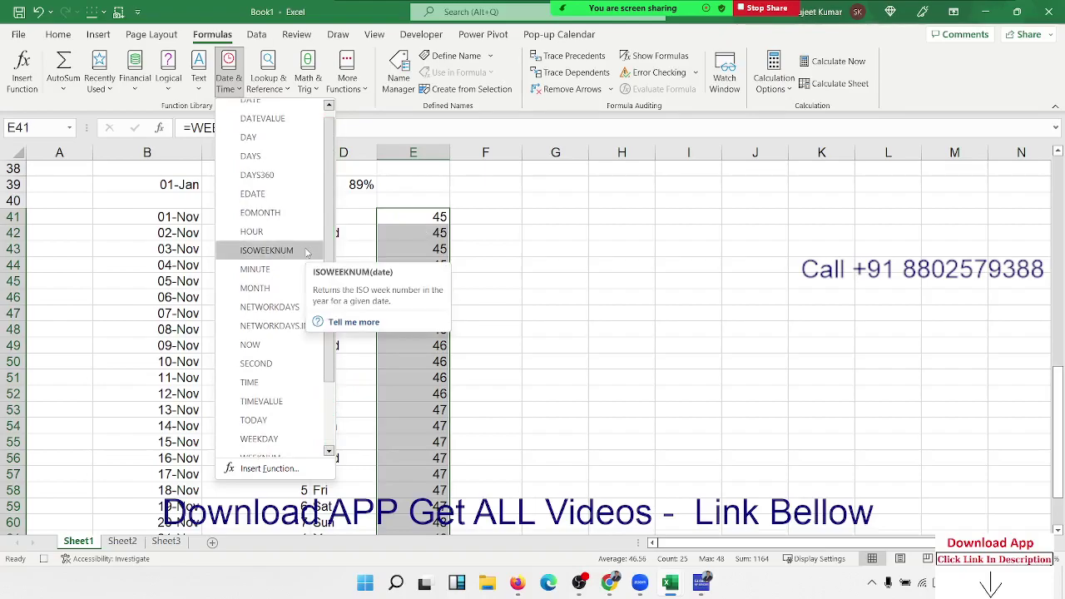
Enter =ISOWEEKNUM(B41) in F41 and fill it down column F, starting at 44.
left_click(478, 213)
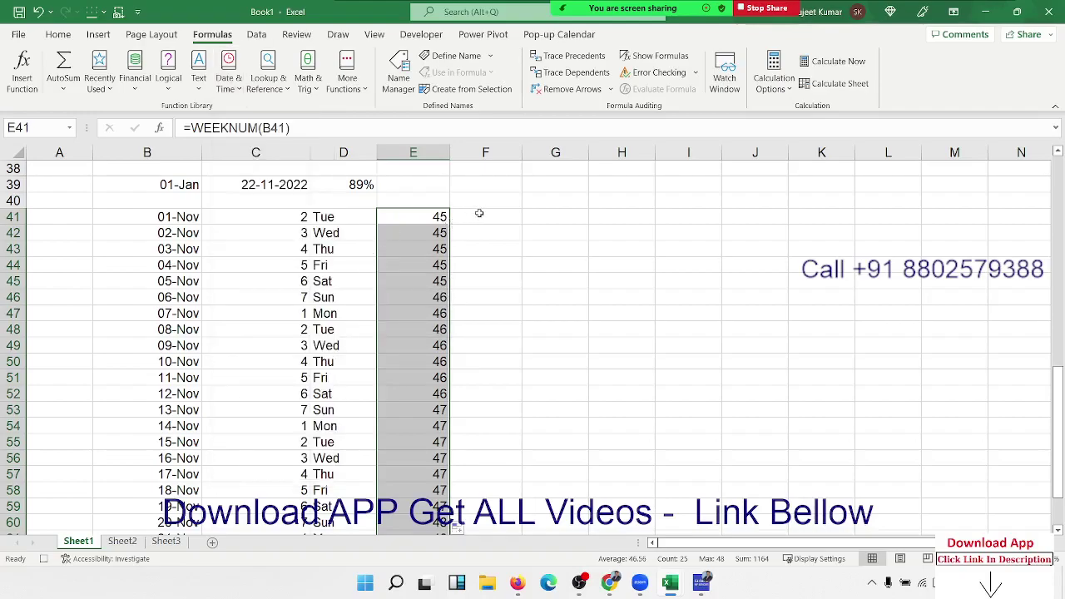
left_click(480, 214)
type("=is")
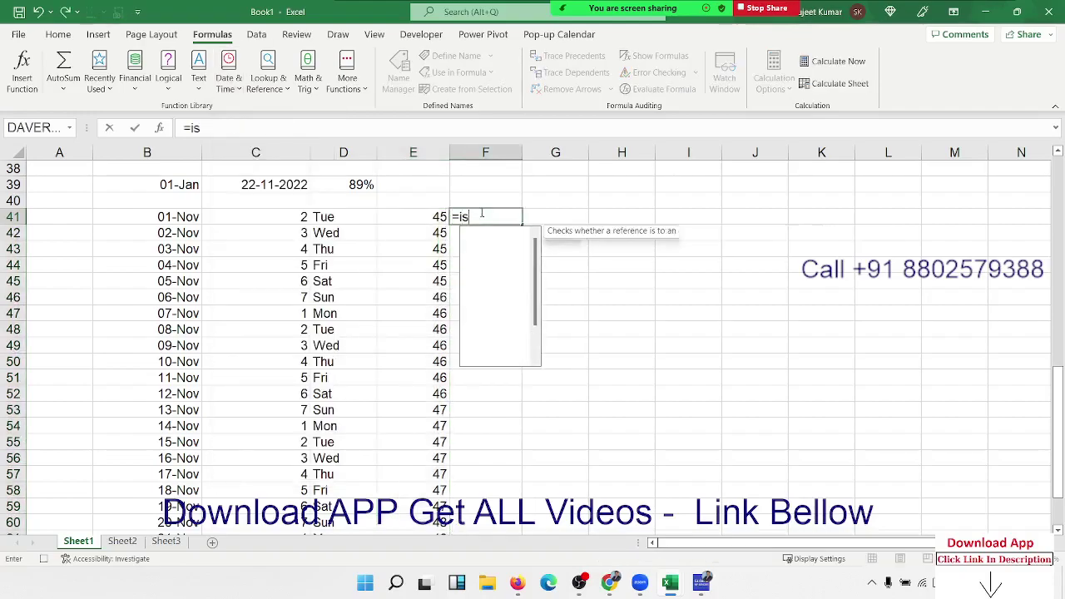
type("ow")
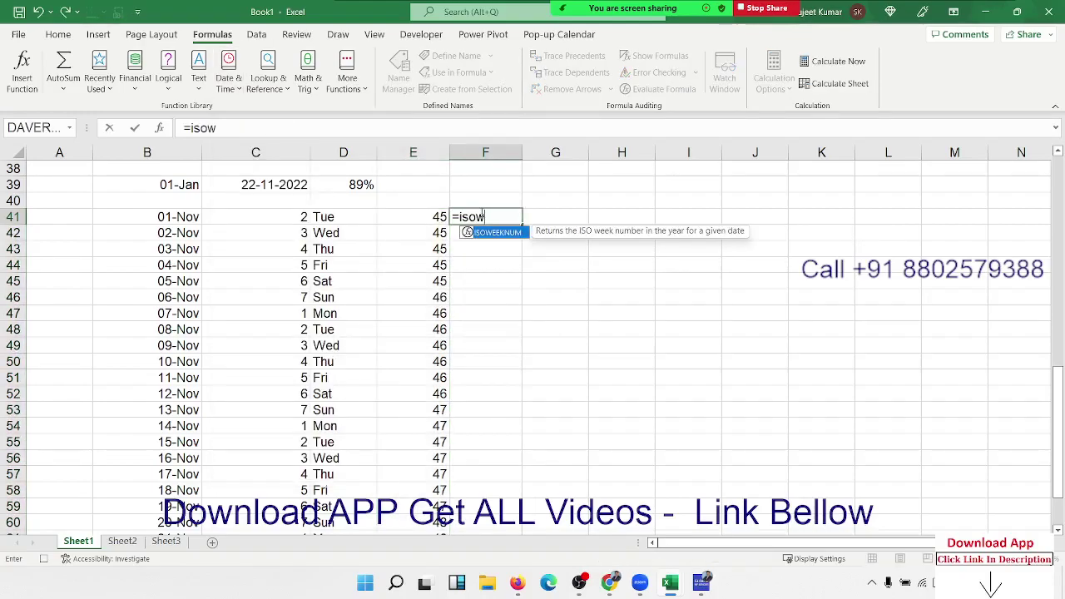
key("Tab")
key("Left")
key("Left")
key("Left")
key("Right")
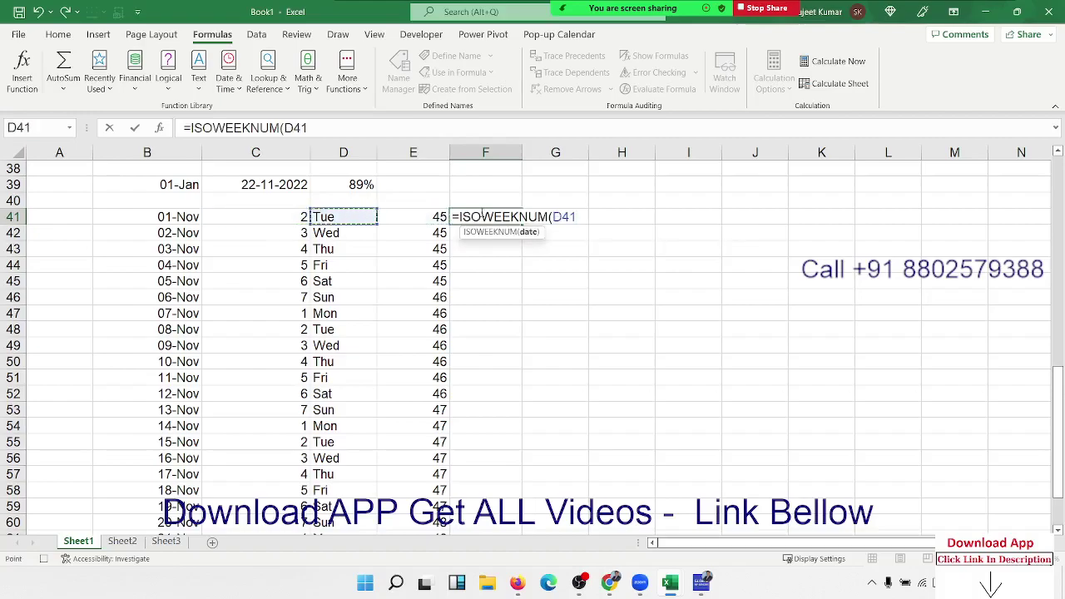
key("Left")
key("Left")
key("Return")
left_click(481, 213)
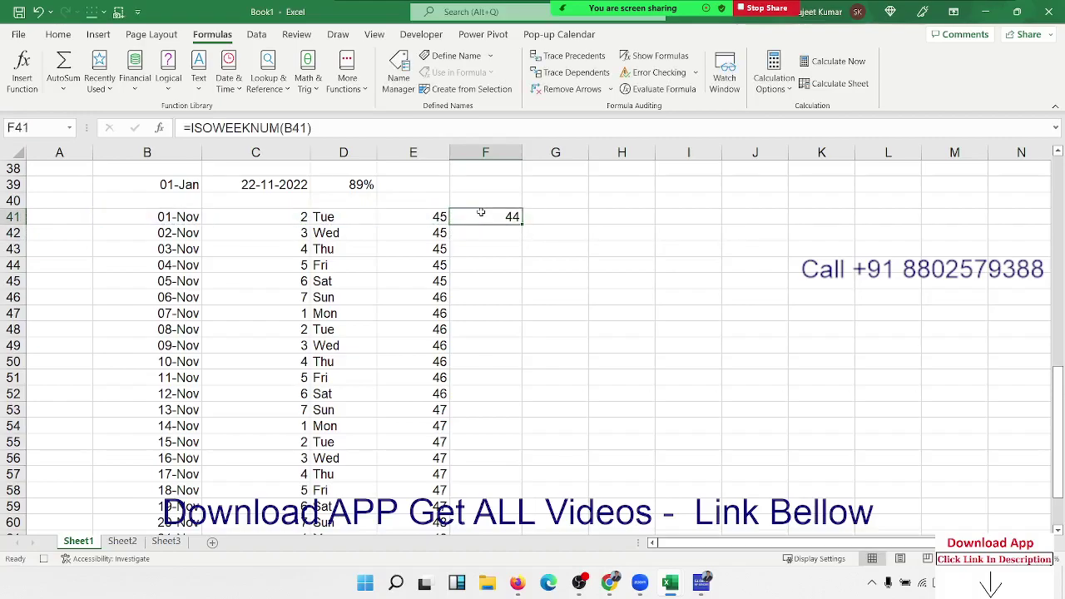
double_click(523, 223)
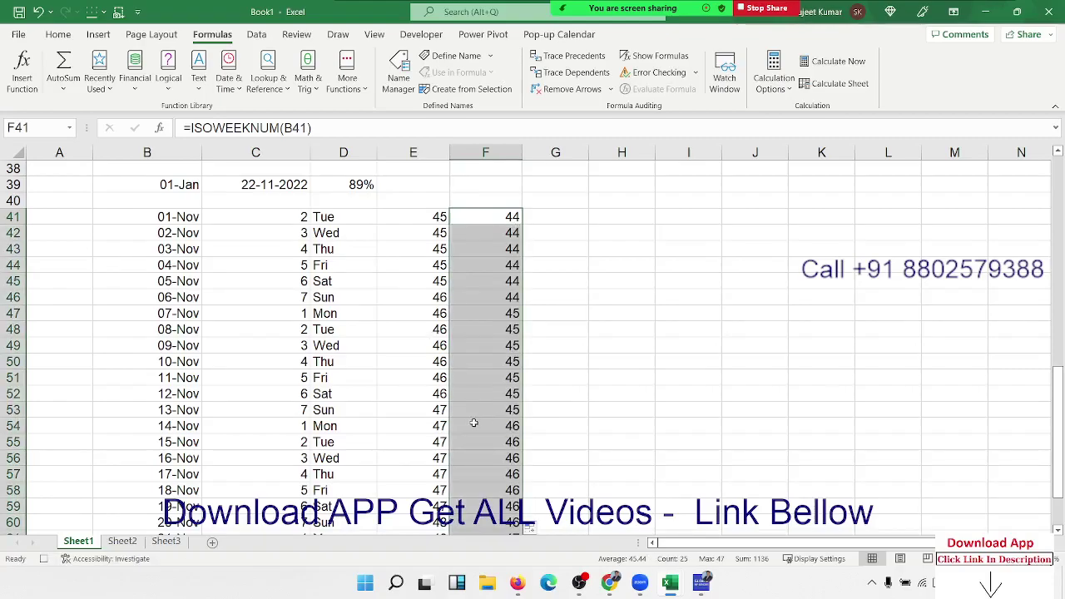
Reopen the F41 formula to check it, leaving it unchanged.
scroll(473, 423, "down", 6)
scroll(479, 399, "up", 9)
left_click(491, 382)
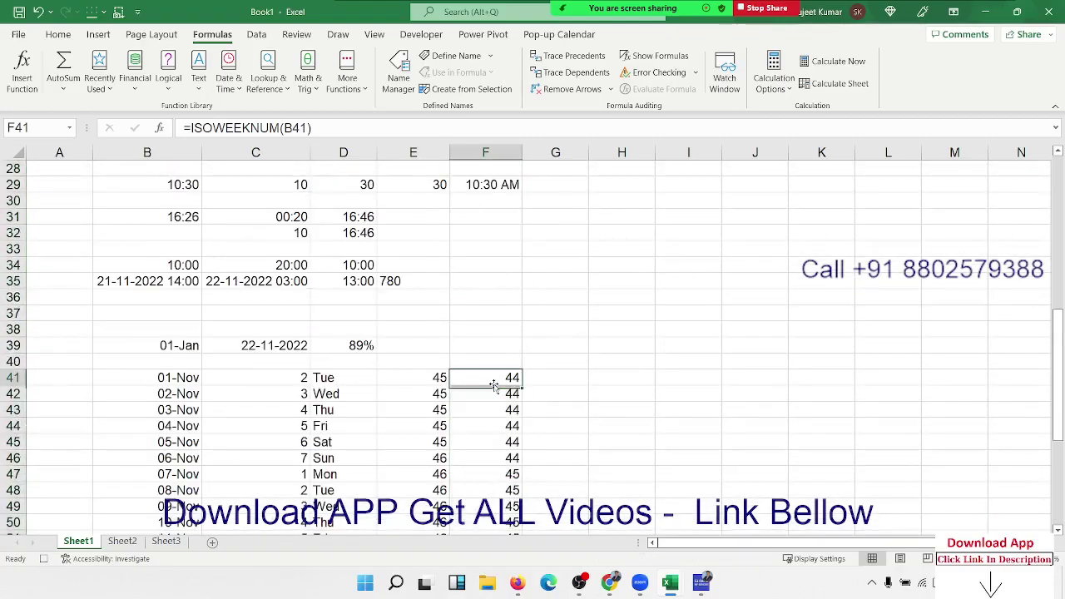
double_click(493, 381)
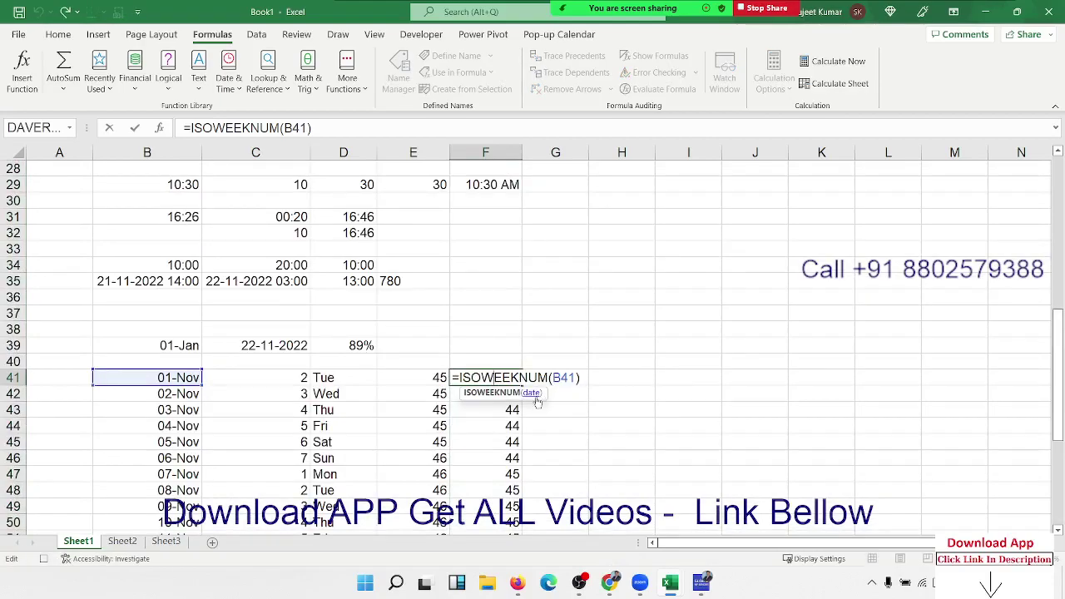
key("Escape")
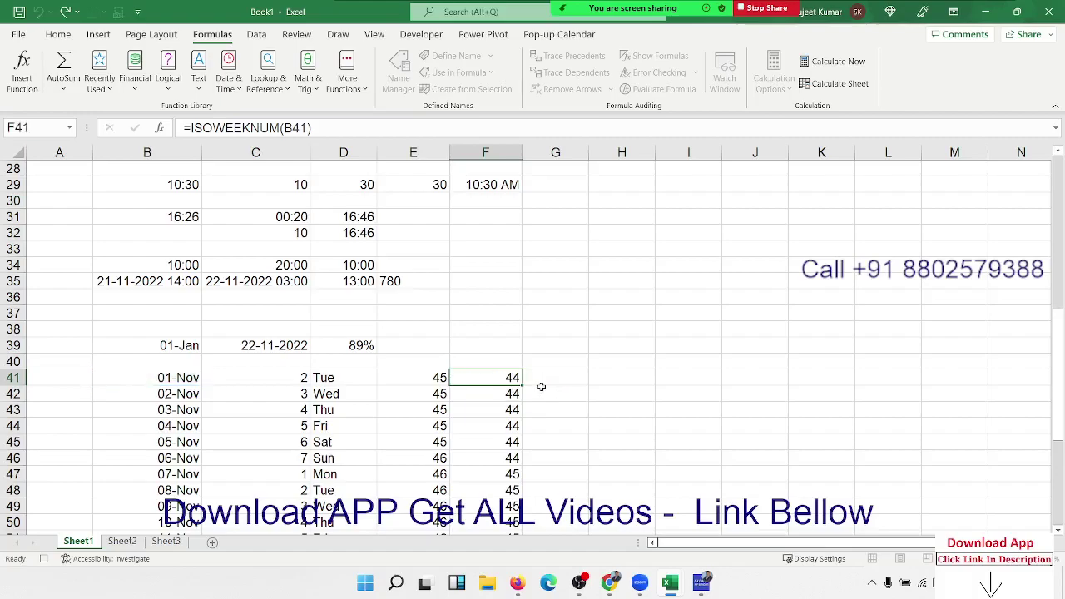